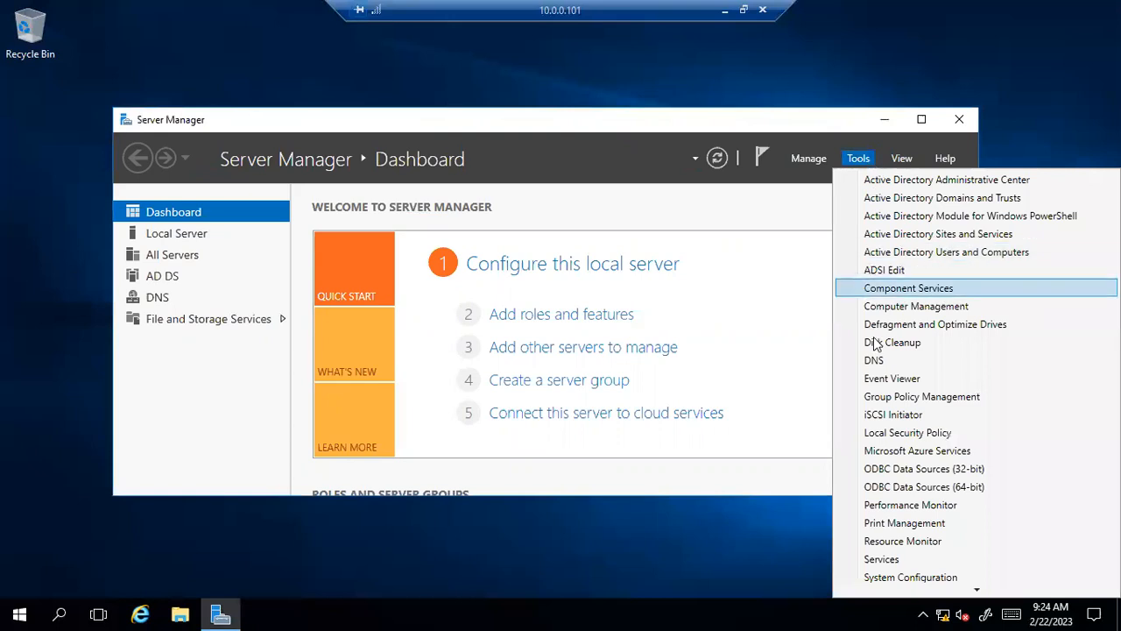
# Open DNS Manager and start a new host record in the vmlab.local forward lookup zone.
pyautogui.click(875, 360)
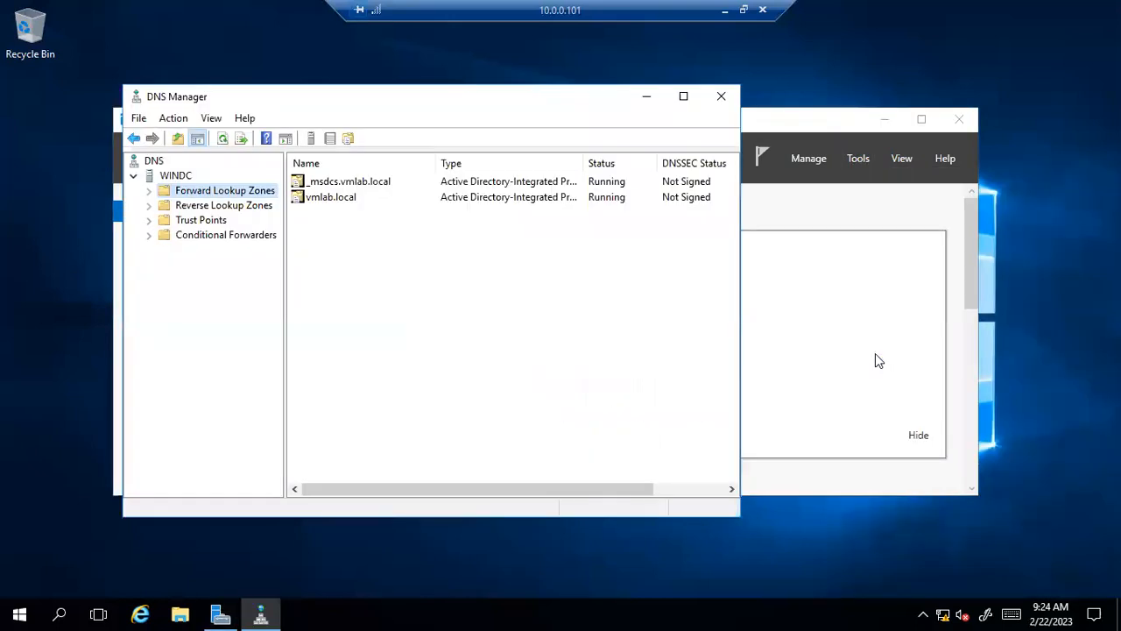
pyautogui.click(148, 192)
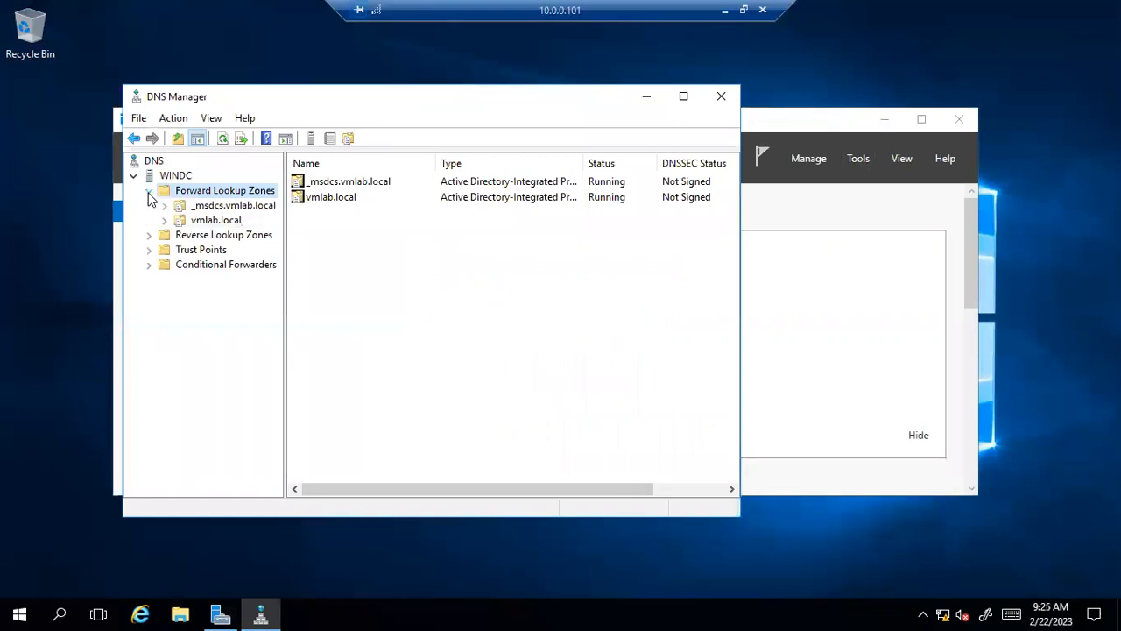
pyautogui.click(212, 222)
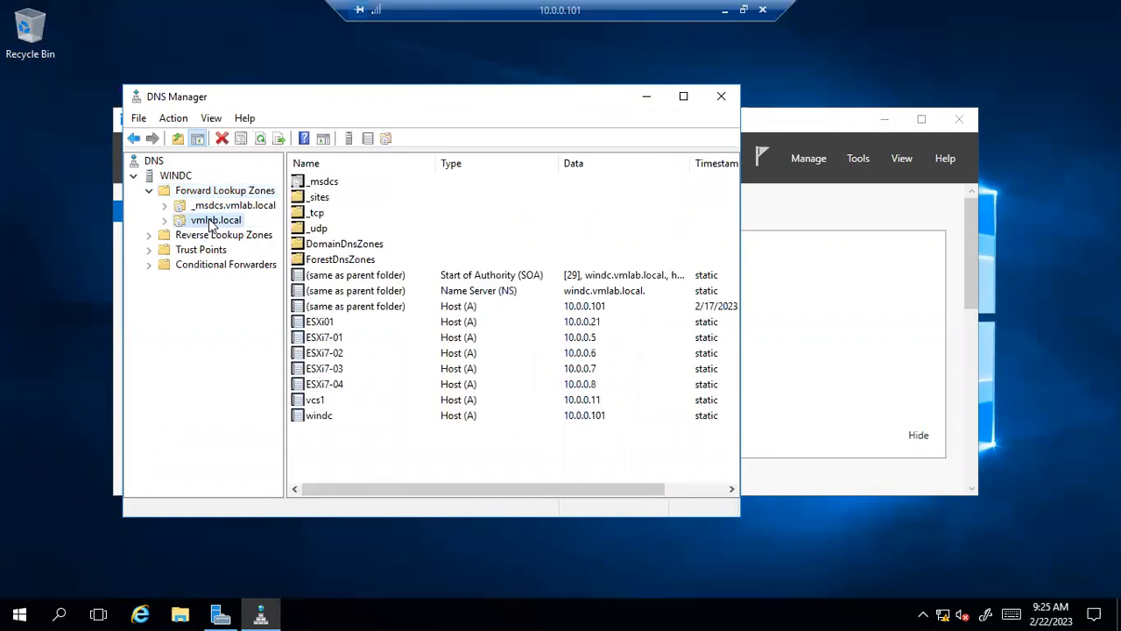
pyautogui.rightClick(212, 226)
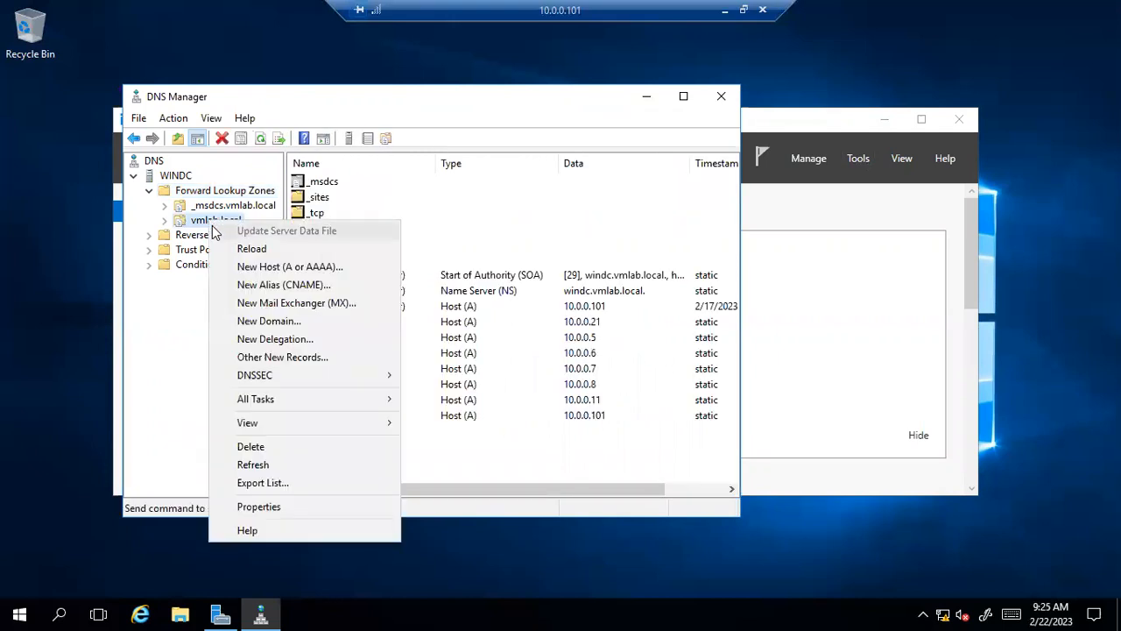
pyautogui.click(256, 267)
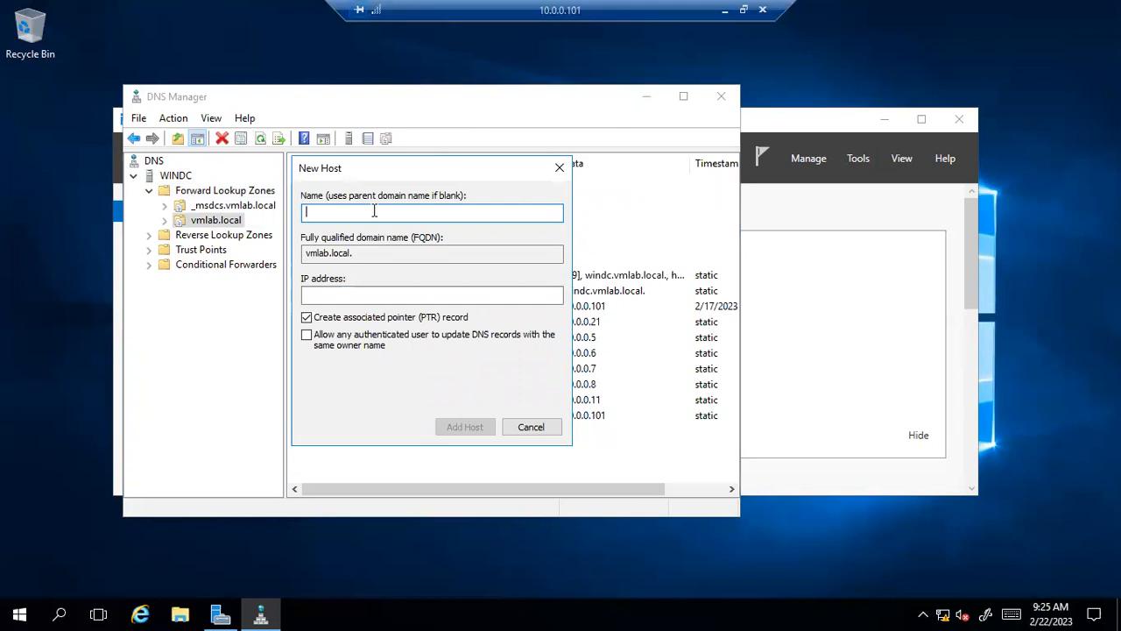
# Create host (A) record labvcs2 pointing to 10.0.0.31 and check it in the zone.
pyautogui.write('lab')
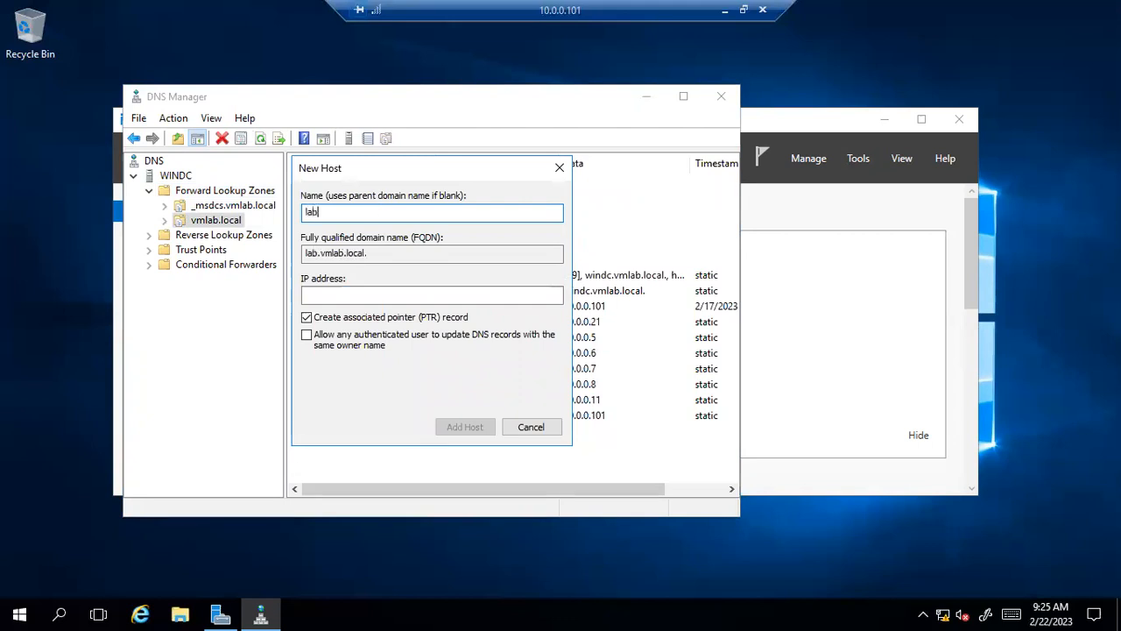
pyautogui.write('vs2')
pyautogui.press('BackSpace')
pyautogui.press('BackSpace')
pyautogui.write('cs2')
pyautogui.click(344, 292)
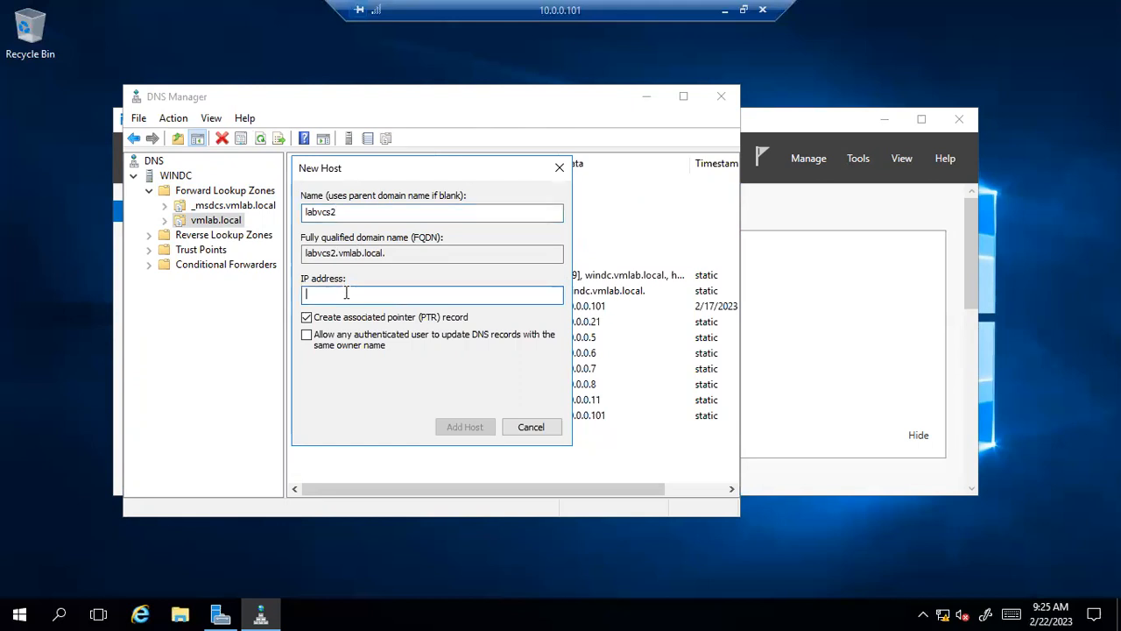
pyautogui.write('10.0.0.31')
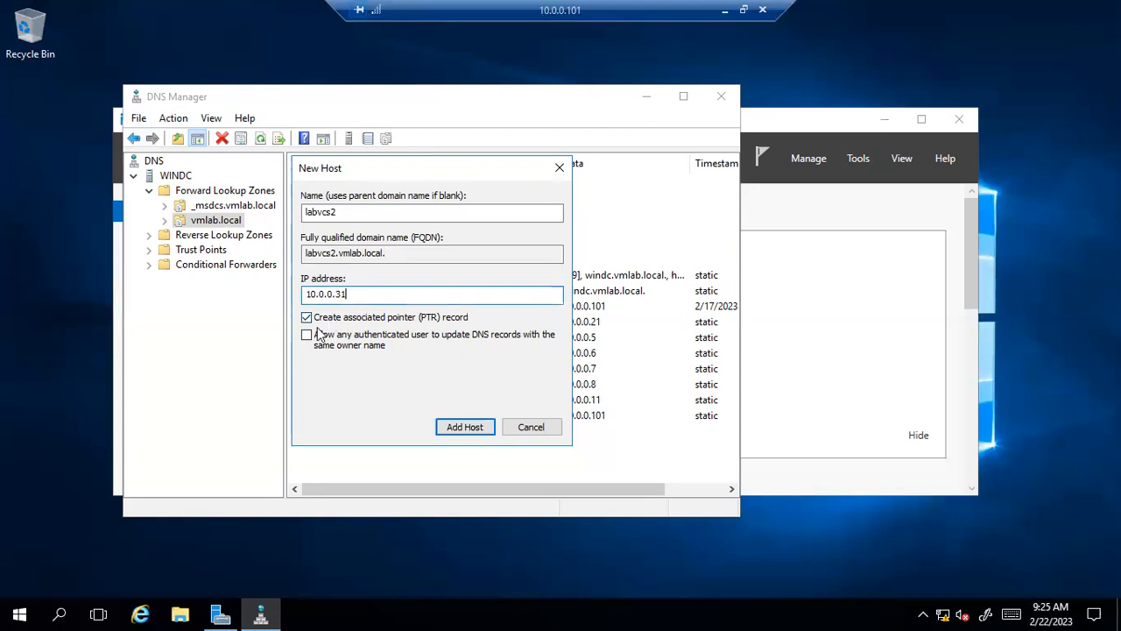
pyautogui.click(445, 429)
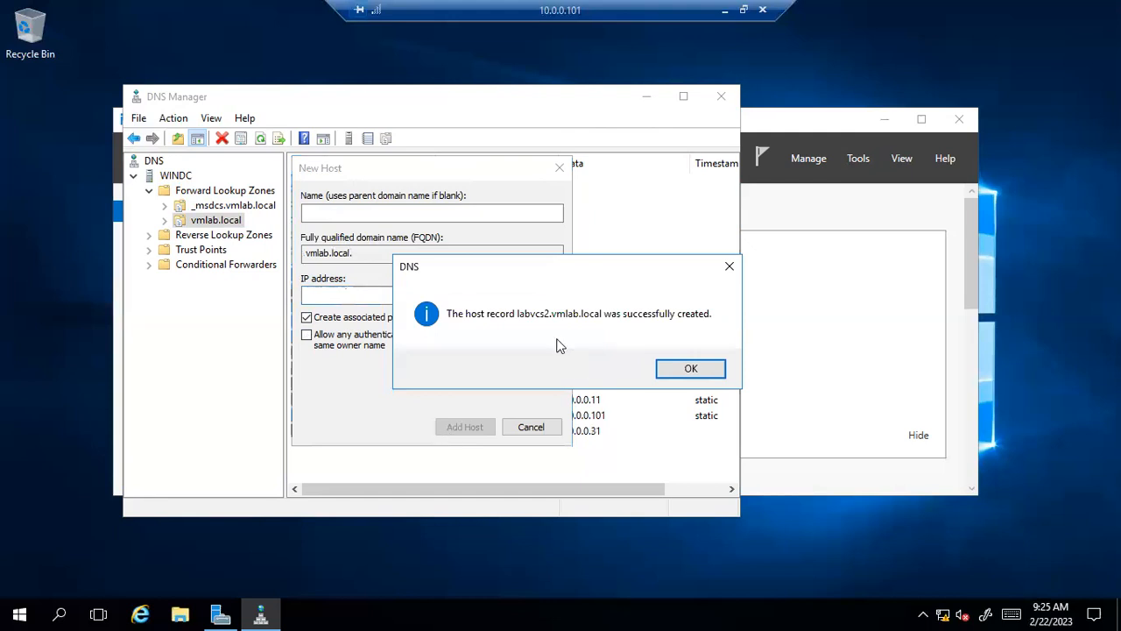
pyautogui.click(677, 374)
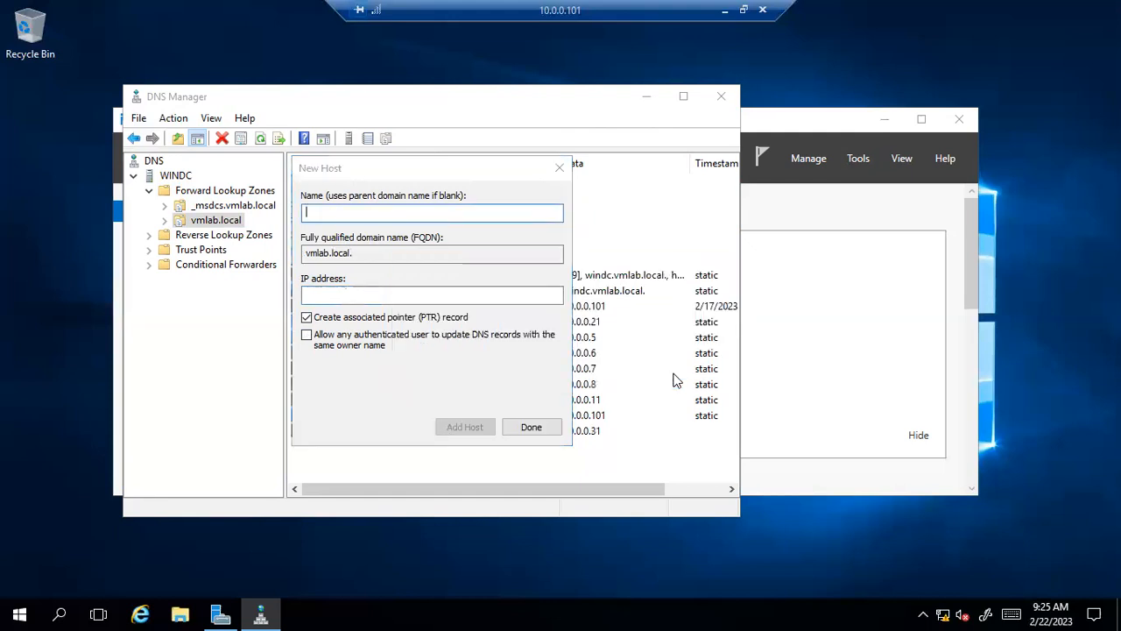
pyautogui.click(559, 167)
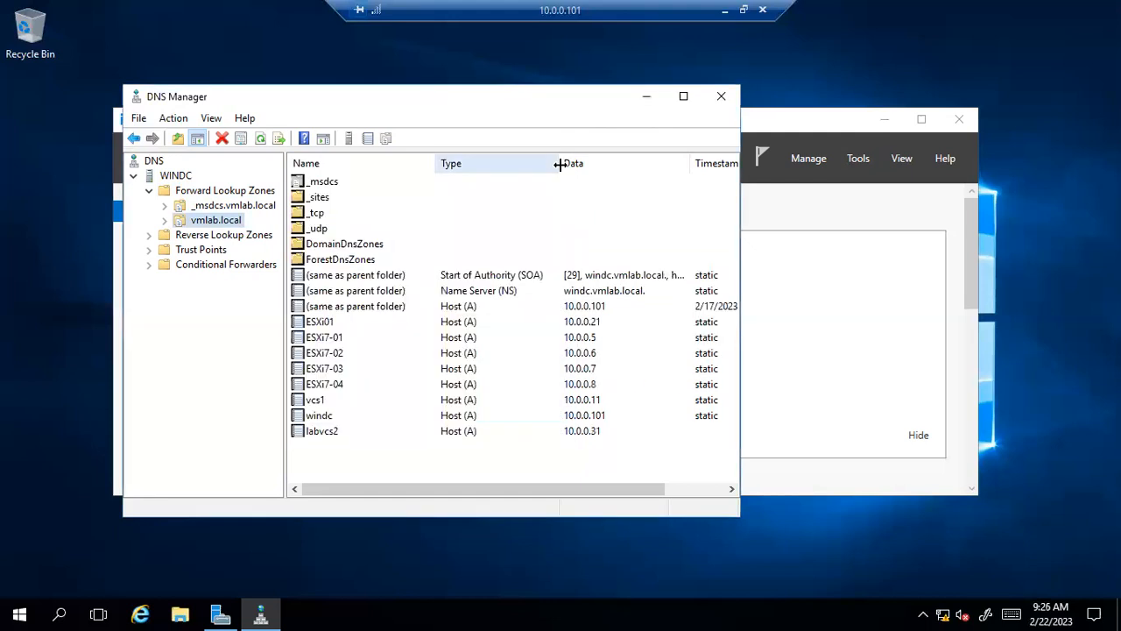
pyautogui.click(320, 431)
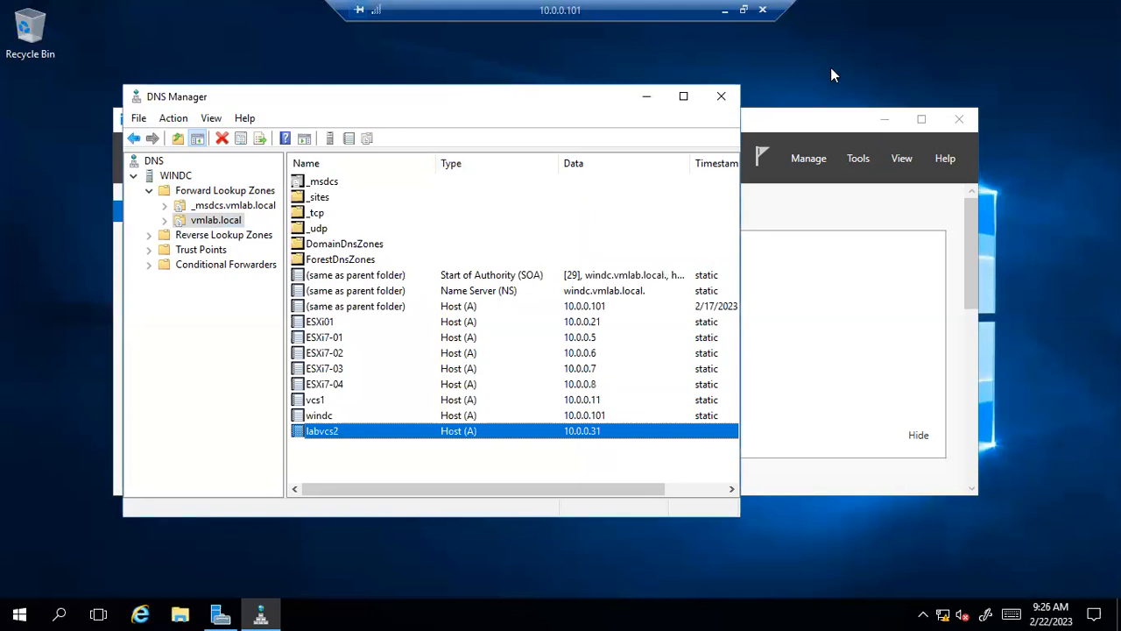
pyautogui.click(766, 54)
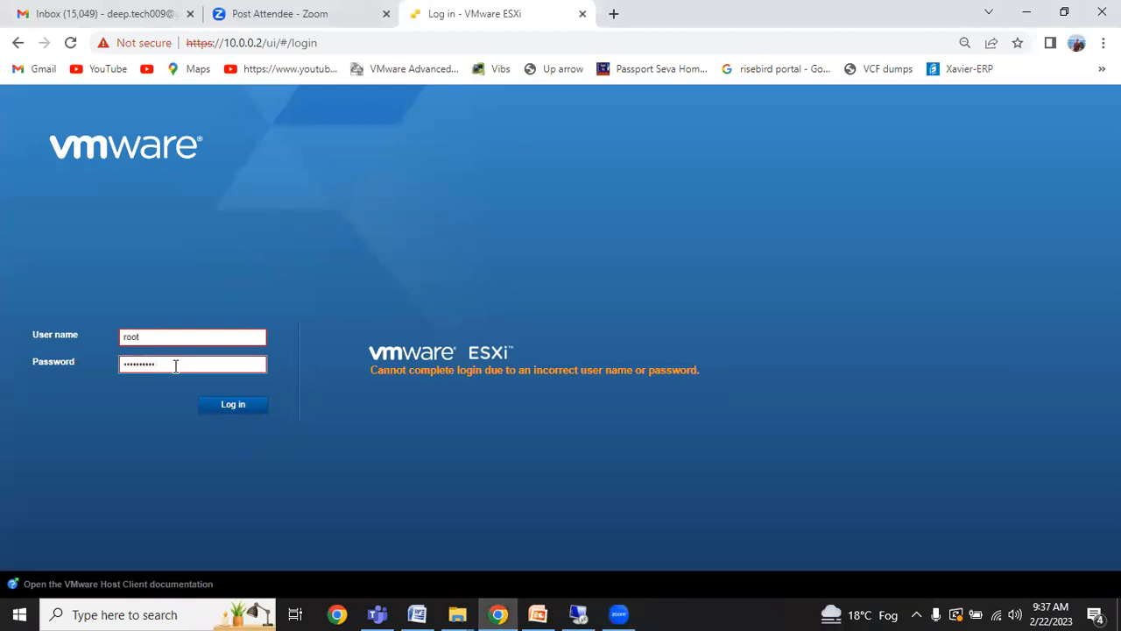
# Retype the account password on the ESXi login page and log in to host 10.0.0.2.
pyautogui.hotkey('ctrl', 'a')
pyautogui.press('BackSpace')
pyautogui.write('•••')
pyautogui.hotkey('ctrl', 'a')
pyautogui.press('BackSpace')
pyautogui.write('••••••••')
pyautogui.click(233, 405)
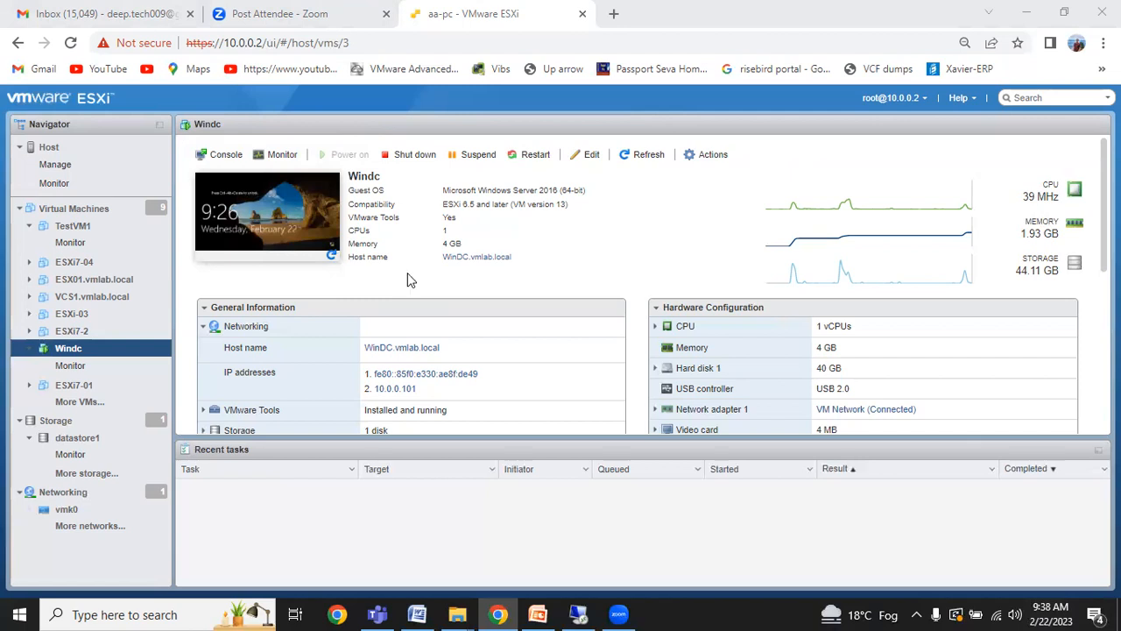
# Open the Windc VM's Edit settings and expand CD/DVD Drive 1.
pyautogui.rightClick(51, 351)
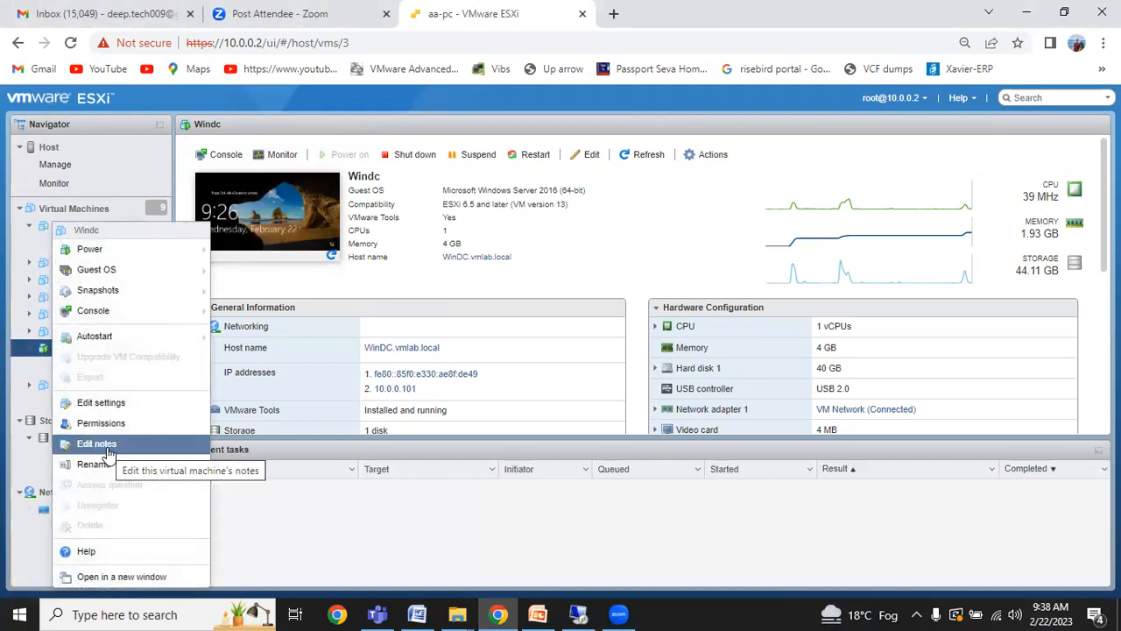
pyautogui.click(110, 402)
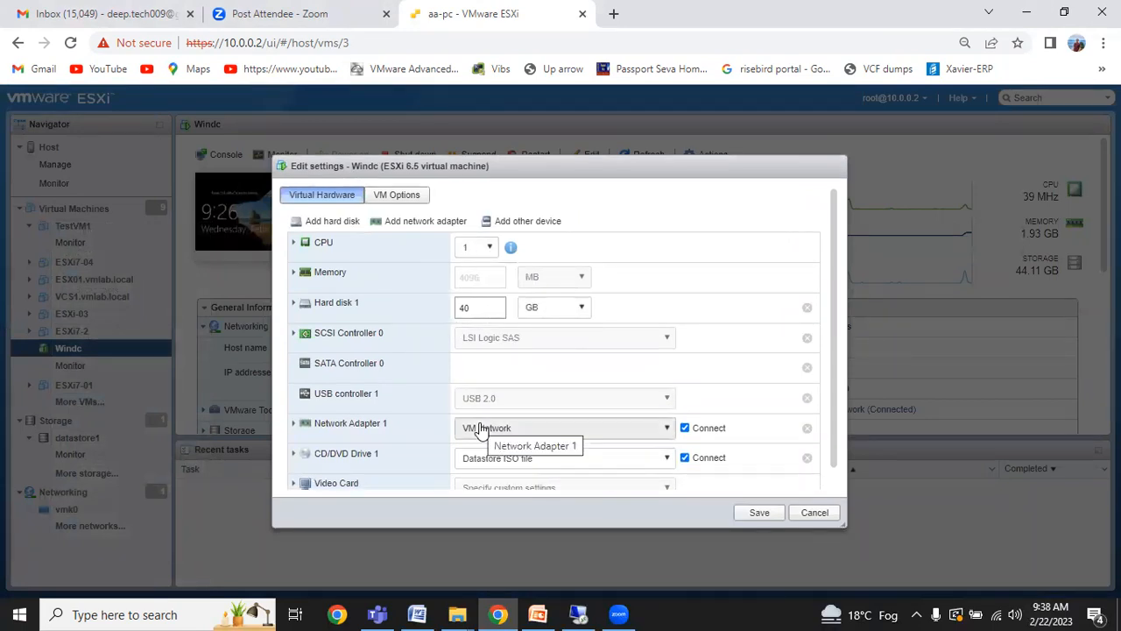
pyautogui.scroll(-1, 419, 449)
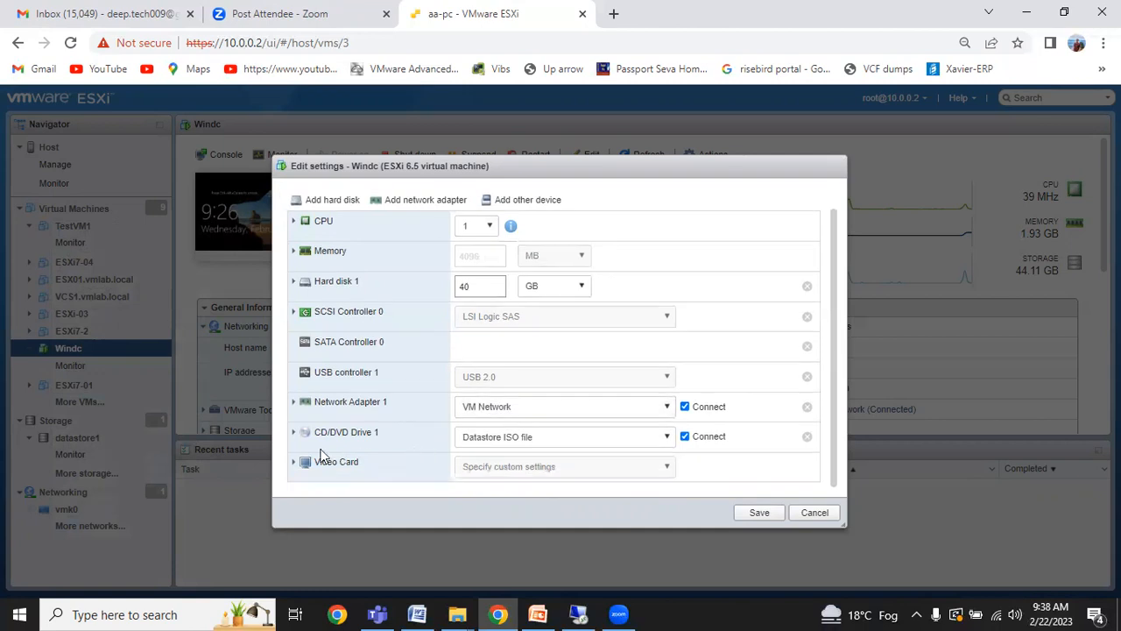
pyautogui.click(294, 435)
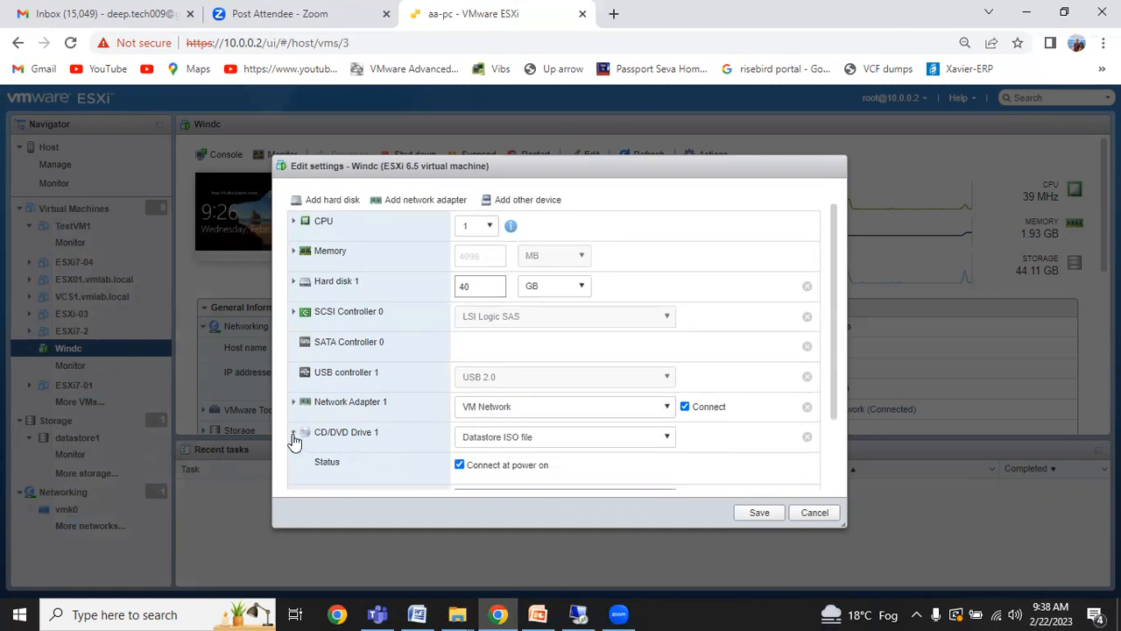
pyautogui.scroll(-2, 383, 426)
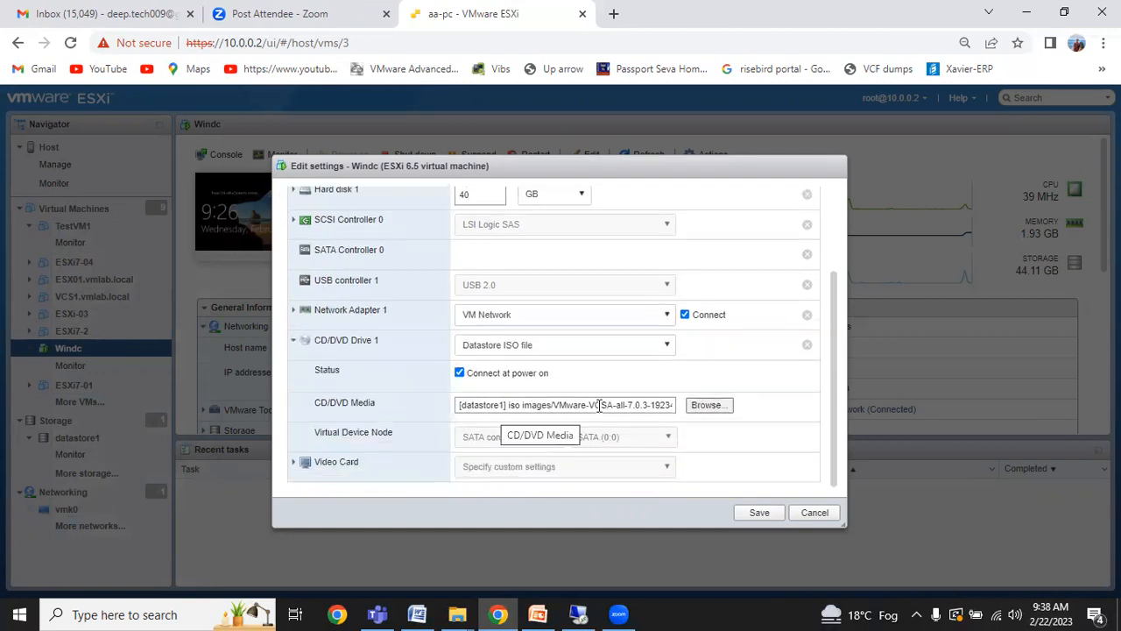
# Attach VMware-VCSA-all-7.0.3-19234570.iso from datastore1's iso folder to the drive and save.
pyautogui.click(690, 406)
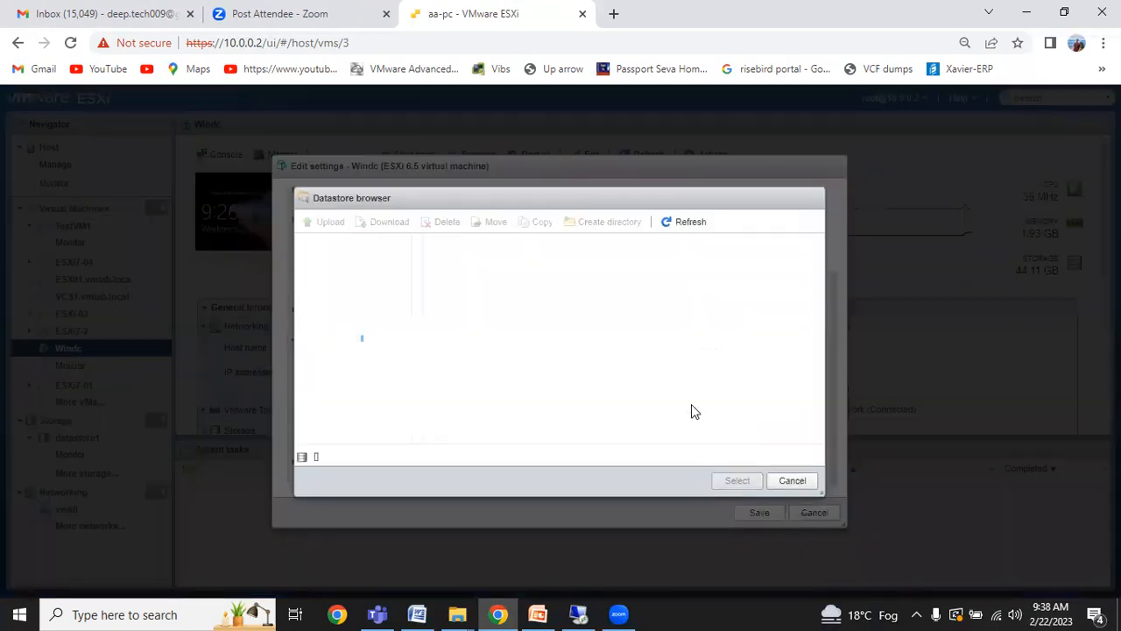
pyautogui.click(495, 403)
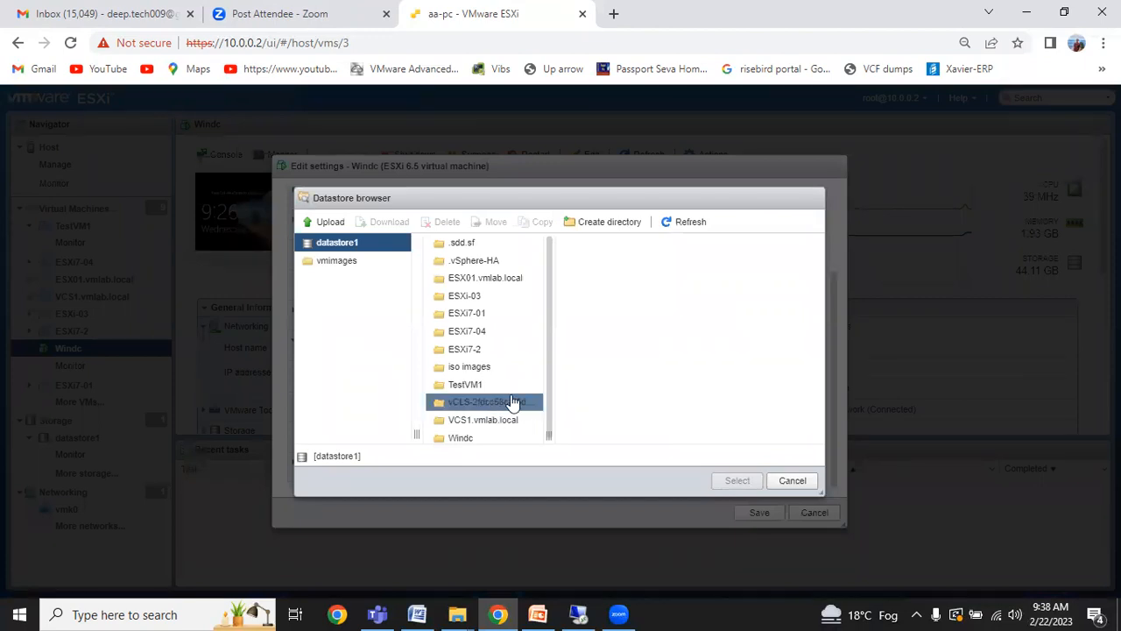
pyautogui.scroll(-1, 514, 356)
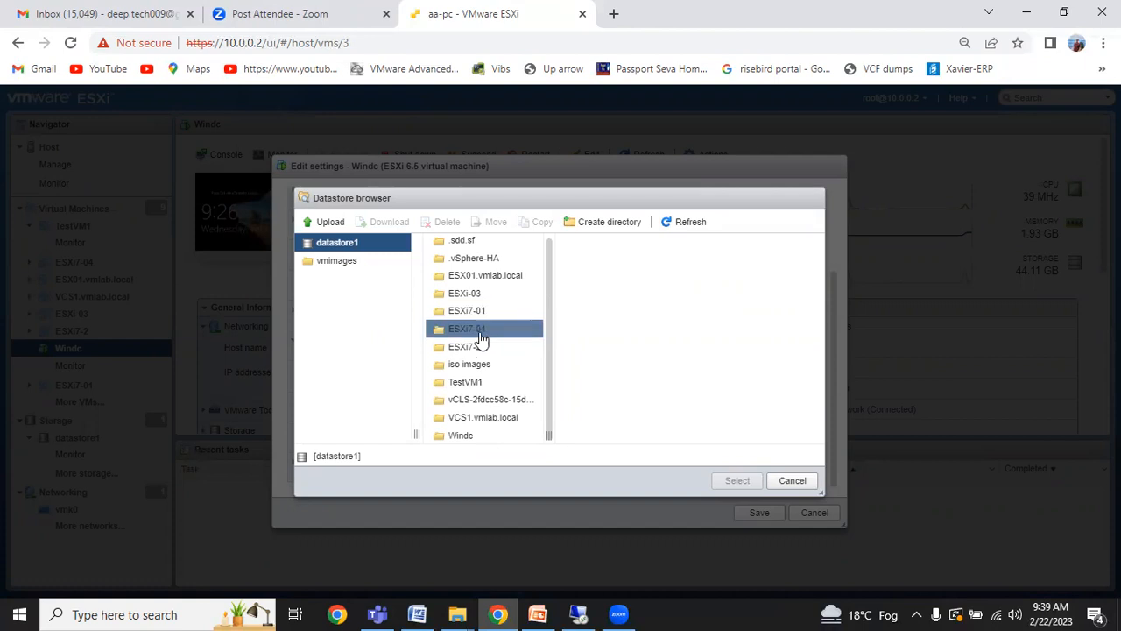
pyautogui.click(473, 368)
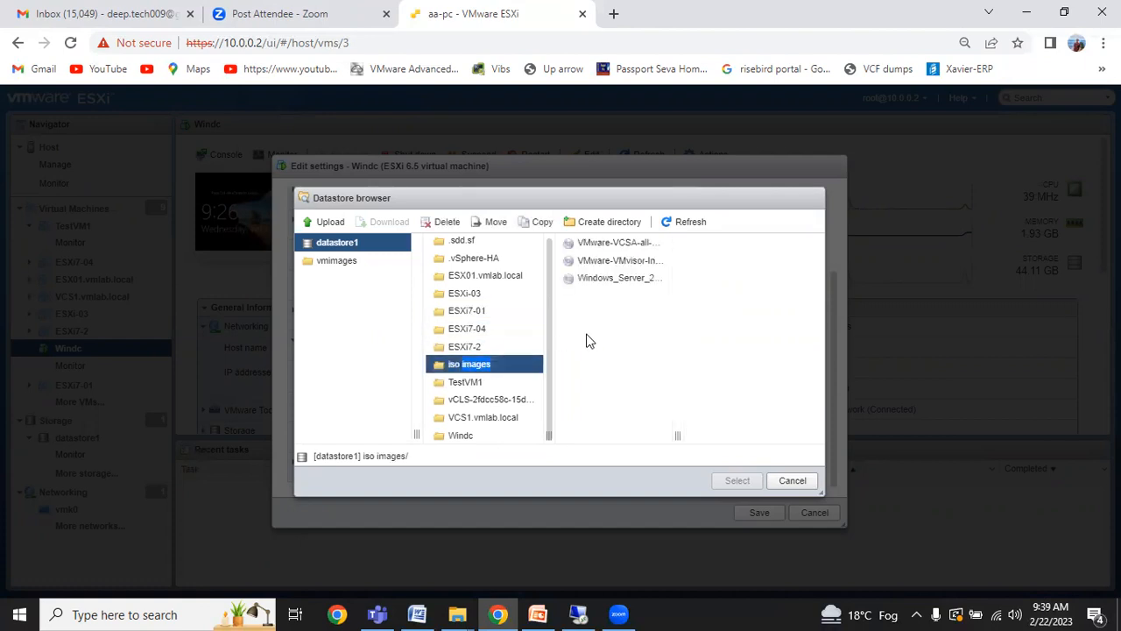
pyautogui.click(616, 245)
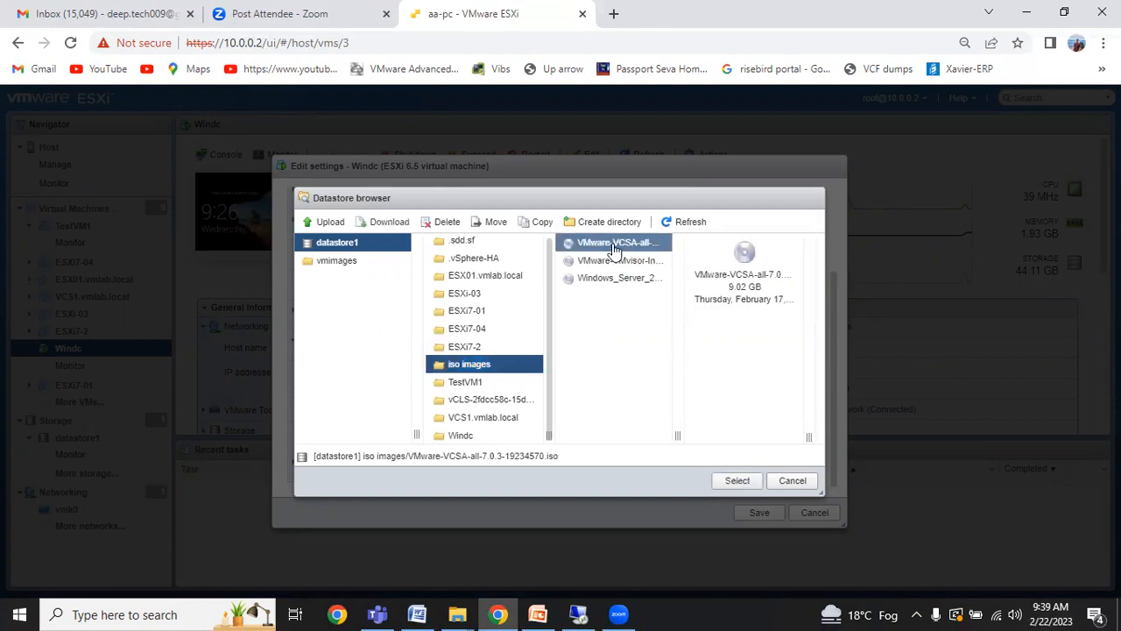
pyautogui.click(739, 481)
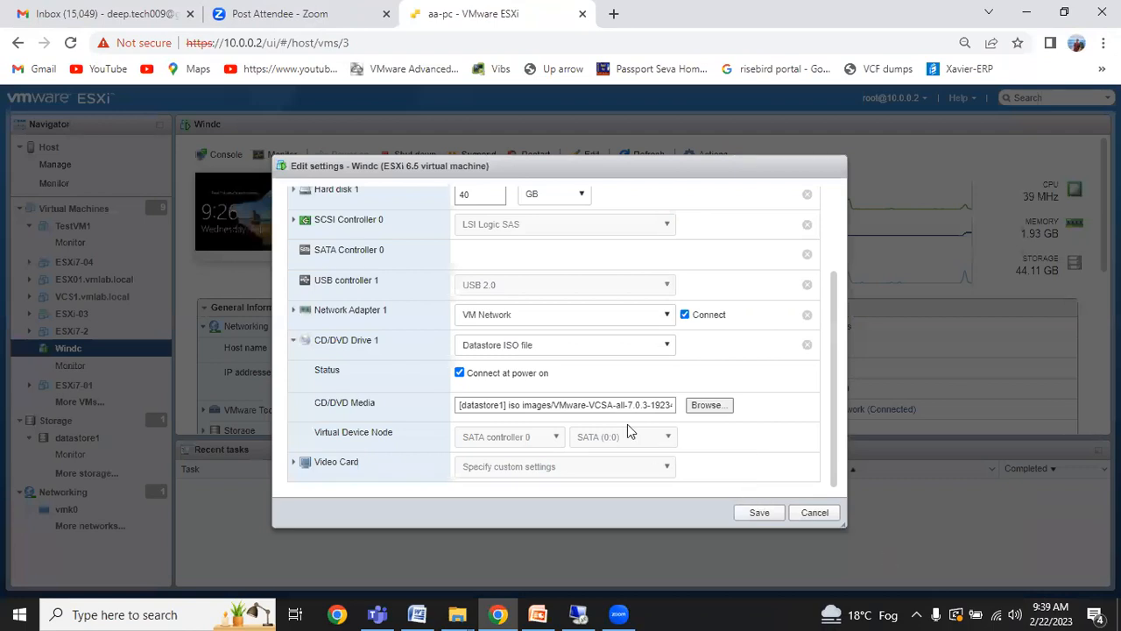
pyautogui.click(759, 512)
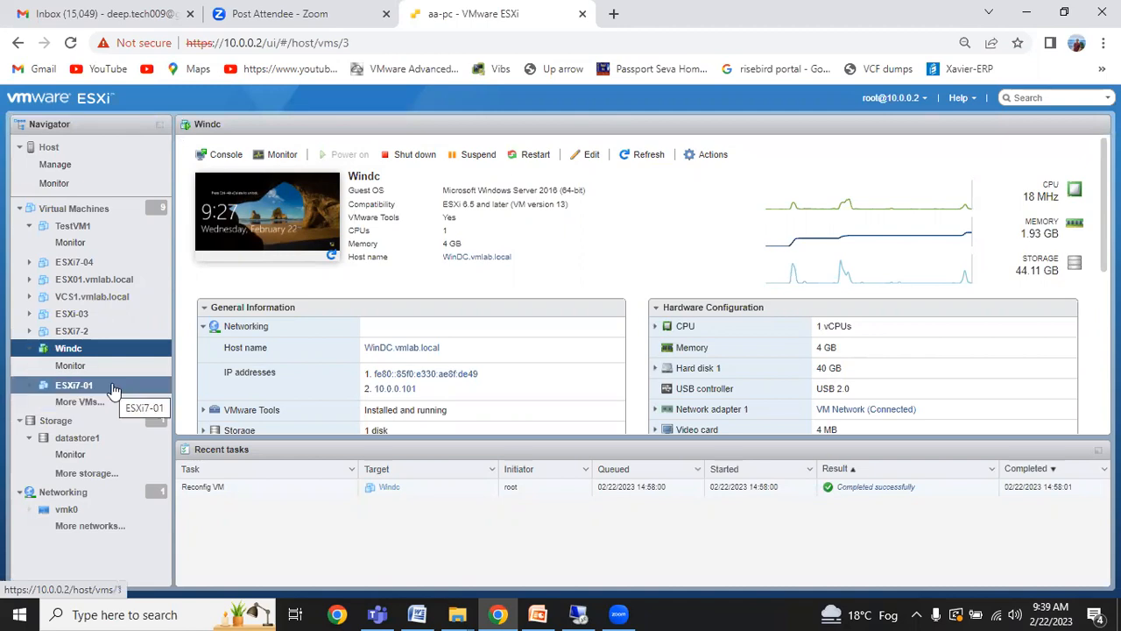
pyautogui.click(576, 613)
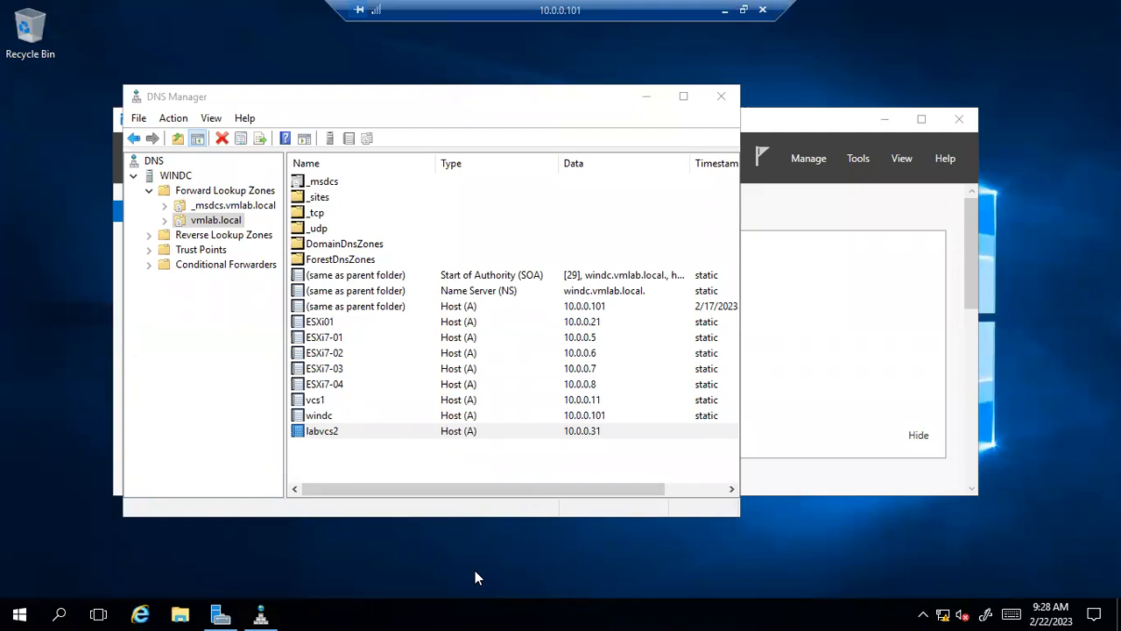
# Close DNS Manager and Server Manager, then bring up File Explorer.
pyautogui.click(719, 98)
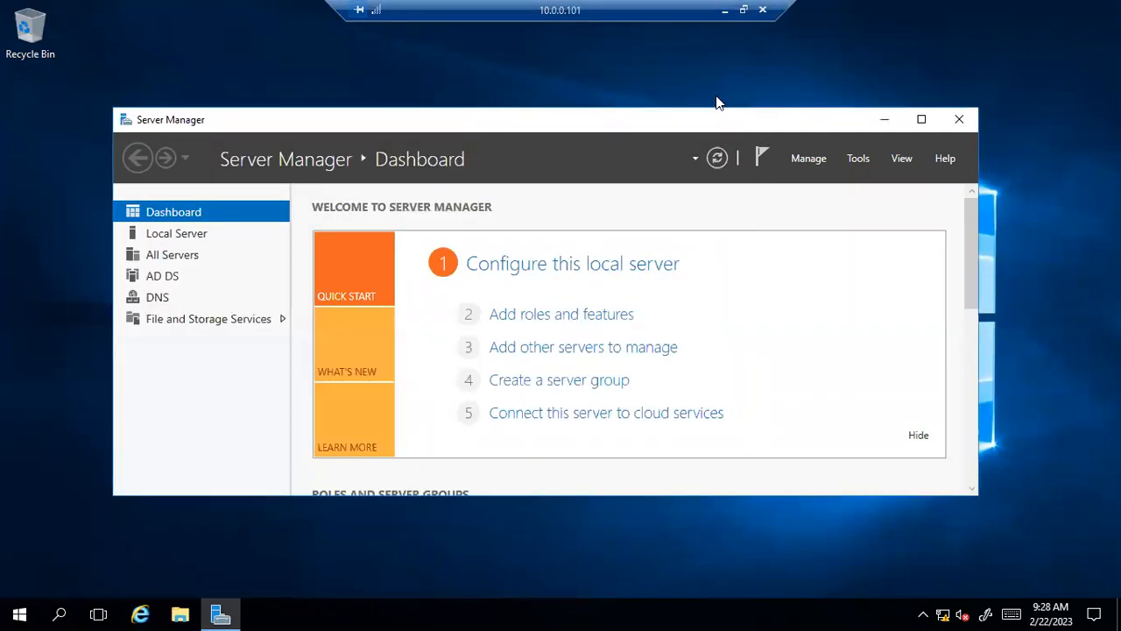
pyautogui.click(958, 118)
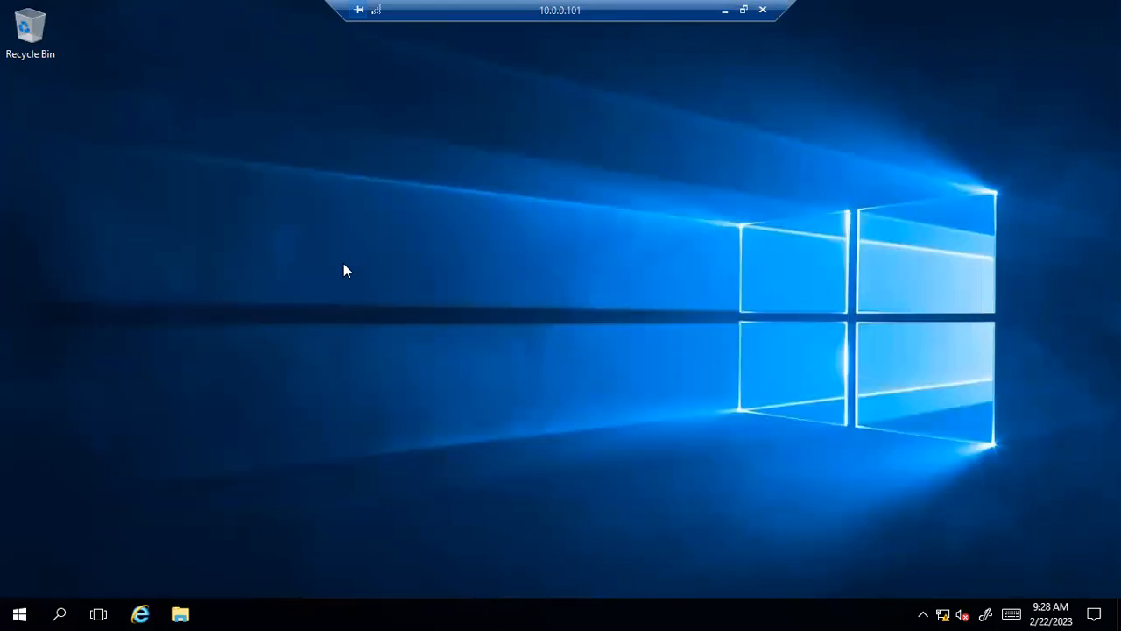
pyautogui.click(179, 613)
pyautogui.click(179, 613)
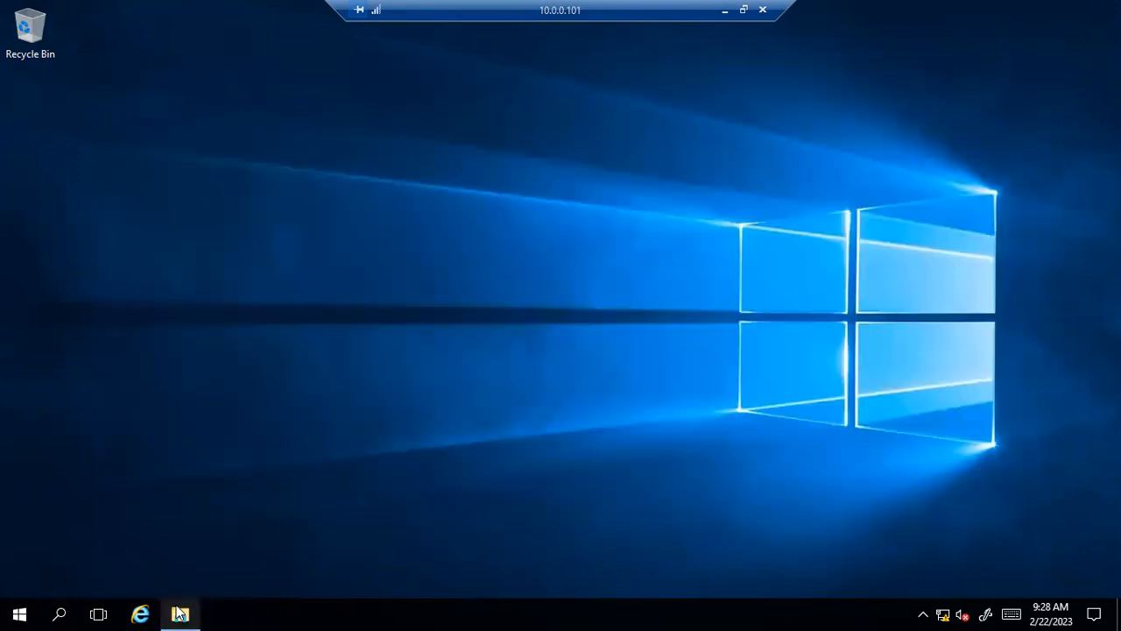
pyautogui.click(179, 613)
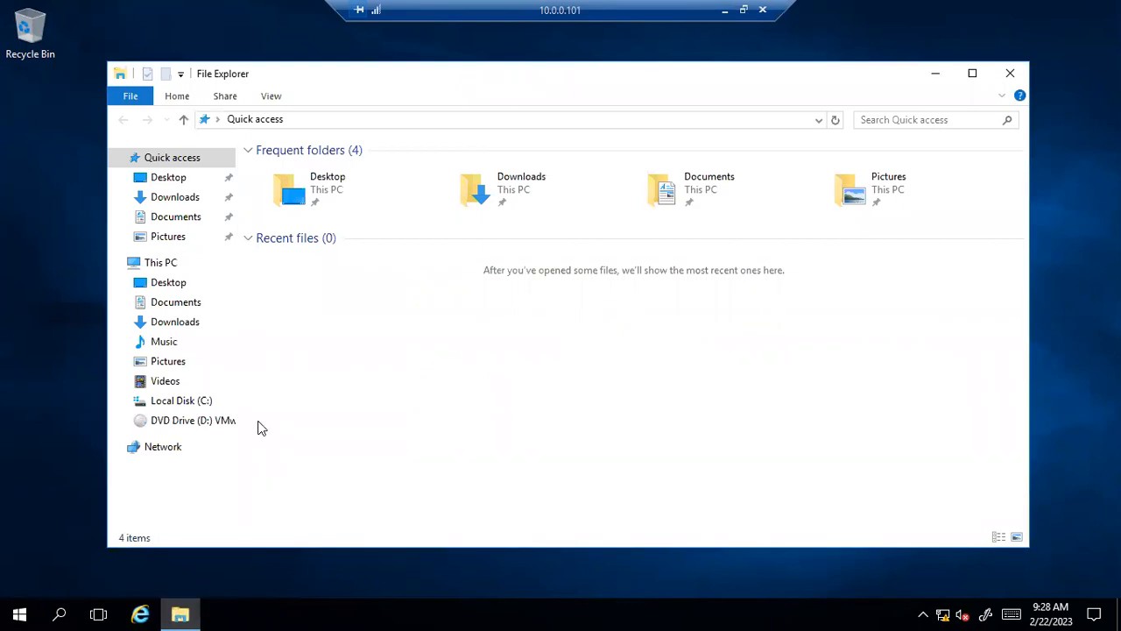
# Launch the installer from the VCSA DVD's vcsa-ui-installer\win32 folder.
pyautogui.click(158, 267)
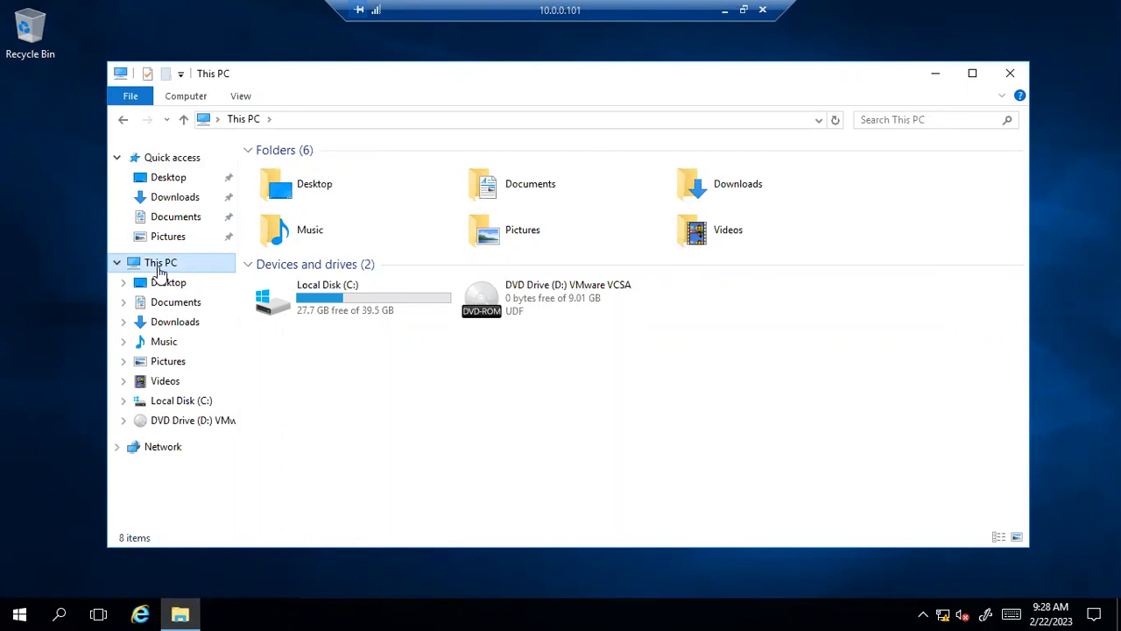
pyautogui.click(521, 291)
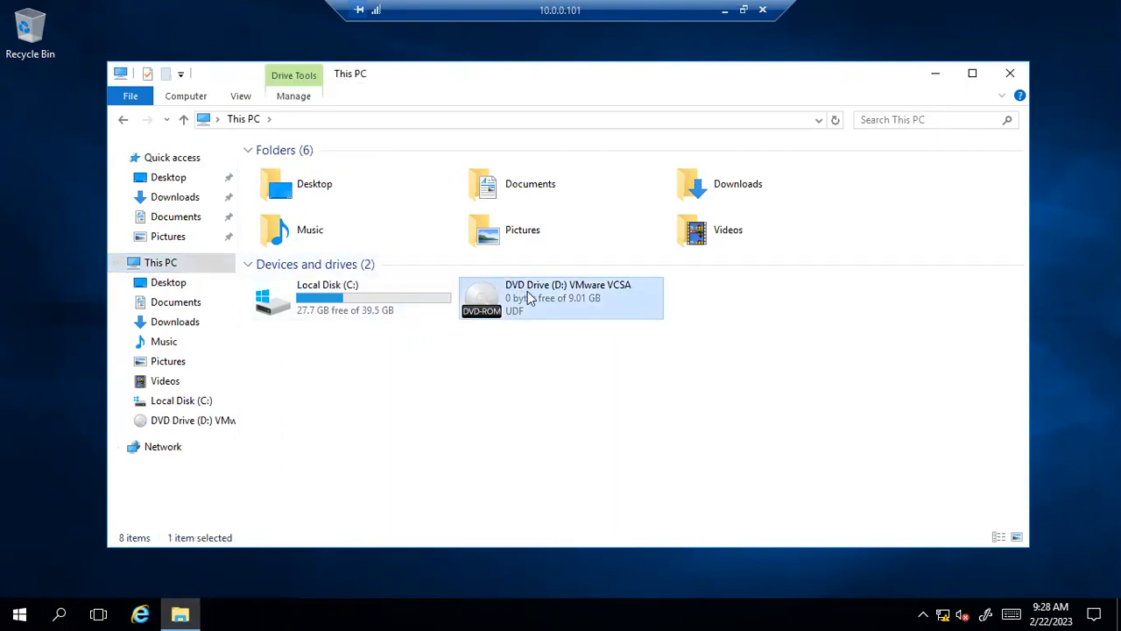
pyautogui.doubleClick(530, 298)
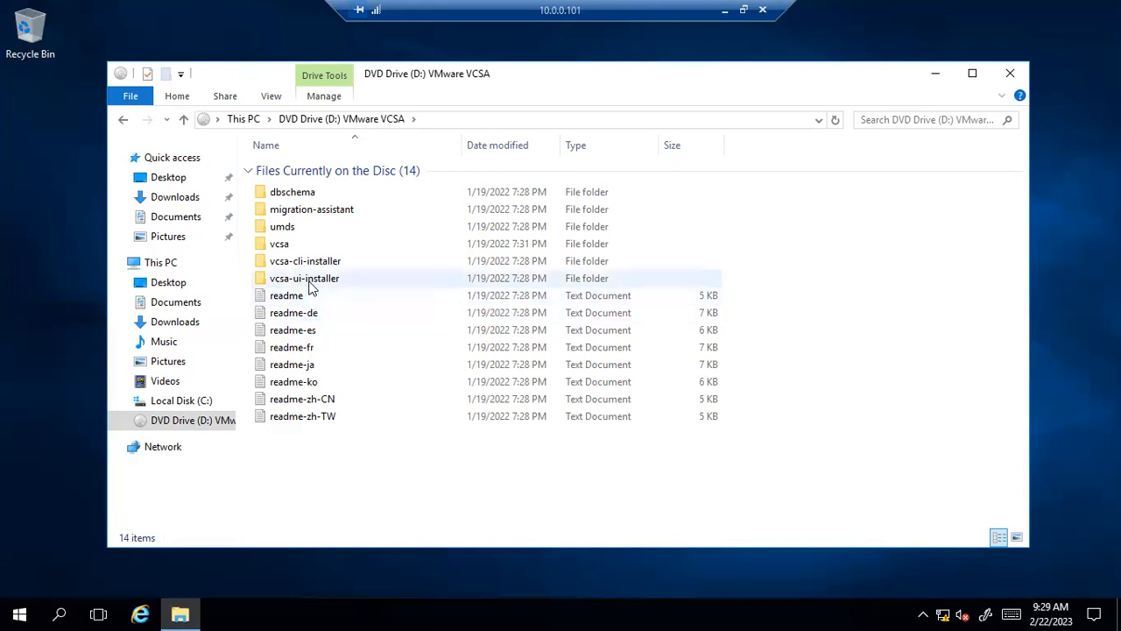
pyautogui.doubleClick(308, 285)
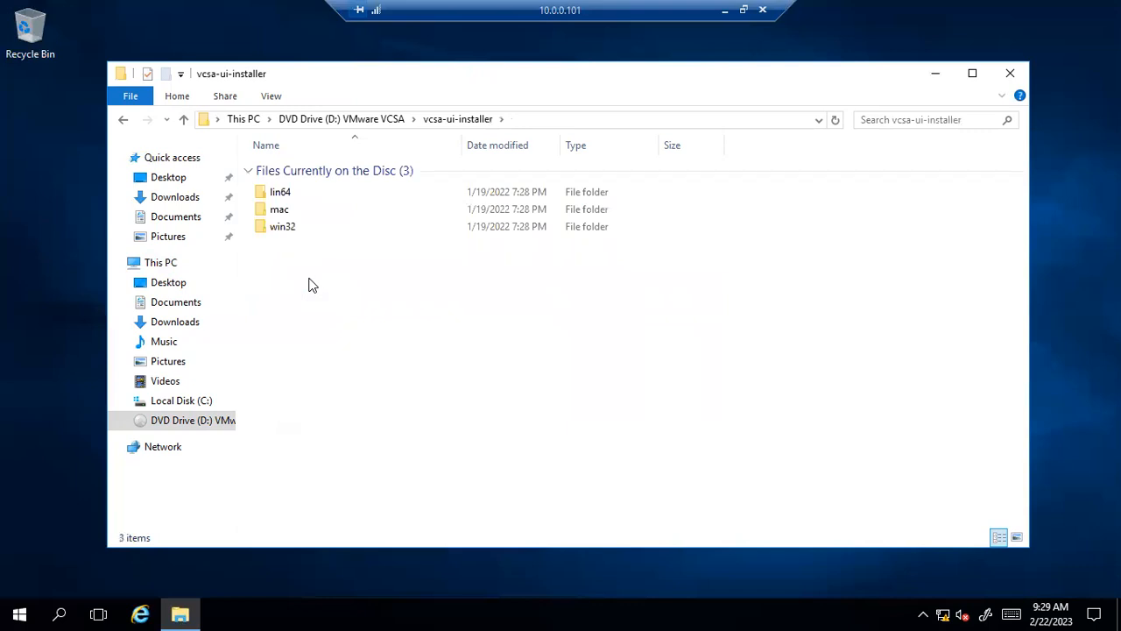
pyautogui.doubleClick(295, 227)
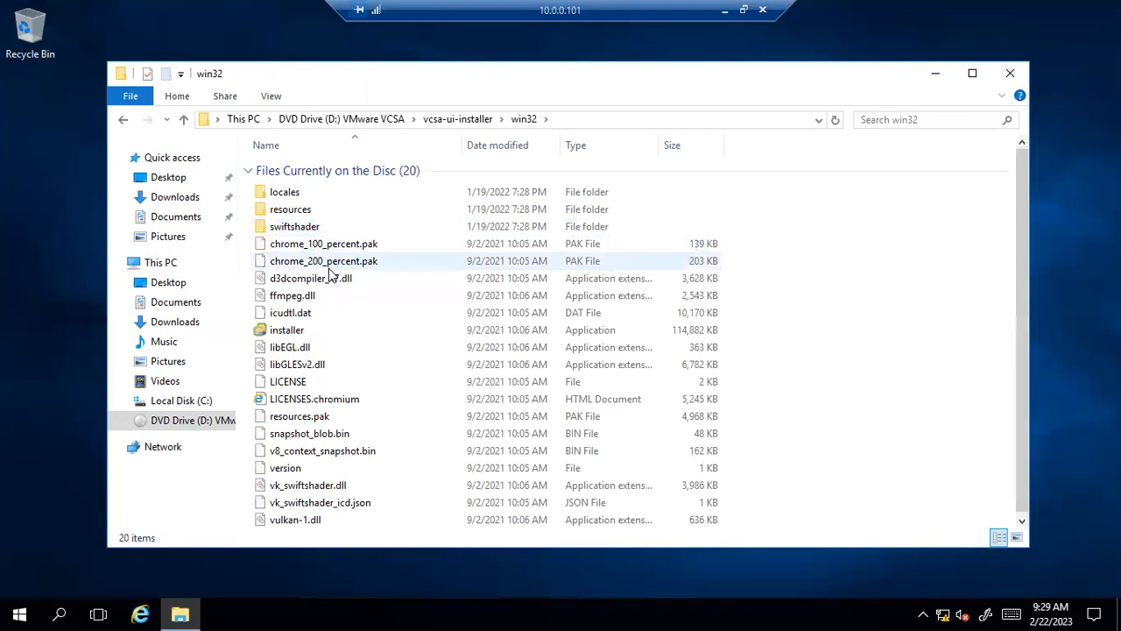
pyautogui.doubleClick(286, 330)
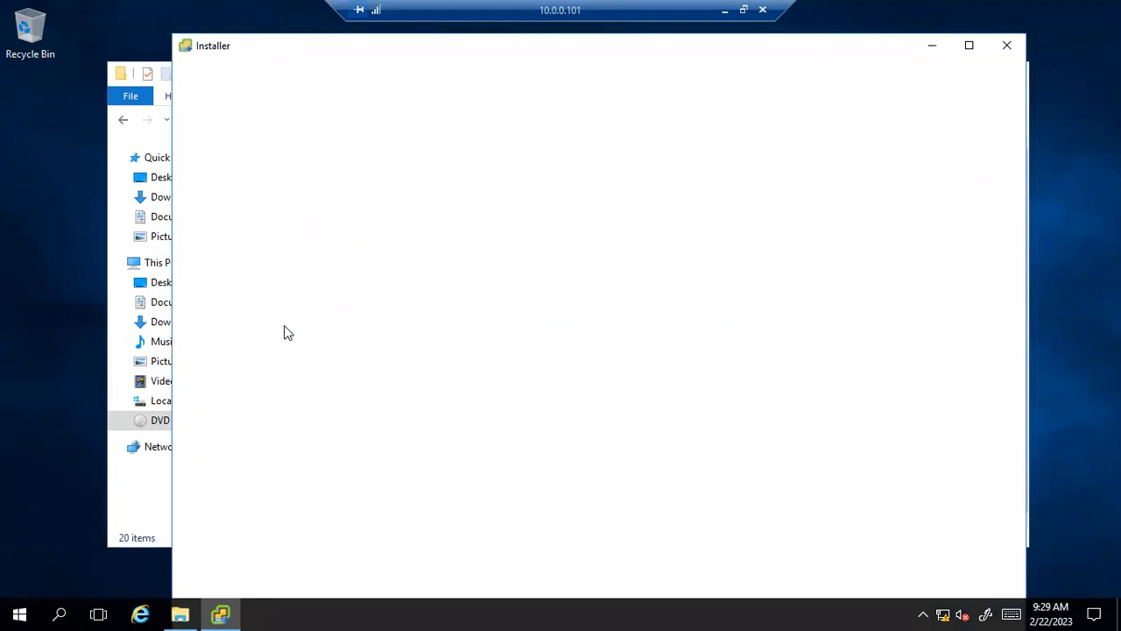
# Start a new vCenter Server install, pass the Introduction, and accept the license terms.
pyautogui.click(1009, 15)
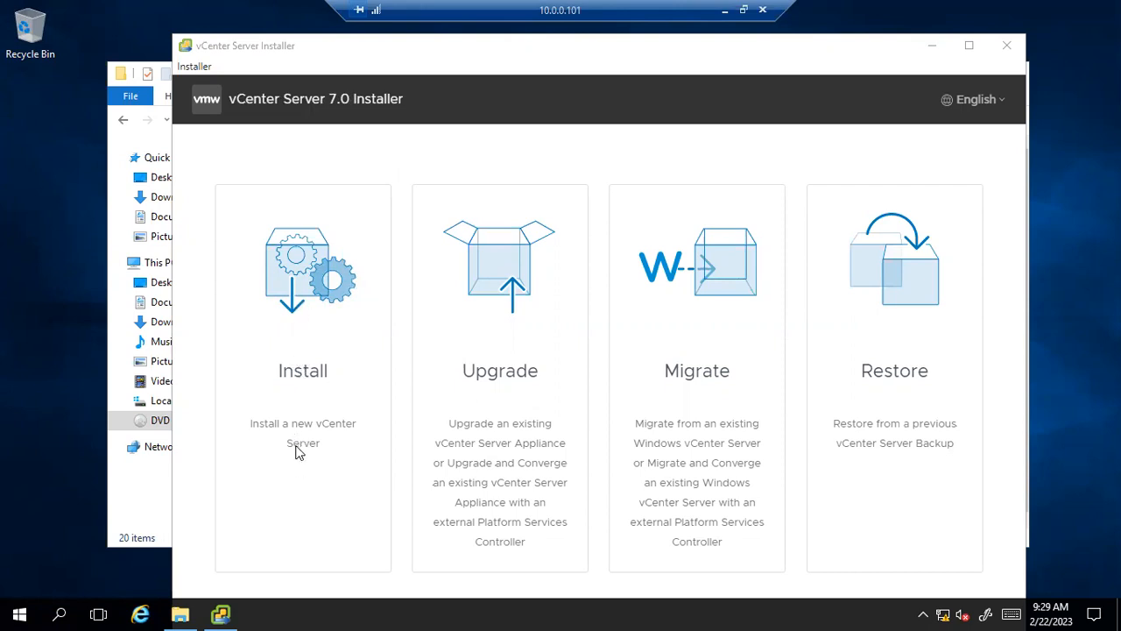
pyautogui.click(302, 299)
pyautogui.doubleClick(302, 298)
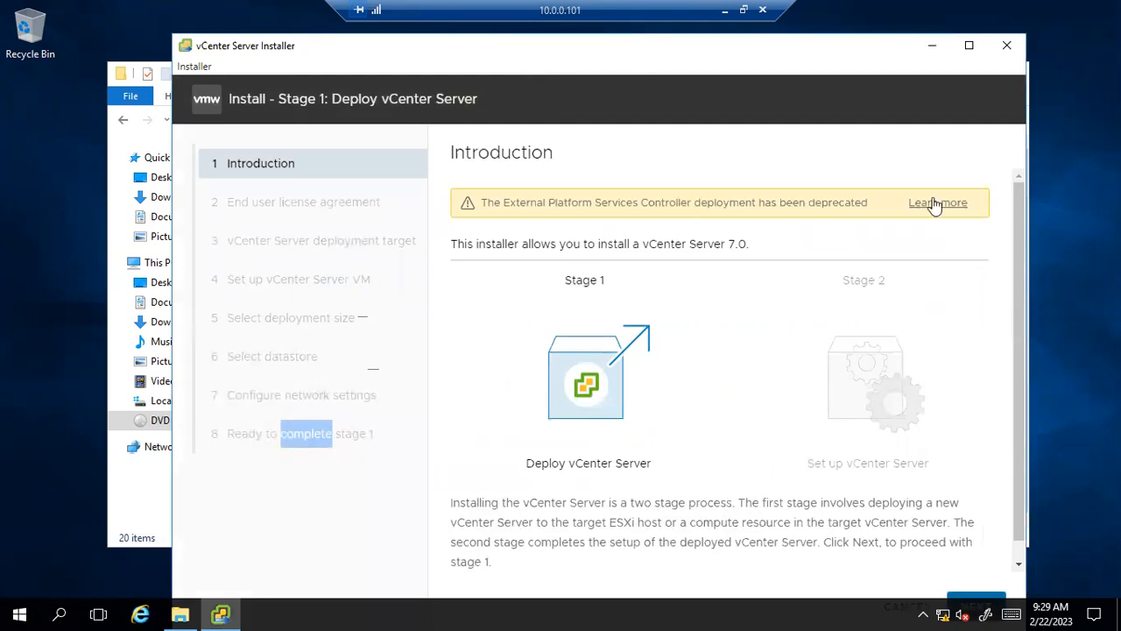
pyautogui.moveTo(848, 52); pyautogui.dragTo(853, 29)
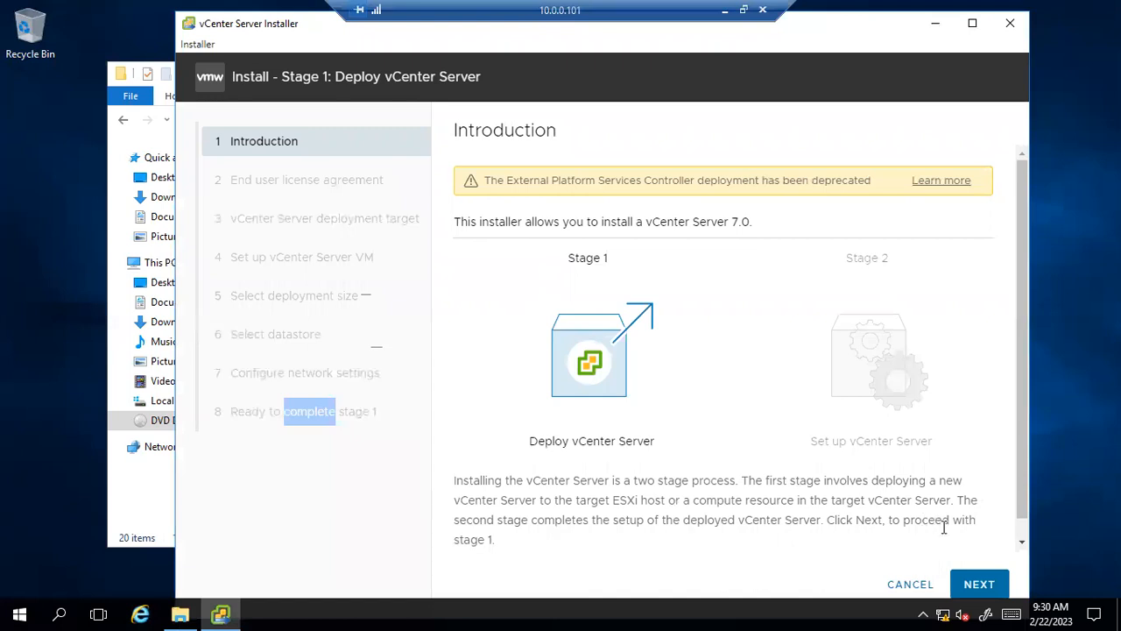
pyautogui.click(982, 586)
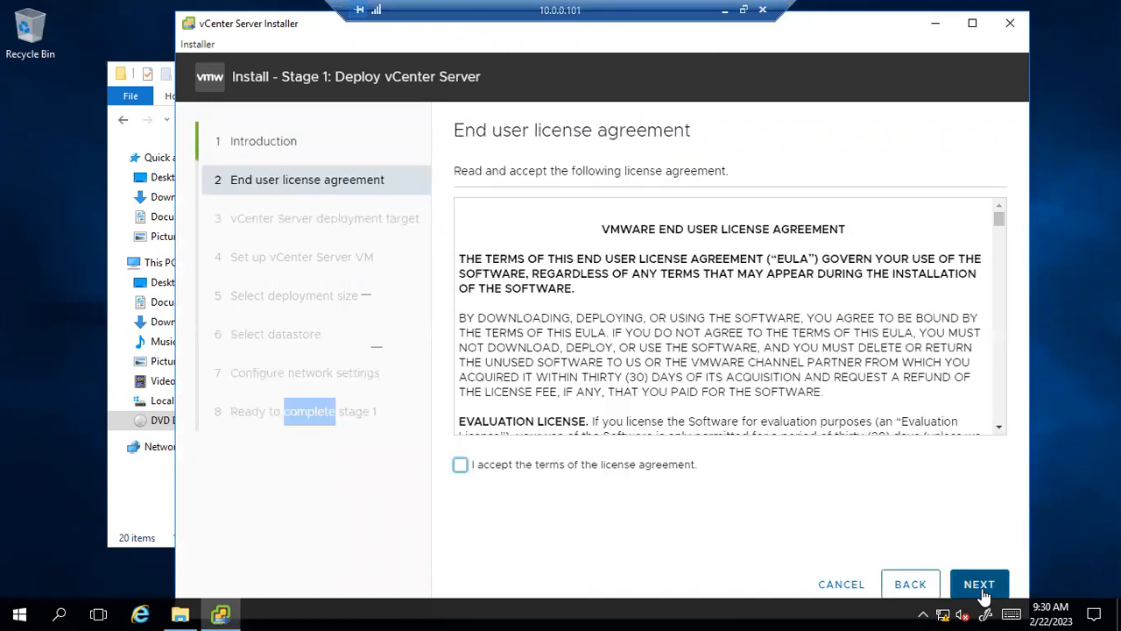
pyautogui.click(461, 465)
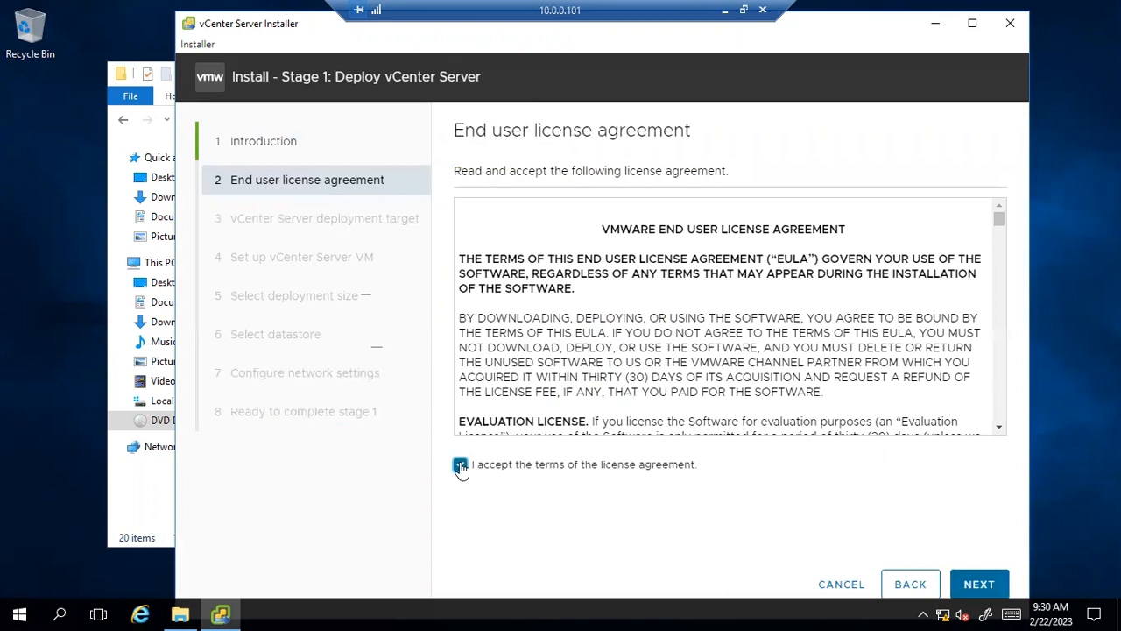
# Target ESXi host 10.0.0.2 as root with its password and accept the certificate warning.
pyautogui.click(973, 584)
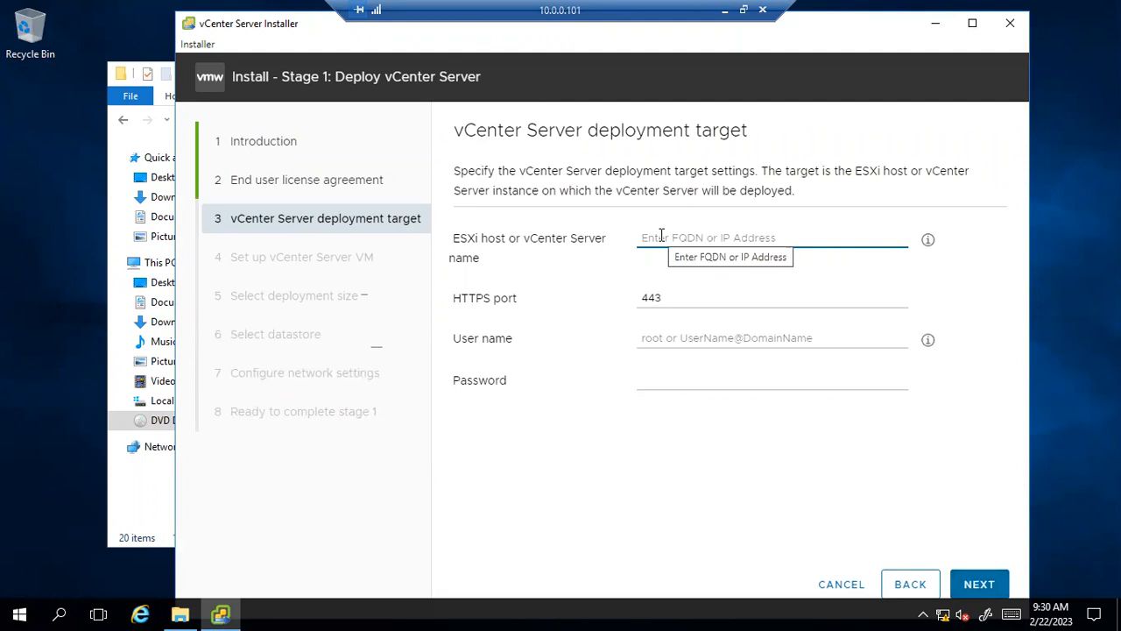
pyautogui.write('10')
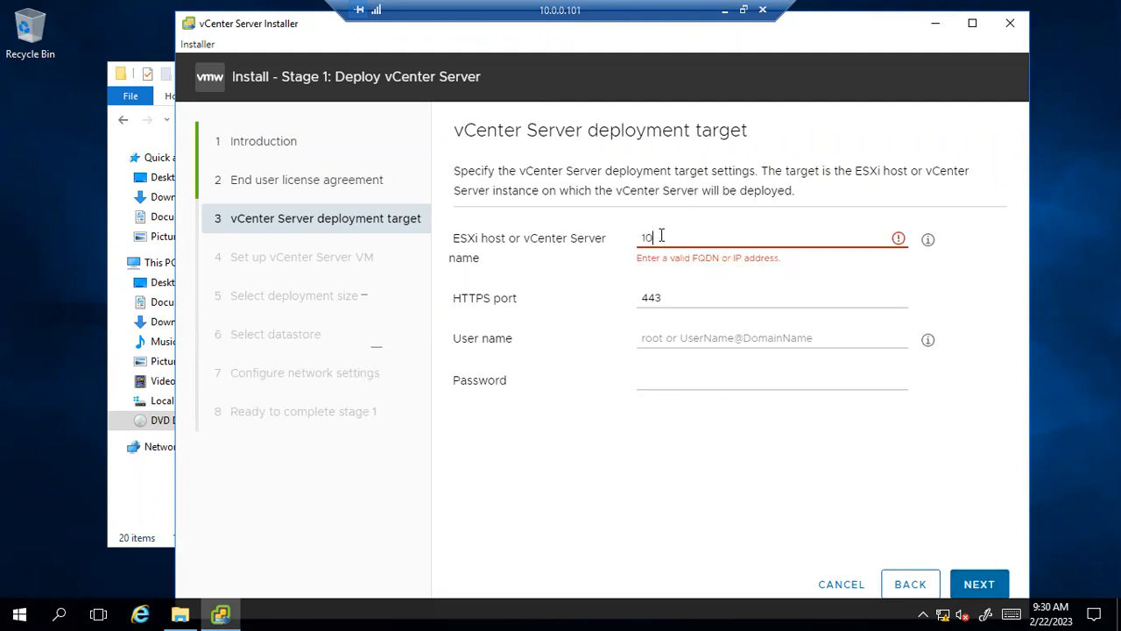
pyautogui.write('.0.0.2')
pyautogui.click(663, 337)
pyautogui.write('root')
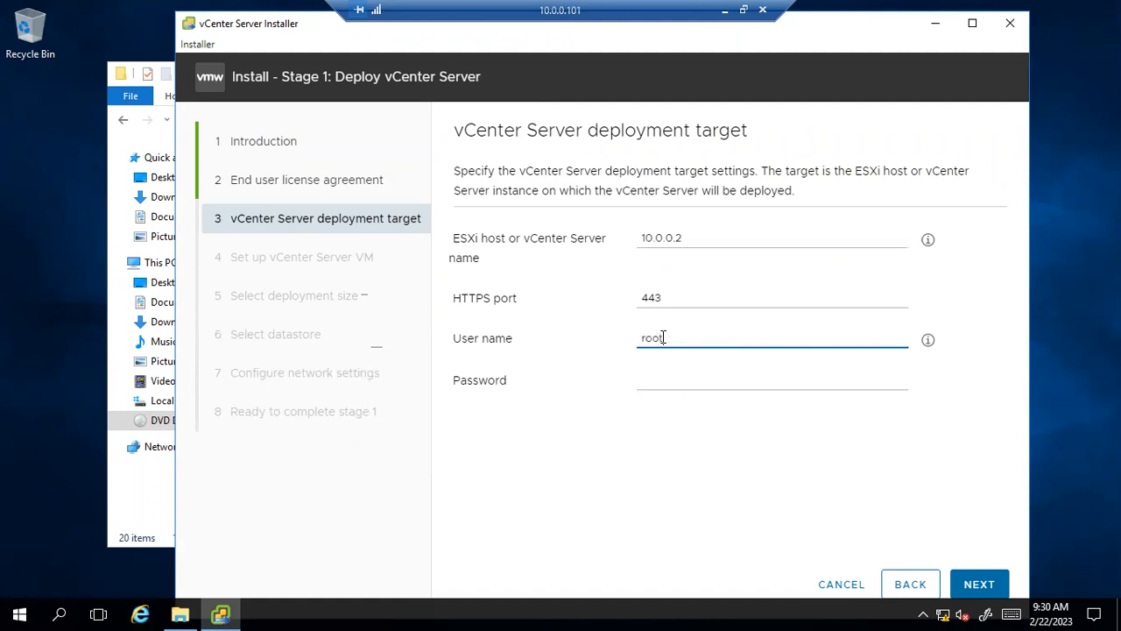
pyautogui.click(653, 378)
pyautogui.write('••••••')
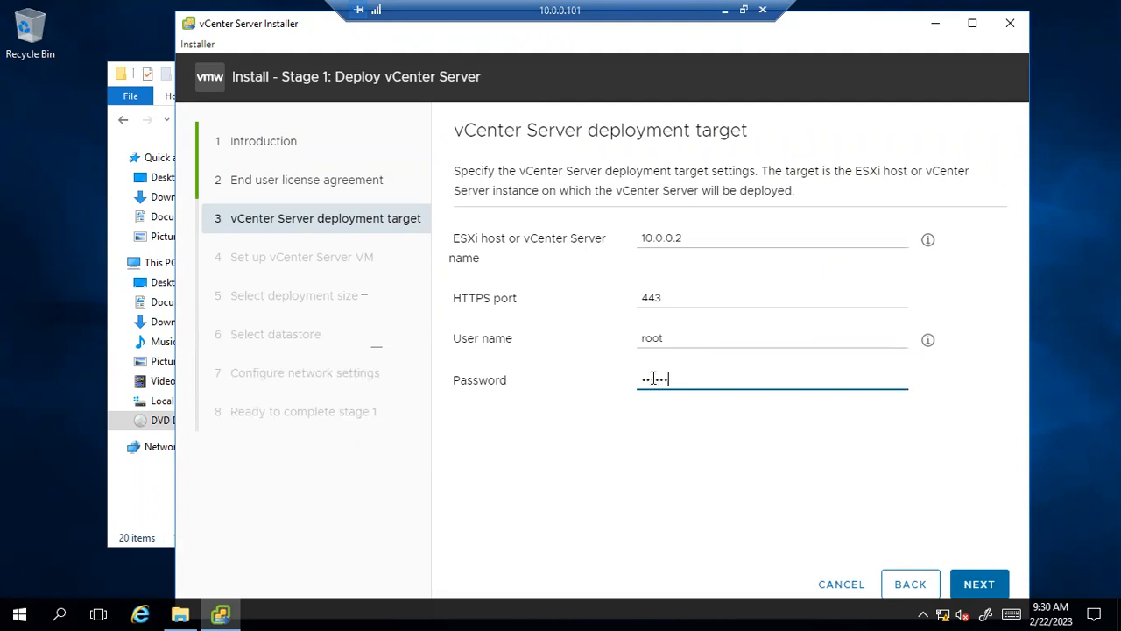
pyautogui.write('••')
pyautogui.click(996, 584)
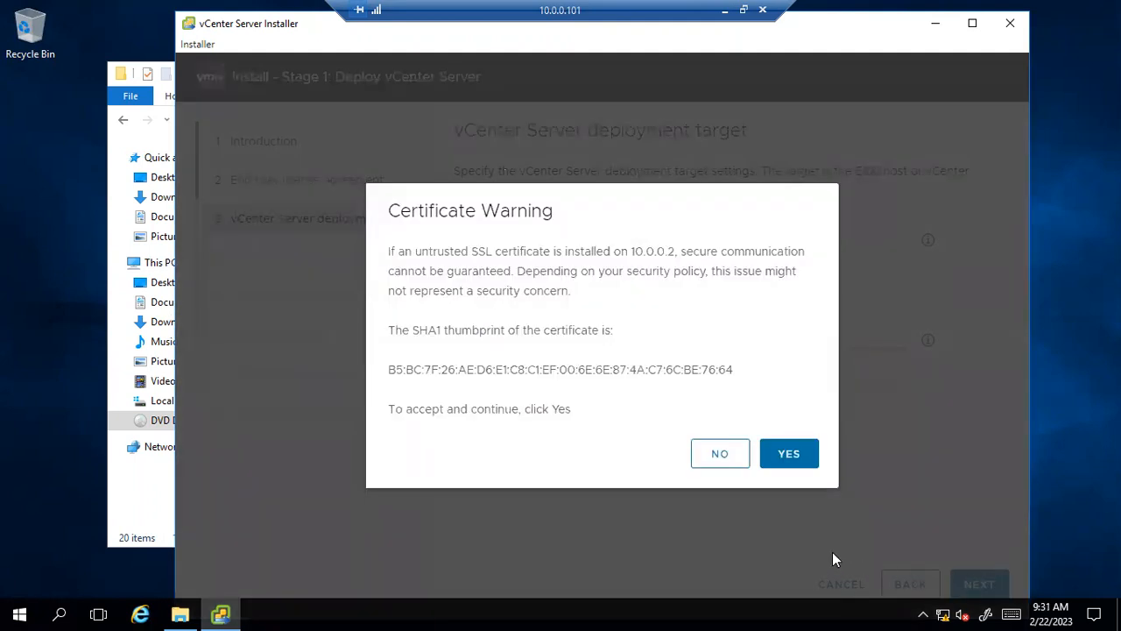
pyautogui.click(806, 457)
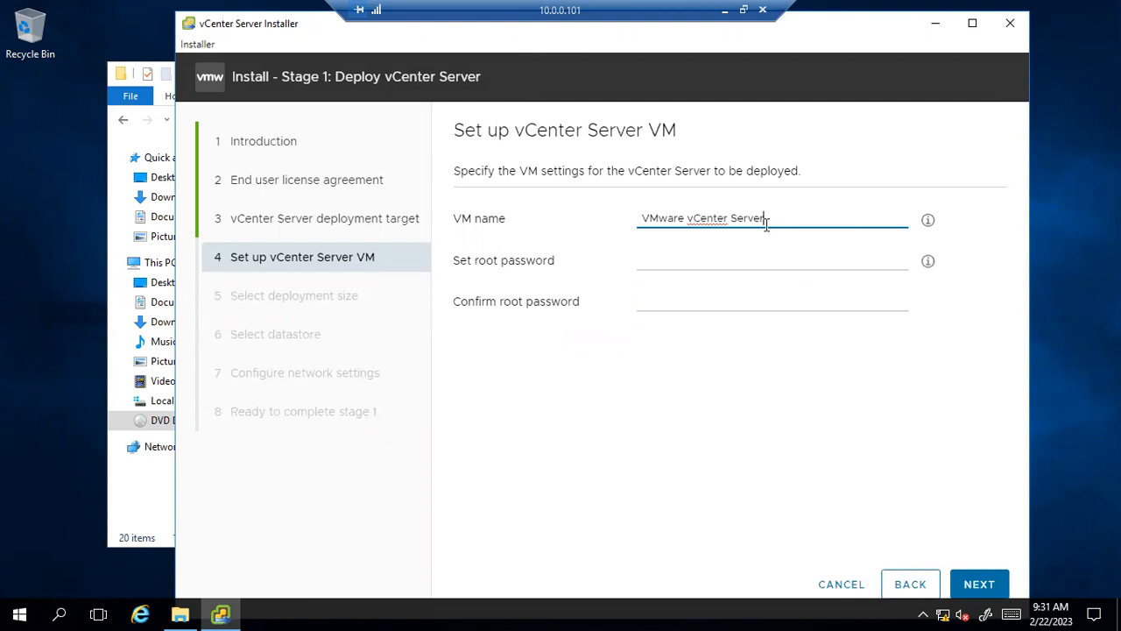
# Rename the appliance VM to labvcs2.vmlab.local.
pyautogui.moveTo(767, 218); pyautogui.dragTo(667, 211)
pyautogui.moveTo(656, 211); pyautogui.dragTo(631, 212)
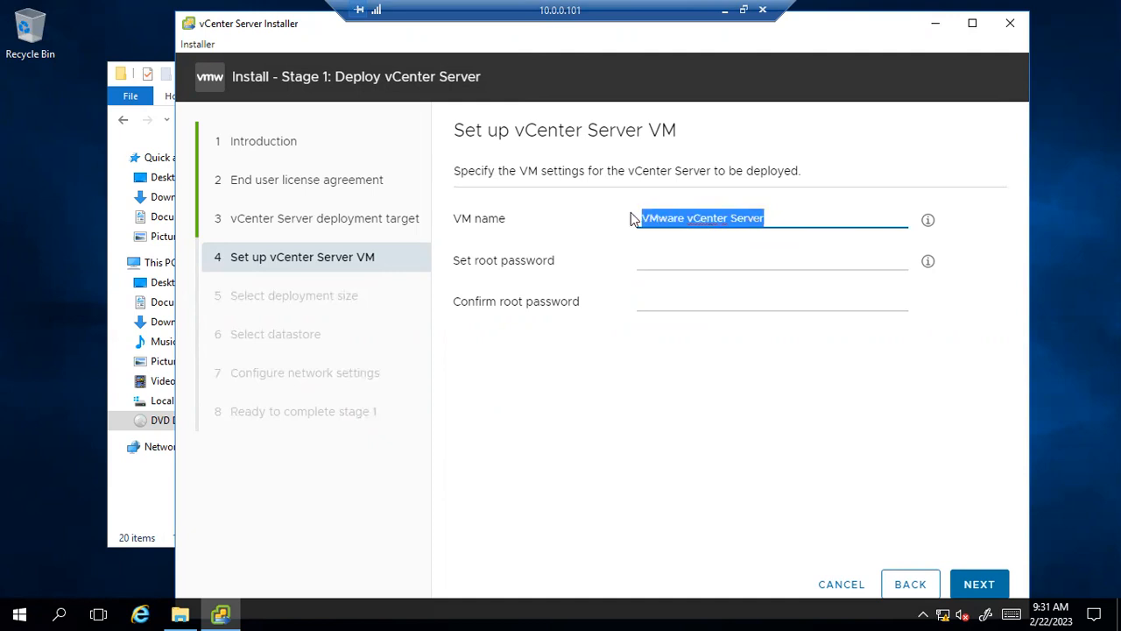
pyautogui.press('BackSpace')
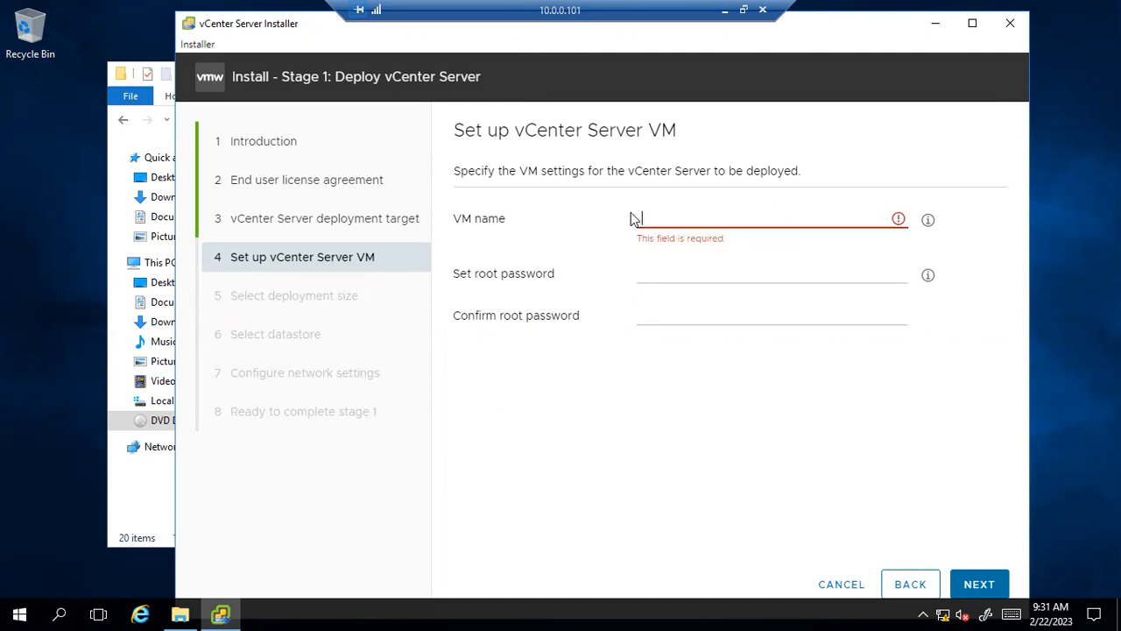
pyautogui.write('labvcs2.')
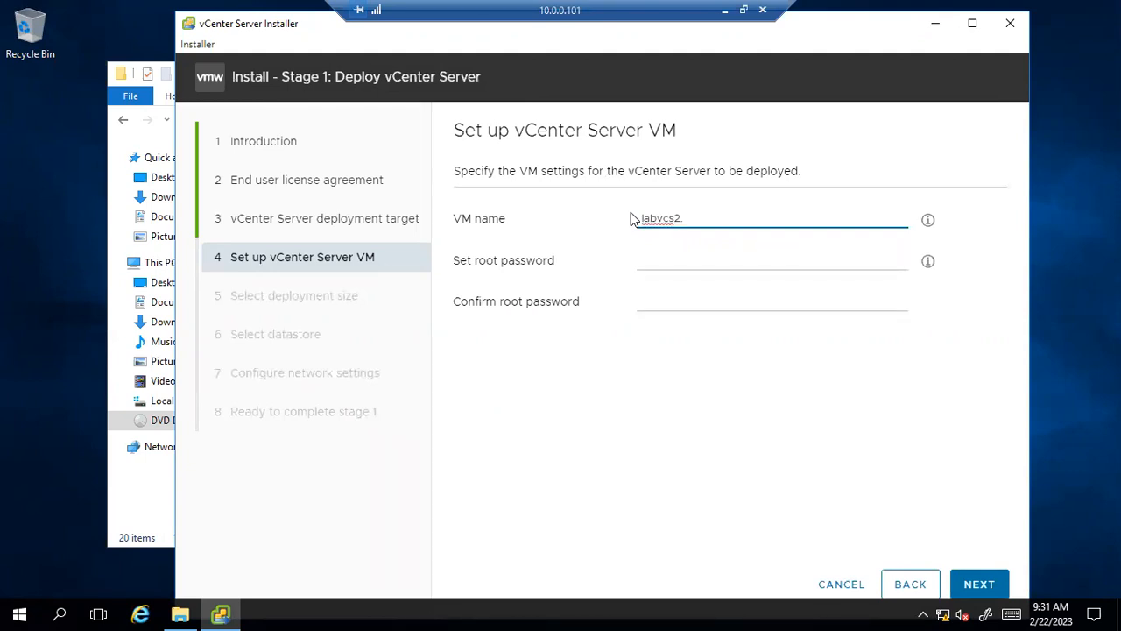
pyautogui.write('vmlab.local')
# Set and confirm the appliance root password, then submit the VM settings.
pyautogui.click(648, 251)
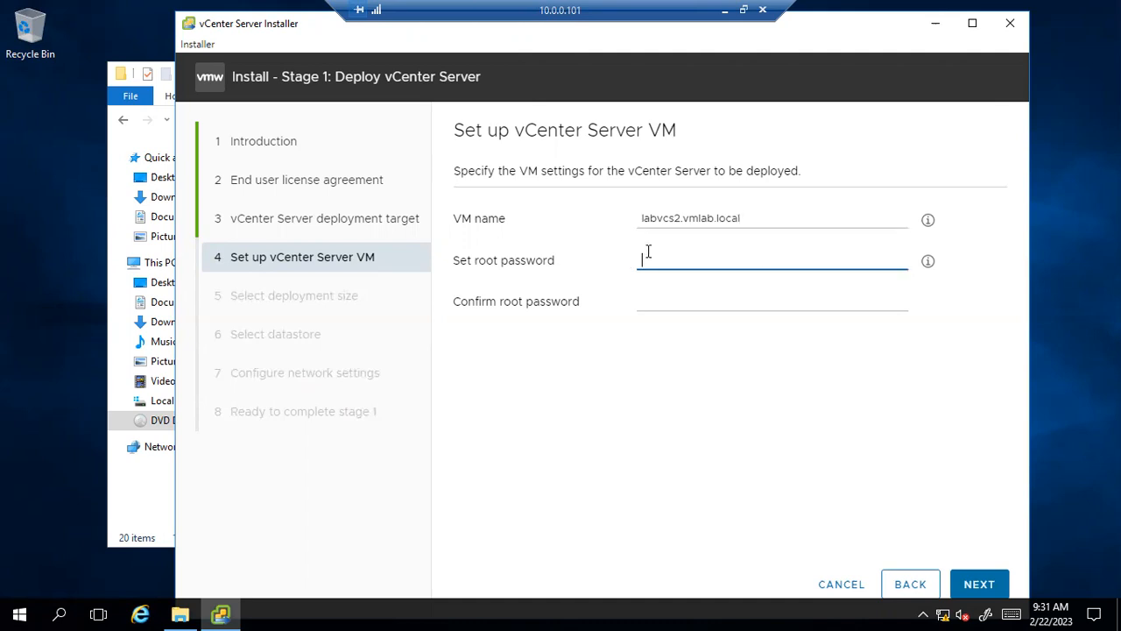
pyautogui.write('V')
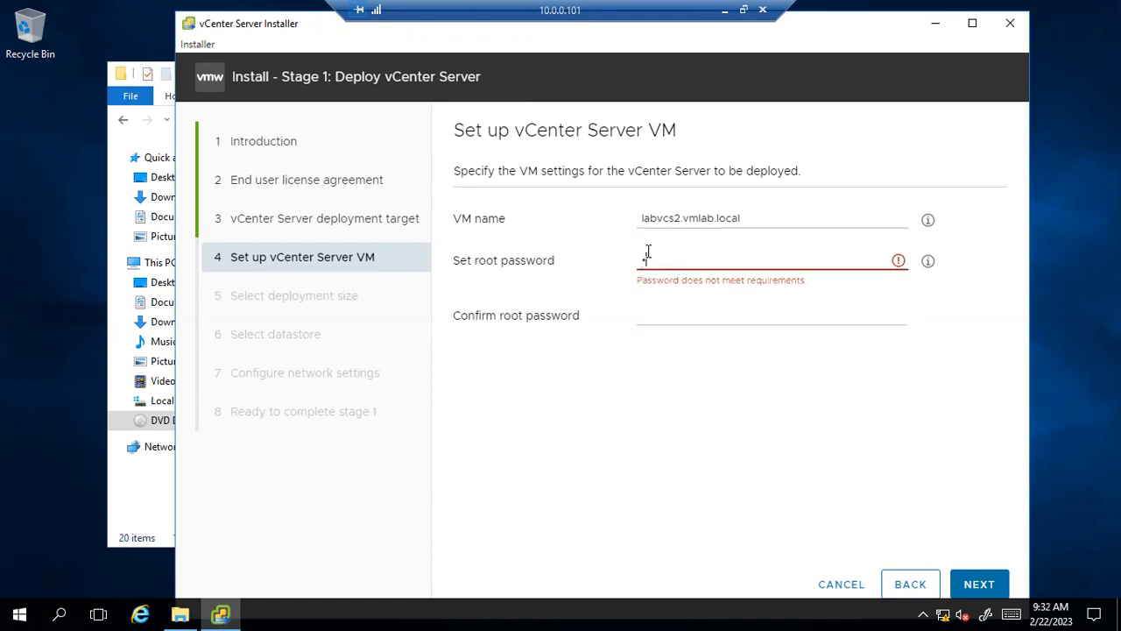
pyautogui.write('Mware1!')
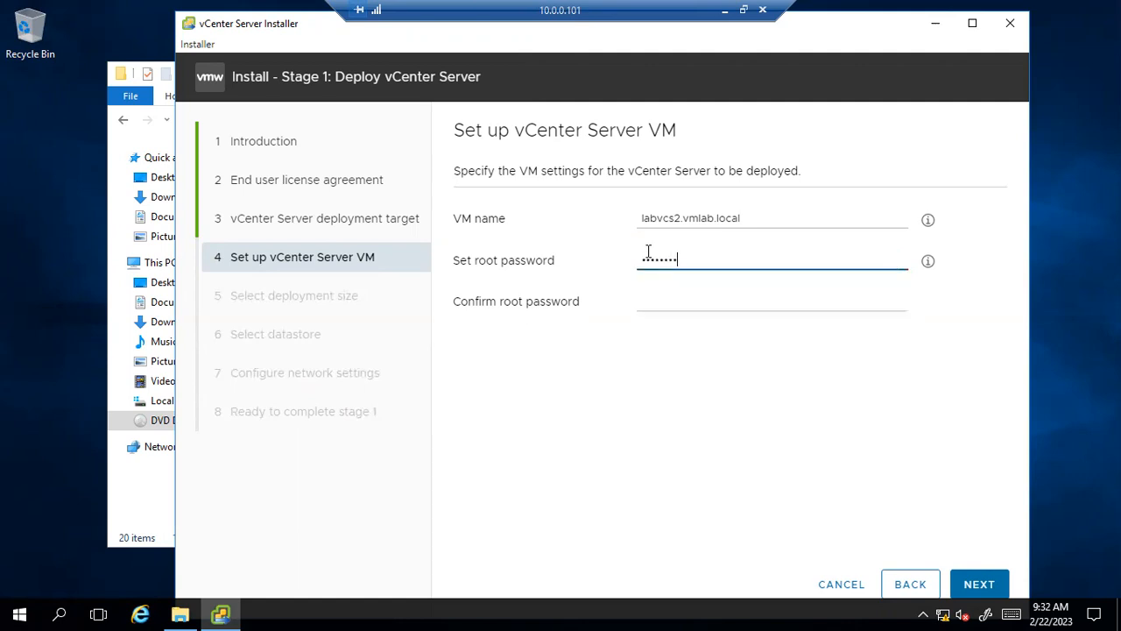
pyautogui.click(638, 306)
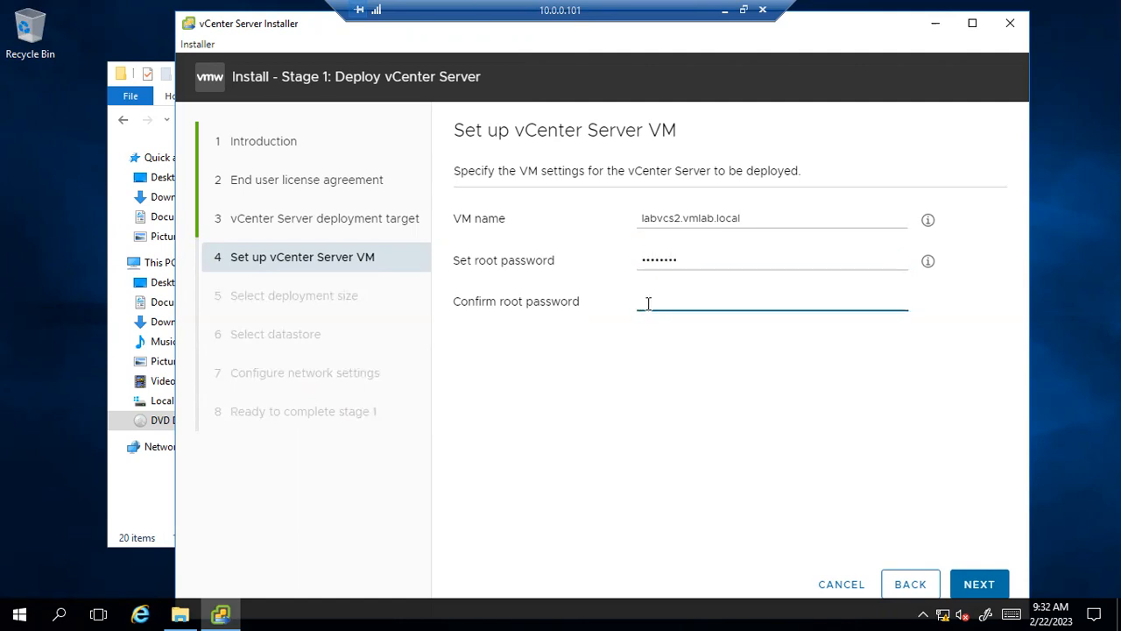
pyautogui.write('VMware1!')
pyautogui.click(987, 583)
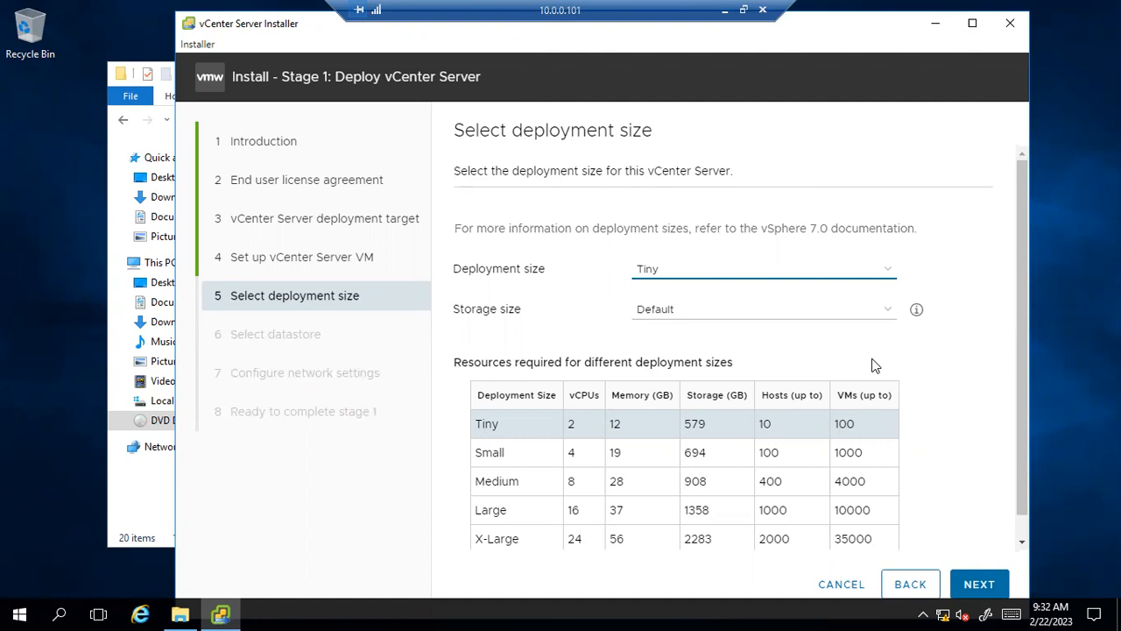
# Keep deployment size Tiny with Default storage and continue to datastore selection.
pyautogui.click(885, 278)
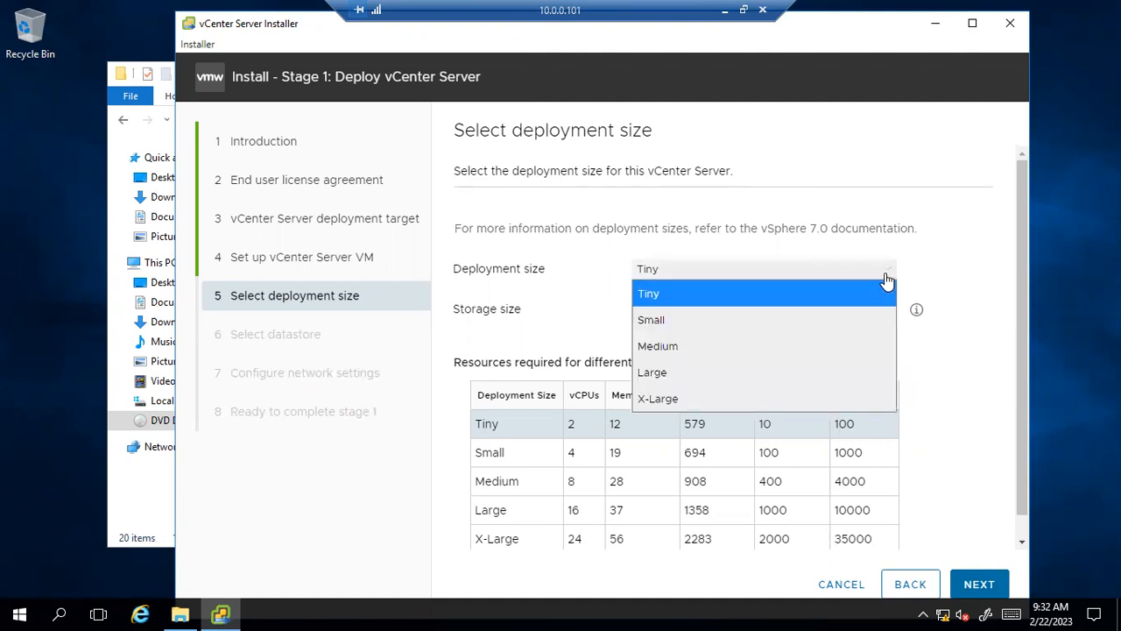
pyautogui.click(806, 296)
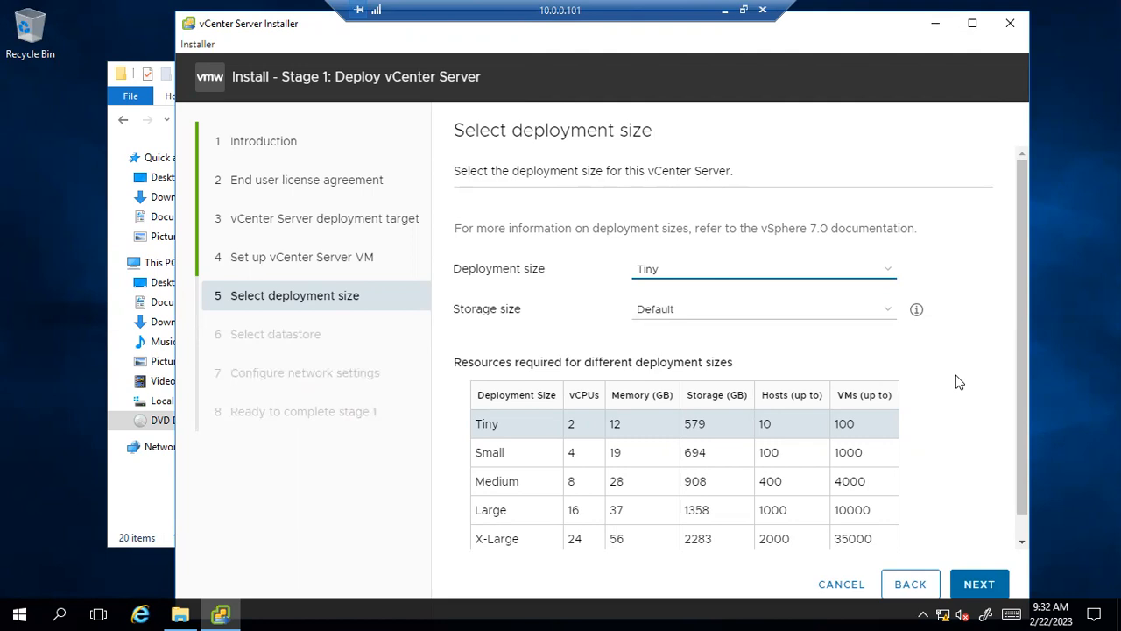
pyautogui.click(976, 589)
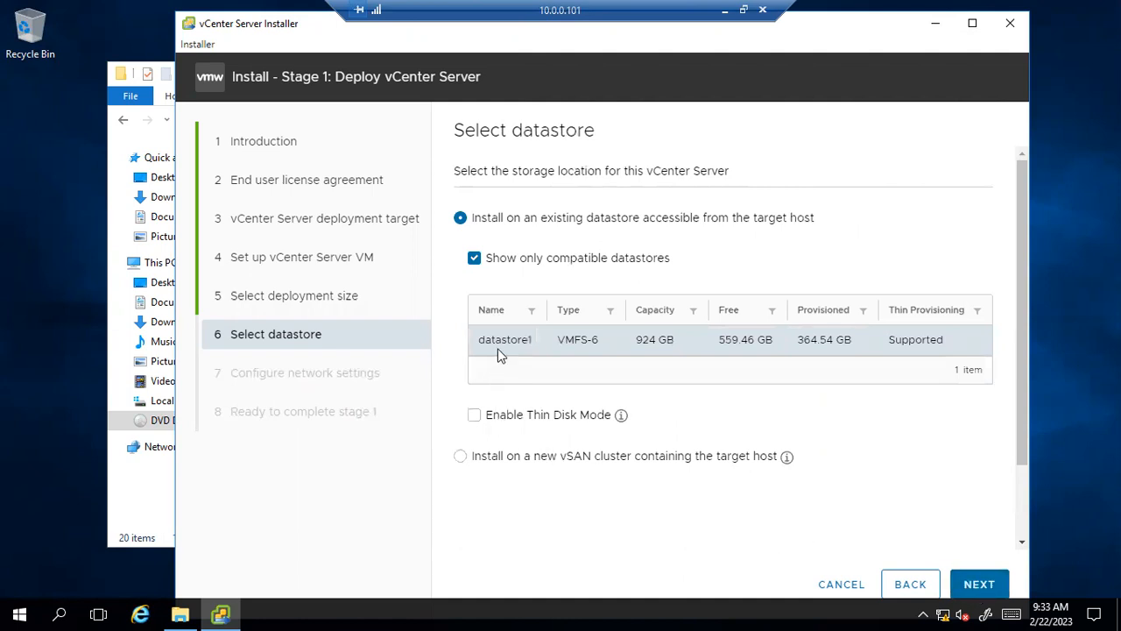
# Enable Thin Disk Mode on datastore1 and continue to network settings.
pyautogui.click(474, 418)
pyautogui.click(999, 585)
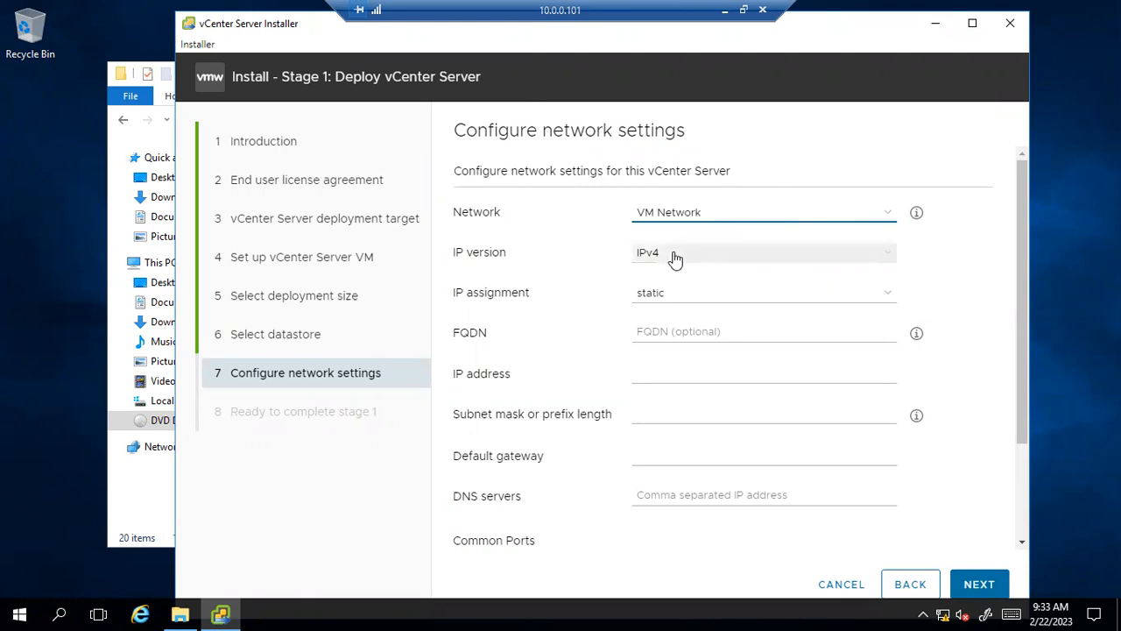
# Enter FQDN labvcs2.vmlab.local, IP 10.0.0.31, mask 255.255.255.0 and gateway 10.0.0.1.
pyautogui.click(669, 332)
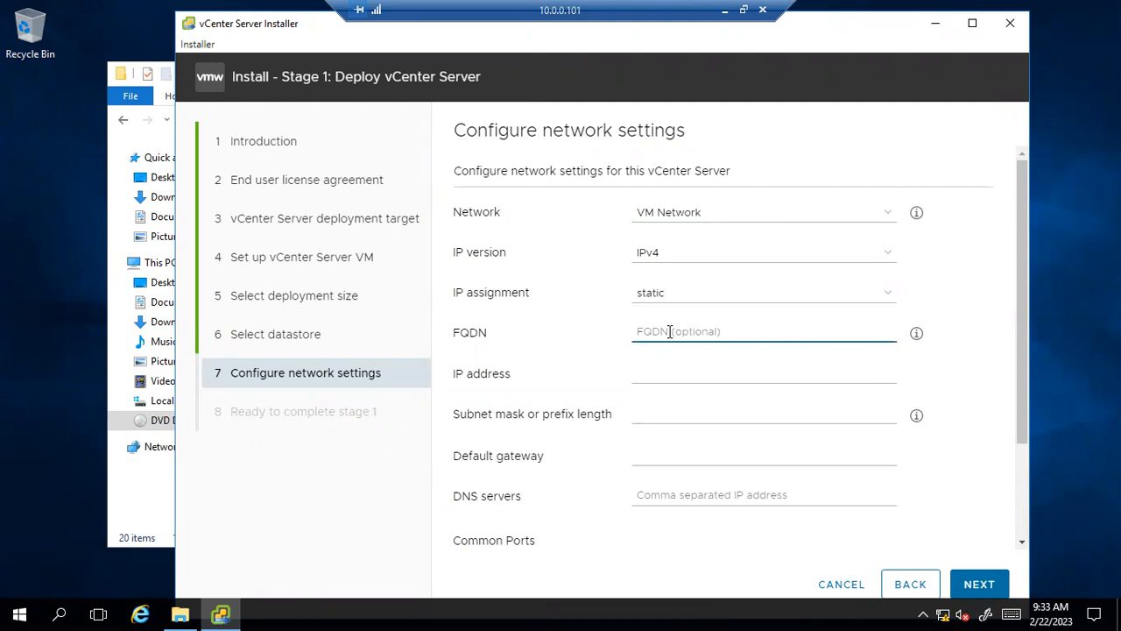
pyautogui.write('1')
pyautogui.write('ab')
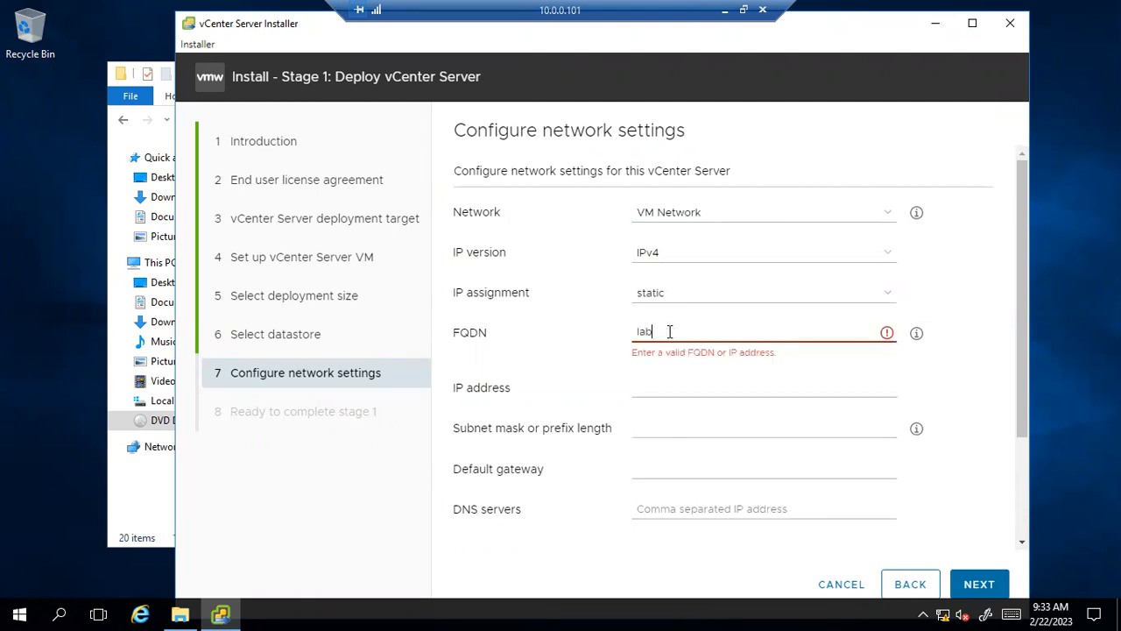
pyautogui.write('vcs2.vm')
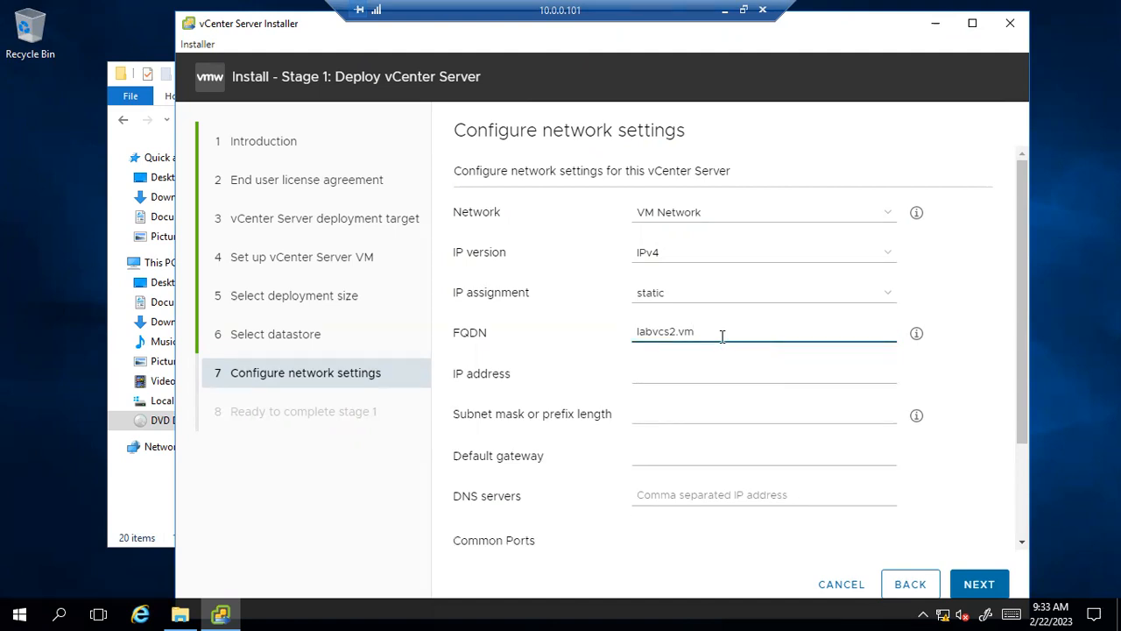
pyautogui.write('lab ')
pyautogui.write('local')
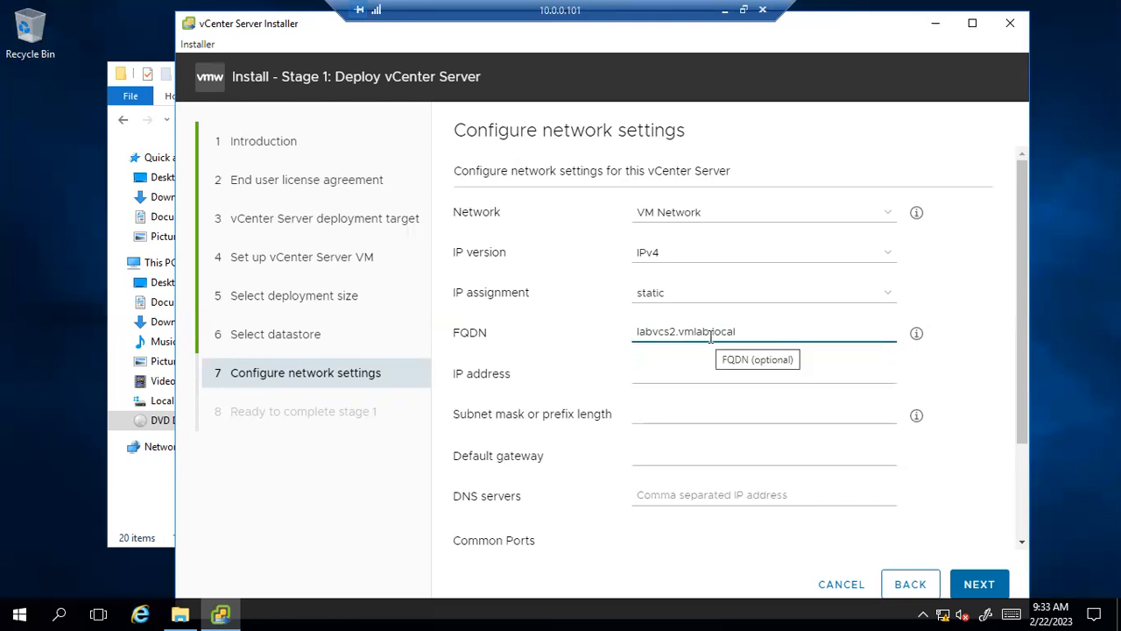
pyautogui.click(667, 368)
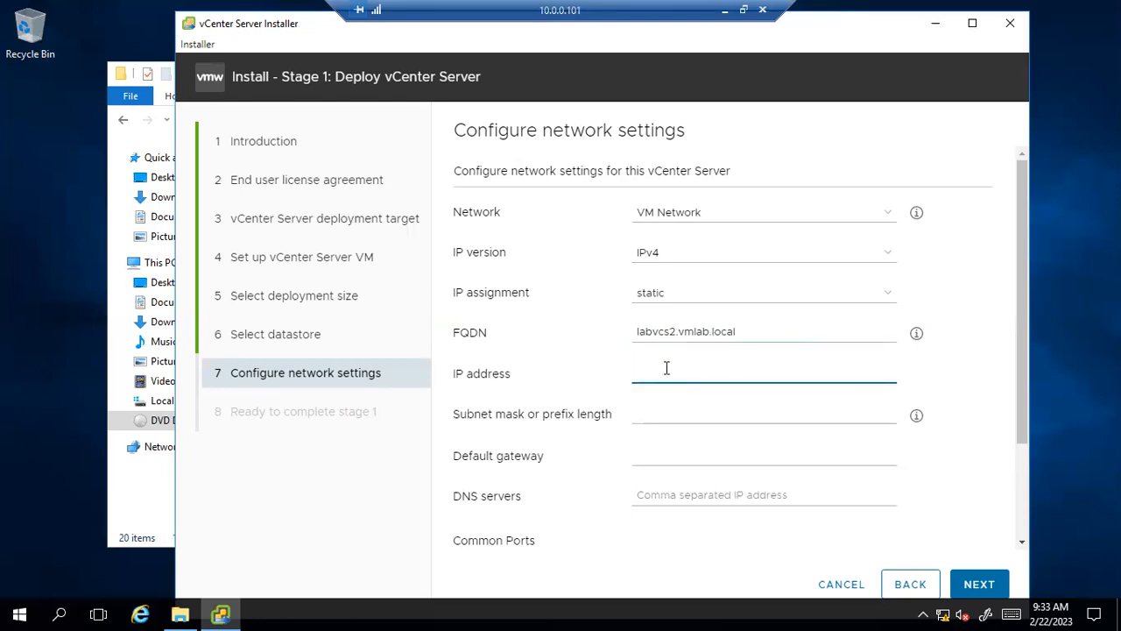
pyautogui.write('10.0')
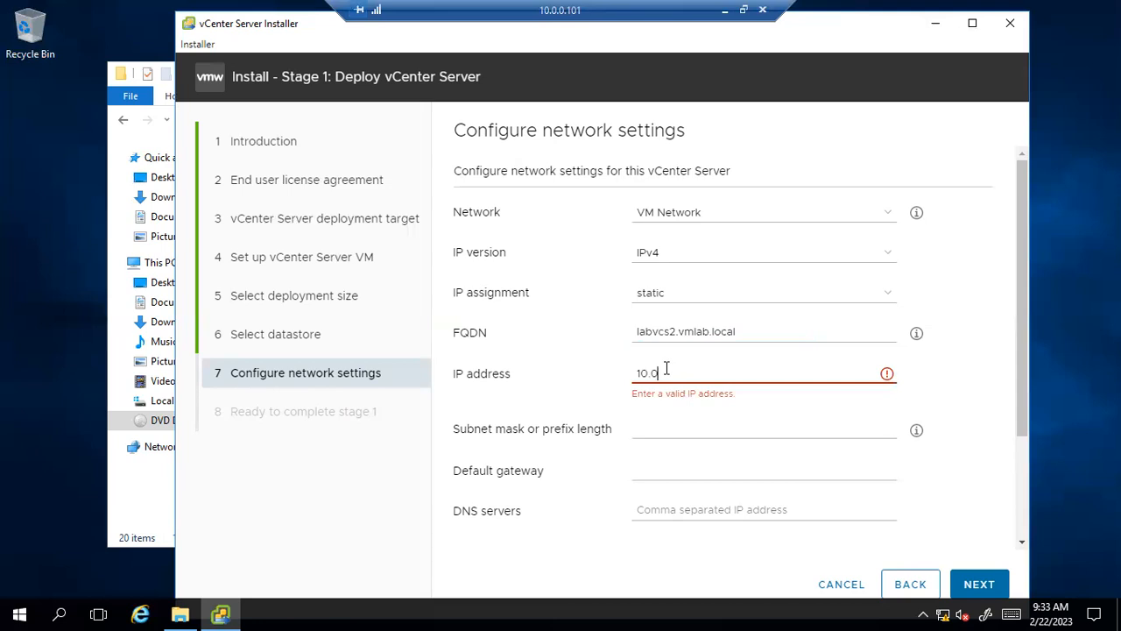
pyautogui.write('.0.2')
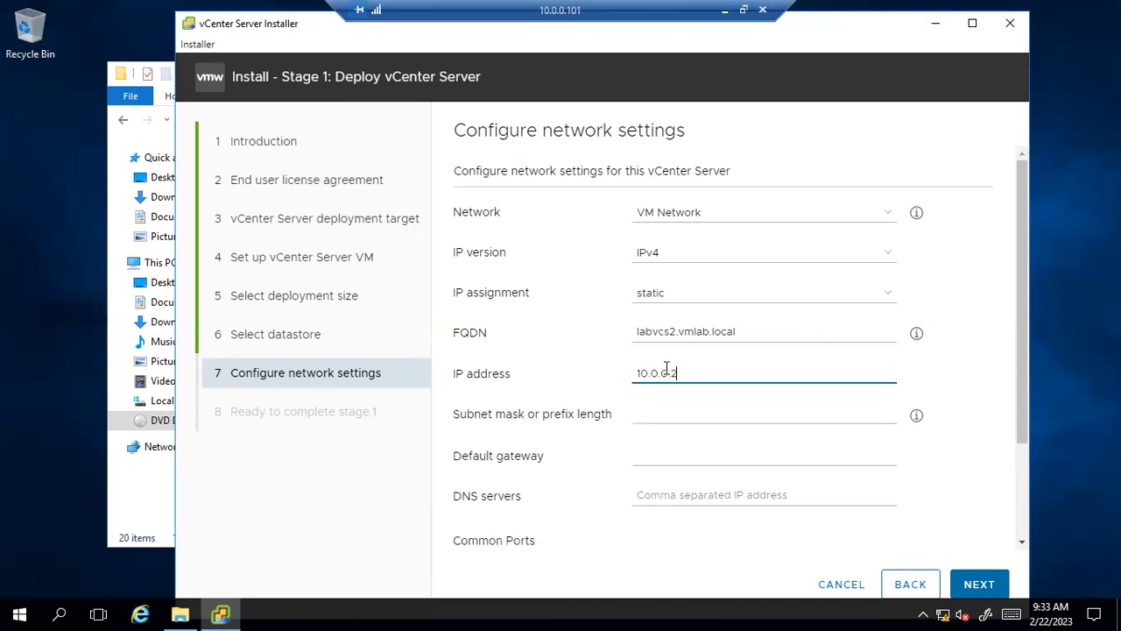
pyautogui.press('BackSpace')
pyautogui.press('BackSpace')
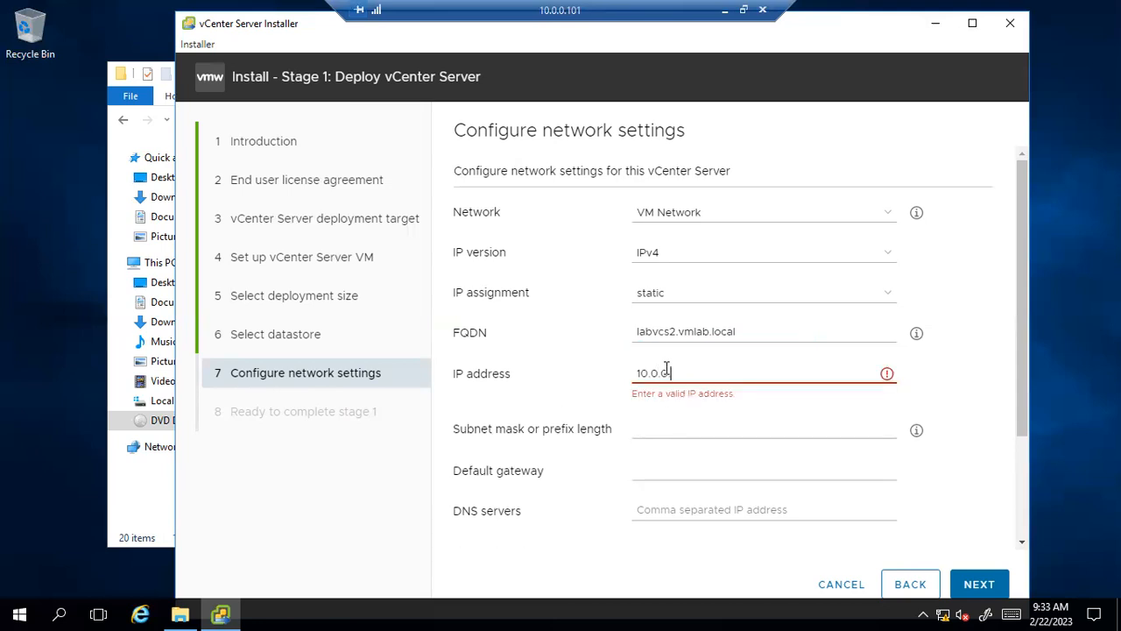
pyautogui.write('.31')
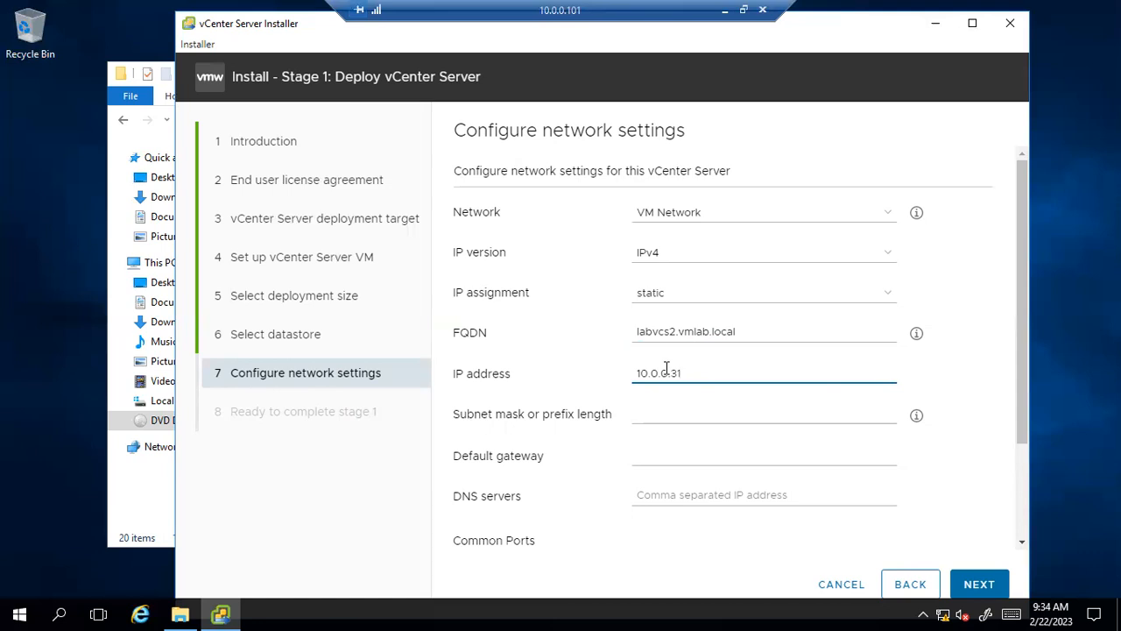
pyautogui.click(656, 411)
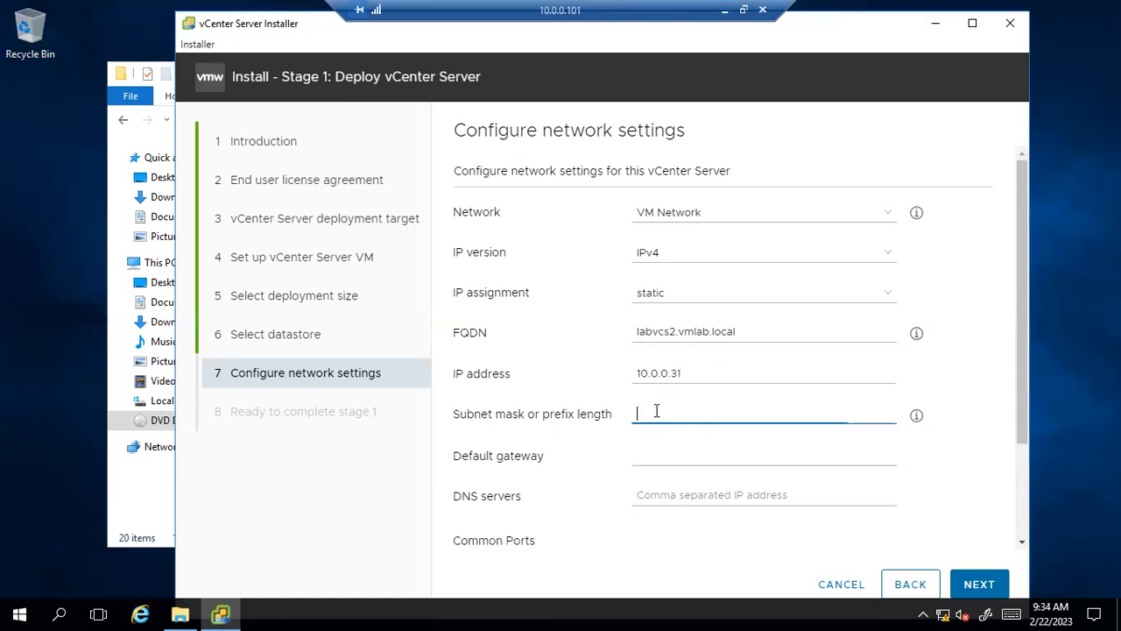
pyautogui.write('255.255.255.0')
pyautogui.click(652, 456)
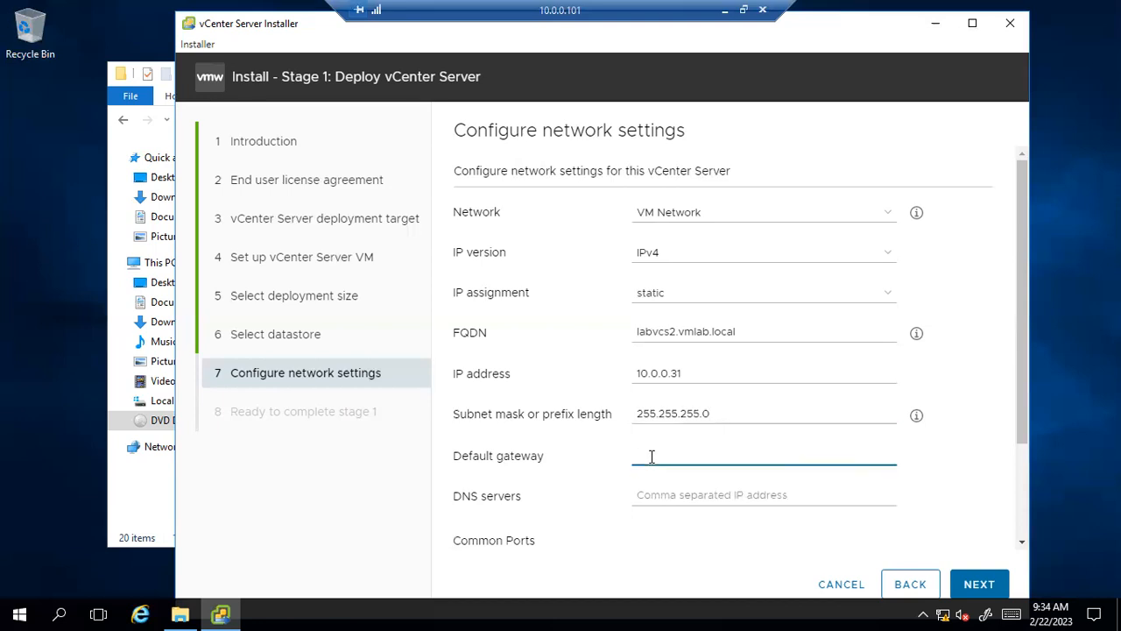
pyautogui.write('10.')
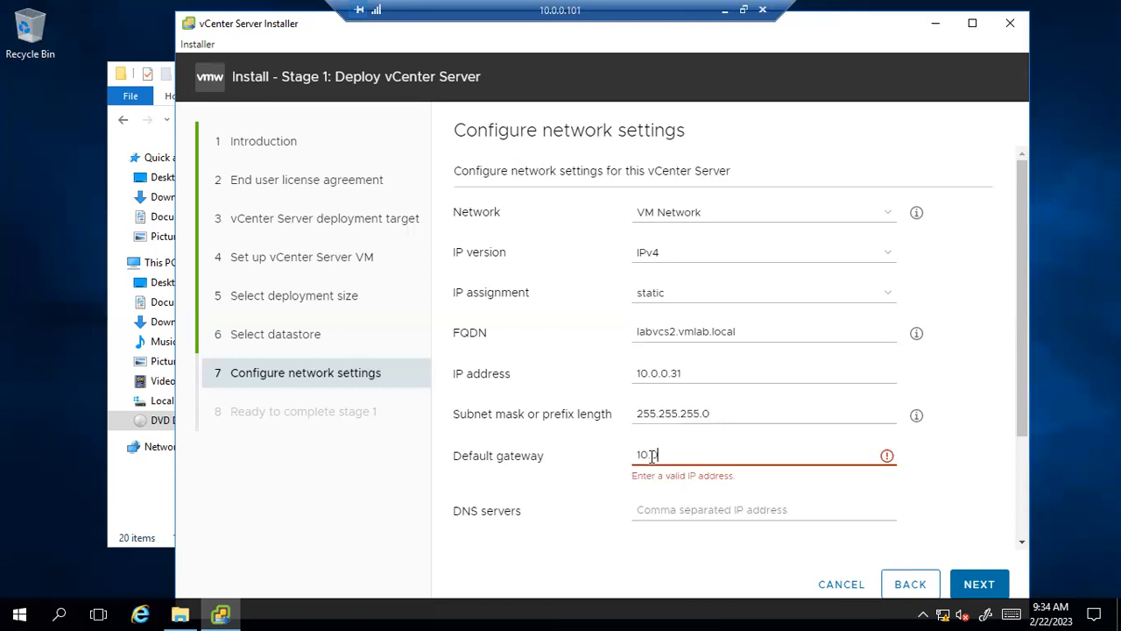
pyautogui.write('0.0.1')
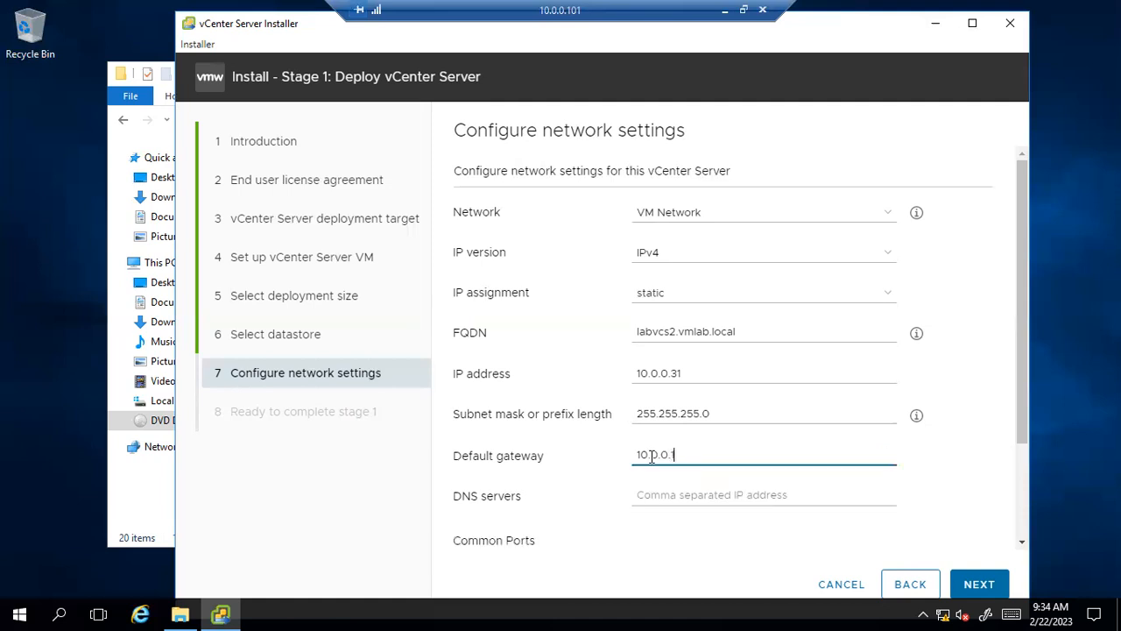
# Set the DNS server to 10.0.0.101 and check the Common Ports fields below.
pyautogui.click(738, 487)
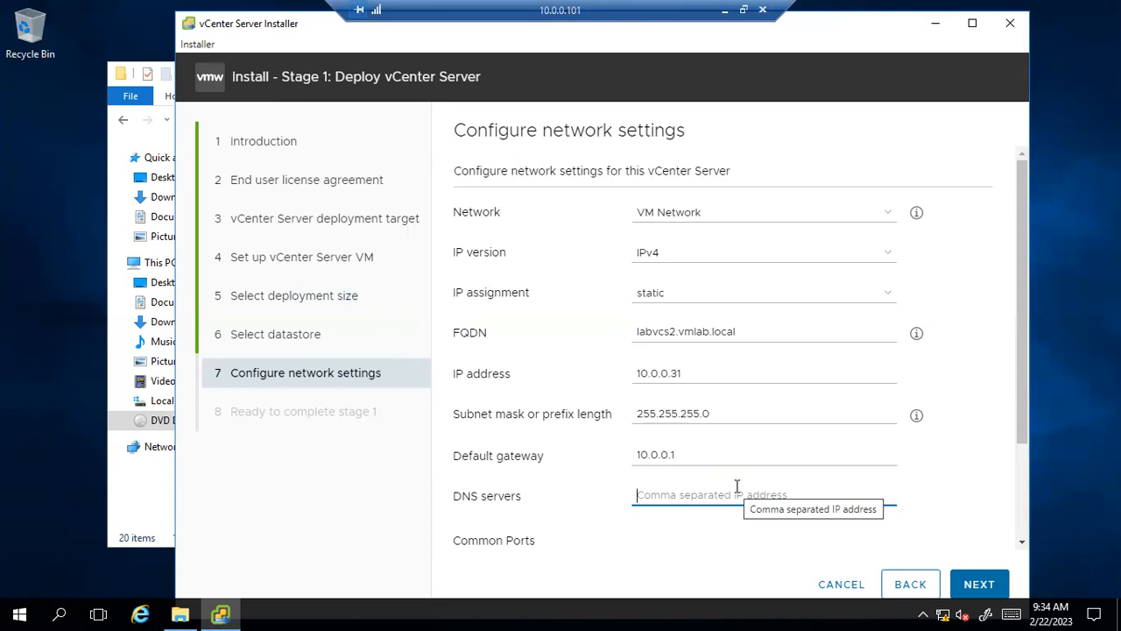
pyautogui.write('101')
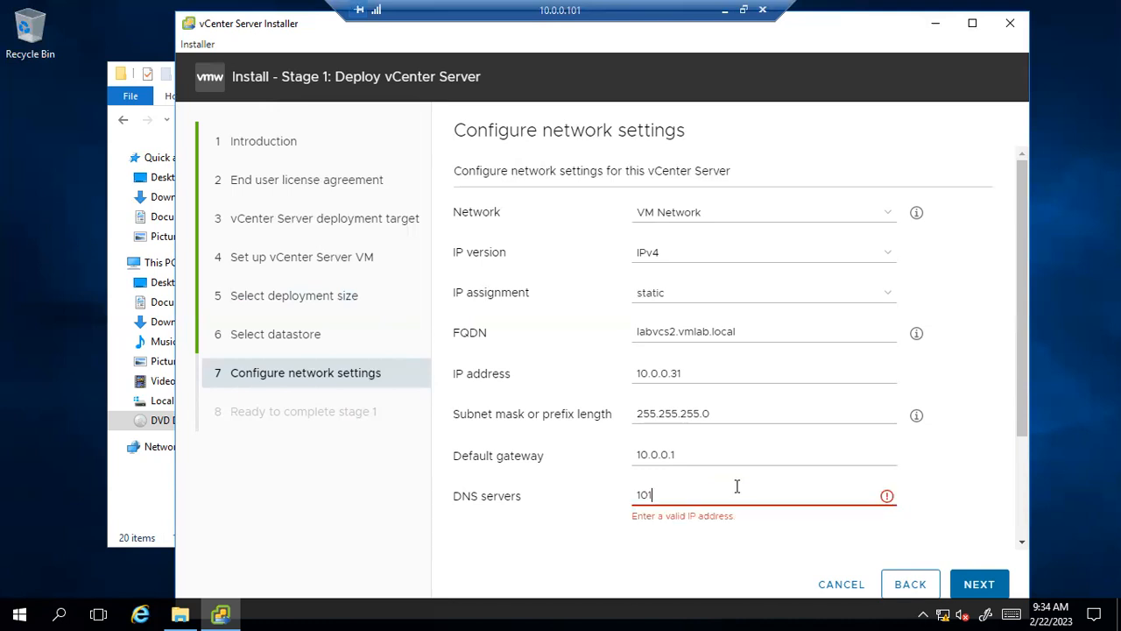
pyautogui.press('BackSpace')
pyautogui.press('BackSpace')
pyautogui.press('BackSpace')
pyautogui.click(693, 449)
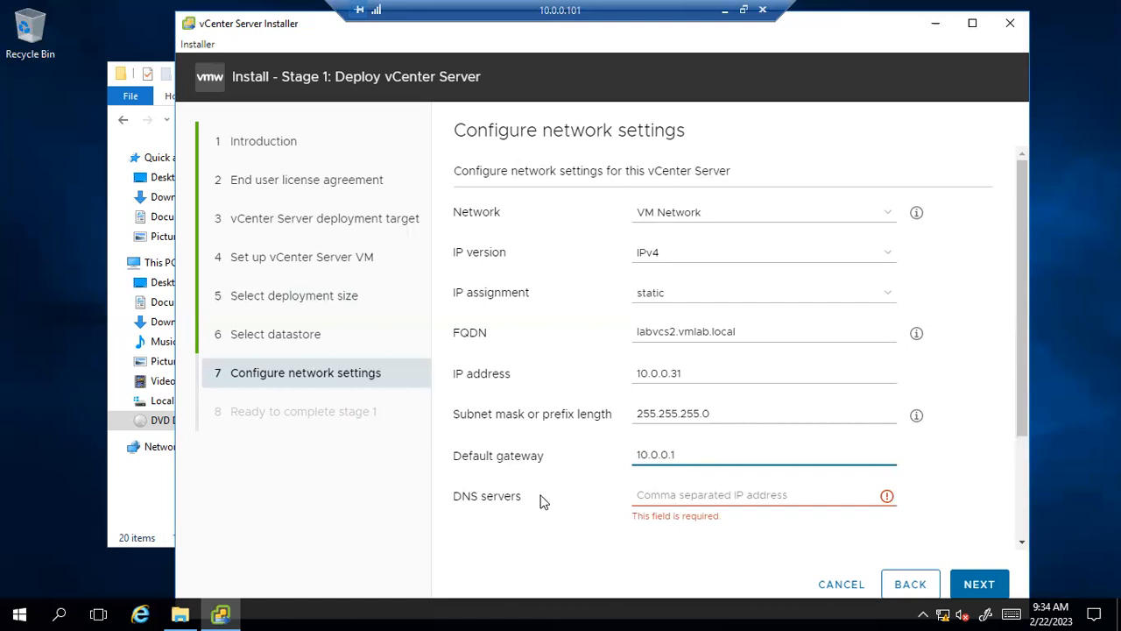
pyautogui.click(643, 497)
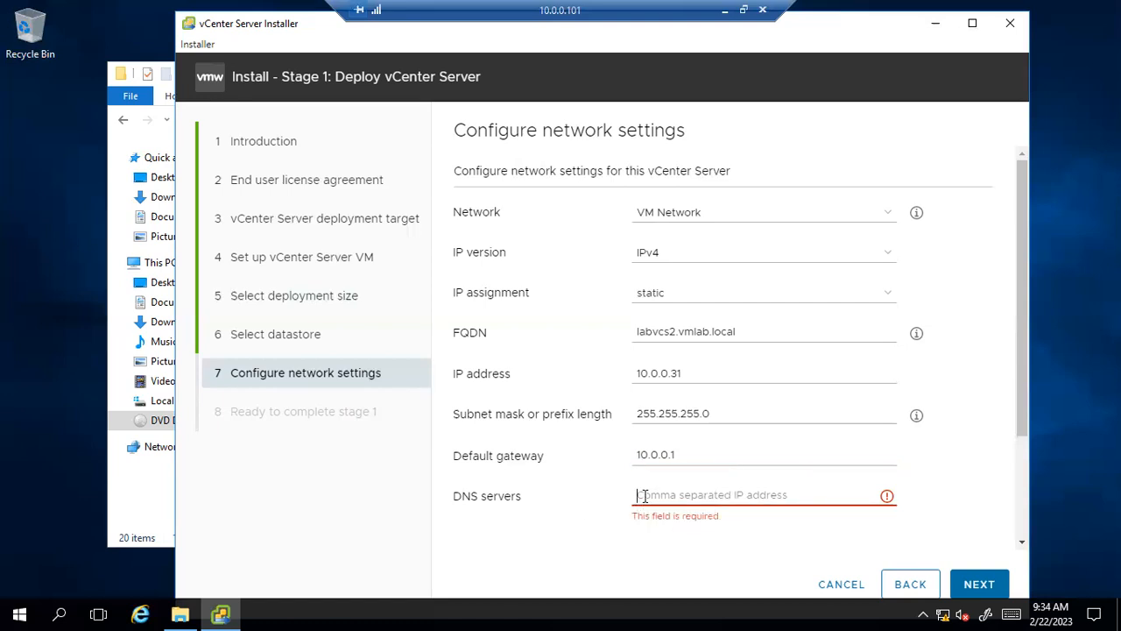
pyautogui.write('10.0.0')
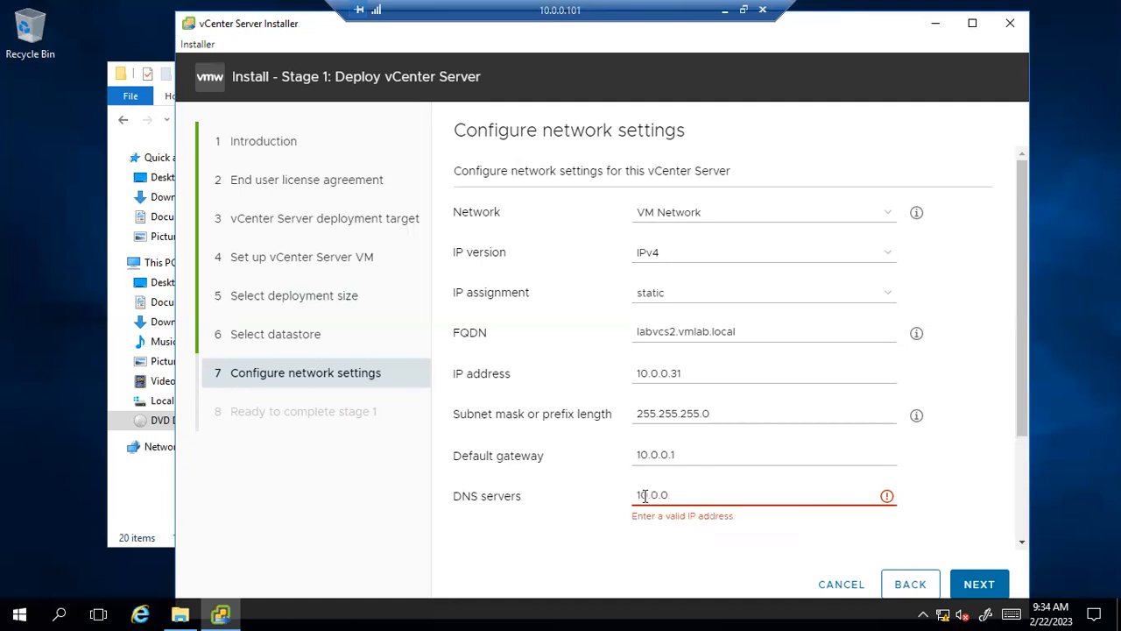
pyautogui.press('BackSpace')
pyautogui.write('0.101')
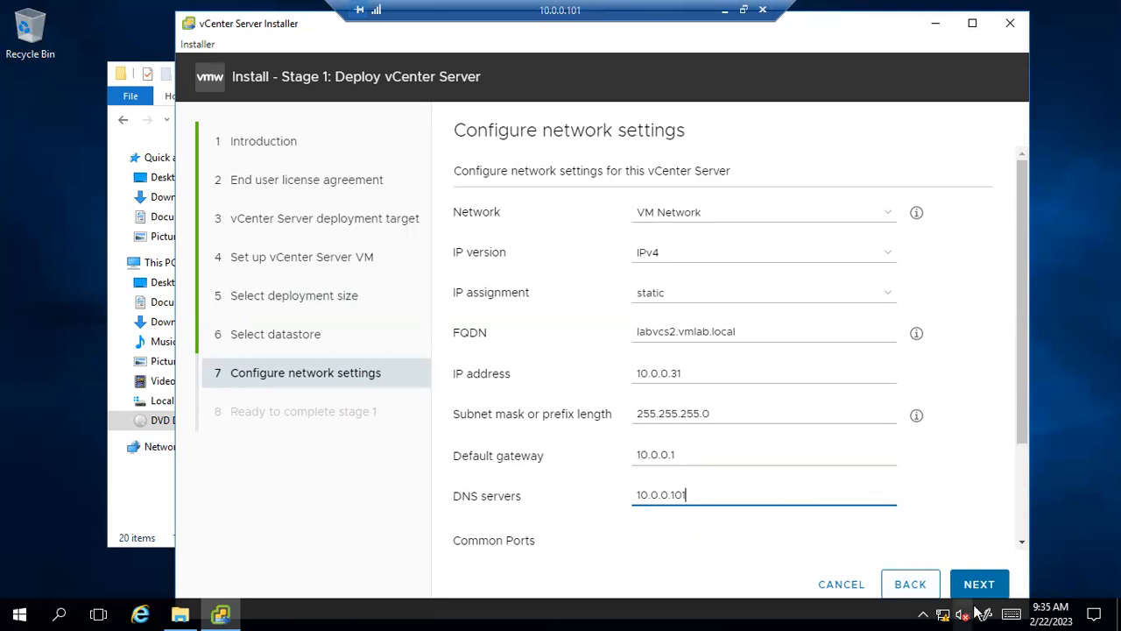
pyautogui.scroll(-3, 718, 458)
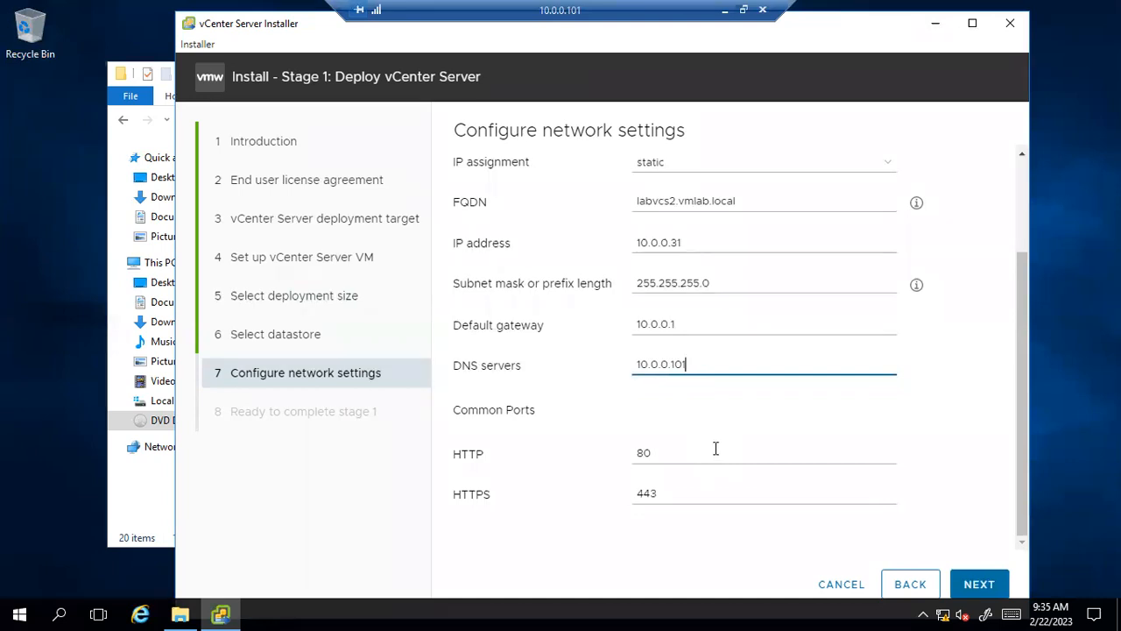
# Review the stage 1 summary (Tiny size, datastore1 thin, labvcs2.vmlab.local) down to HTTPS Port 443.
pyautogui.click(990, 595)
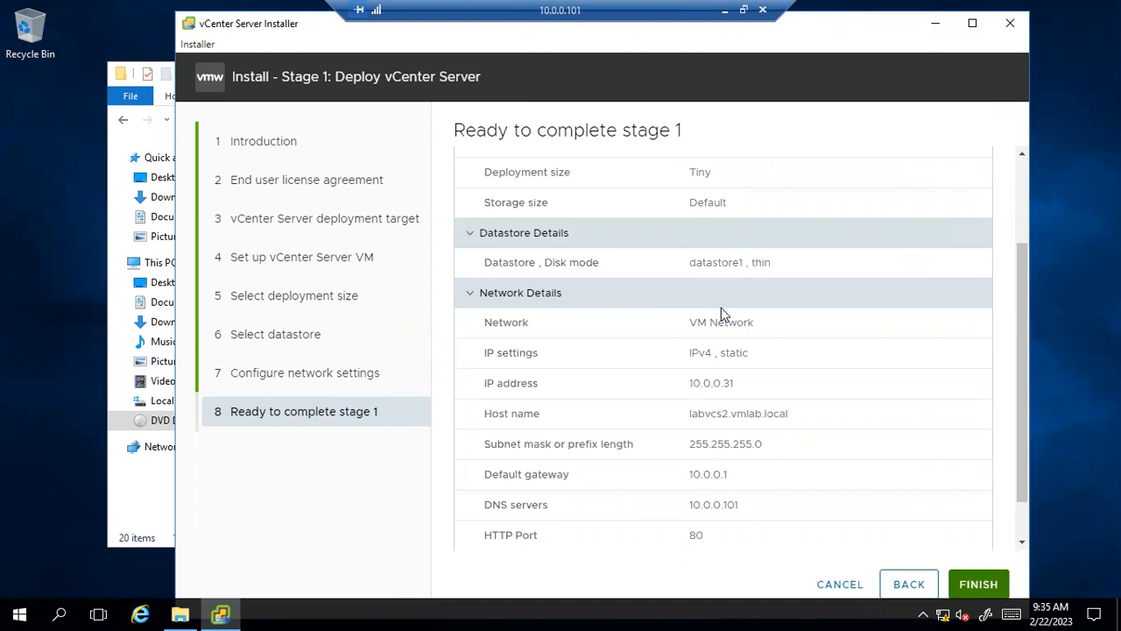
pyautogui.scroll(-1, 721, 307)
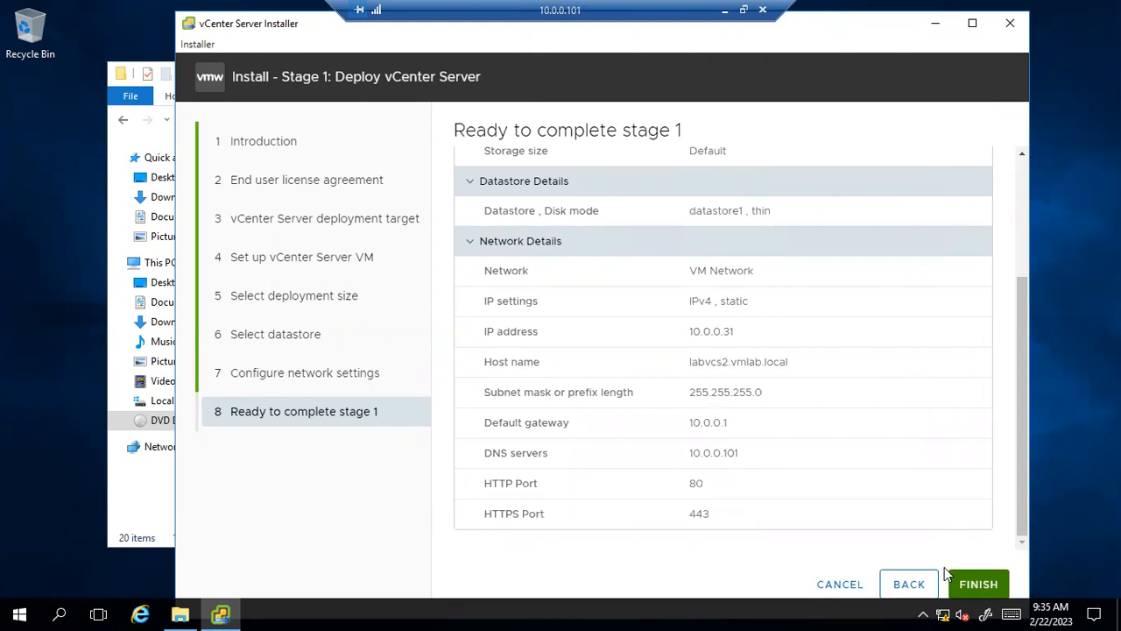
# Launch the Stage 1 vCenter Server deployment and restore the Remote Desktop session to a window.
pyautogui.click(979, 583)
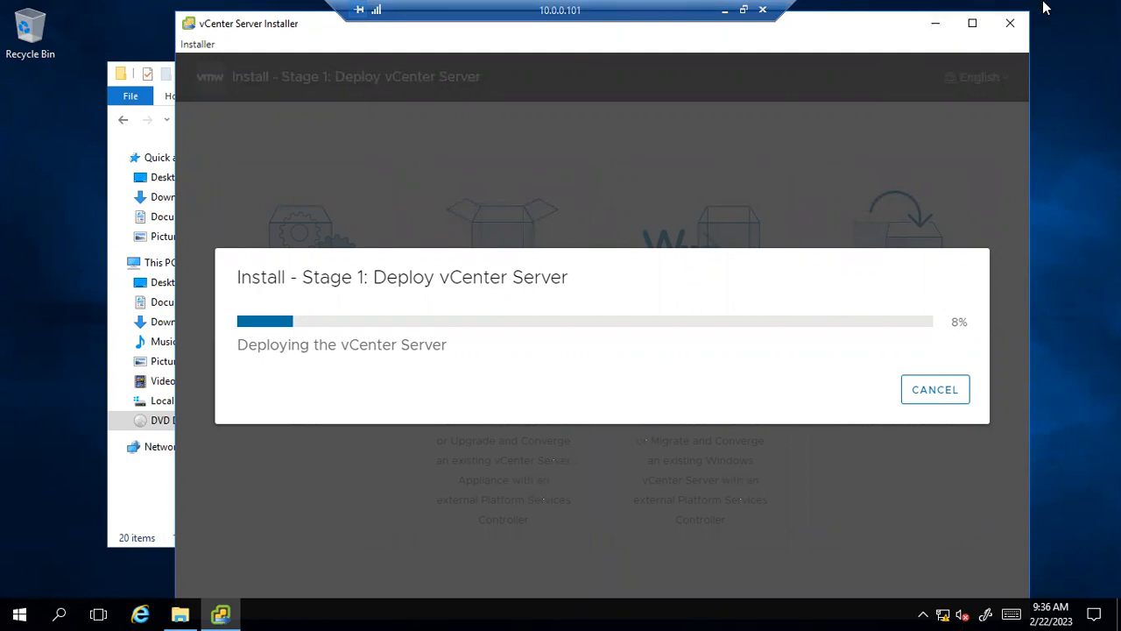
pyautogui.click(747, 9)
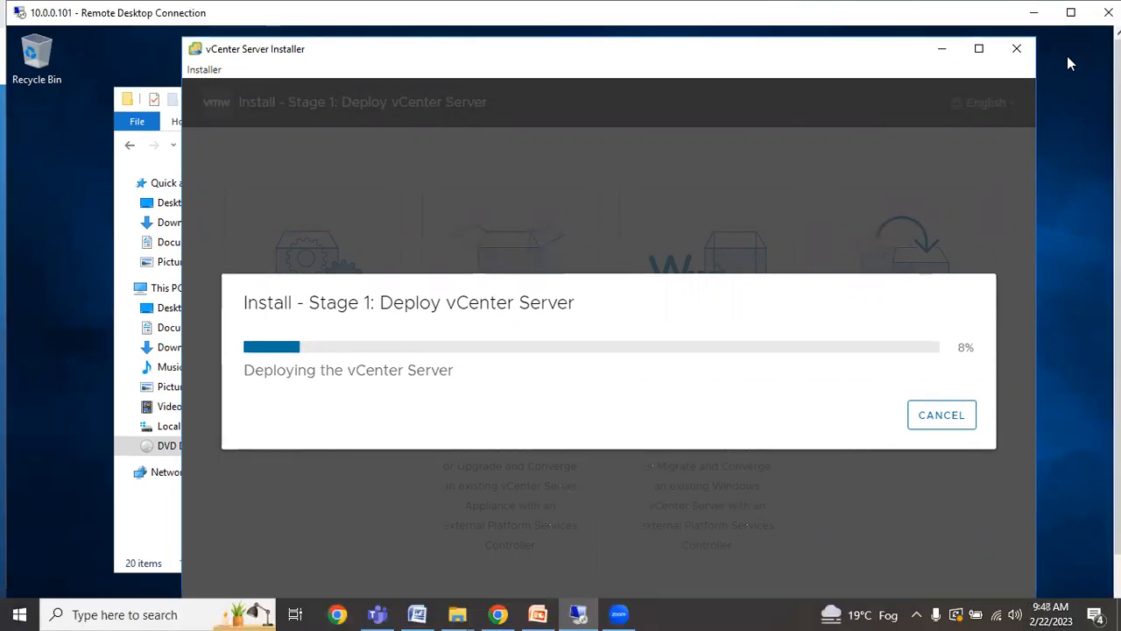
# Minimize the Remote Desktop session and bring the PowerPoint vSphere deck forward.
pyautogui.click(1037, 13)
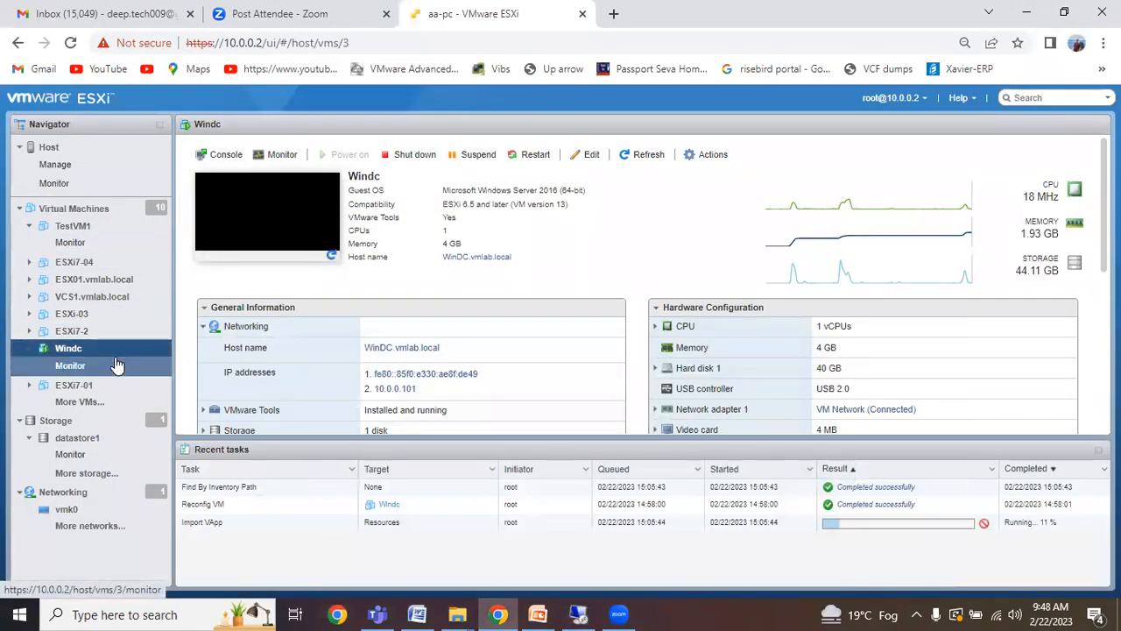
pyautogui.click(538, 614)
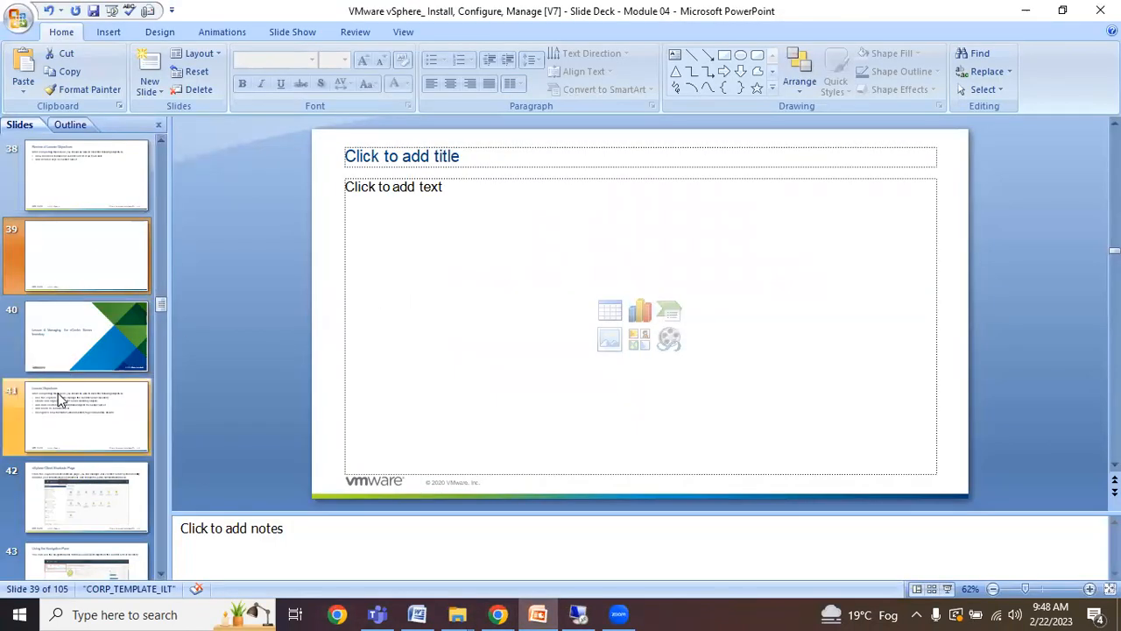
# Present the deck from the Lesson 4 title slide through to the vSphere Client Shortcuts Page.
pyautogui.click(77, 440)
pyautogui.click(81, 254)
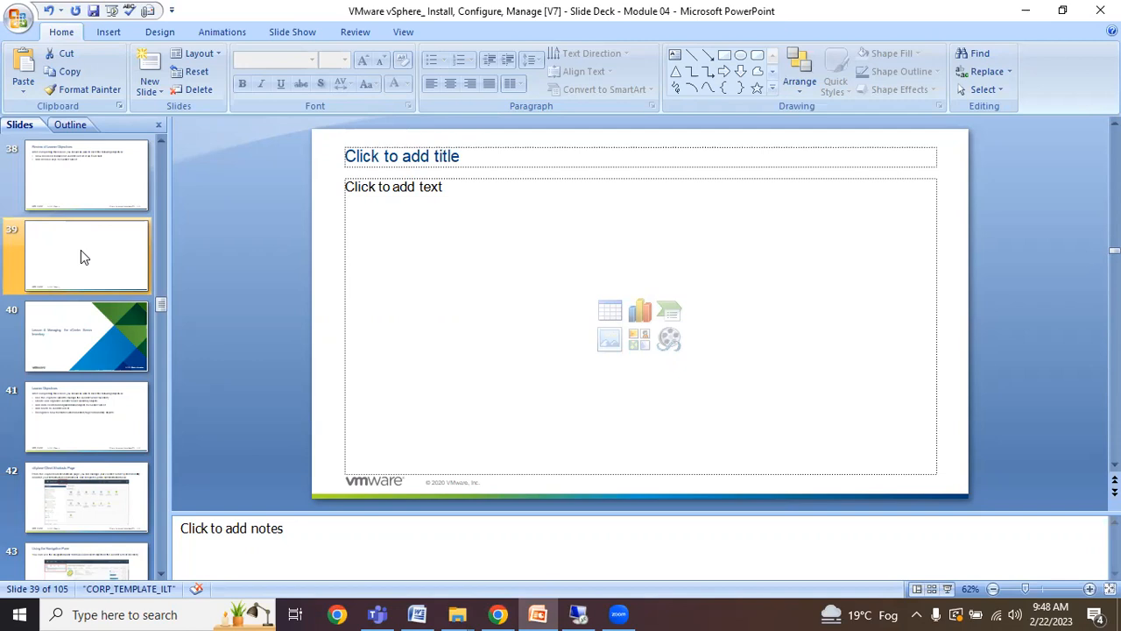
pyautogui.click(97, 339)
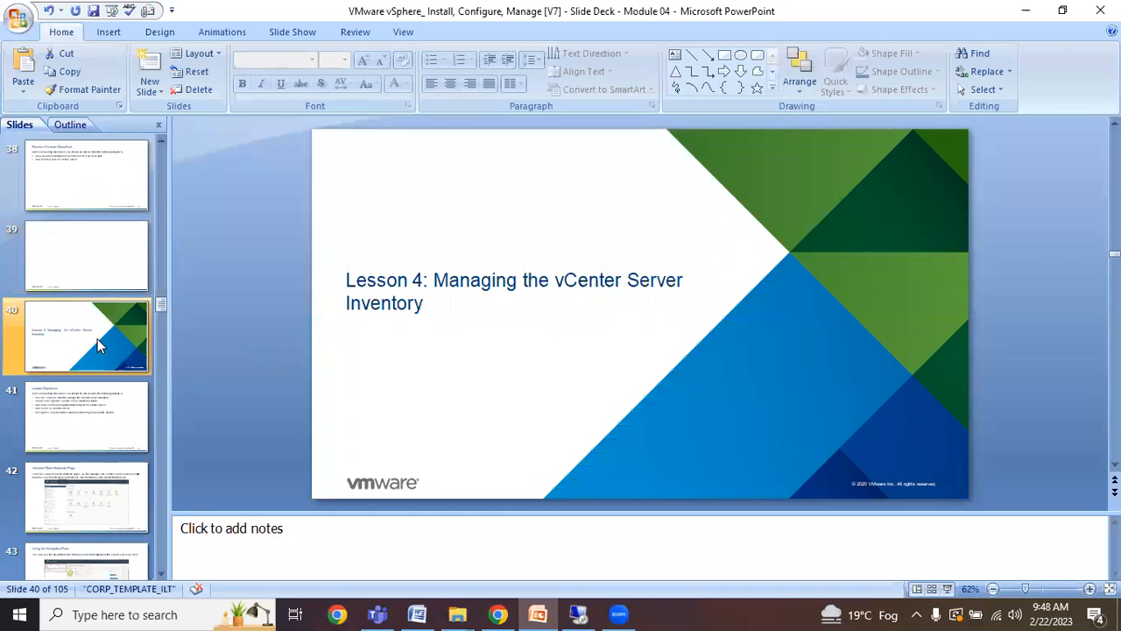
pyautogui.click(947, 589)
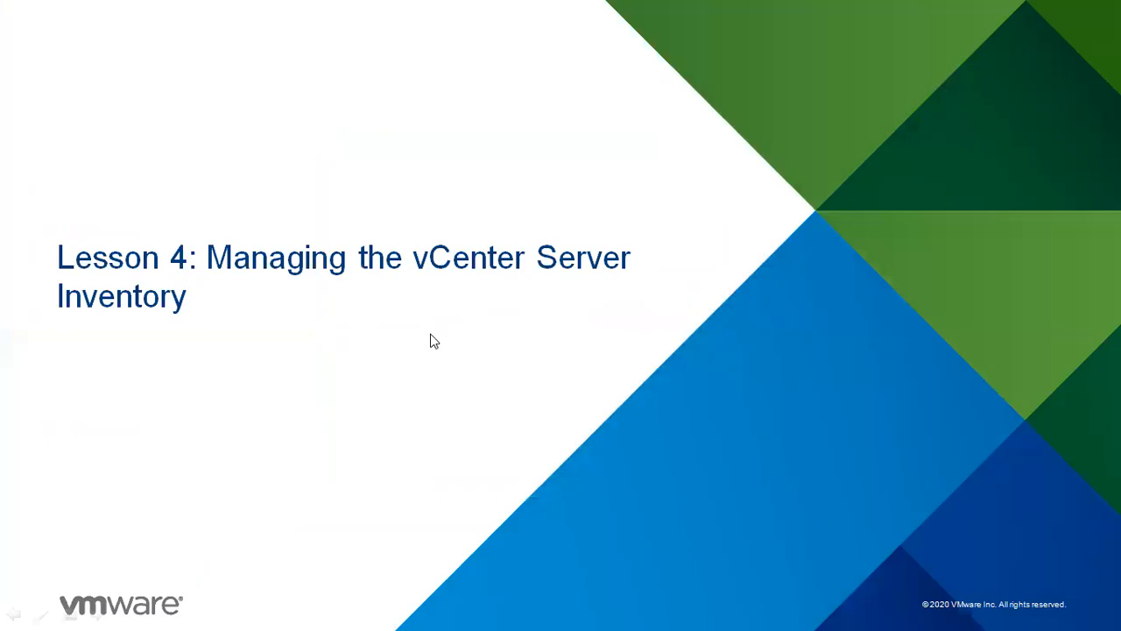
pyautogui.click(434, 341)
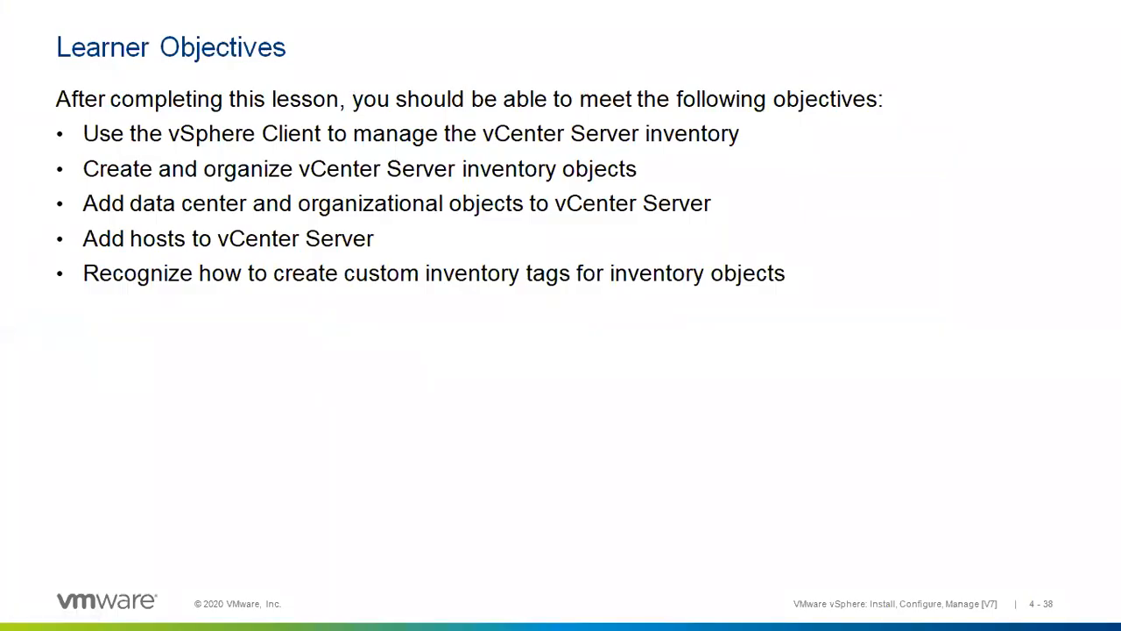
pyautogui.press('Right')
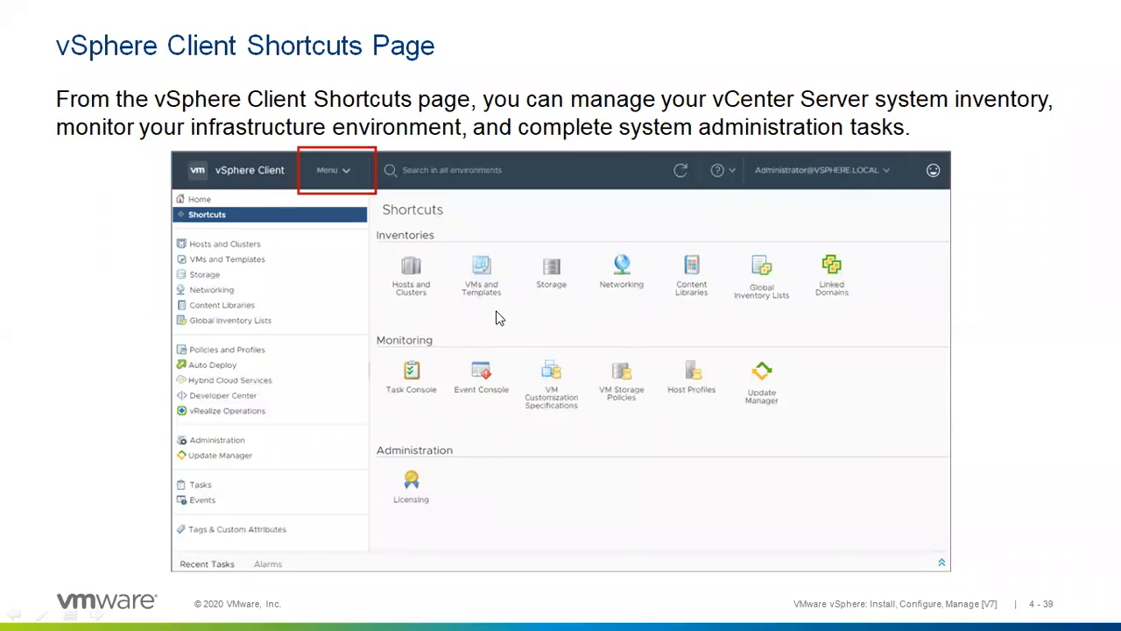
# Switch the slide show pointer to a red Felt Tip Pen.
pyautogui.rightClick(450, 304)
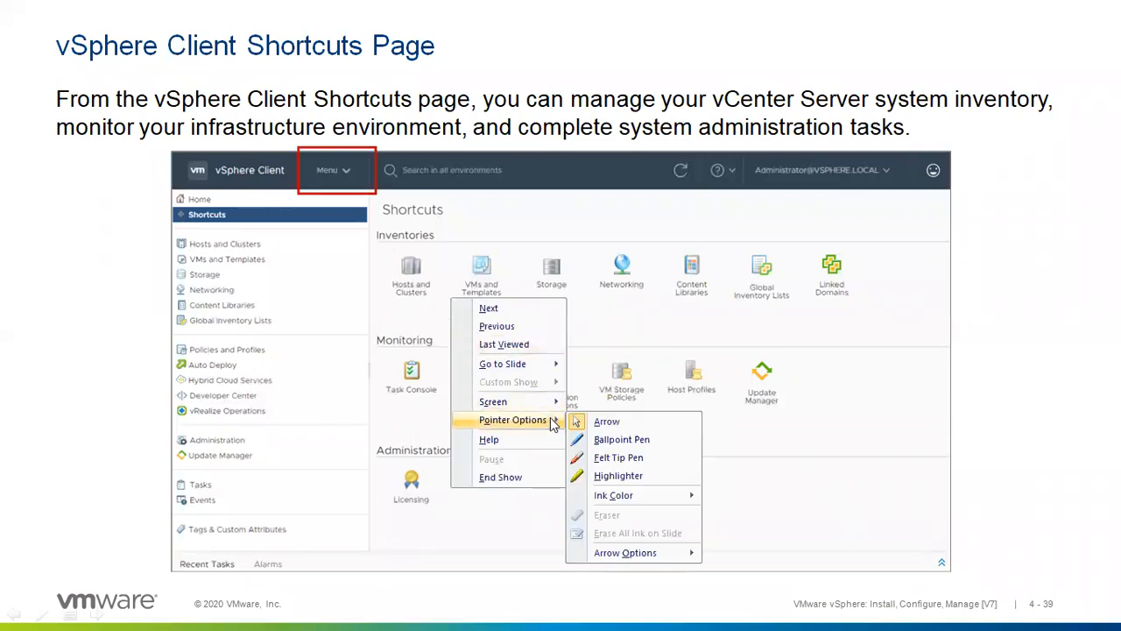
pyautogui.moveTo(547, 420)
pyautogui.click(611, 458)
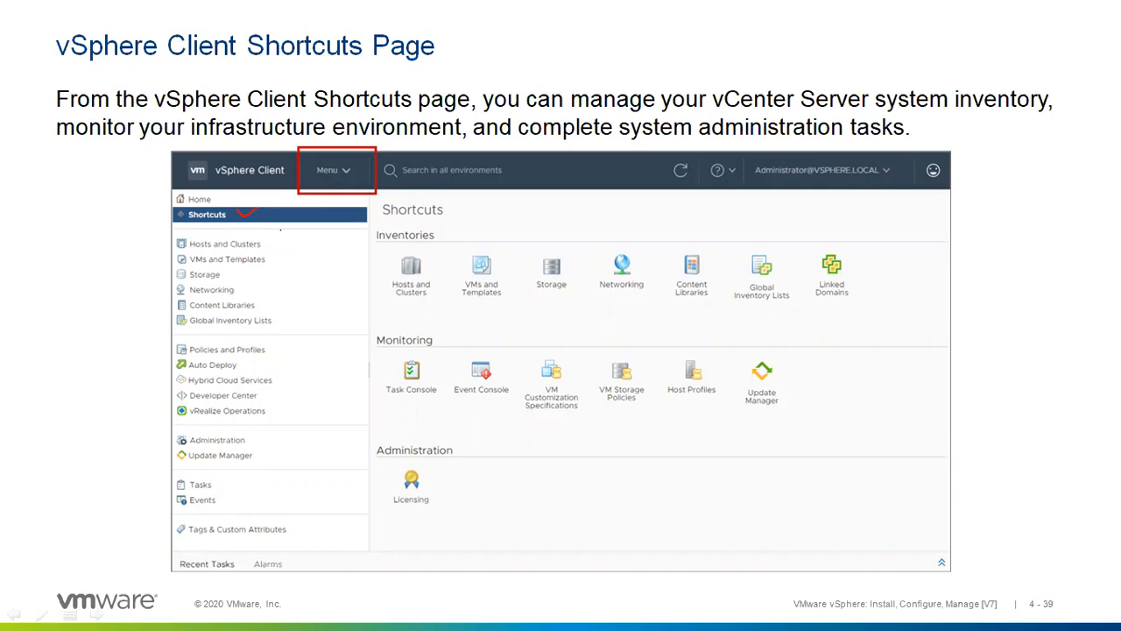
# Ink Hosts and Clusters, Auto Deploy, Hybrid Cloud Services, vRealize Operations, Update Manager and Administration.
pyautogui.moveTo(266, 251)
pyautogui.mouseDown()
pyautogui.moveTo(293, 235)
pyautogui.moveTo(296, 259)
pyautogui.moveTo(271, 272)
pyautogui.moveTo(303, 342)
pyautogui.mouseUp()
pyautogui.moveTo(263, 375); pyautogui.dragTo(280, 369)
pyautogui.moveTo(279, 386)
pyautogui.mouseDown()
pyautogui.moveTo(291, 381)
pyautogui.moveTo(289, 396)
pyautogui.mouseUp()
pyautogui.moveTo(274, 420); pyautogui.dragTo(284, 416)
pyautogui.moveTo(259, 461); pyautogui.dragTo(272, 455)
pyautogui.moveTo(252, 441); pyautogui.dragTo(267, 434)
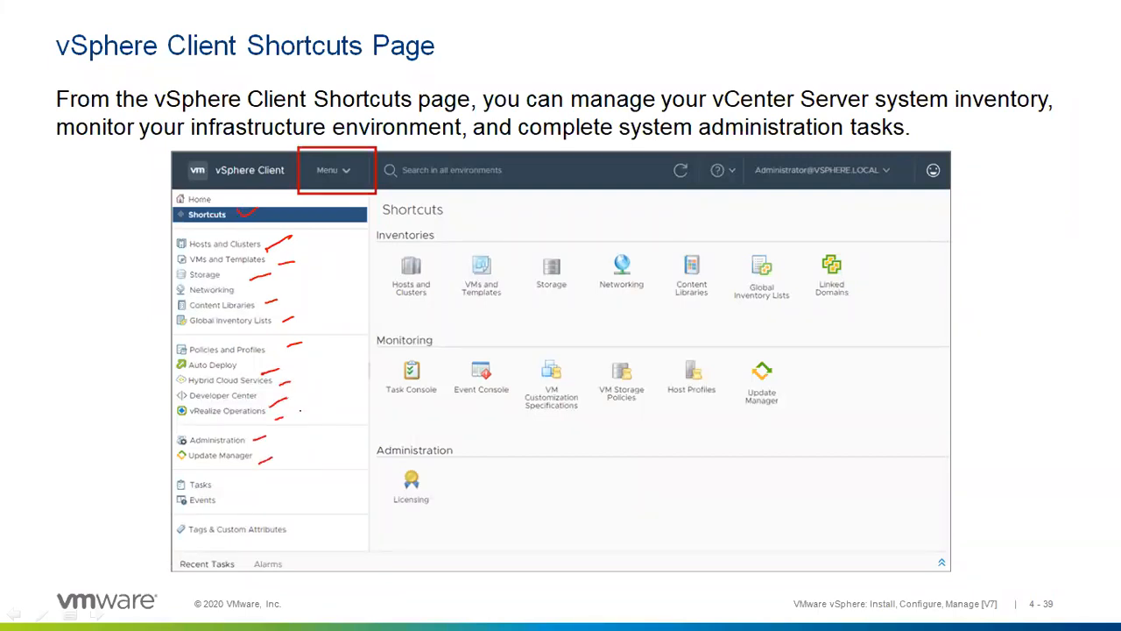
pyautogui.press('Right')
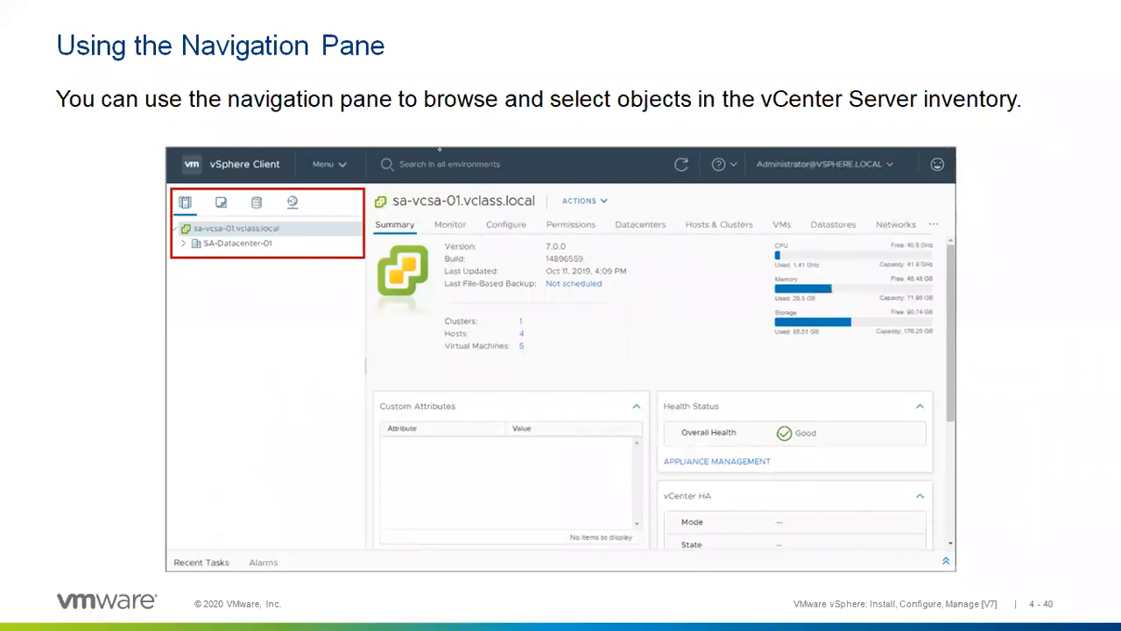
# Circle sa-vcsa-01 and SA-Datacenter-01 in red ink on the Navigation Pane slide, then advance.
pyautogui.moveTo(193, 221)
pyautogui.mouseDown()
pyautogui.moveTo(175, 226)
pyautogui.moveTo(197, 223)
pyautogui.mouseUp()
pyautogui.moveTo(280, 231); pyautogui.dragTo(295, 226)
pyautogui.moveTo(200, 238)
pyautogui.mouseDown()
pyautogui.moveTo(186, 247)
pyautogui.moveTo(206, 241)
pyautogui.moveTo(224, 279)
pyautogui.moveTo(216, 295)
pyautogui.mouseUp()
pyautogui.moveTo(194, 300)
pyautogui.mouseDown()
pyautogui.moveTo(191, 312)
pyautogui.moveTo(226, 308)
pyautogui.moveTo(221, 351)
pyautogui.mouseUp()
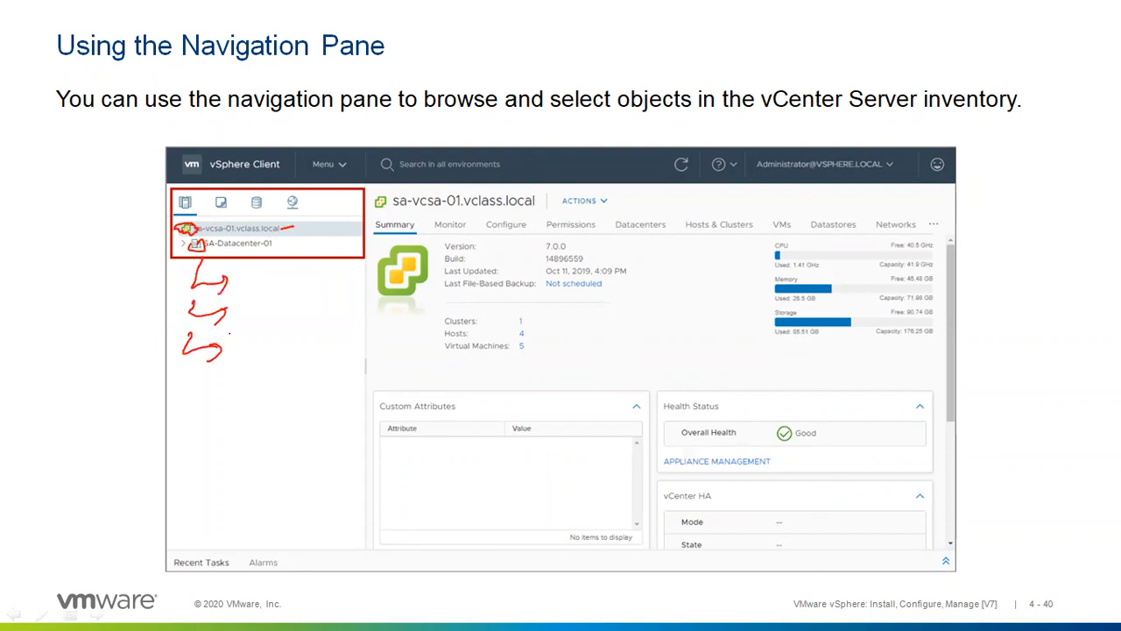
pyautogui.press('Right')
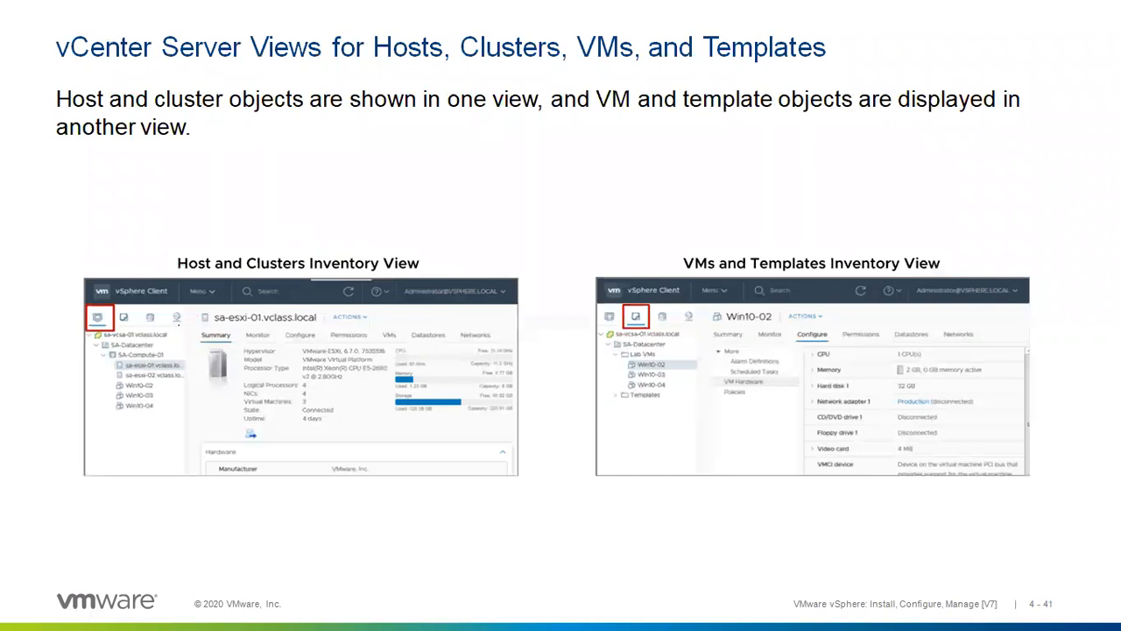
# Circle the Hosts and Clusters icon, mark SA-Datacenter and SA-Compute-01, and bracket the three Win10 VMs.
pyautogui.moveTo(91, 304)
pyautogui.mouseDown()
pyautogui.moveTo(85, 331)
pyautogui.moveTo(107, 333)
pyautogui.moveTo(109, 307)
pyautogui.mouseUp()
pyautogui.moveTo(158, 347)
pyautogui.mouseDown()
pyautogui.moveTo(179, 350)
pyautogui.moveTo(176, 387)
pyautogui.mouseUp()
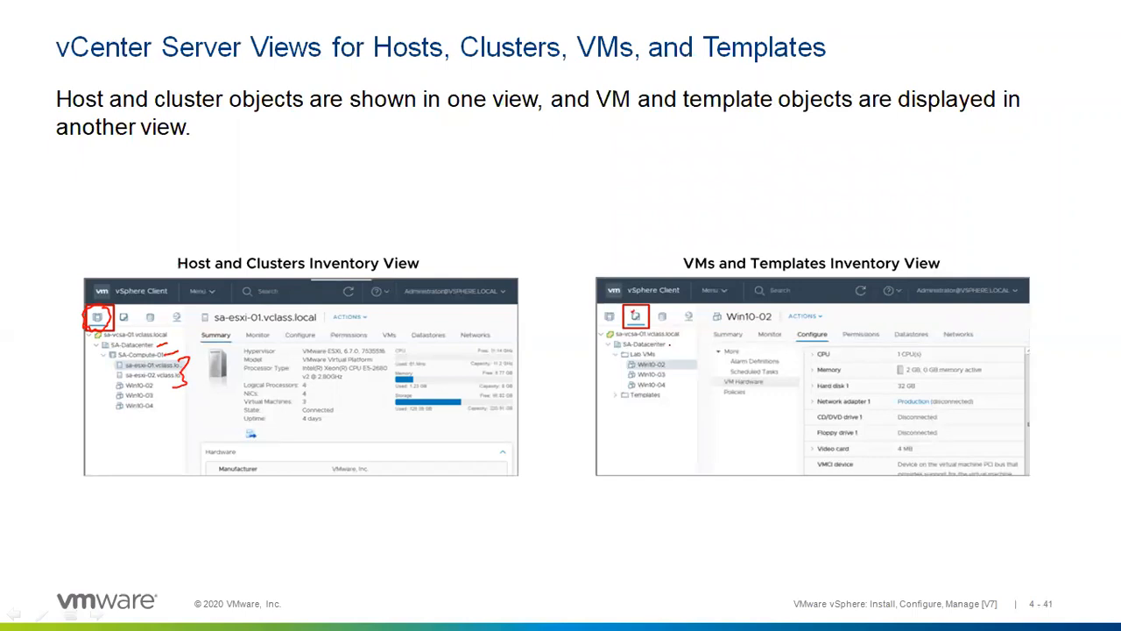
pyautogui.moveTo(672, 354); pyautogui.dragTo(665, 411)
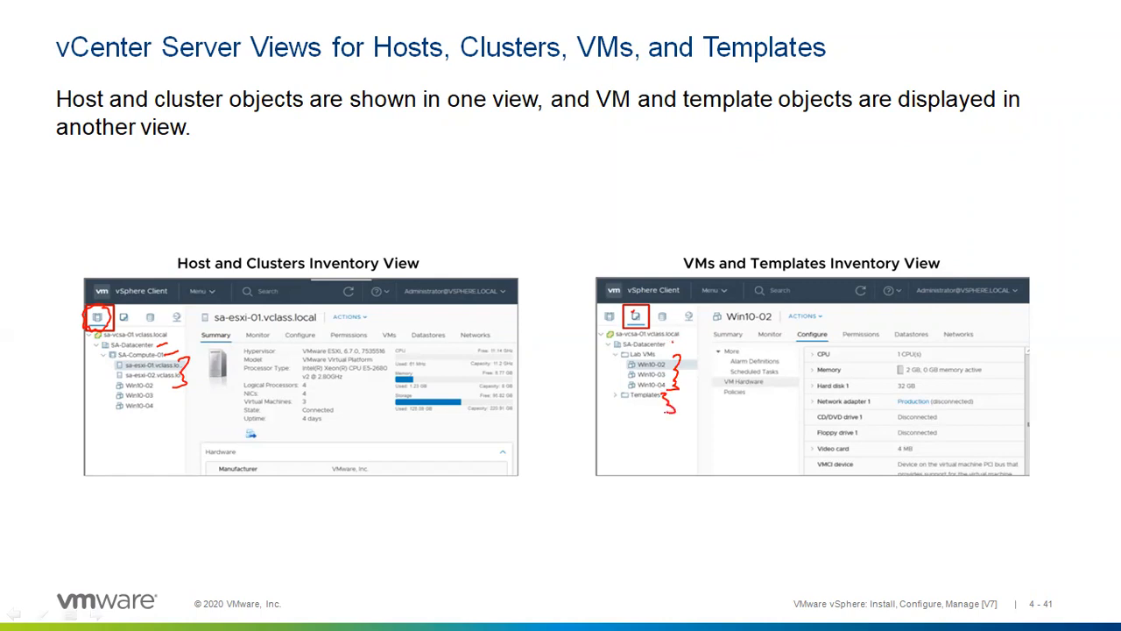
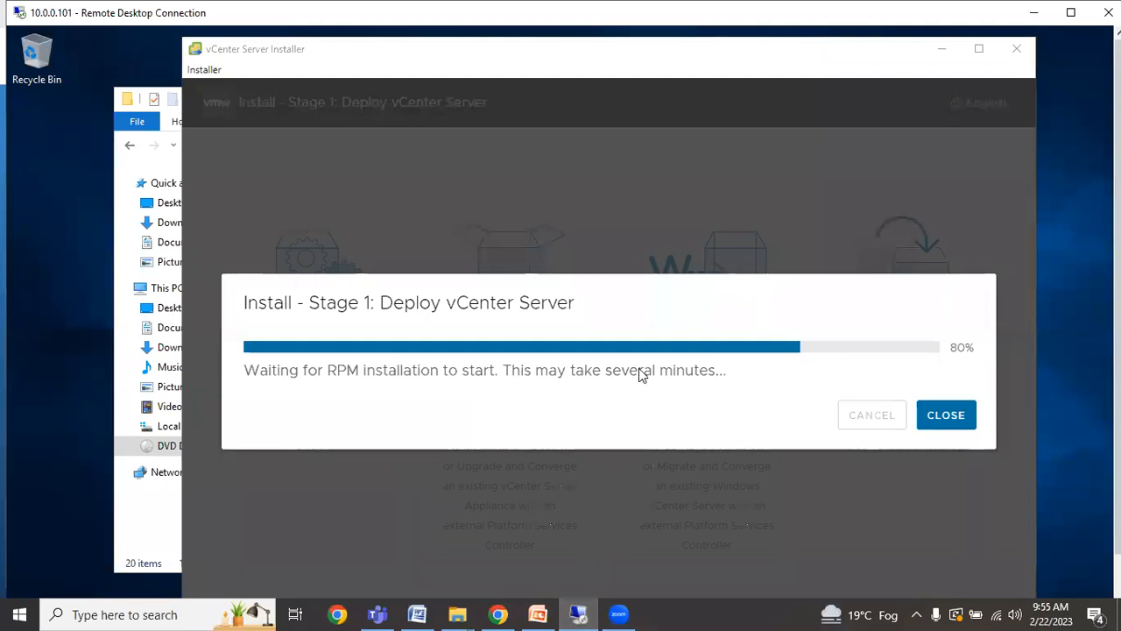
# Glance at the PowerPoint slides, then bring the ESXi Host Client back into view.
pyautogui.click(689, 366)
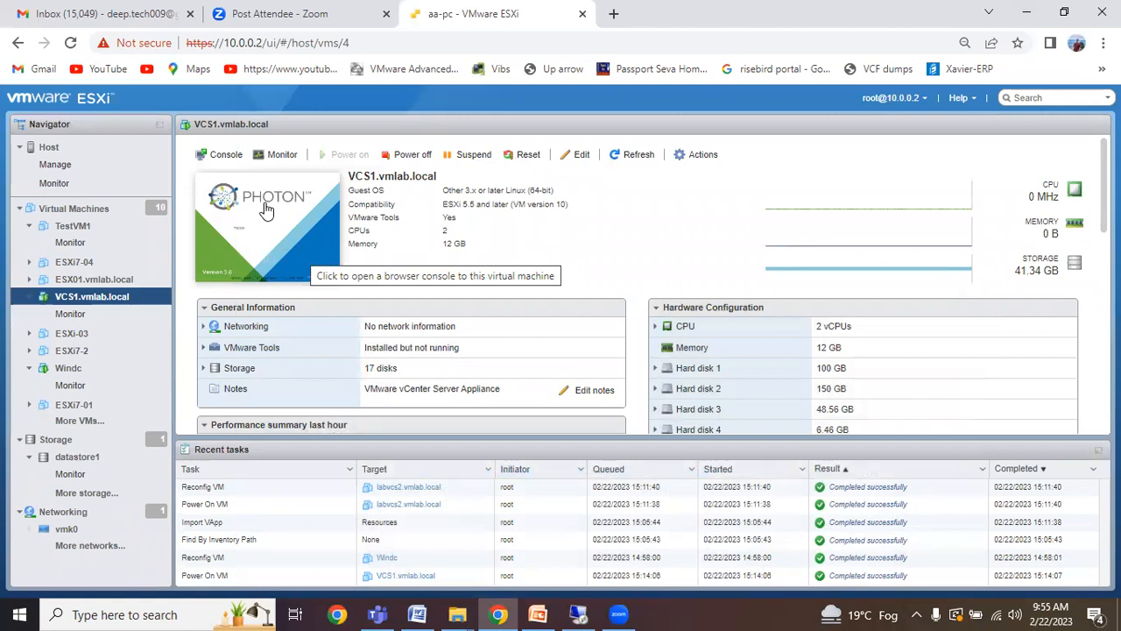
pyautogui.moveTo(540, 612)
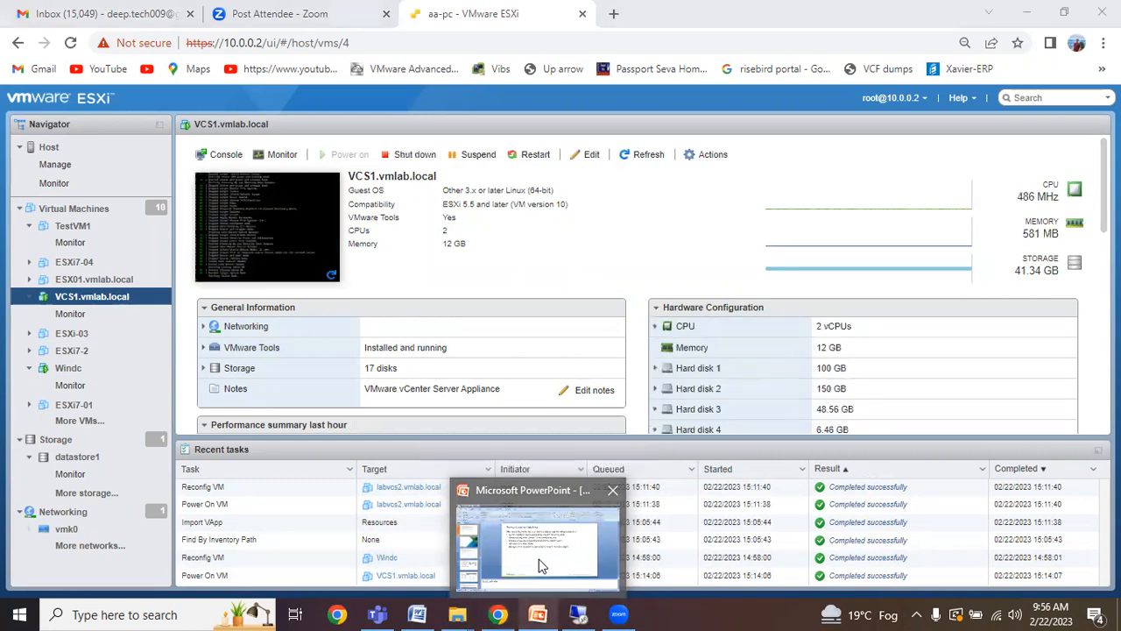
pyautogui.click(538, 558)
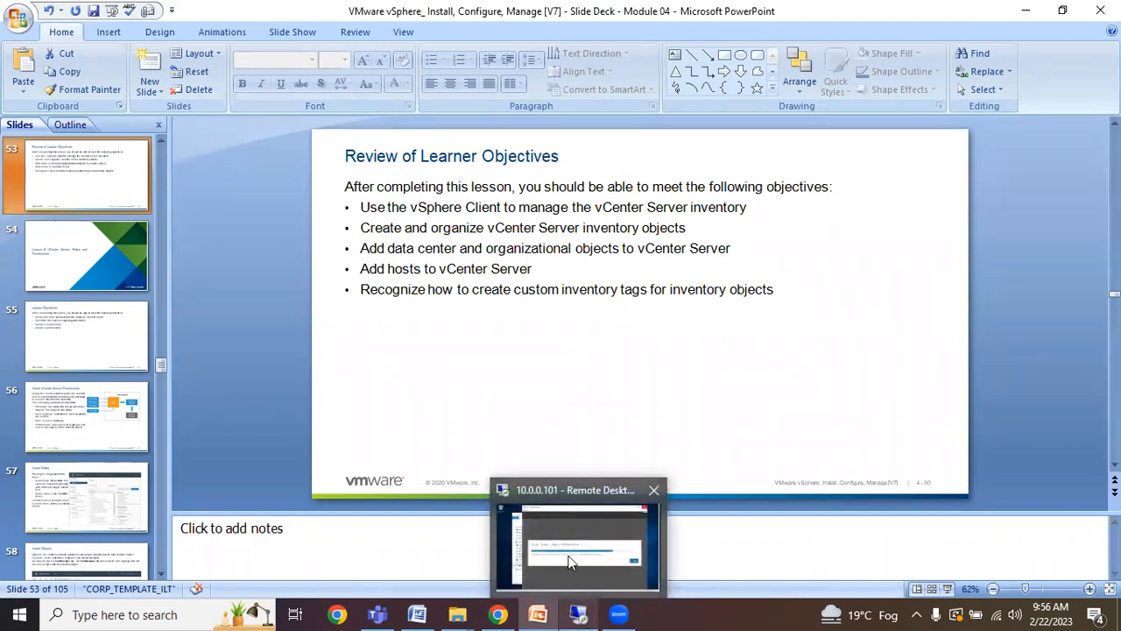
pyautogui.moveTo(498, 614)
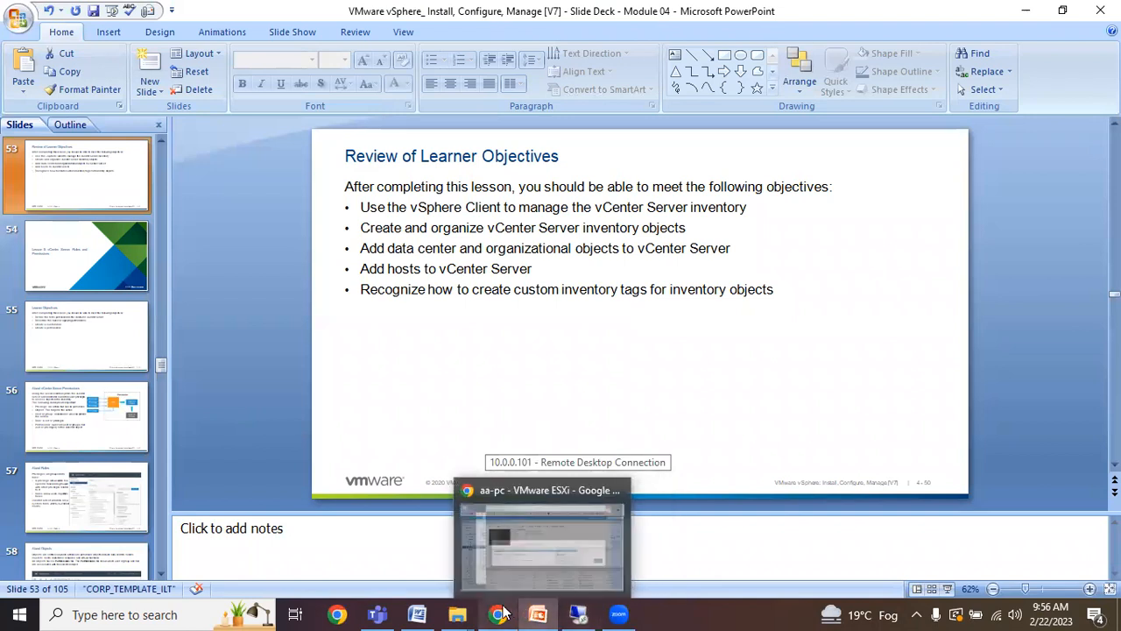
pyautogui.click(479, 547)
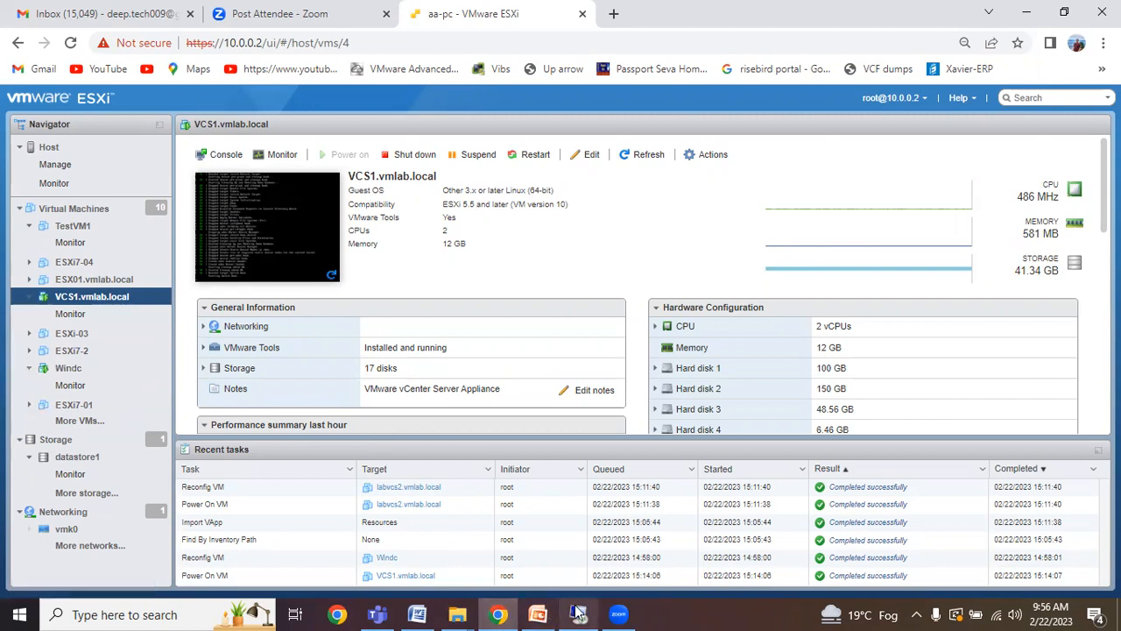
# Select the VCS1.vmlab.local VM name and open its actions list twice, dismissing it each time.
pyautogui.moveTo(579, 614)
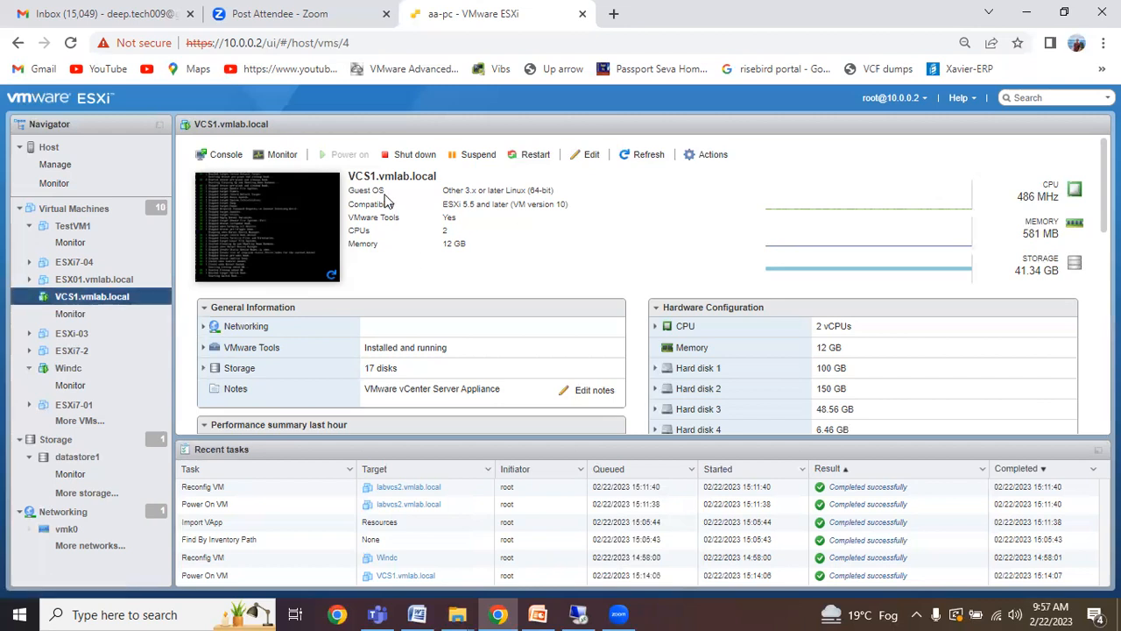
pyautogui.doubleClick(361, 178)
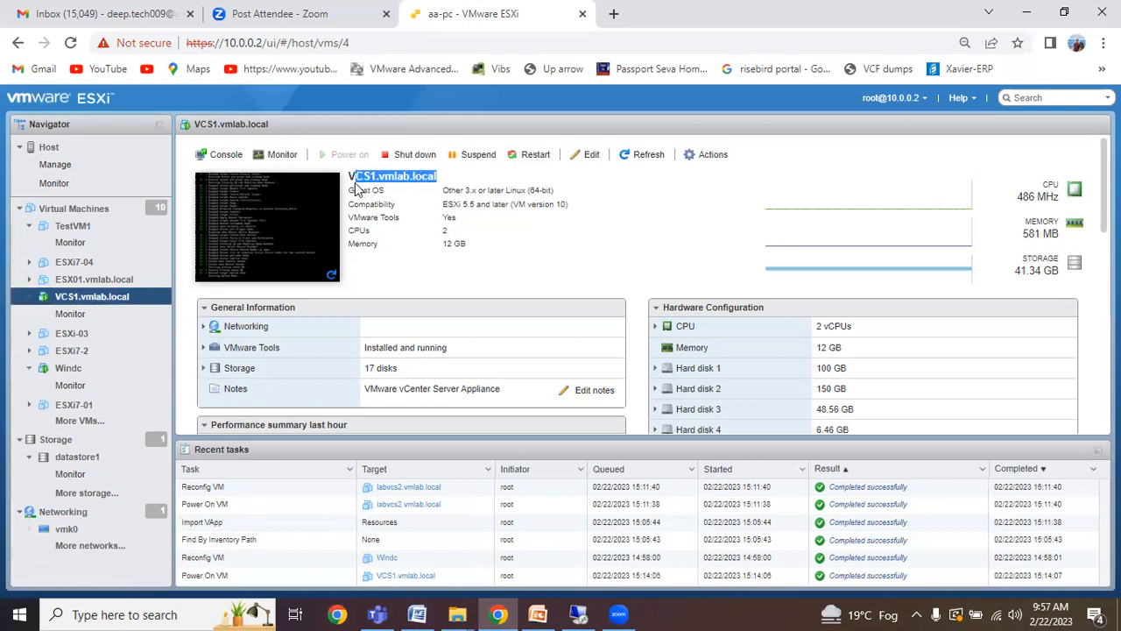
pyautogui.rightClick(357, 180)
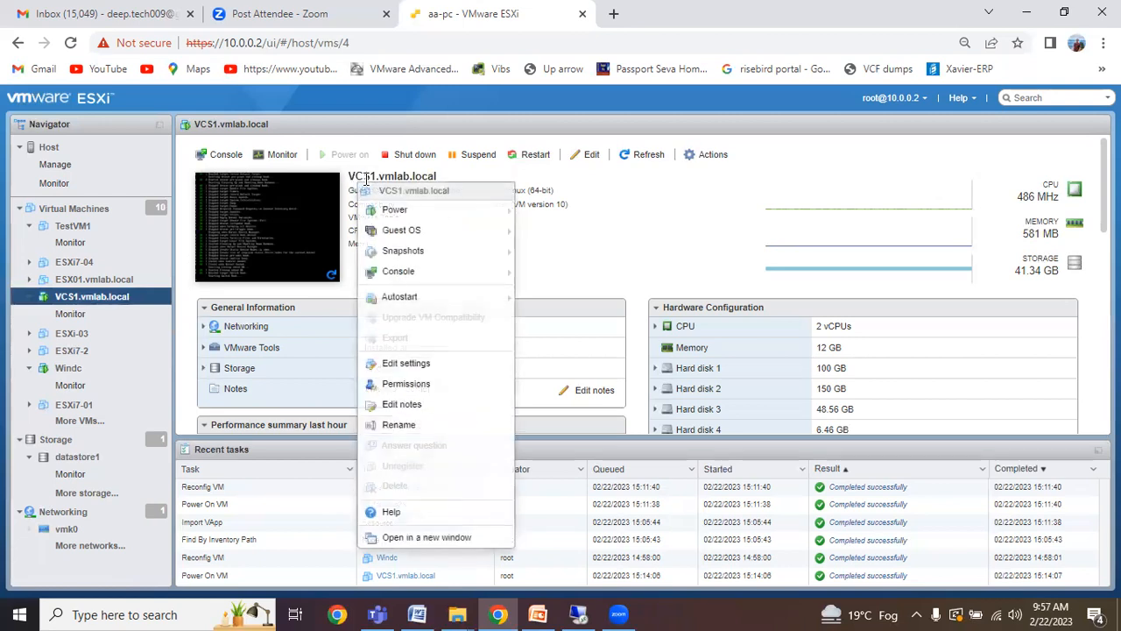
pyautogui.click(625, 237)
pyautogui.moveTo(445, 179); pyautogui.dragTo(356, 174)
pyautogui.rightClick(355, 175)
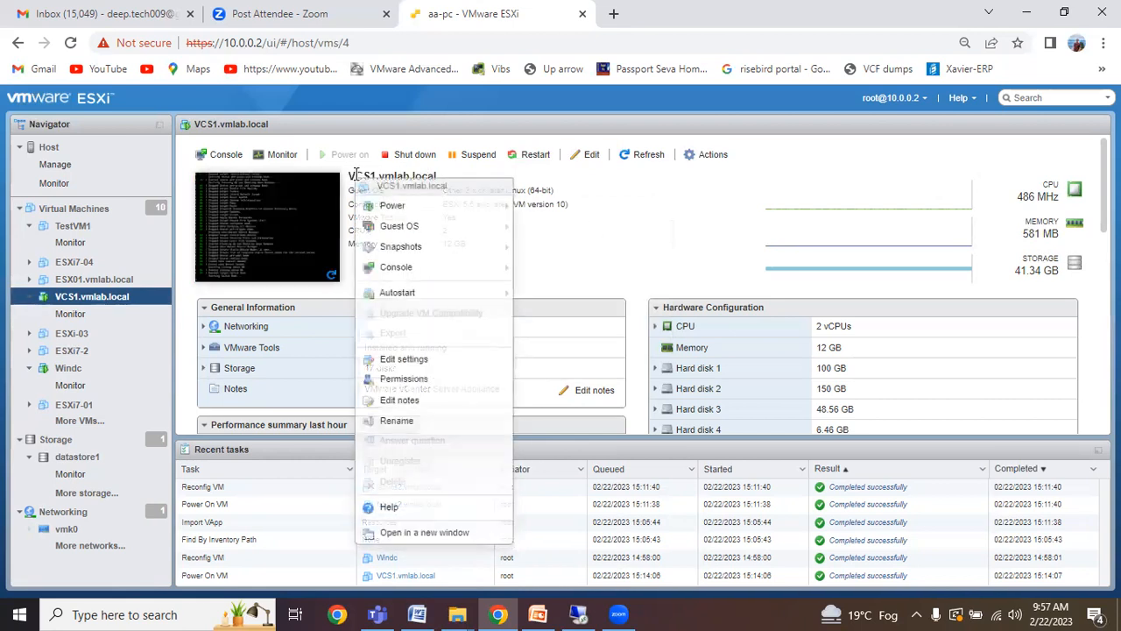
pyautogui.click(683, 242)
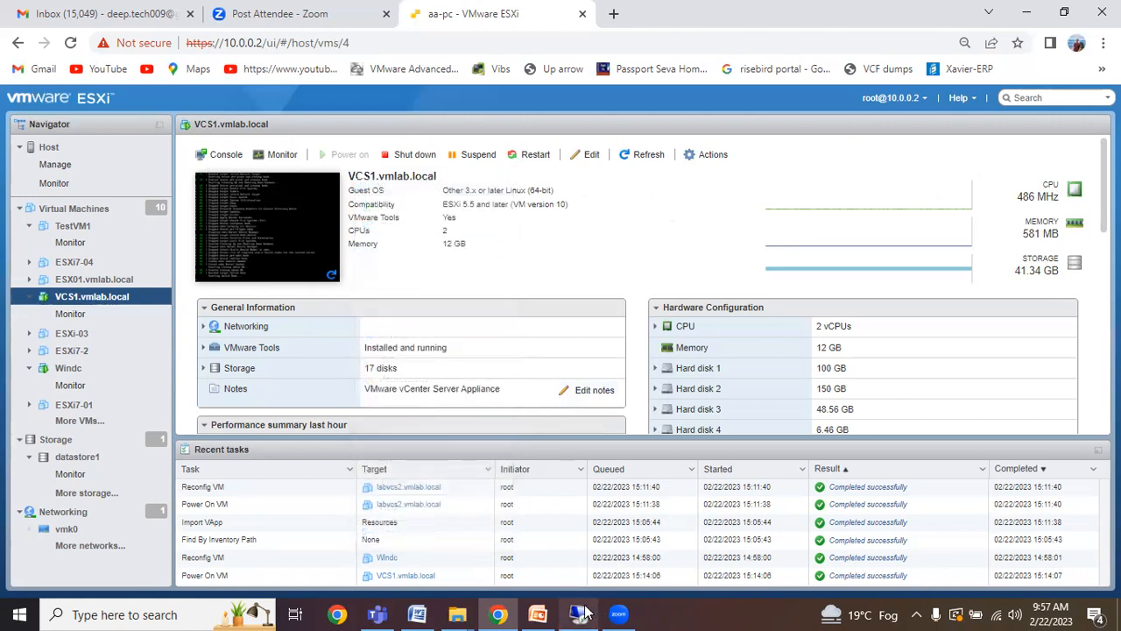
pyautogui.click(1071, 16)
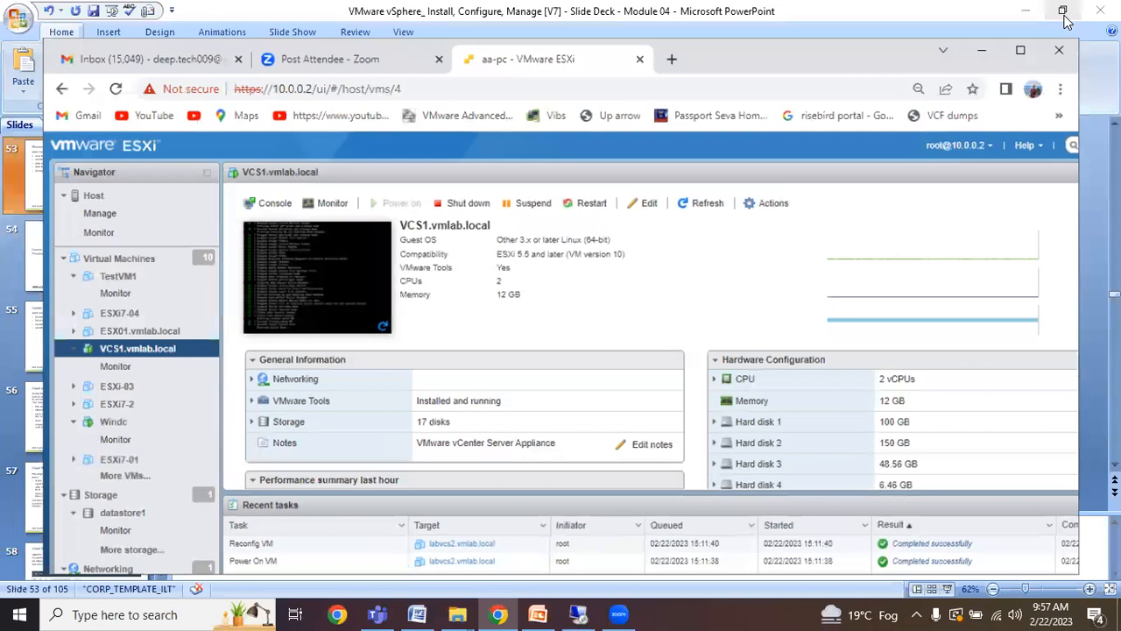
pyautogui.click(683, 73)
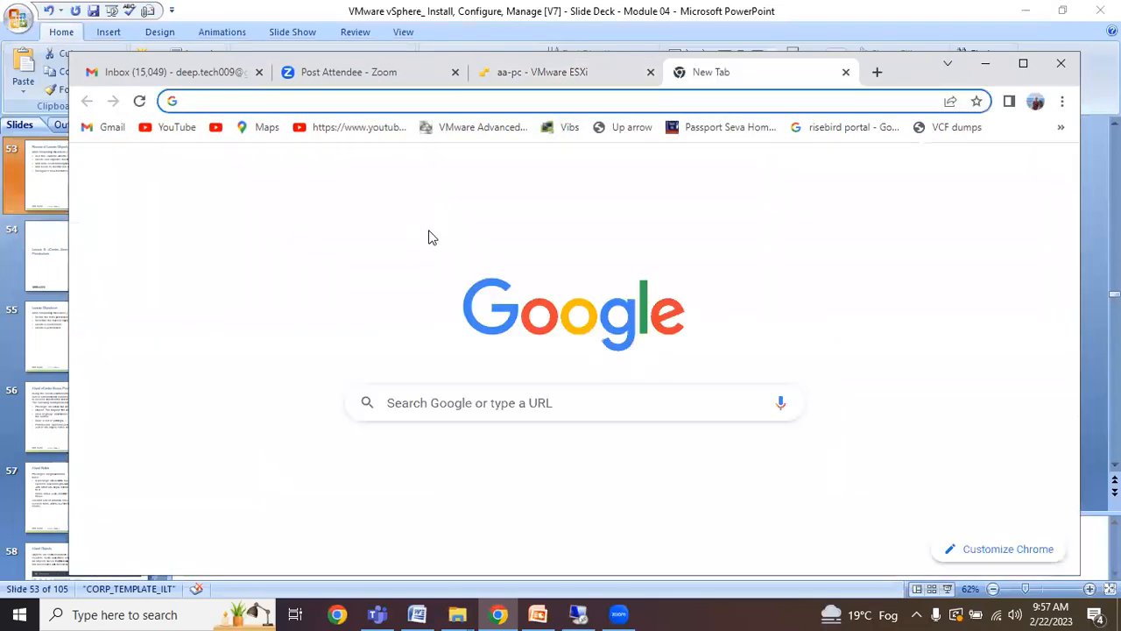
pyautogui.write('https://10.0.0.2')
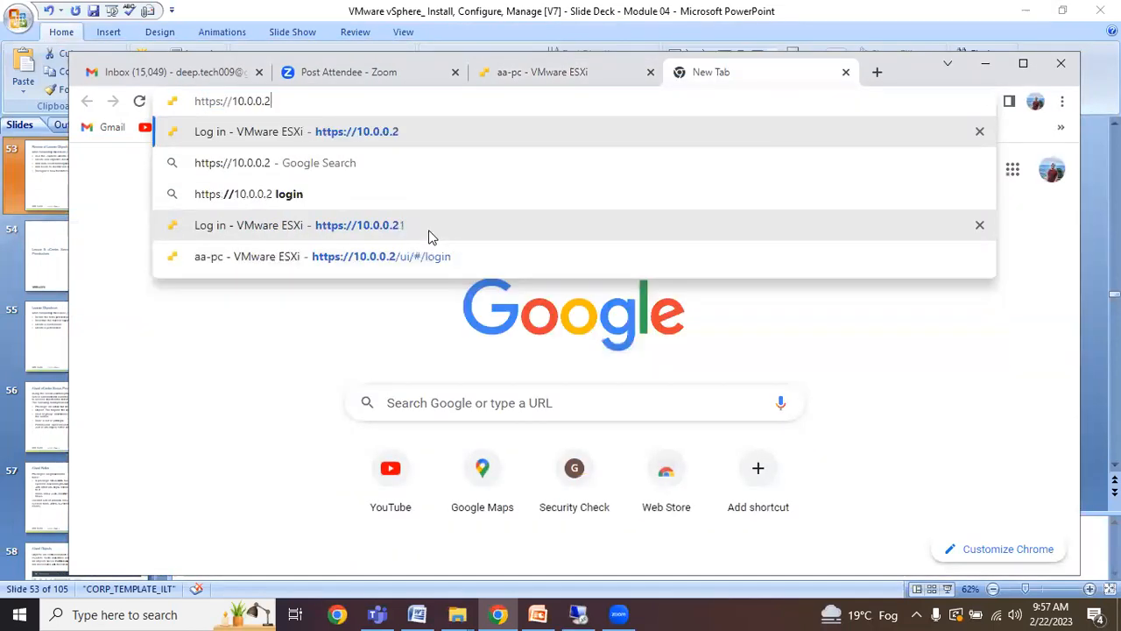
pyautogui.press('BackSpace')
pyautogui.press('BackSpace')
pyautogui.press('BackSpace')
pyautogui.press('BackSpace')
pyautogui.press('BackSpace')
pyautogui.press('BackSpace')
pyautogui.press('BackSpace')
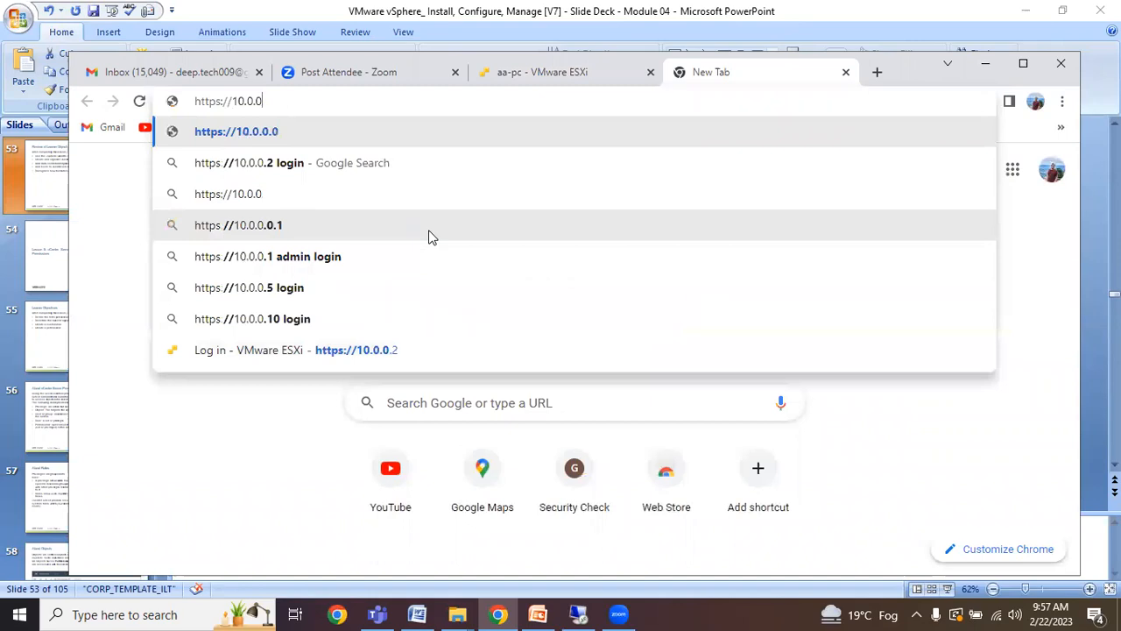
pyautogui.press('BackSpace')
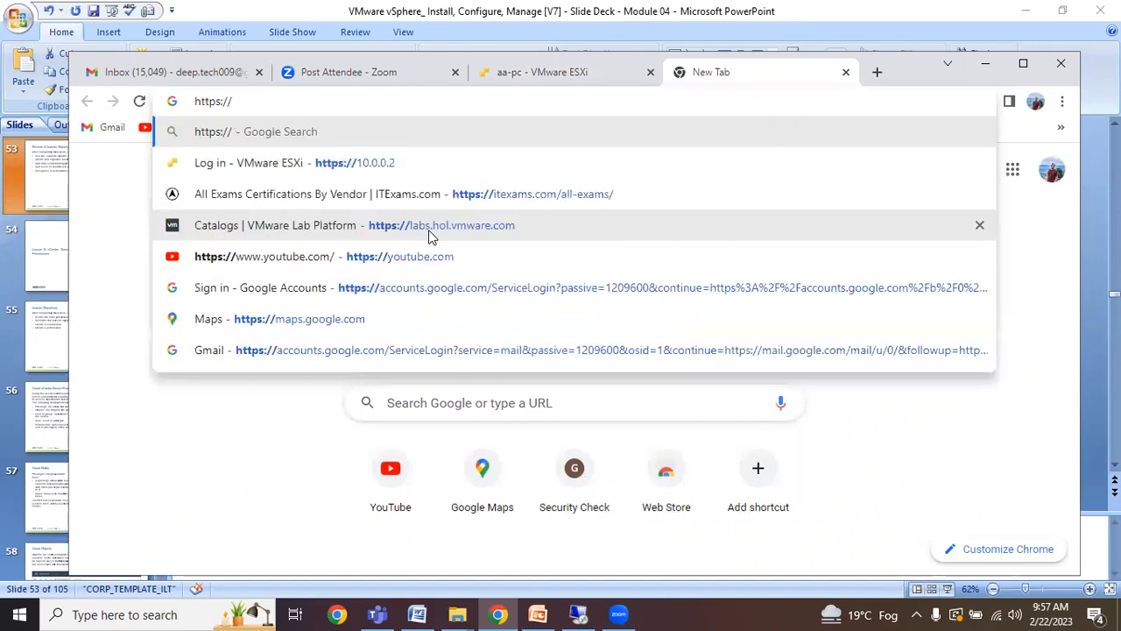
pyautogui.write('vcs1')
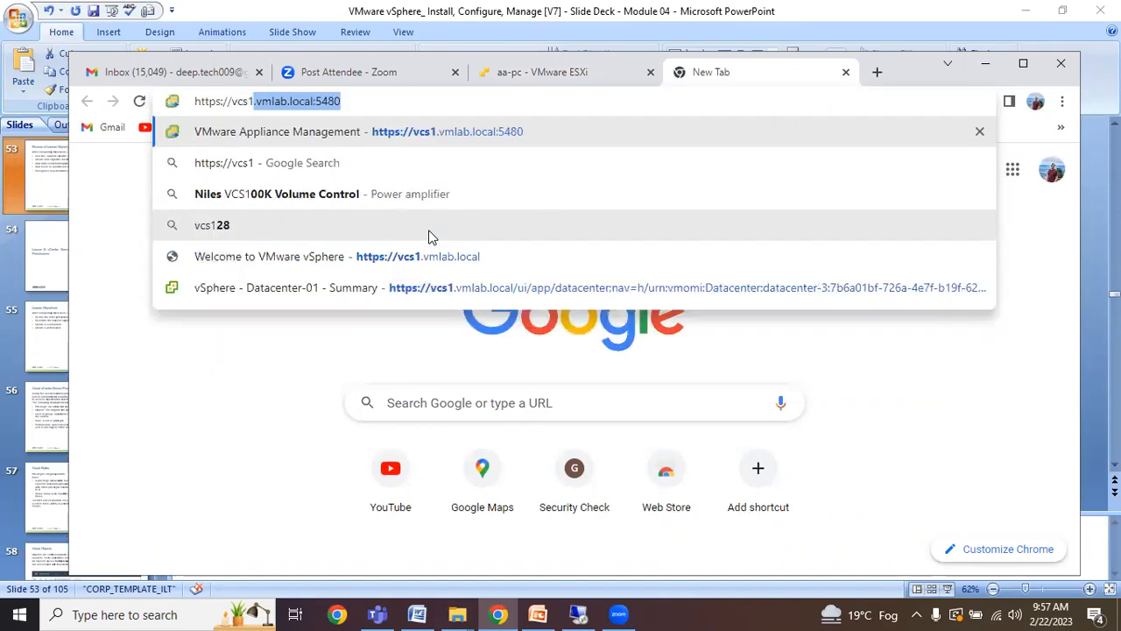
pyautogui.press('End')
pyautogui.press('BackSpace')
pyautogui.press('BackSpace')
pyautogui.press('BackSpace')
pyautogui.press('BackSpace')
pyautogui.press('BackSpace')
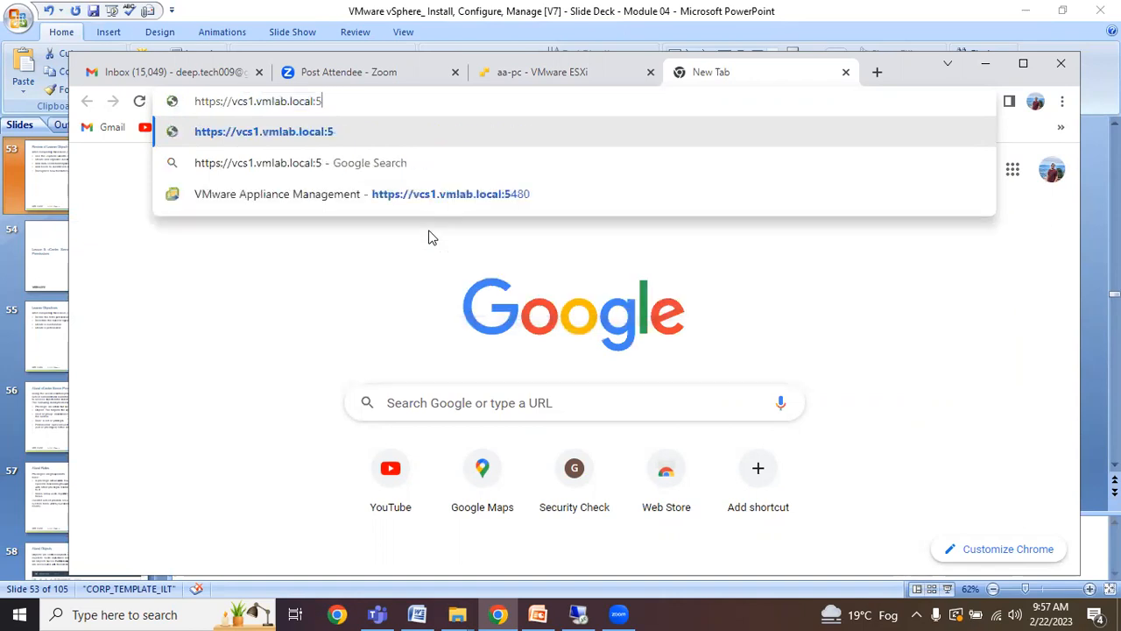
pyautogui.press('Return')
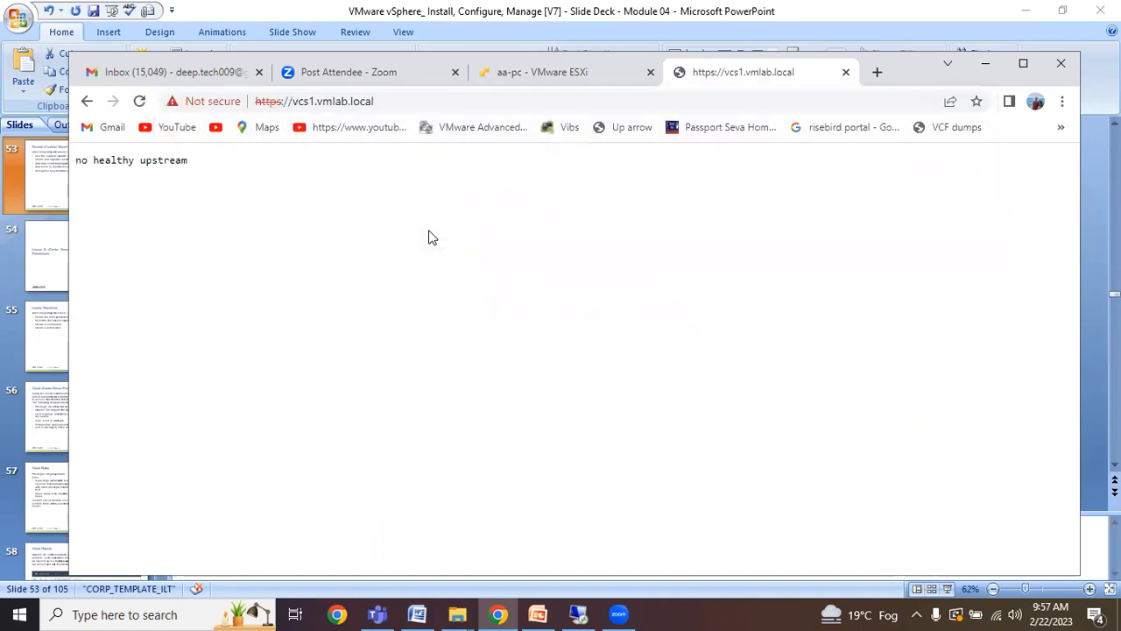
pyautogui.click(137, 109)
# Return to the ESXi VM page and briefly check the remote desktop session.
pyautogui.click(521, 78)
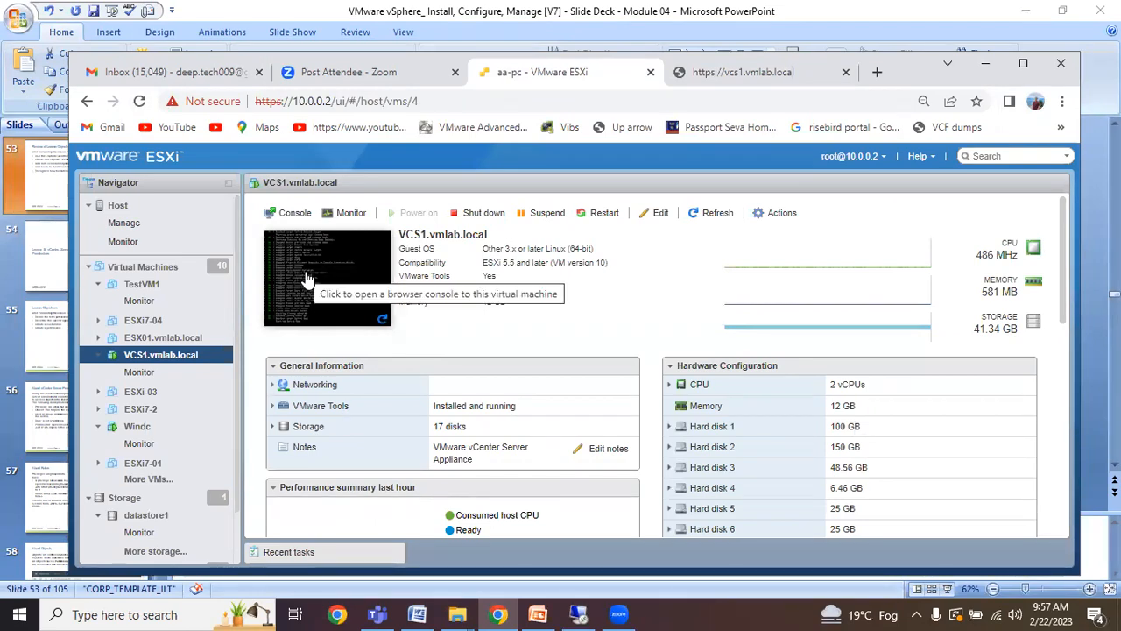
pyautogui.click(579, 614)
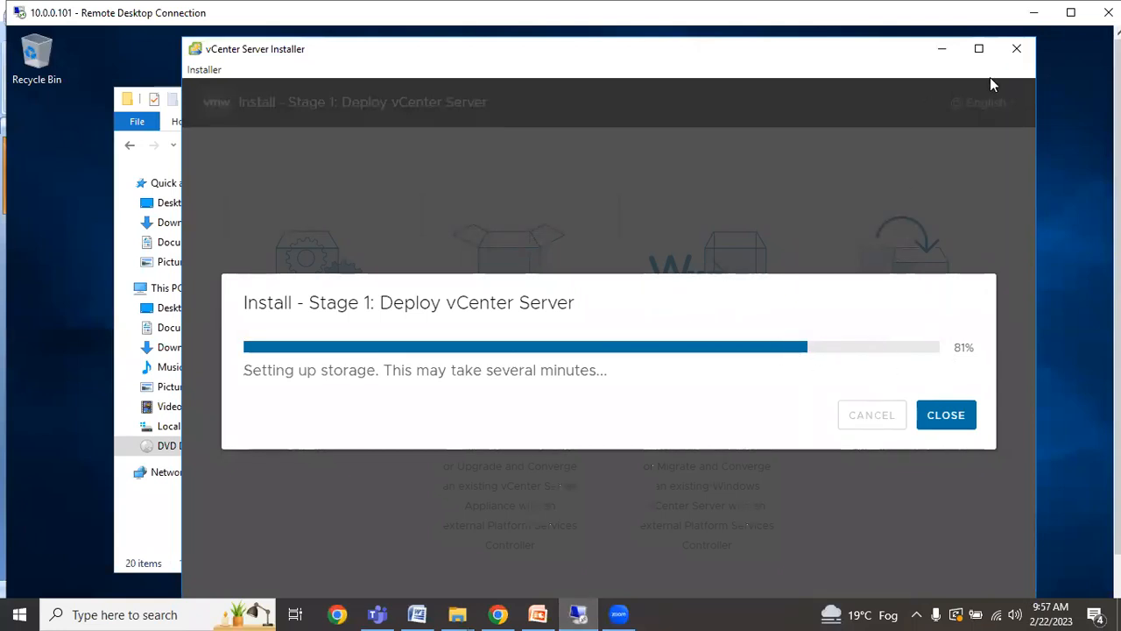
pyautogui.click(1034, 12)
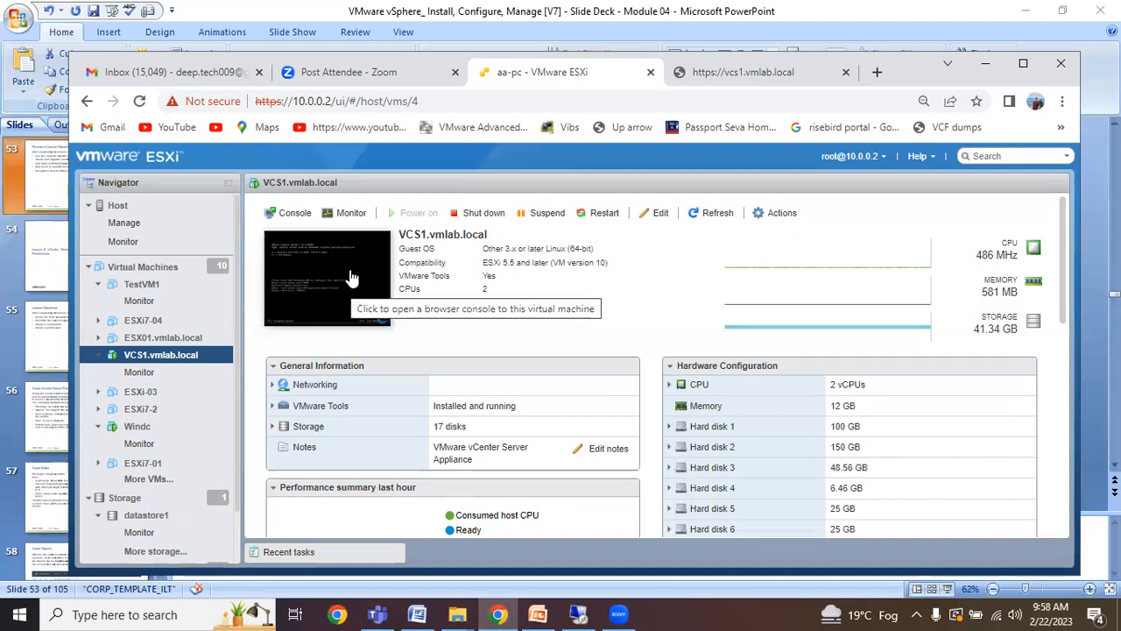
# Reload vcs1.vmlab.local several times, switching back to the VCS1 VM page between tries.
pyautogui.click(758, 74)
pyautogui.click(141, 104)
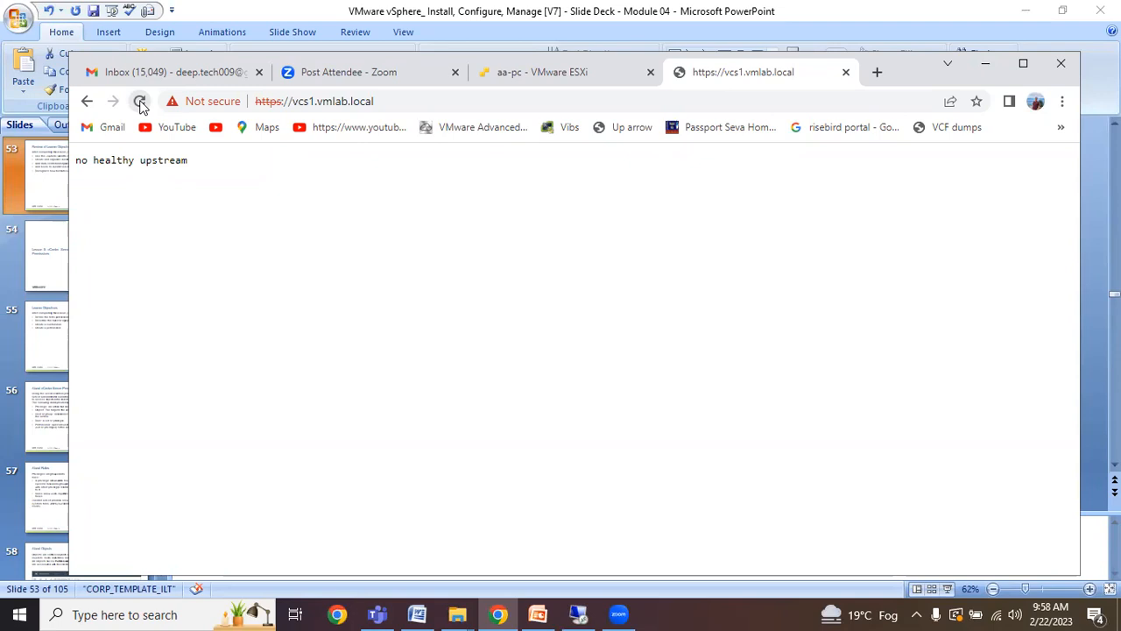
pyautogui.click(519, 73)
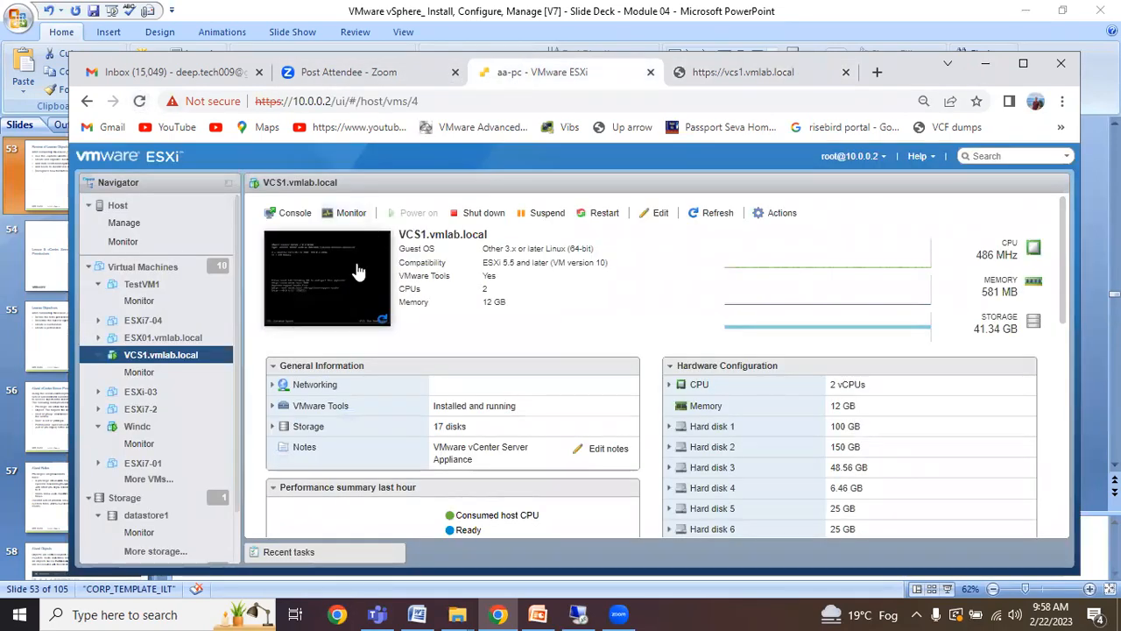
pyautogui.click(749, 74)
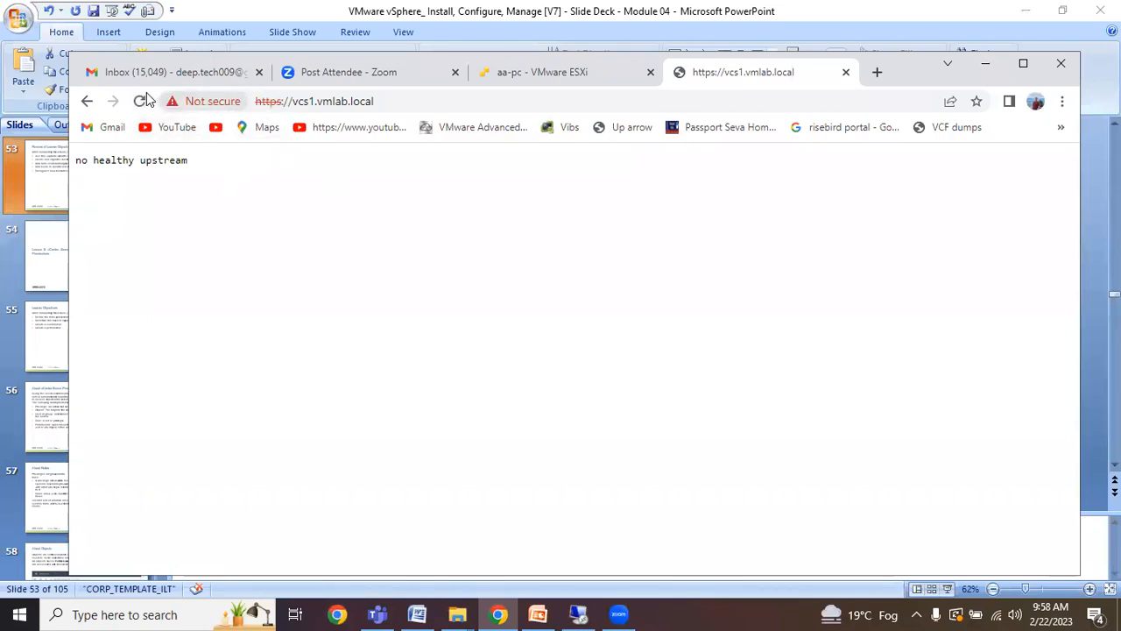
pyautogui.click(141, 102)
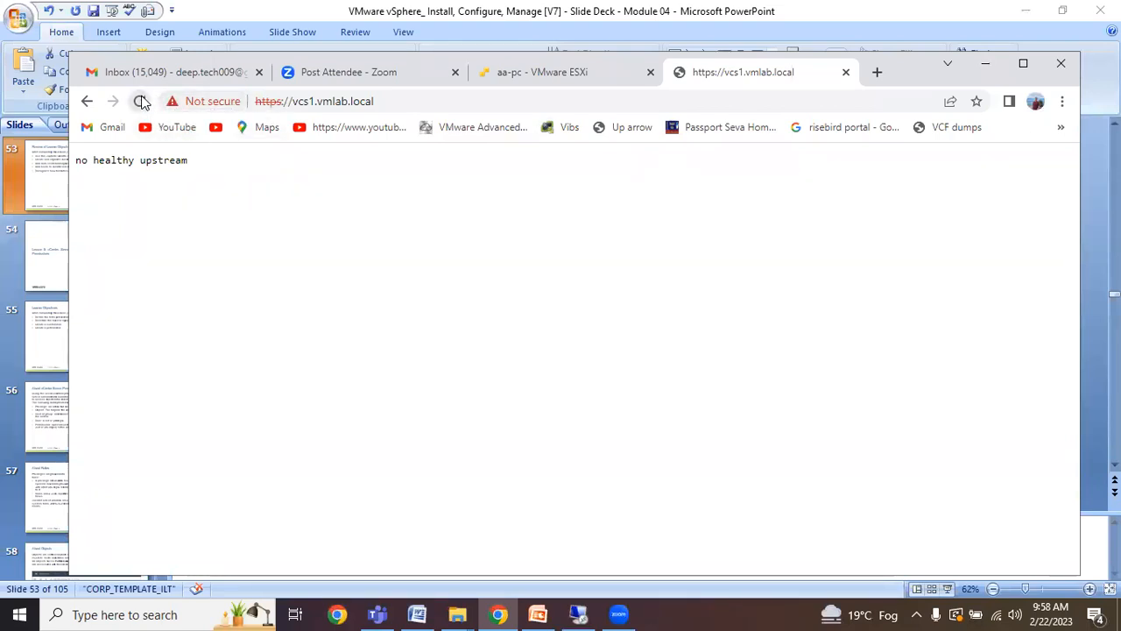
pyautogui.click(144, 103)
pyautogui.click(143, 102)
pyautogui.click(532, 77)
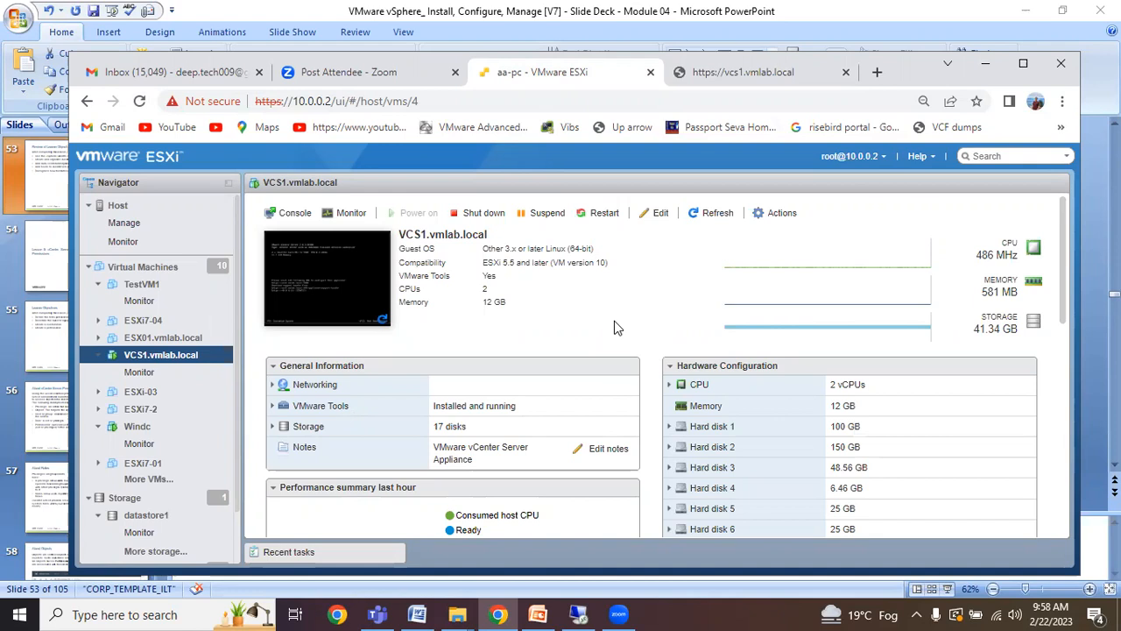
# Retry vcs1.vmlab.local once more, then close that tab and start a fresh one.
pyautogui.click(755, 77)
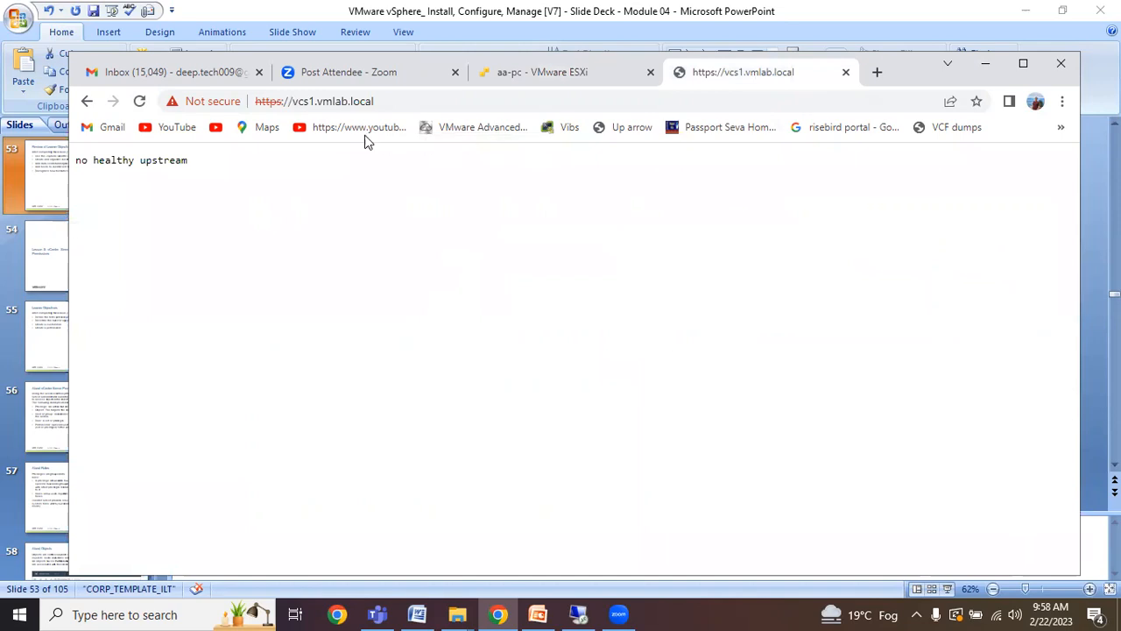
pyautogui.click(141, 102)
pyautogui.click(549, 79)
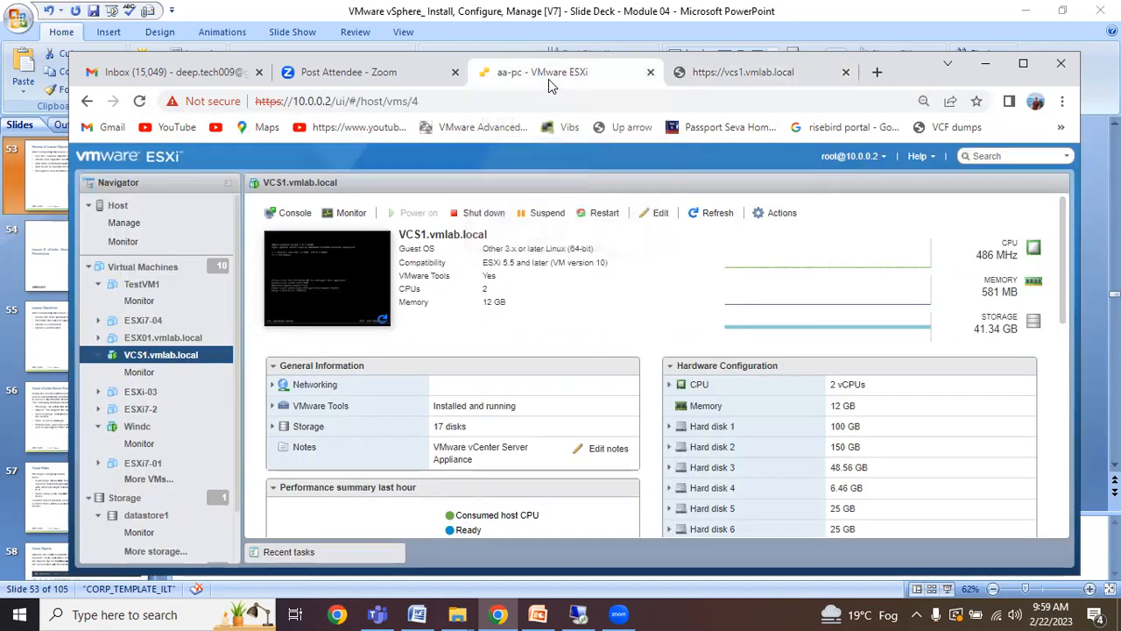
pyautogui.click(846, 73)
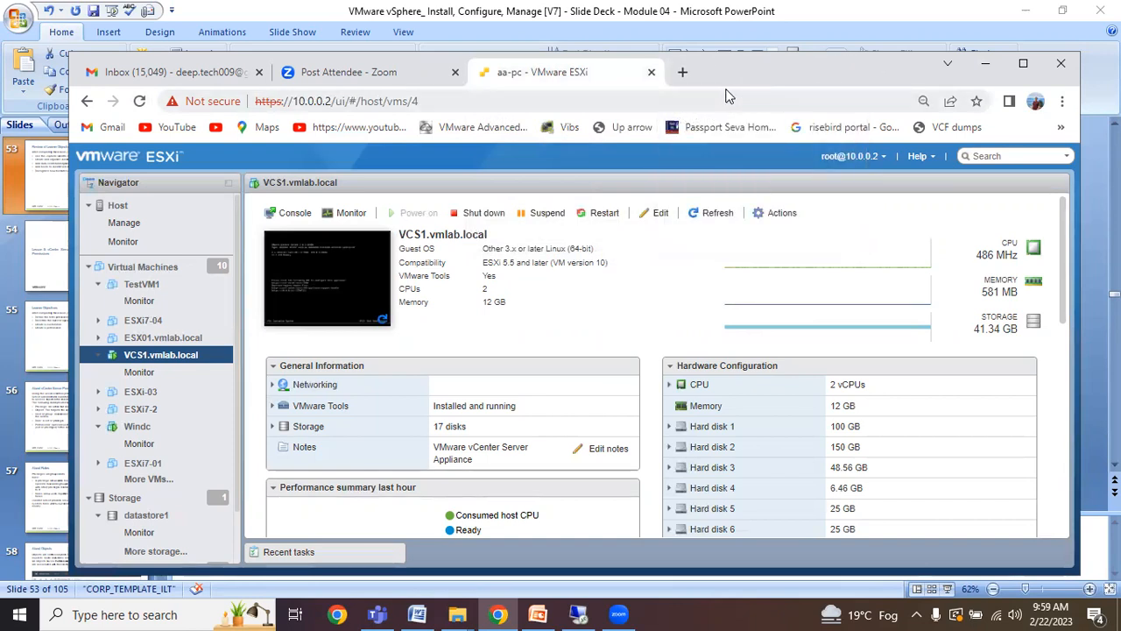
pyautogui.click(683, 72)
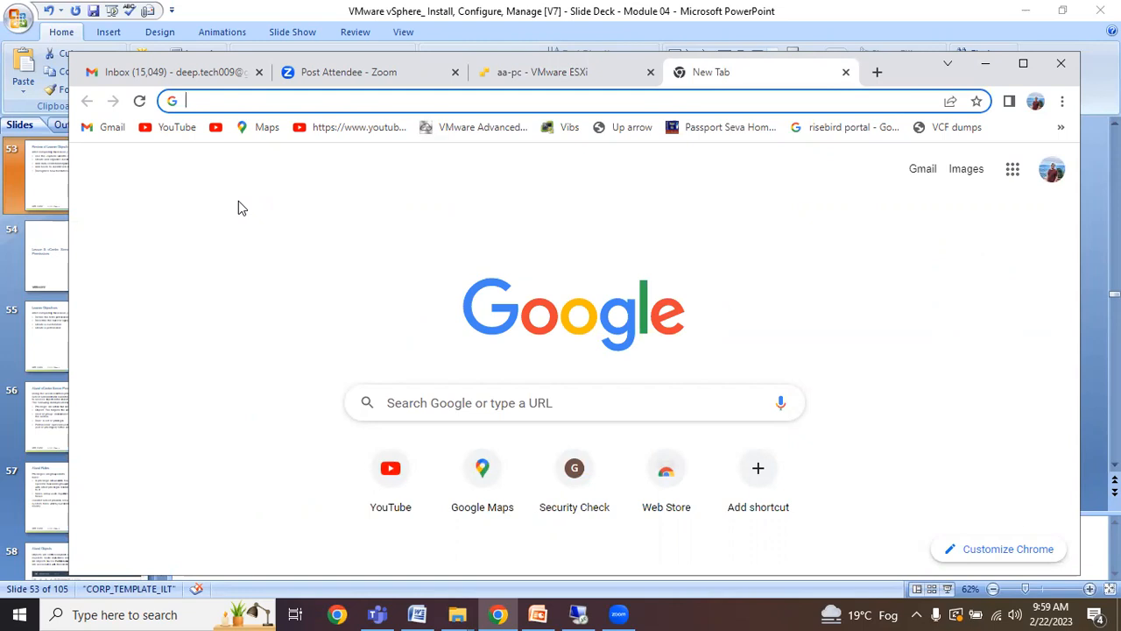
pyautogui.write('htt')
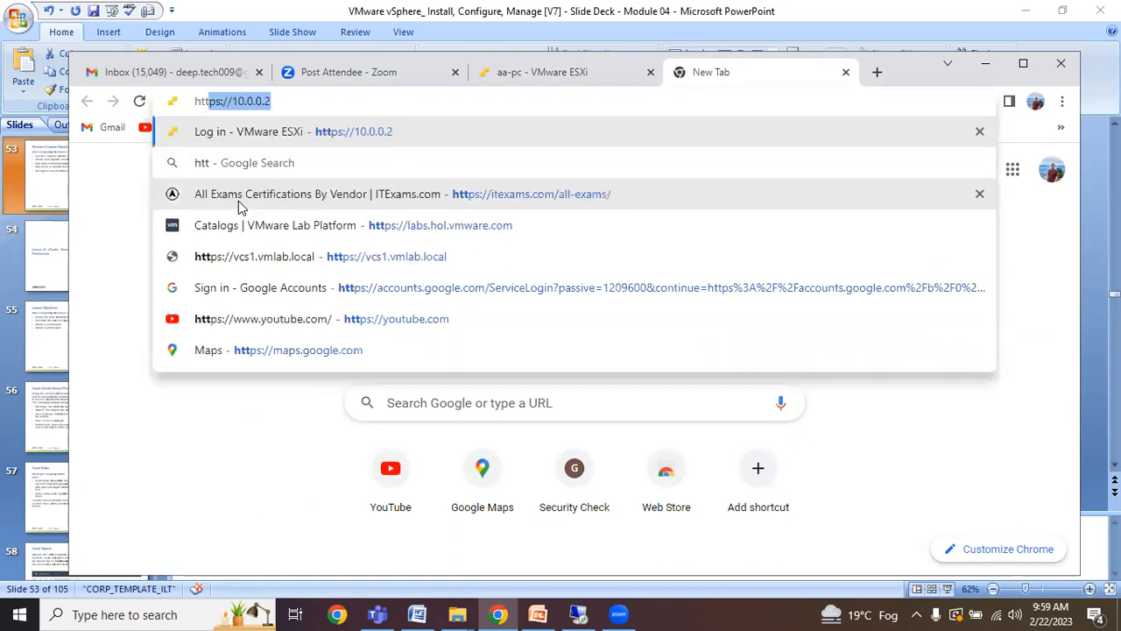
pyautogui.press('Right')
pyautogui.press('BackSpace')
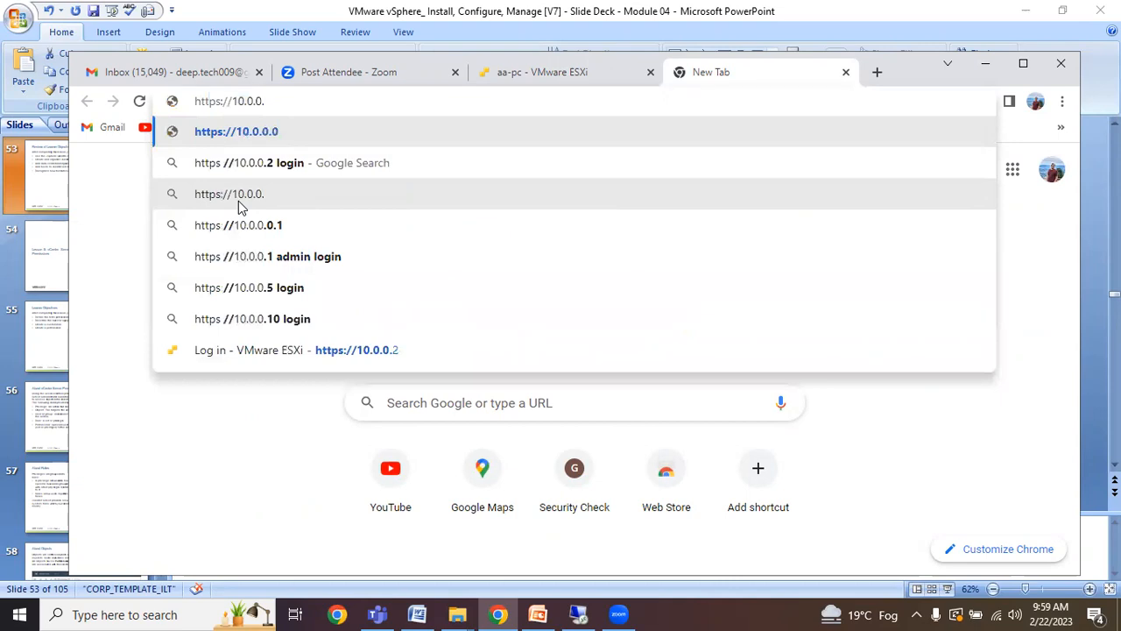
pyautogui.press('BackSpace')
pyautogui.press('BackSpace')
pyautogui.press('BackSpace')
pyautogui.press('BackSpace')
pyautogui.press('BackSpace')
pyautogui.press('BackSpace')
pyautogui.press('BackSpace')
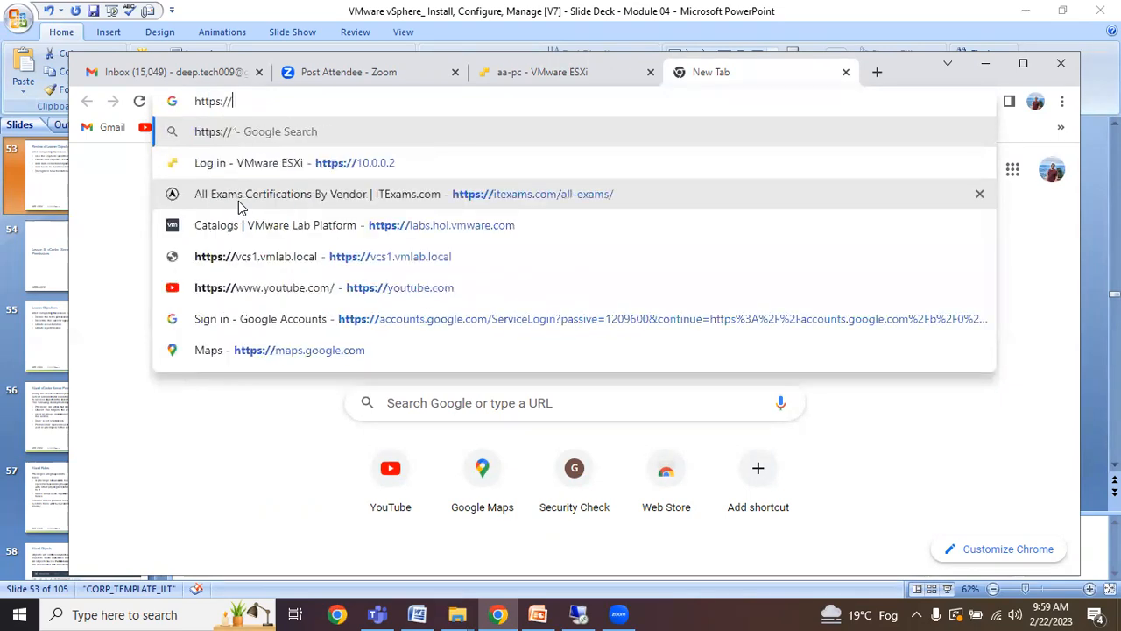
pyautogui.write('vcs1')
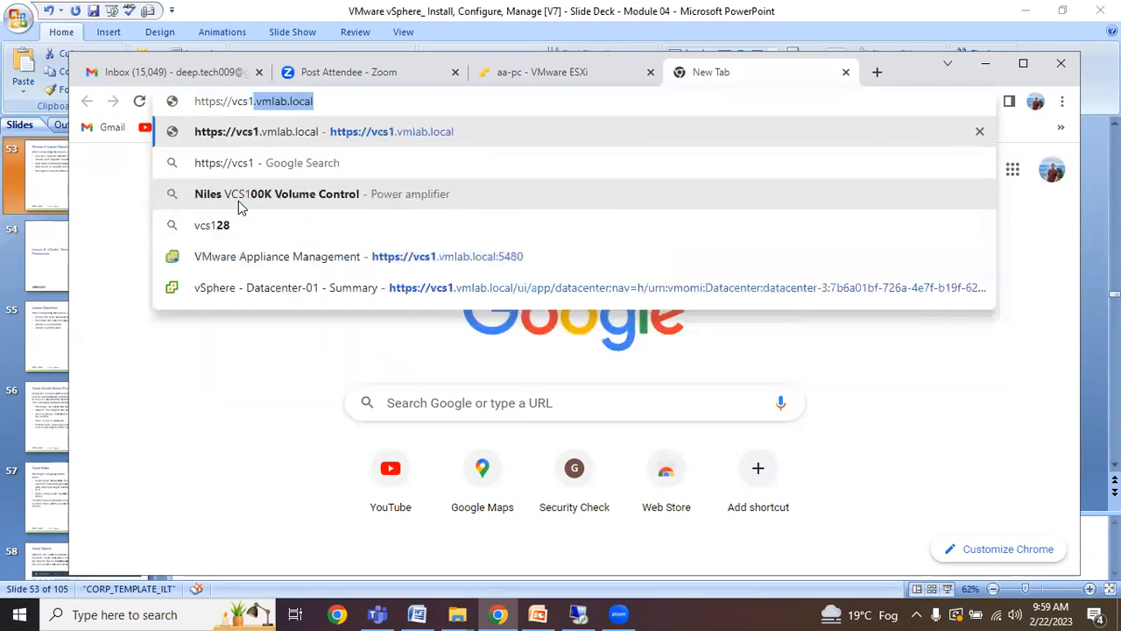
pyautogui.press('Return')
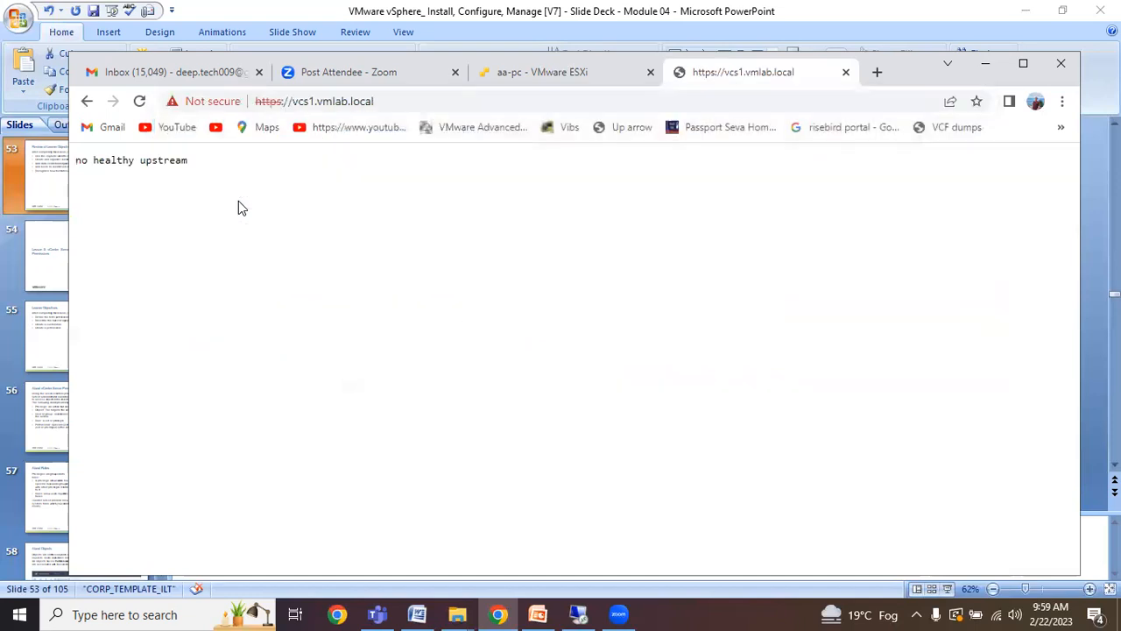
pyautogui.click(139, 105)
# Refresh the VCS1 VM summary on the ESXi host three times, then retry the vCenter page.
pyautogui.click(552, 73)
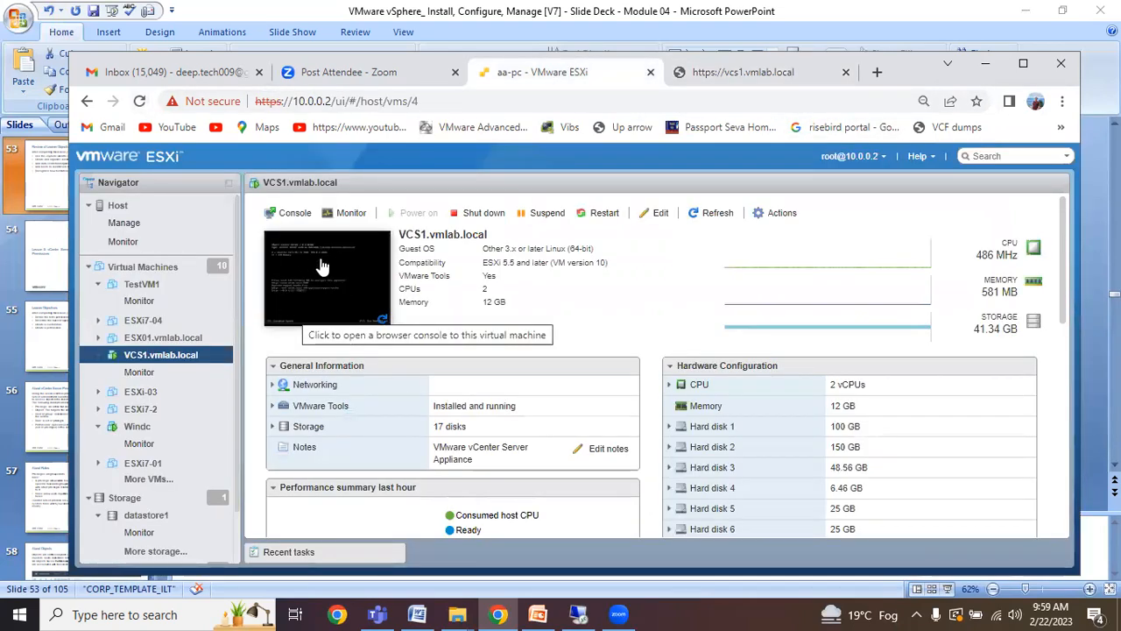
pyautogui.click(713, 214)
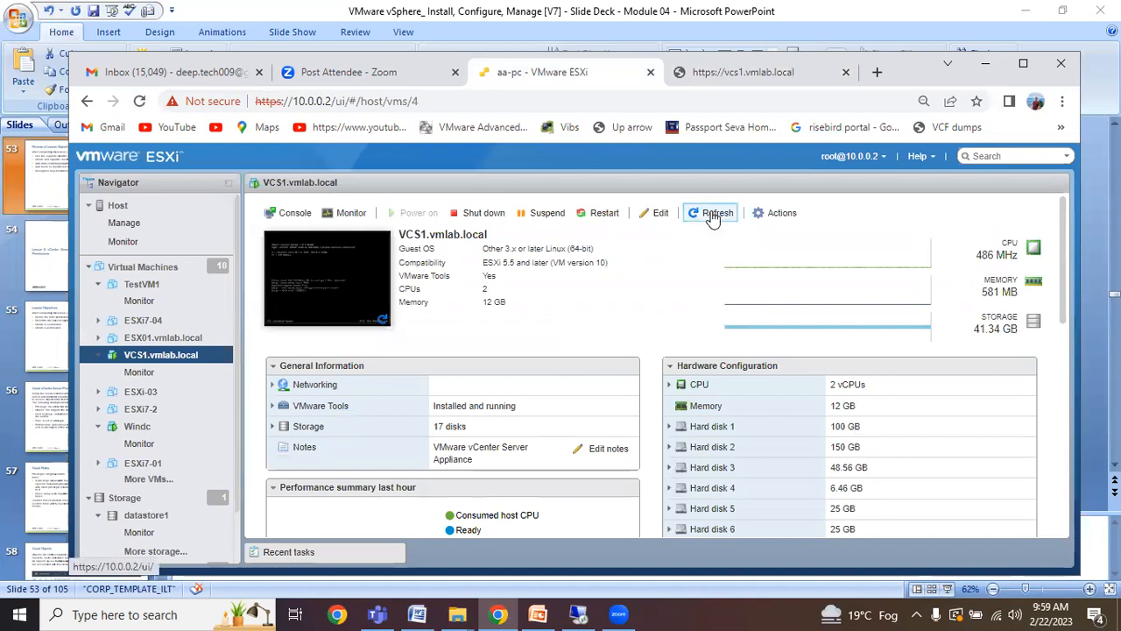
pyautogui.click(714, 219)
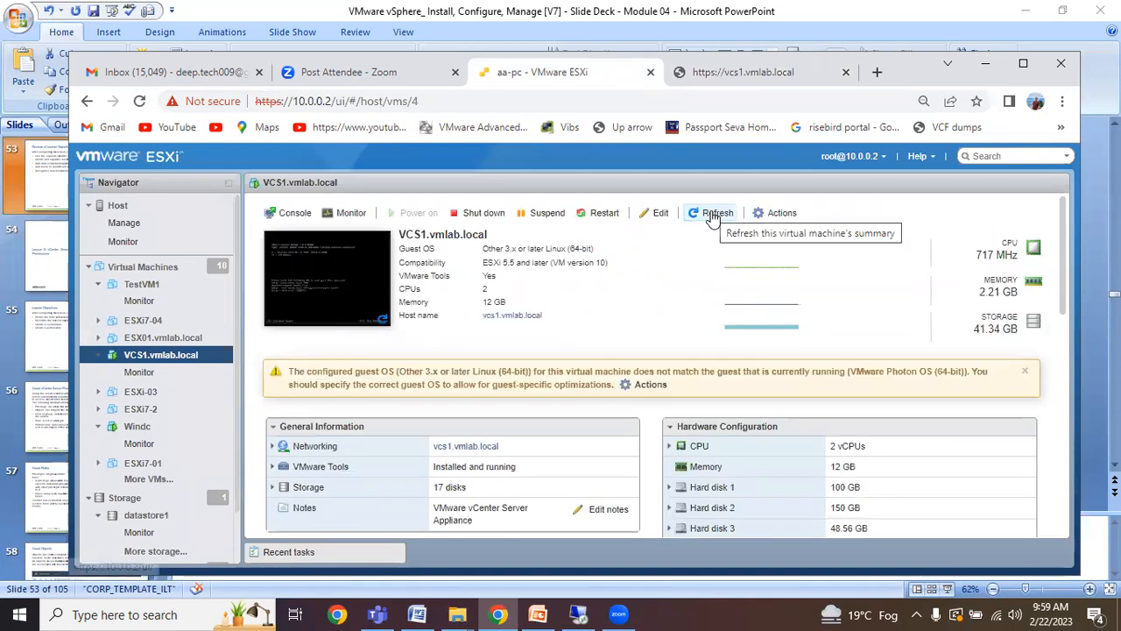
pyautogui.click(714, 216)
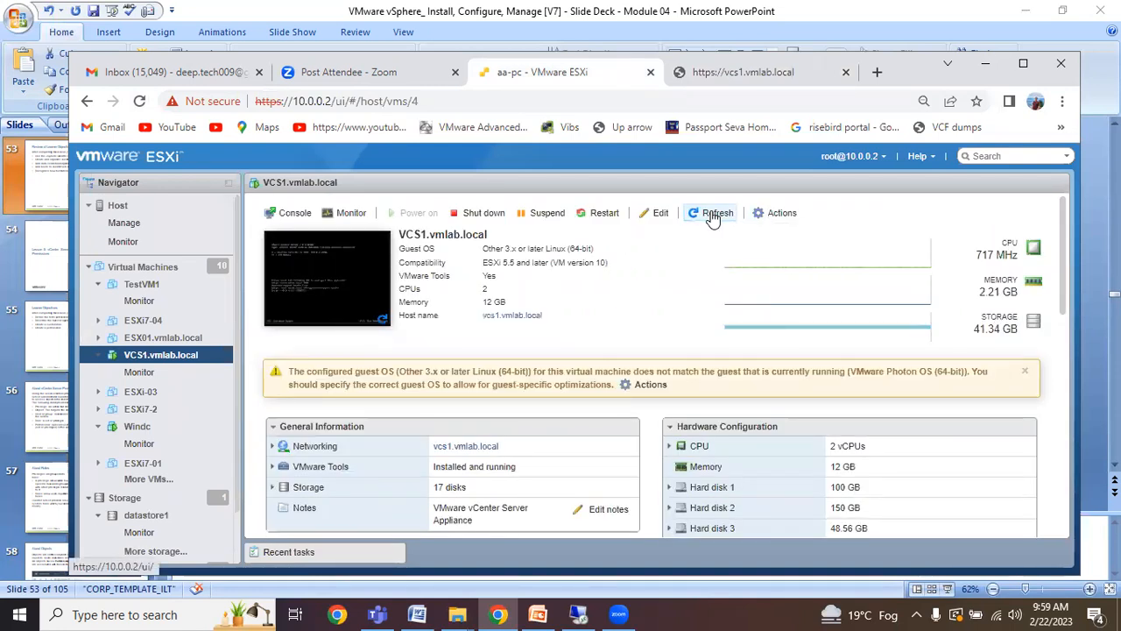
pyautogui.click(729, 75)
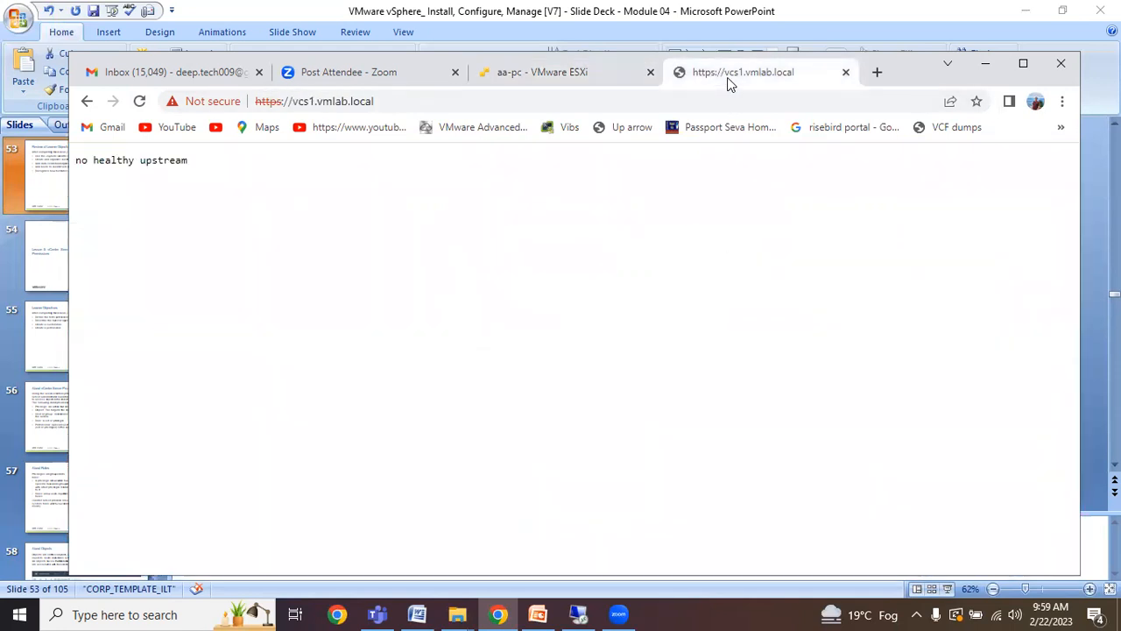
pyautogui.click(138, 103)
# Check that the remote vCenter installer stands at 81%.
pyautogui.click(984, 66)
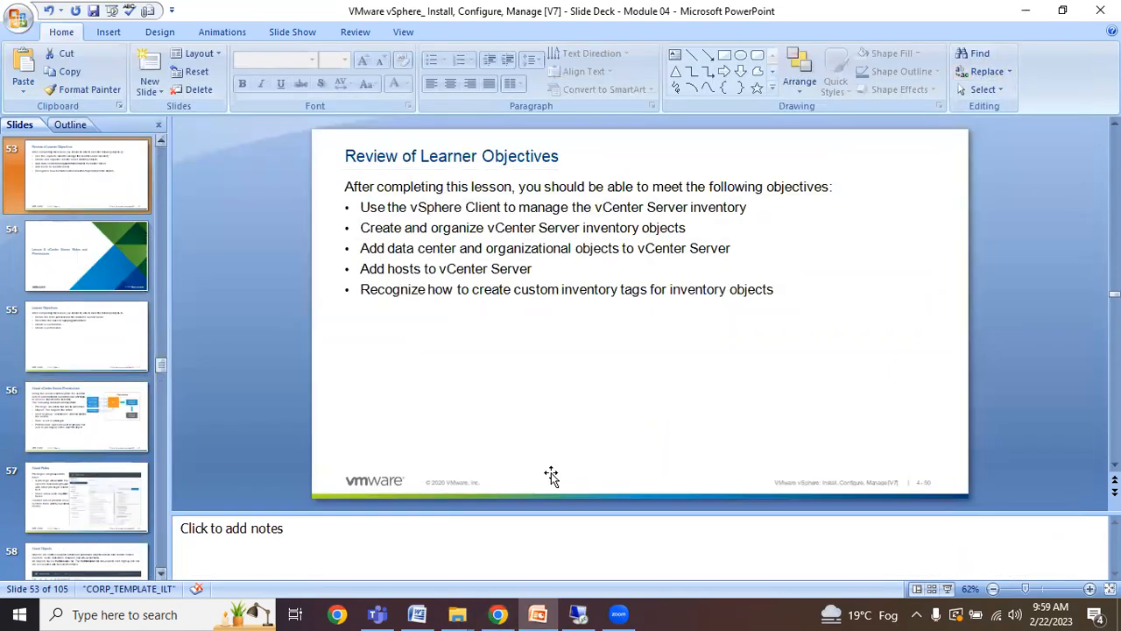
pyautogui.click(580, 612)
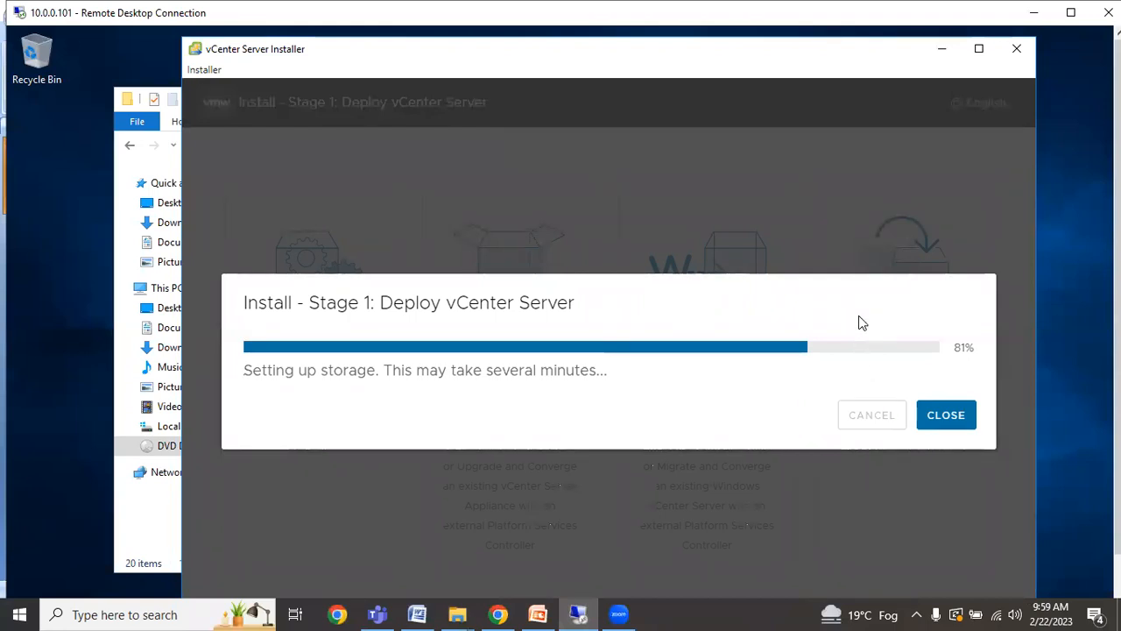
pyautogui.click(1035, 13)
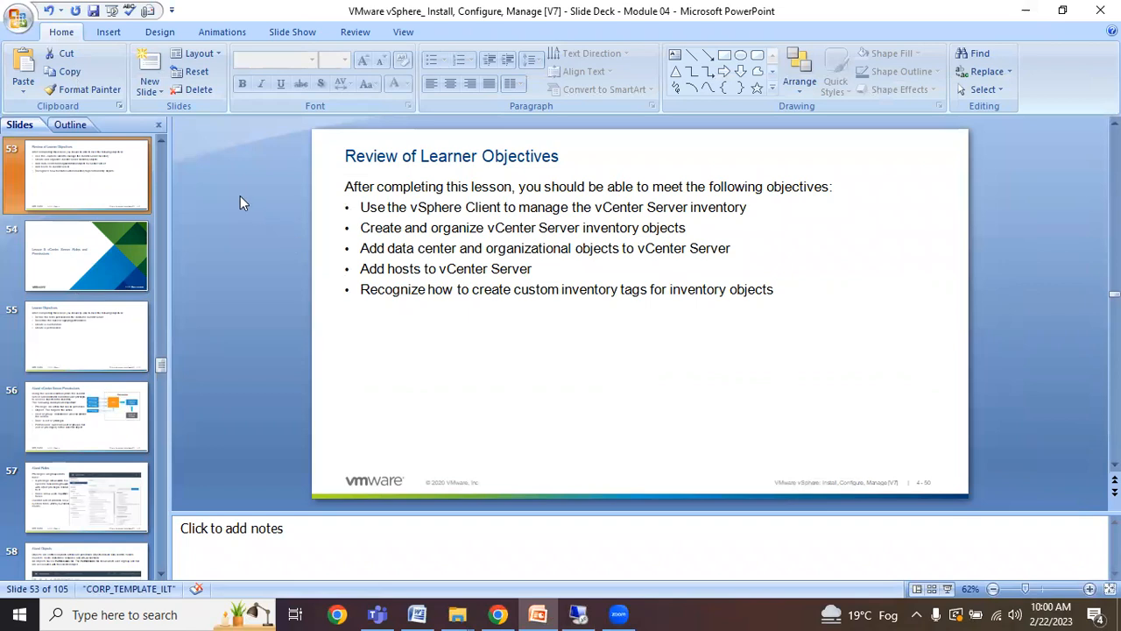
# Go to slide 54, Lesson 5: vCenter Server Roles and Permissions.
pyautogui.scroll(8, 162, 141)
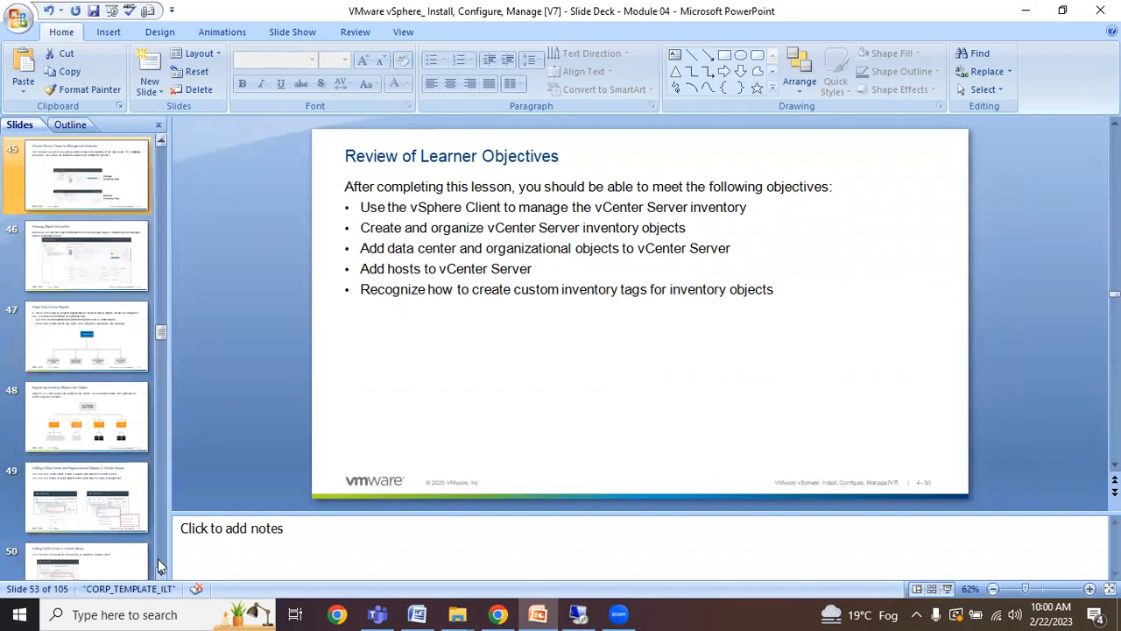
pyautogui.scroll(-8, 161, 573)
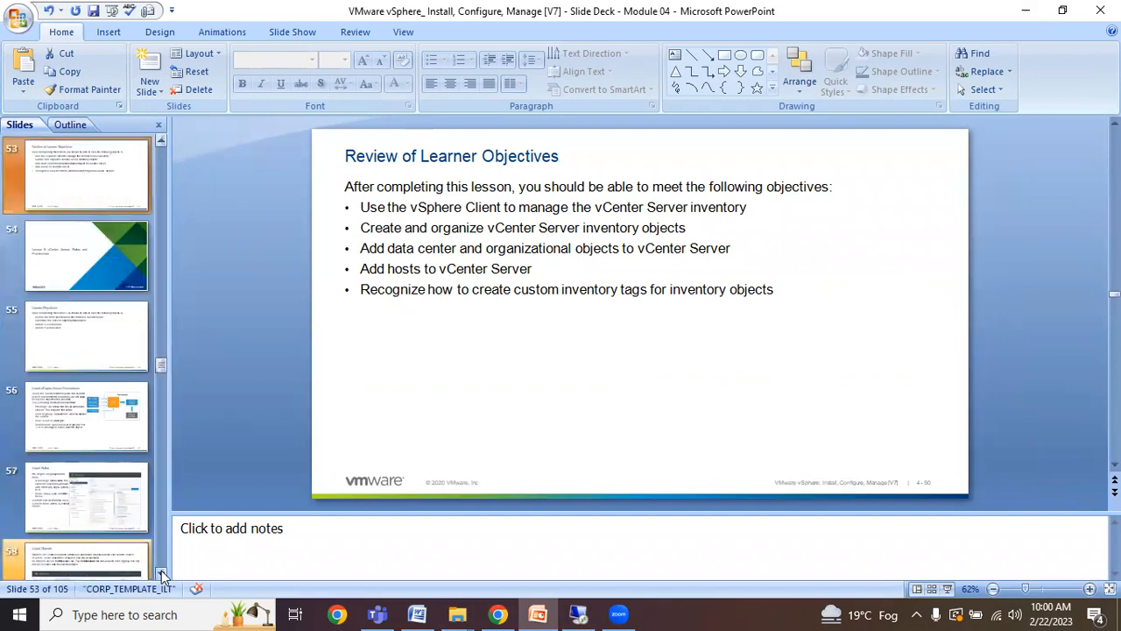
pyautogui.click(103, 259)
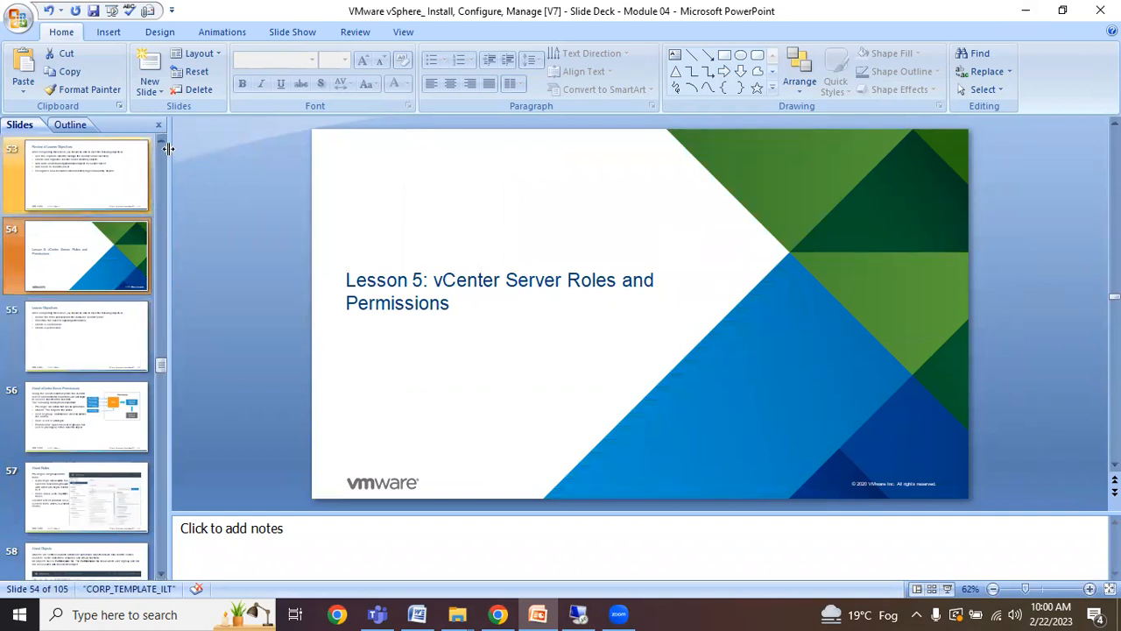
# Confirm the remote installer is still at 81%, then bring Chrome back over the slides.
pyautogui.scroll(3, 165, 144)
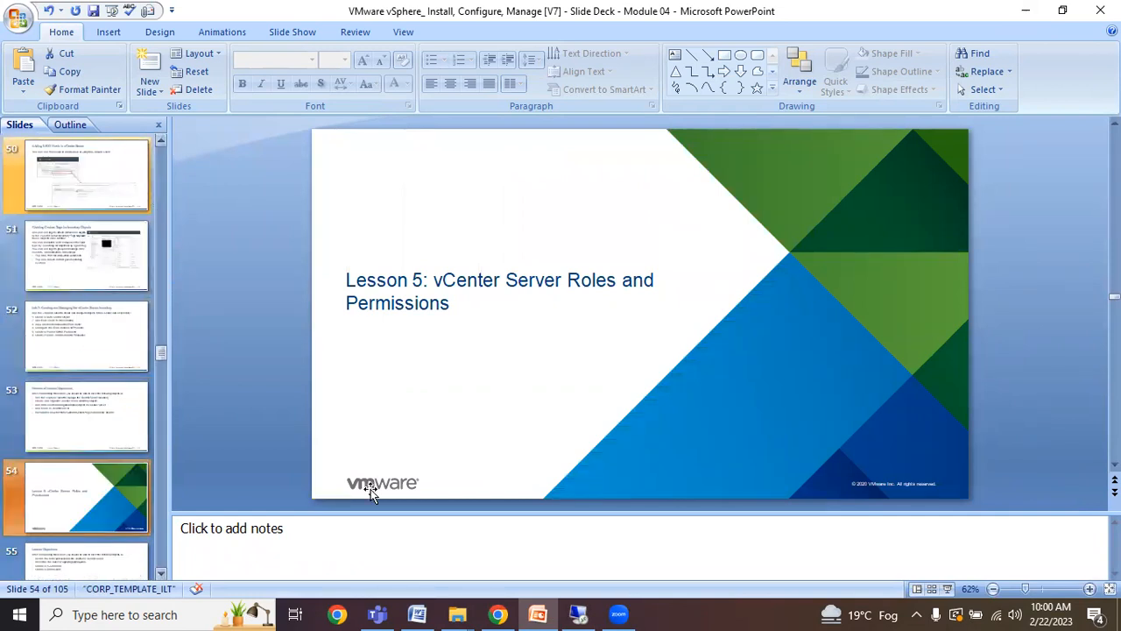
pyautogui.click(582, 613)
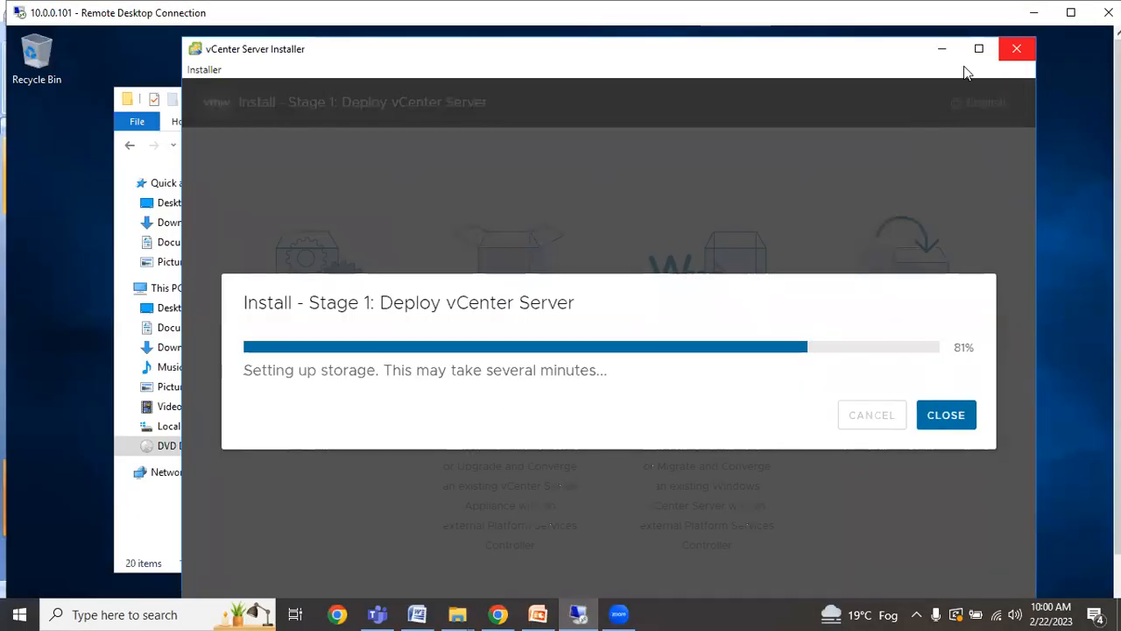
pyautogui.click(1033, 12)
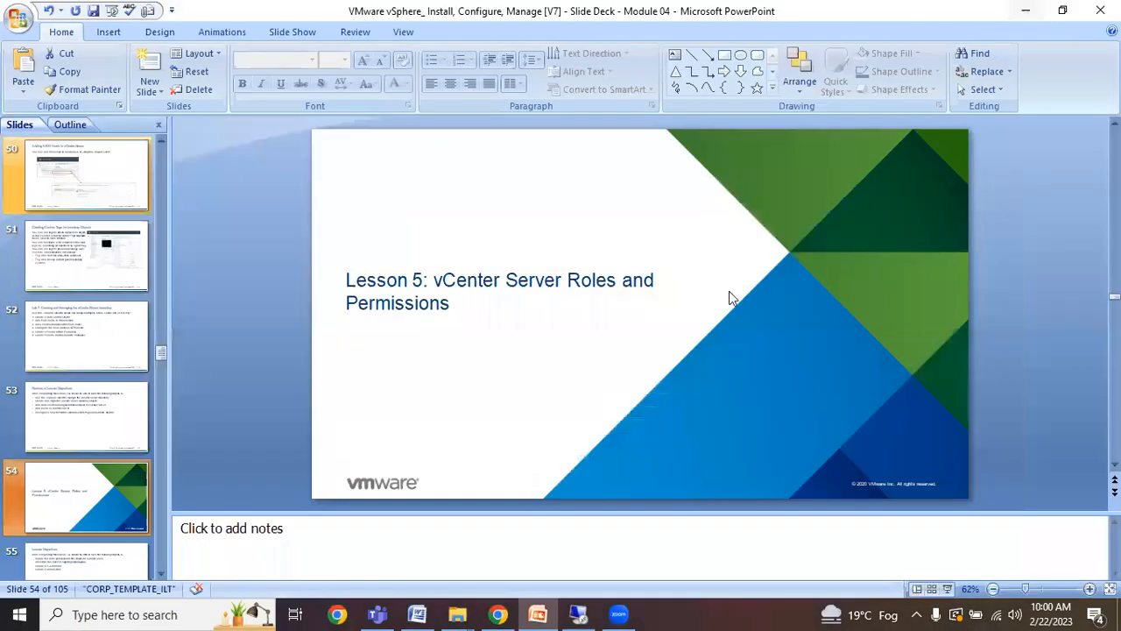
pyautogui.moveTo(586, 607)
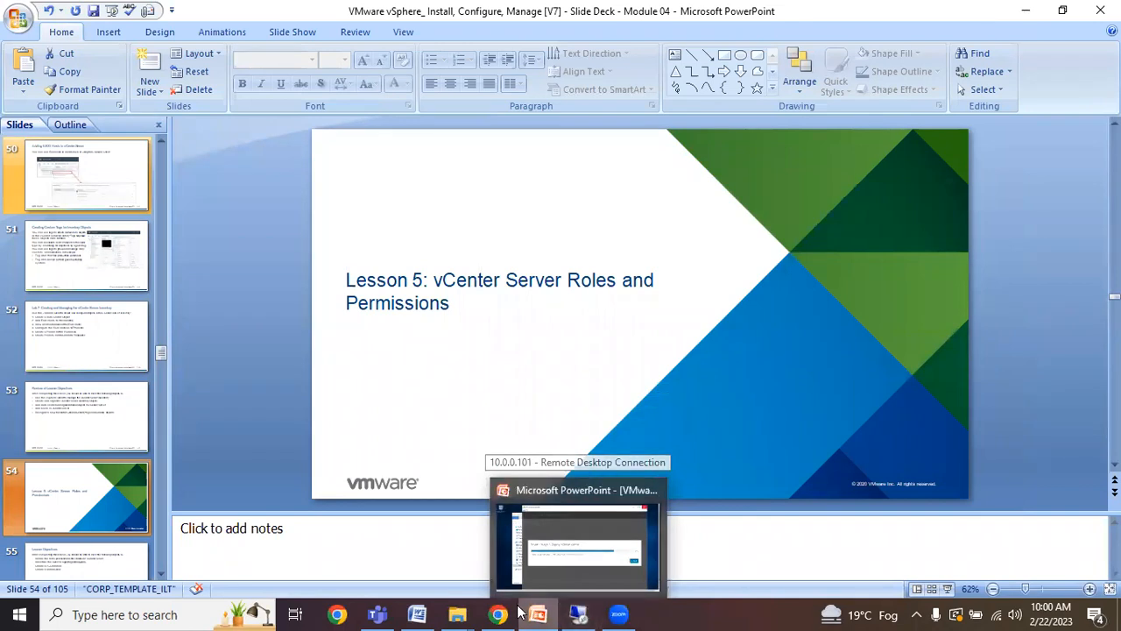
pyautogui.click(517, 563)
pyautogui.click(141, 107)
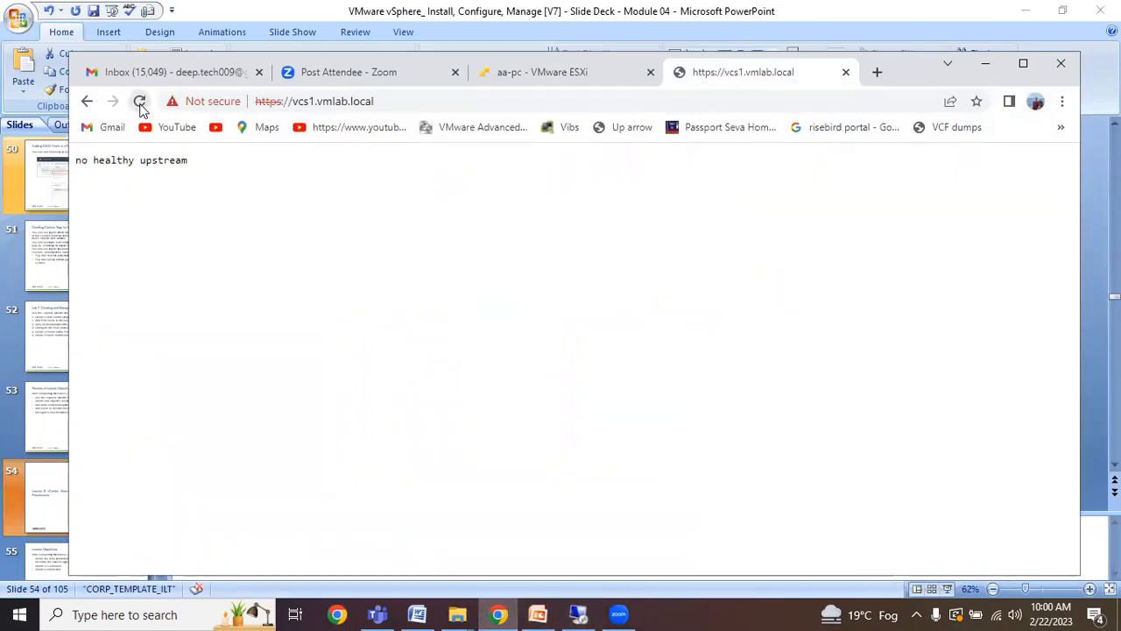
pyautogui.click(877, 74)
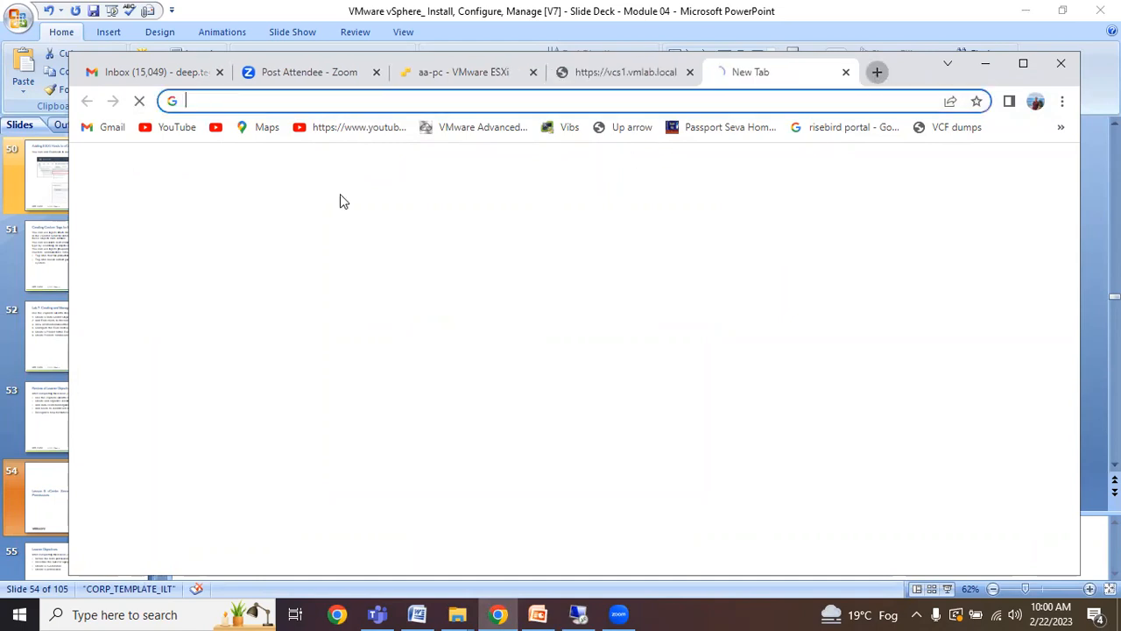
pyautogui.write('ht')
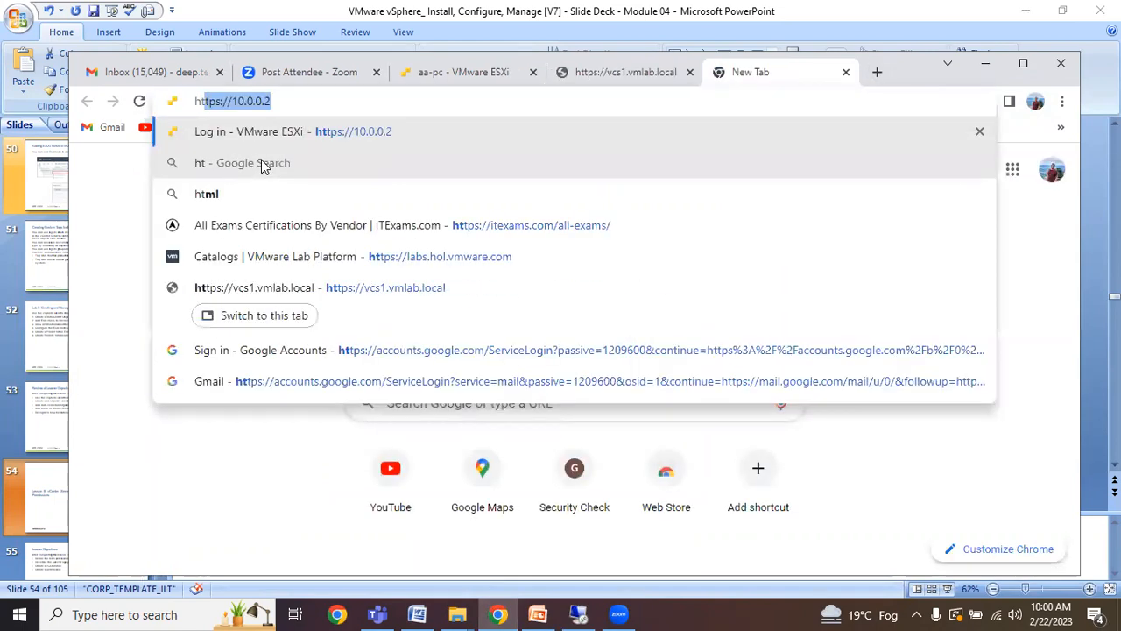
pyautogui.write('tps://')
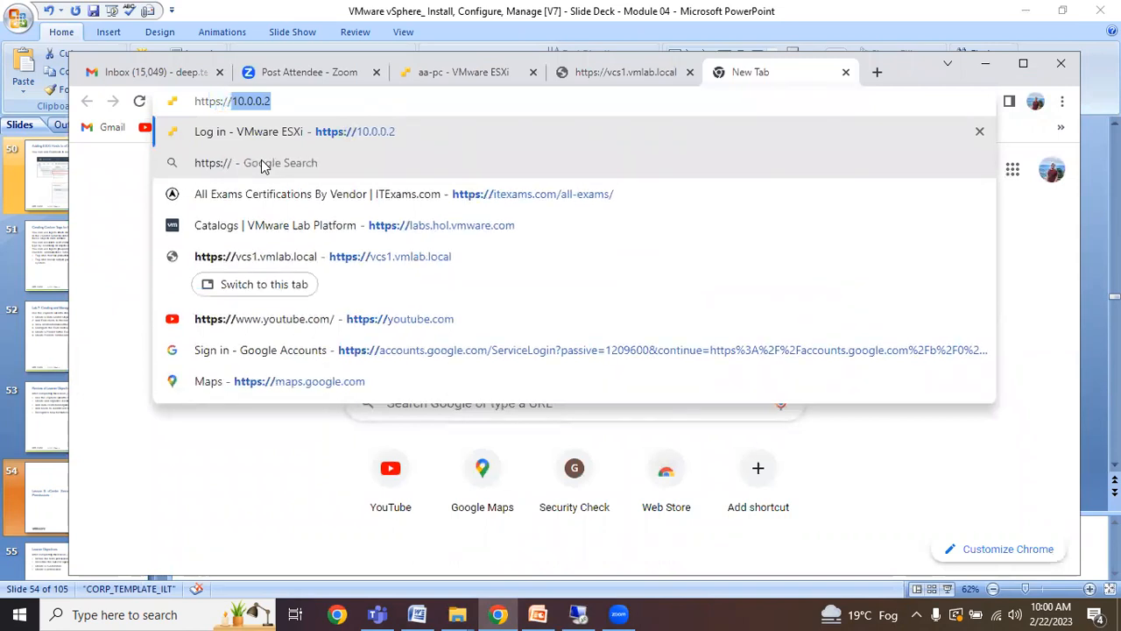
pyautogui.write('vc1')
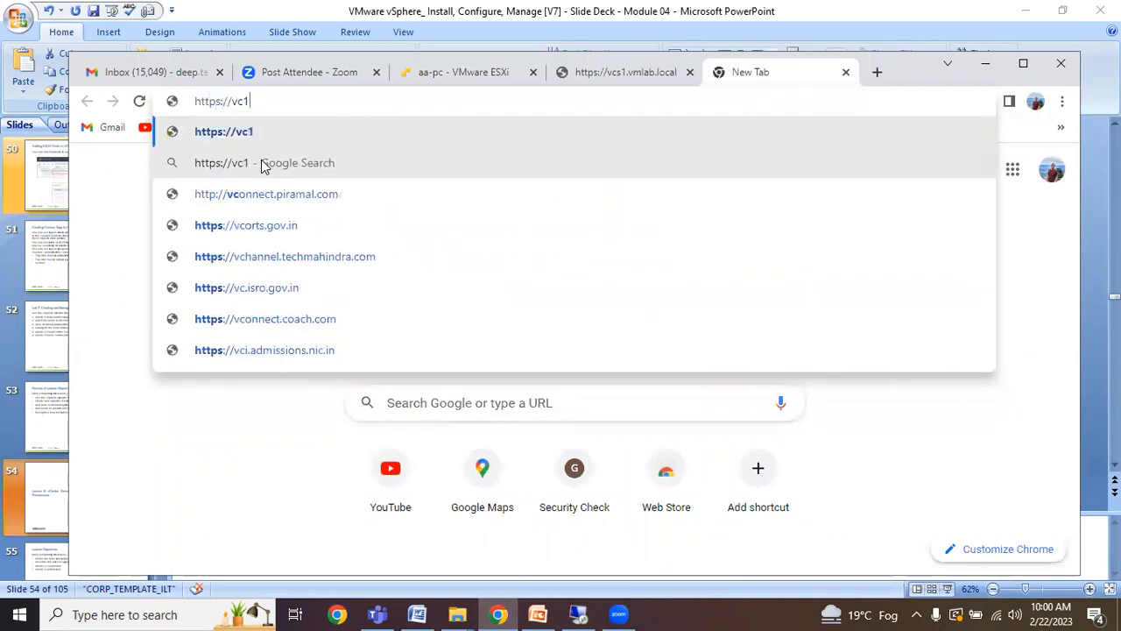
pyautogui.press('BackSpace')
pyautogui.write('s1.vmlab.local')
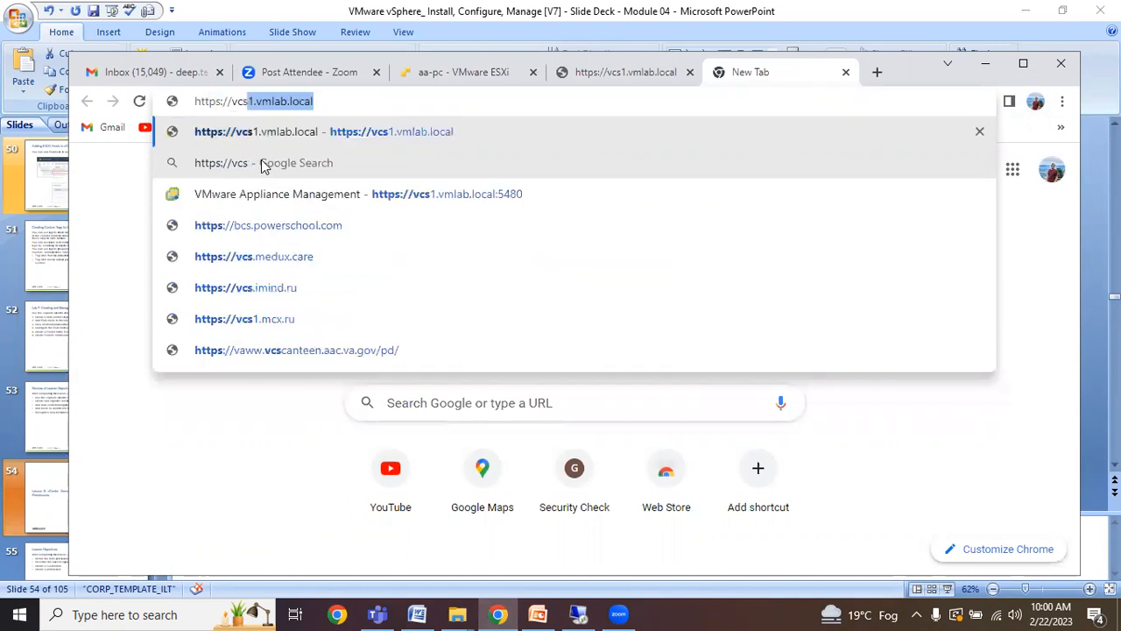
pyautogui.click(336, 102)
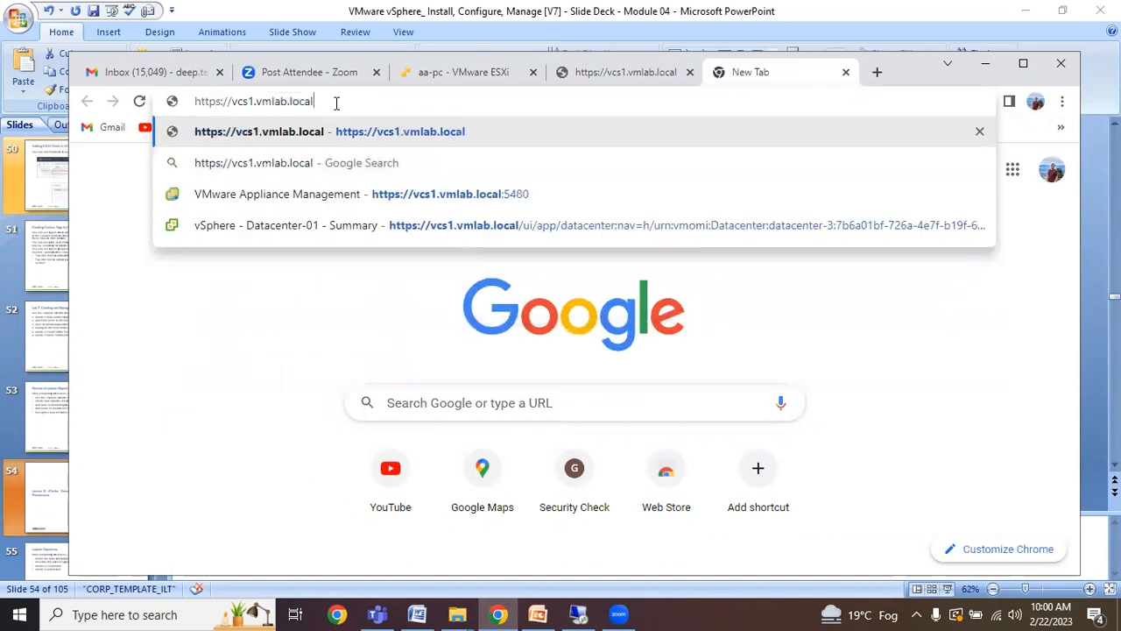
pyautogui.write(':5480')
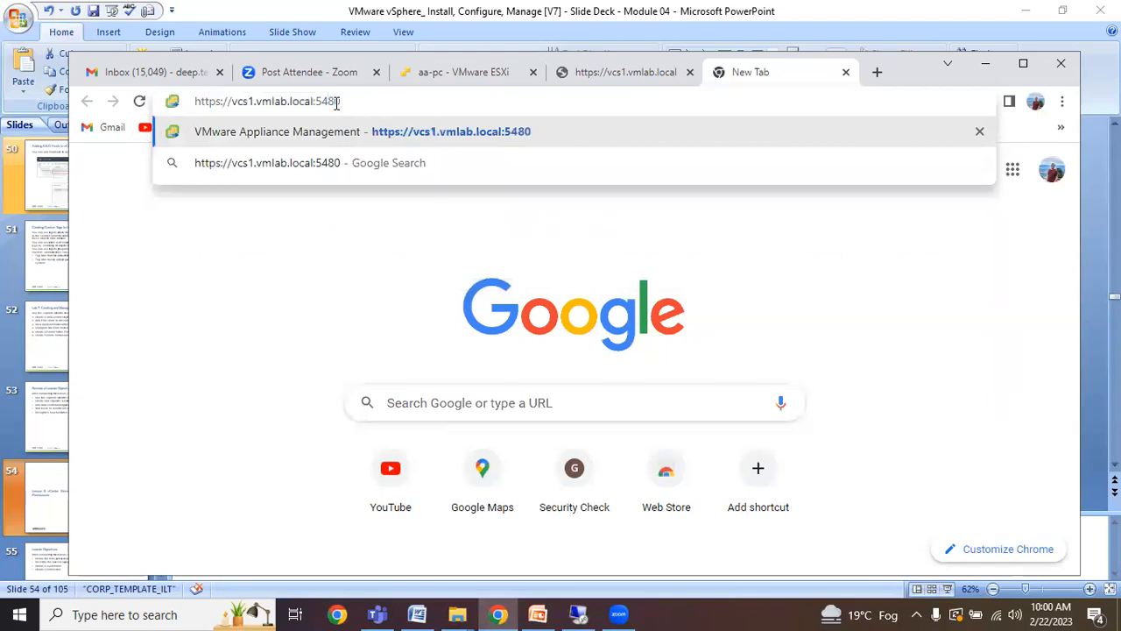
pyautogui.press('Return')
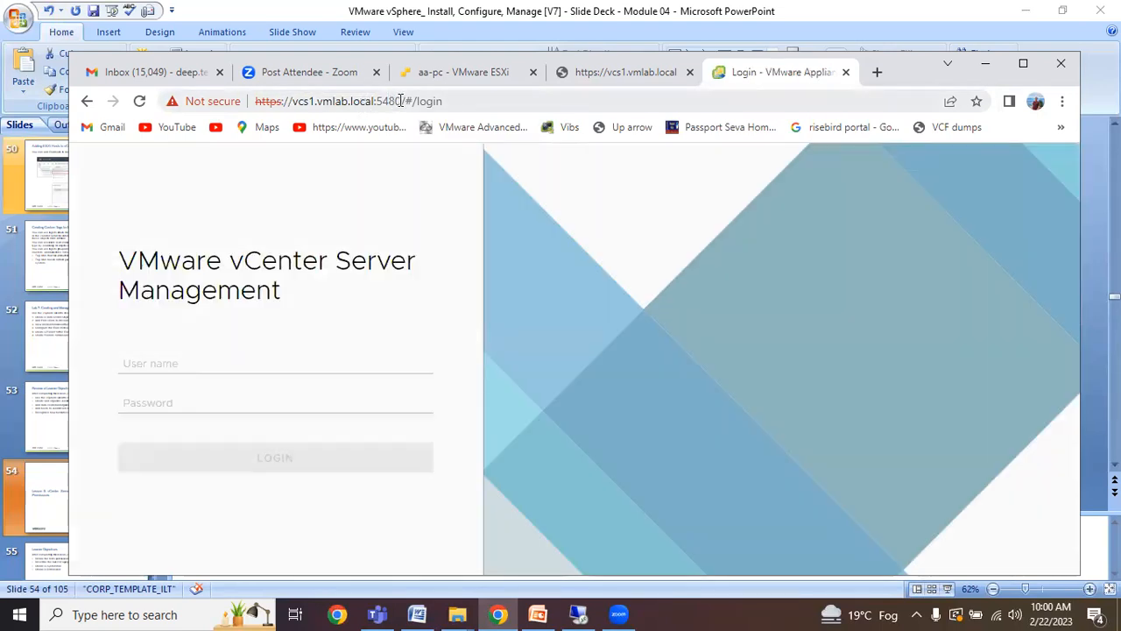
# Sign in to vCenter Server Management as root with the root password.
pyautogui.click(261, 366)
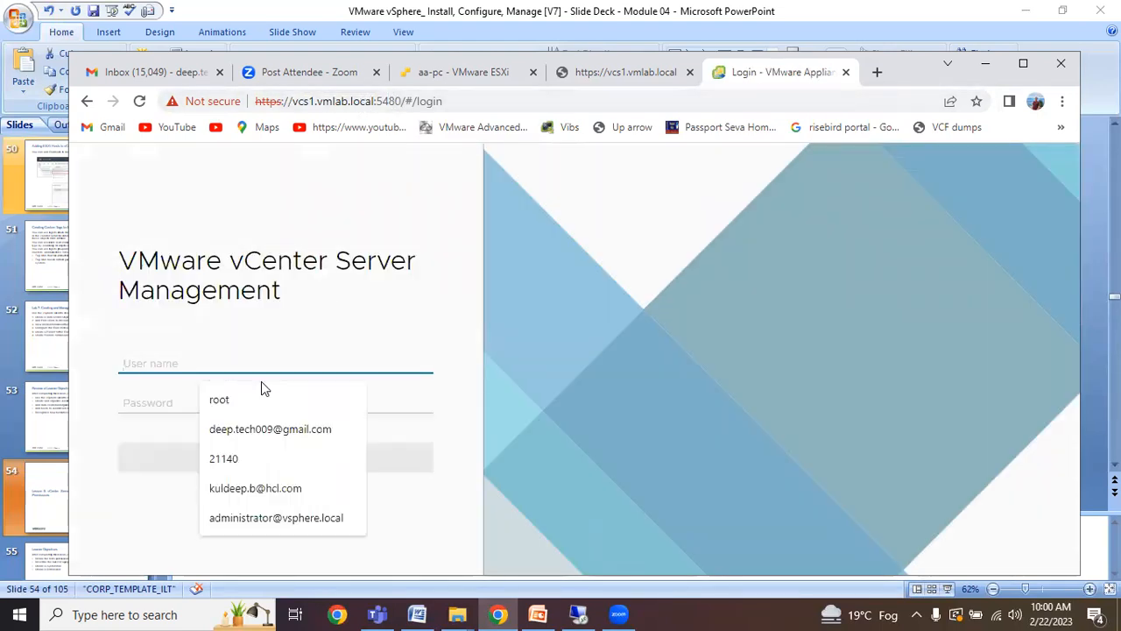
pyautogui.click(257, 396)
pyautogui.click(213, 402)
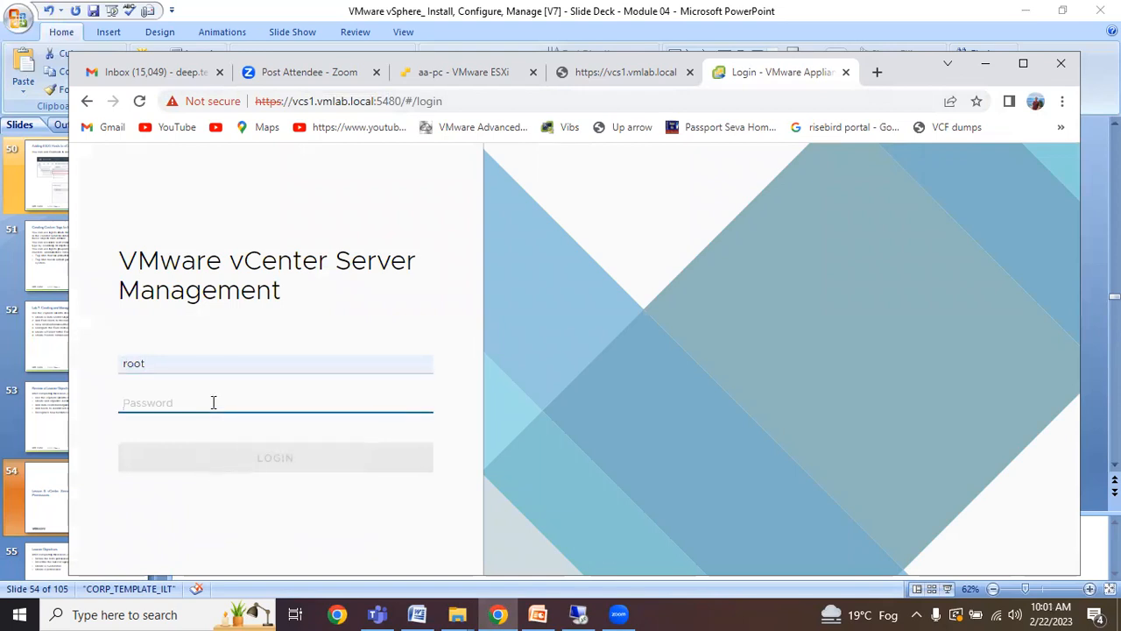
pyautogui.write('•••••••')
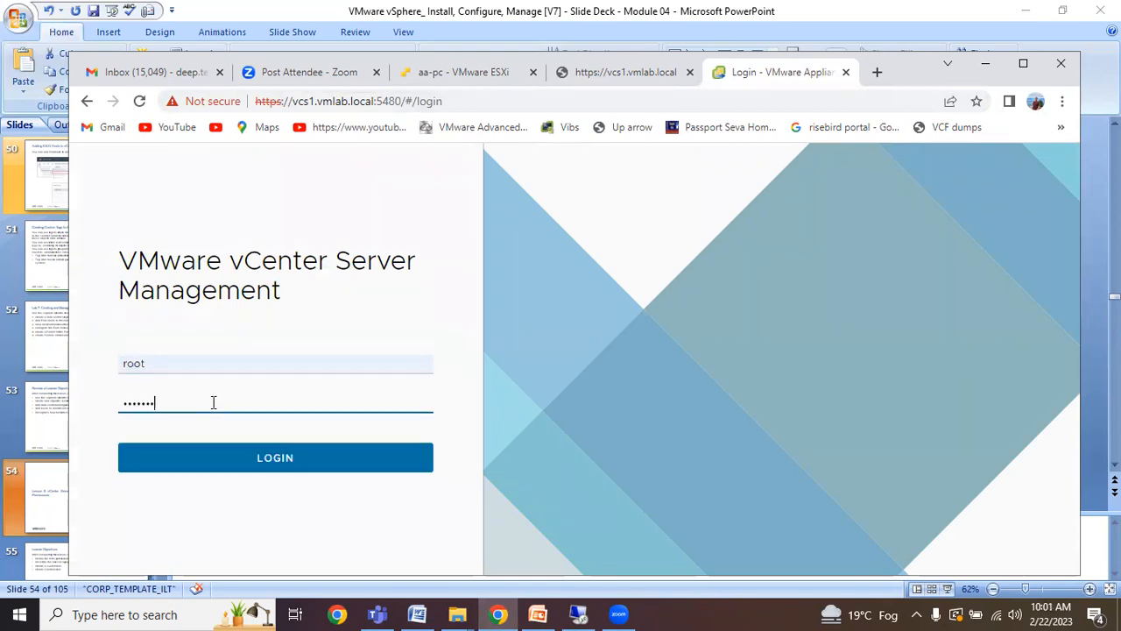
pyautogui.click(312, 464)
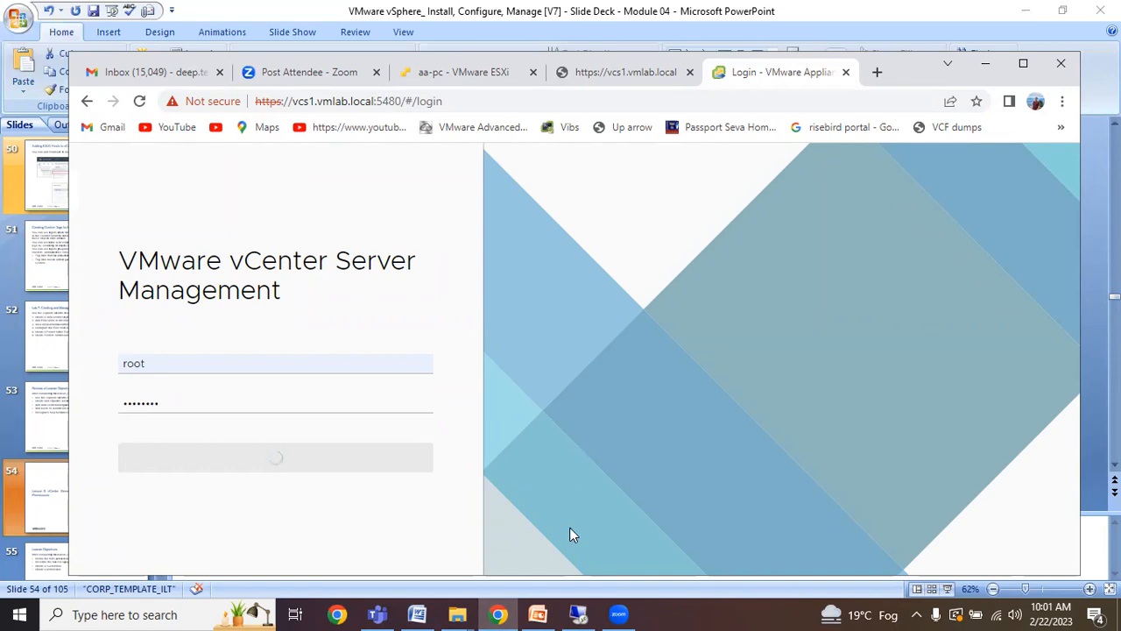
# Check the remote installer, then reload the login page and sign in as root again.
pyautogui.moveTo(578, 614)
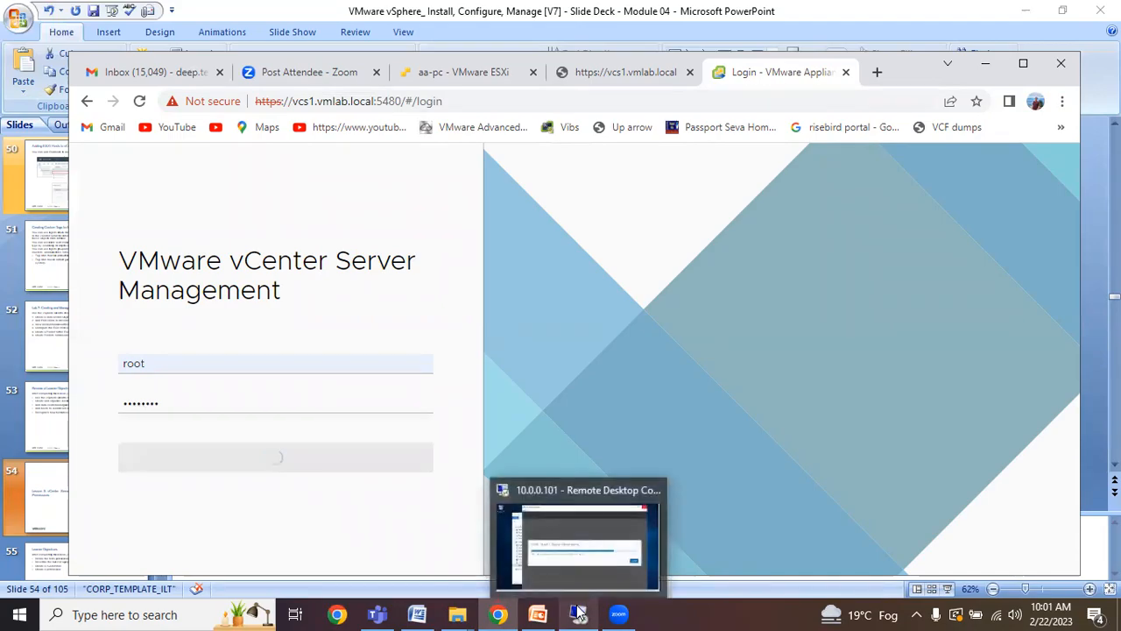
pyautogui.click(593, 547)
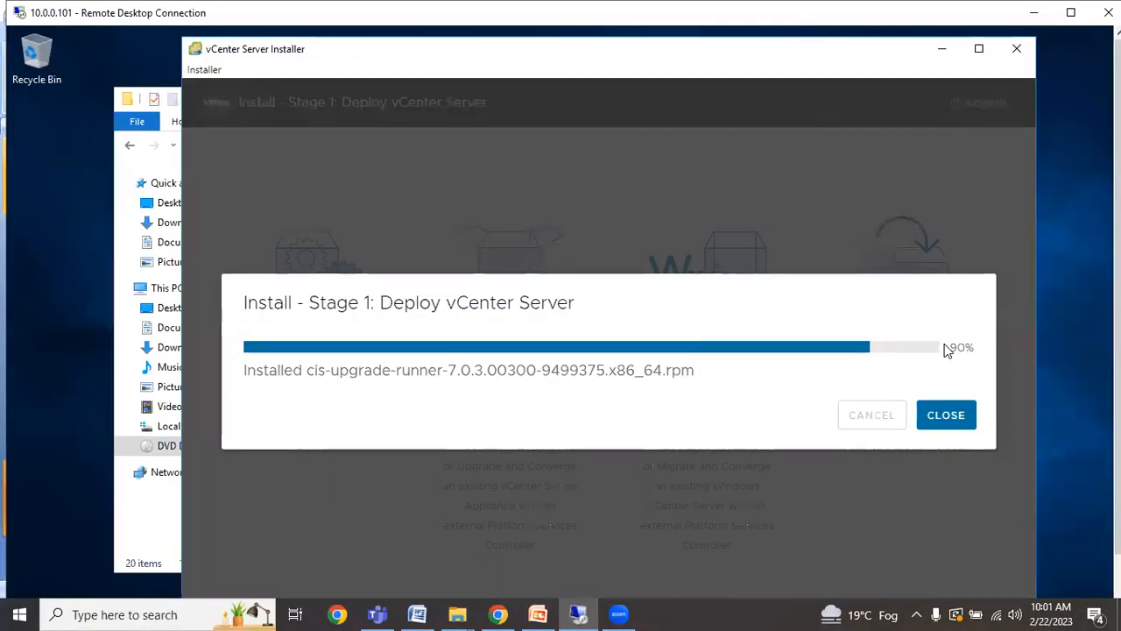
pyautogui.click(1037, 16)
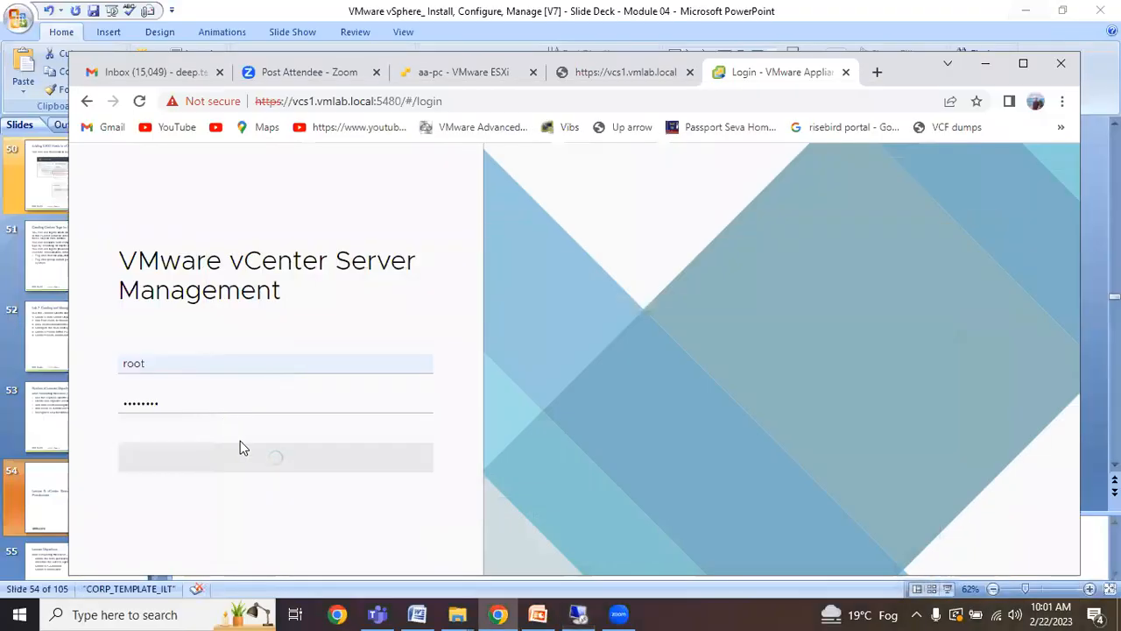
pyautogui.click(139, 102)
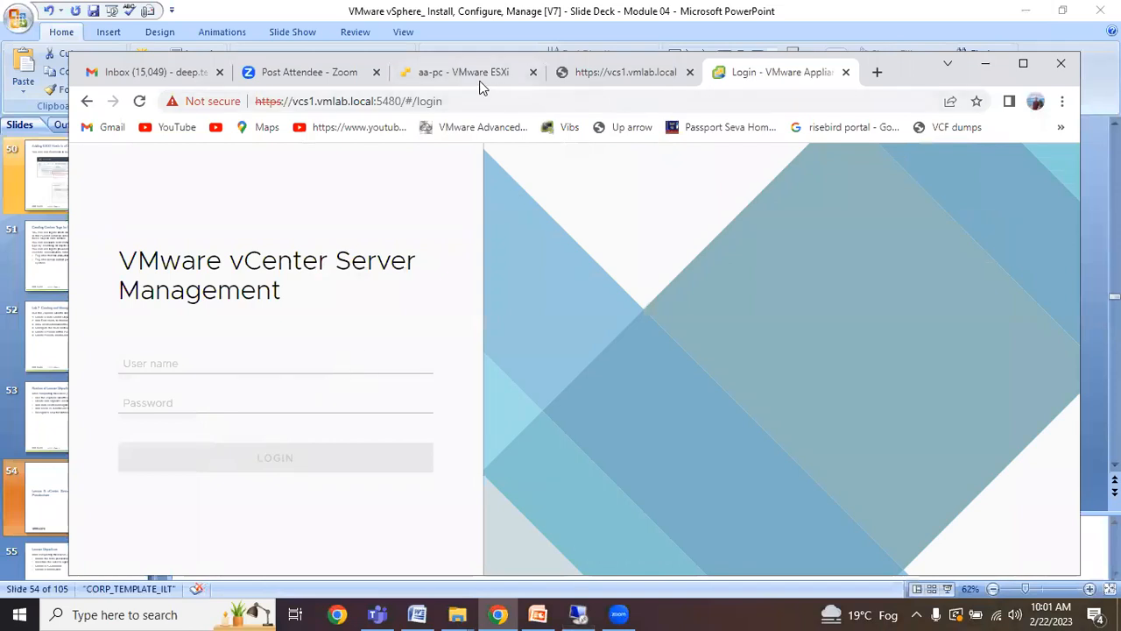
pyautogui.click(184, 361)
pyautogui.click(218, 405)
pyautogui.click(191, 406)
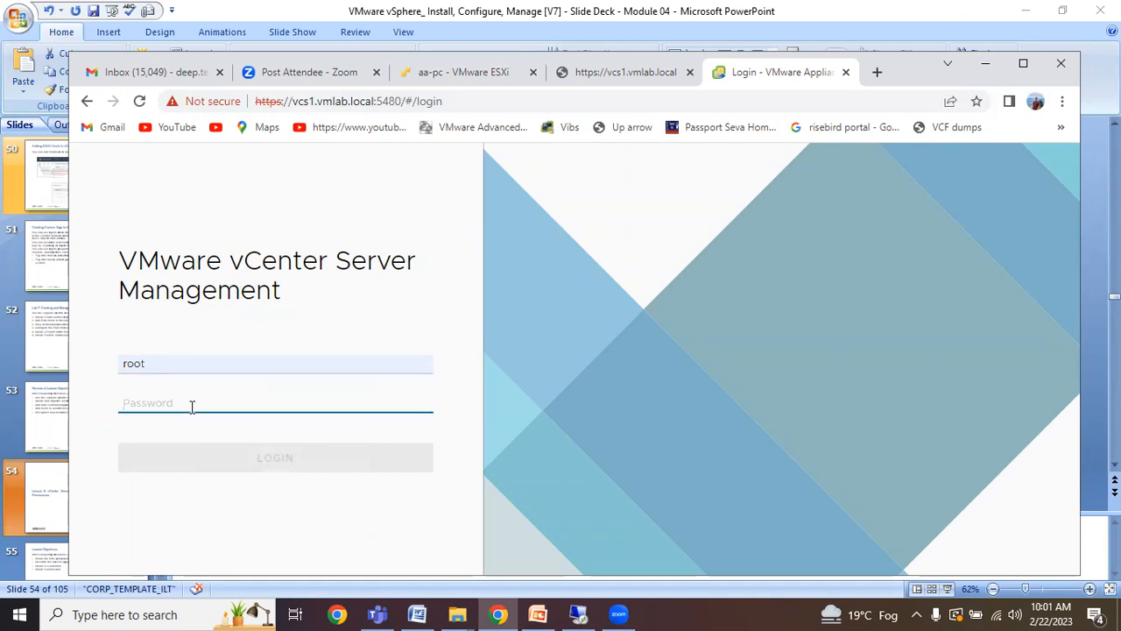
pyautogui.write('VMware')
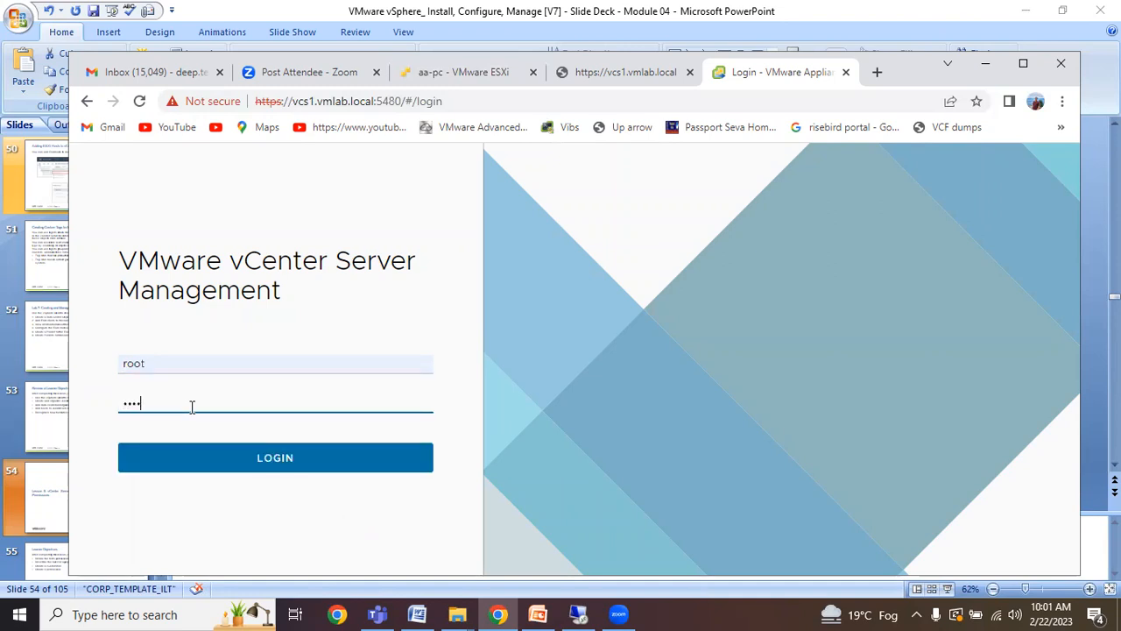
pyautogui.write('1')
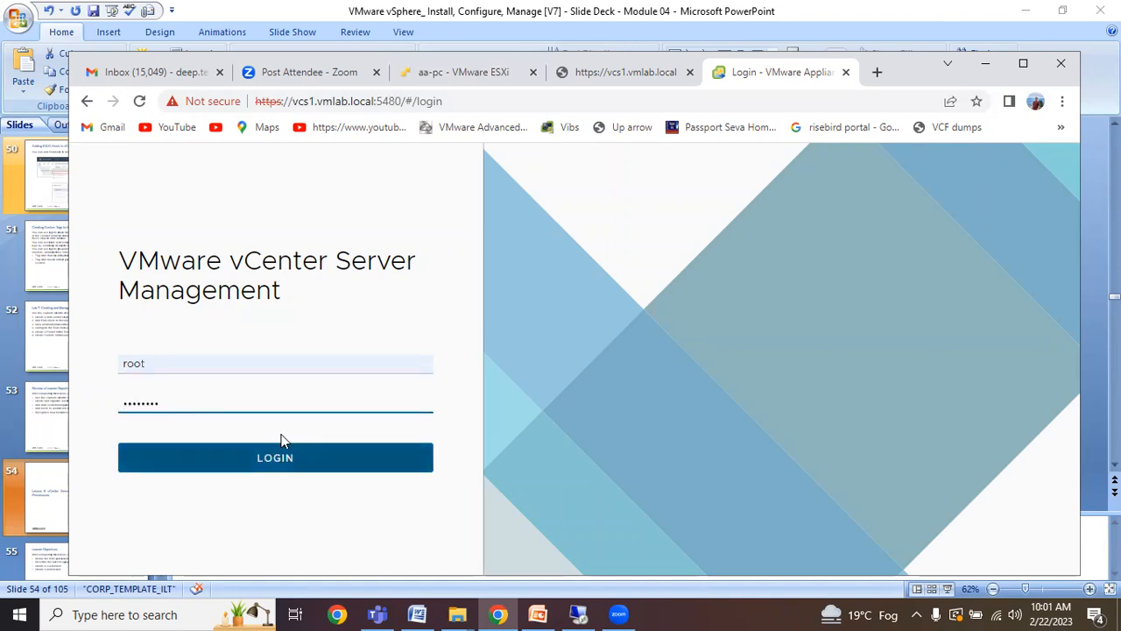
pyautogui.click(278, 460)
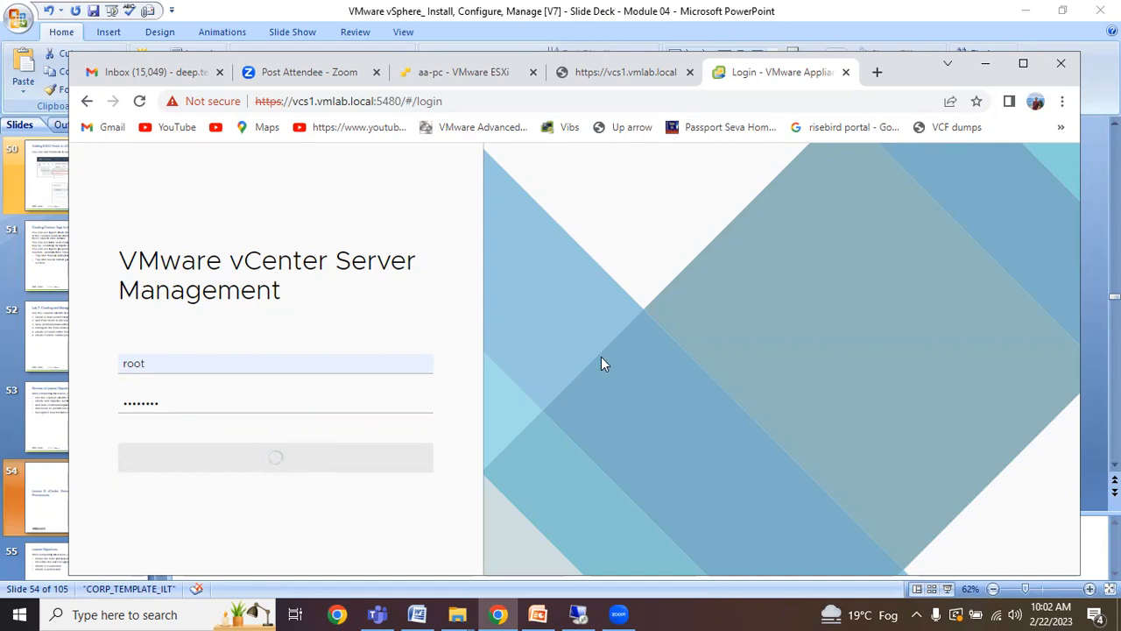
# Close the broken vcs1.vmlab.local and stalled login tabs, then bring up the remote desktop session.
pyautogui.click(439, 73)
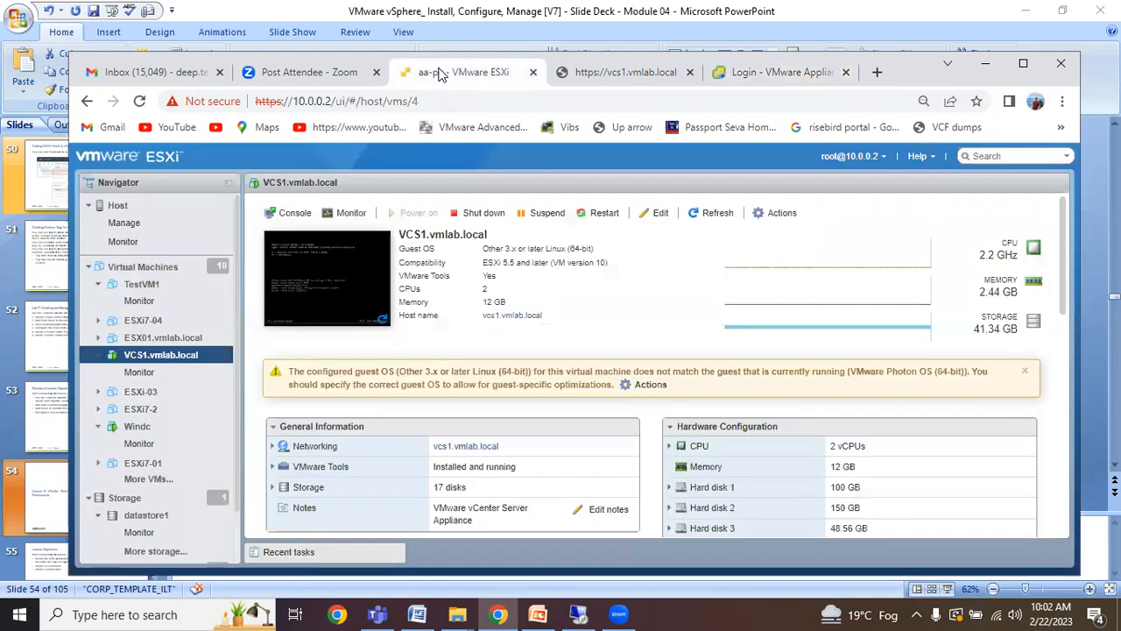
pyautogui.click(591, 77)
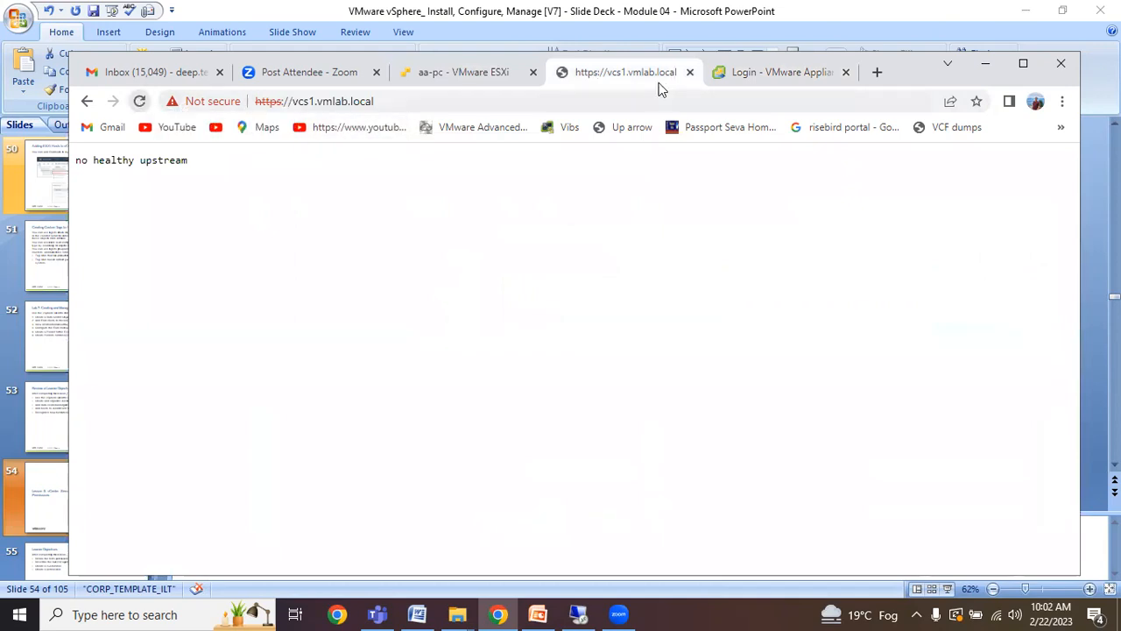
pyautogui.click(689, 72)
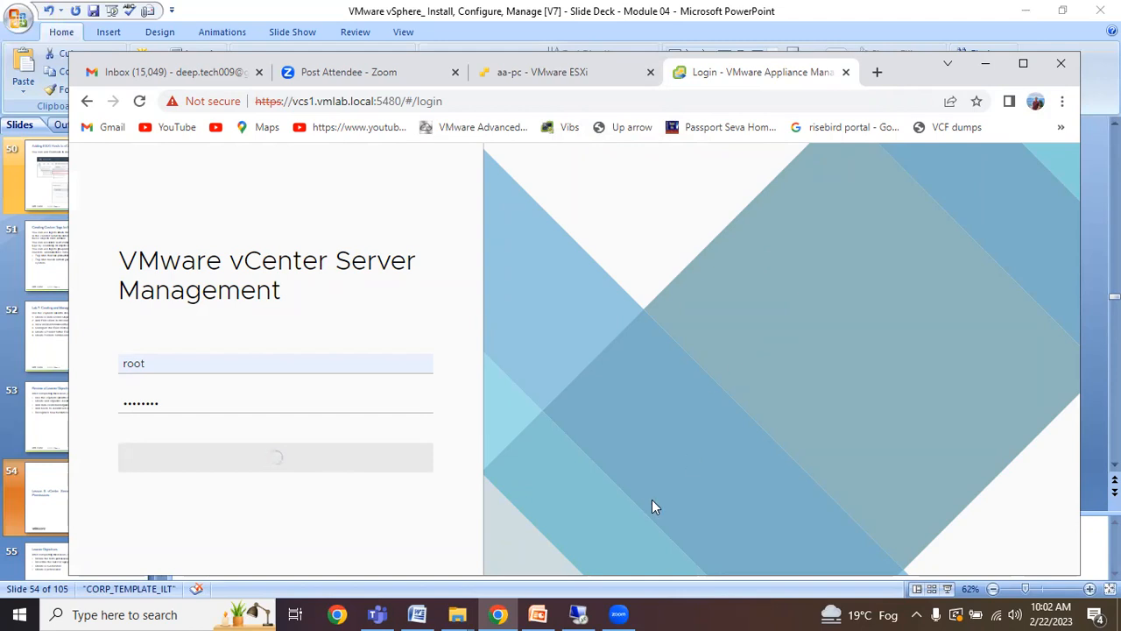
pyautogui.click(846, 72)
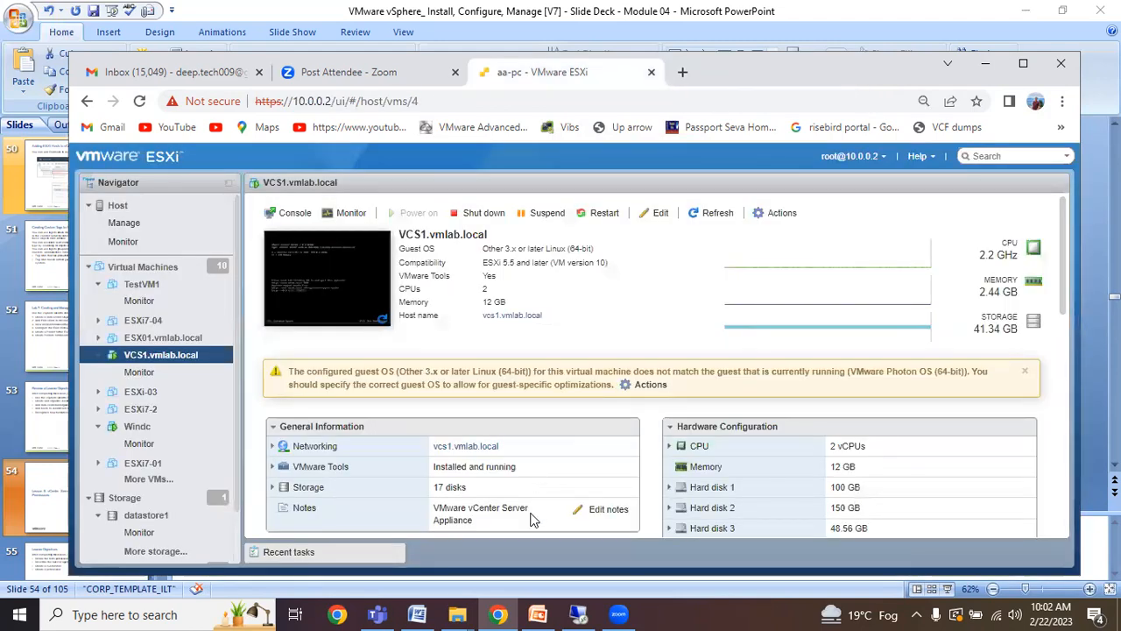
pyautogui.click(579, 613)
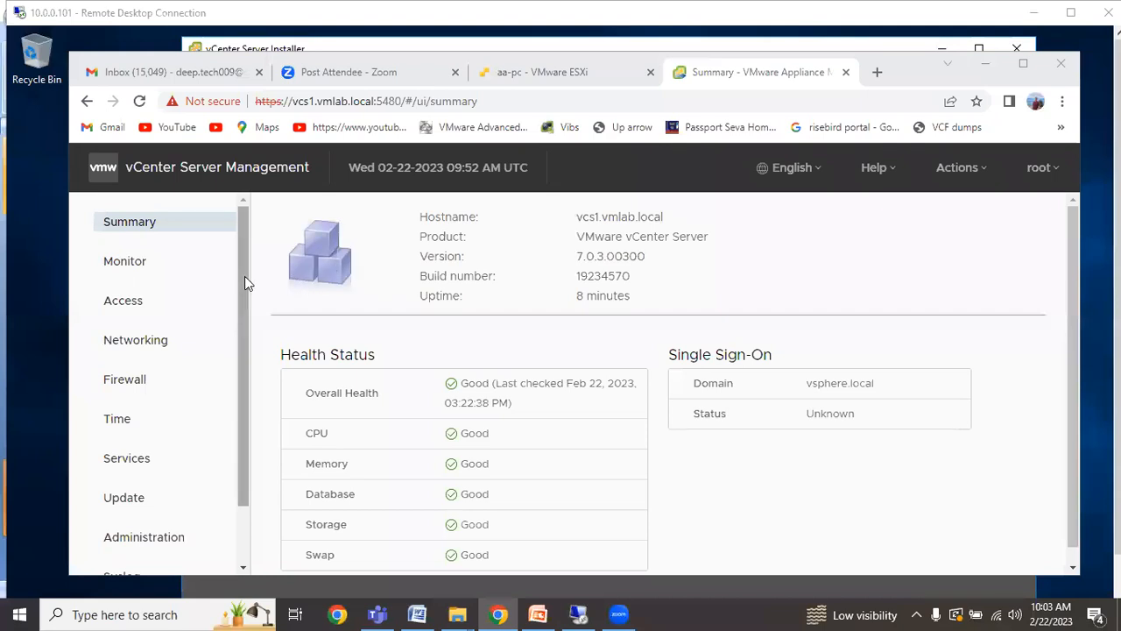
# Maximize Chrome, review the Monitor page's Disks, Network and Database tabs, then open Access Settings.
pyautogui.click(1023, 64)
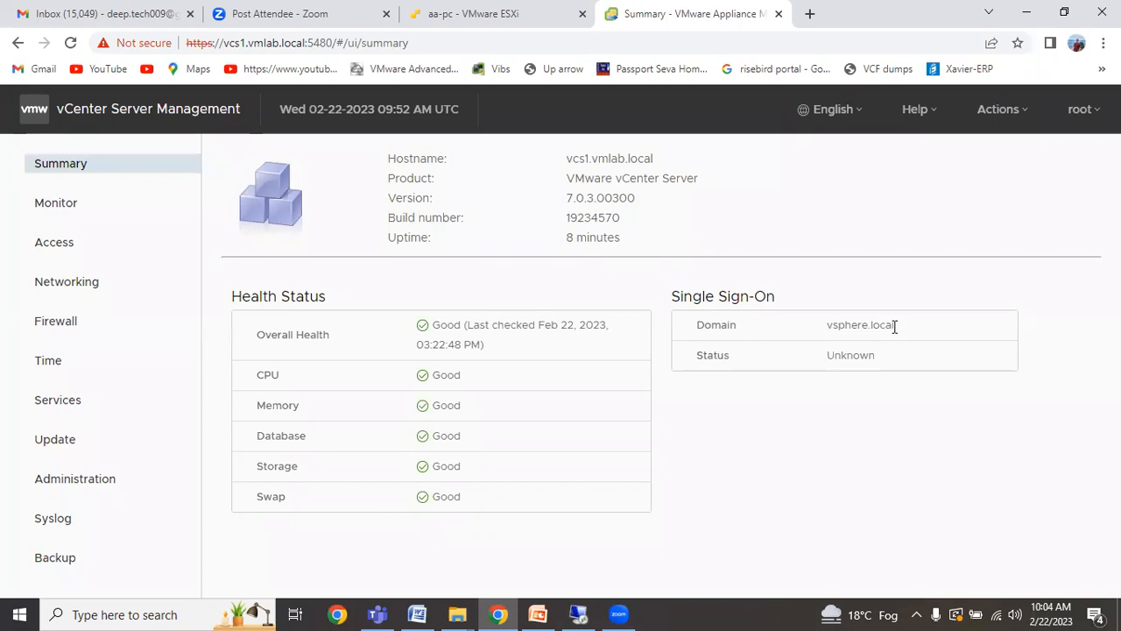
pyautogui.moveTo(892, 326); pyautogui.dragTo(825, 327)
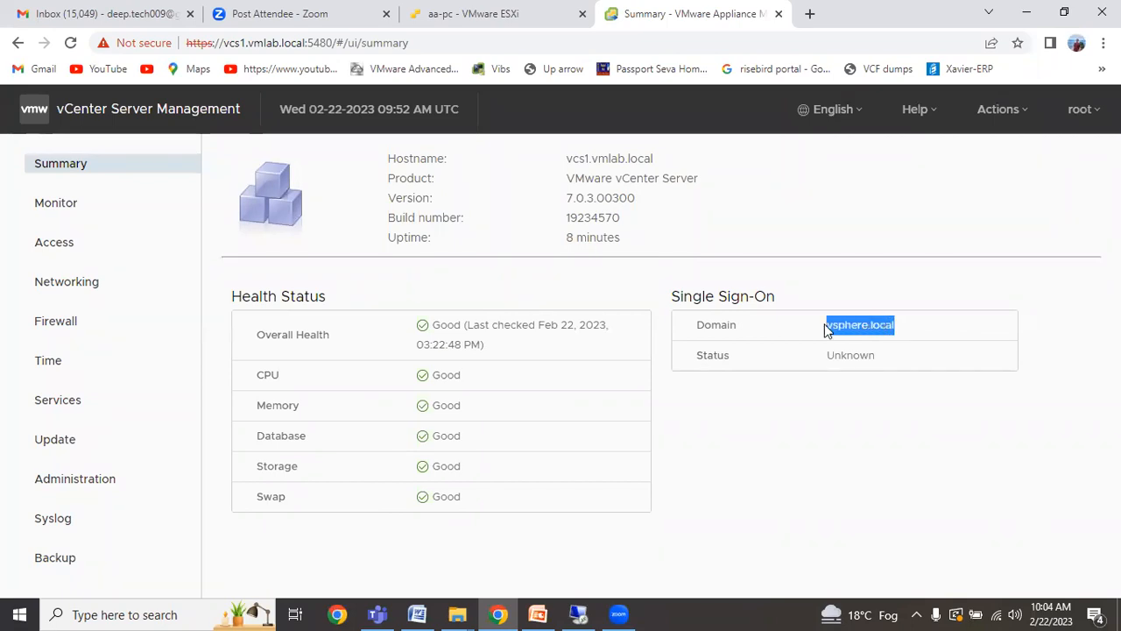
pyautogui.click(52, 206)
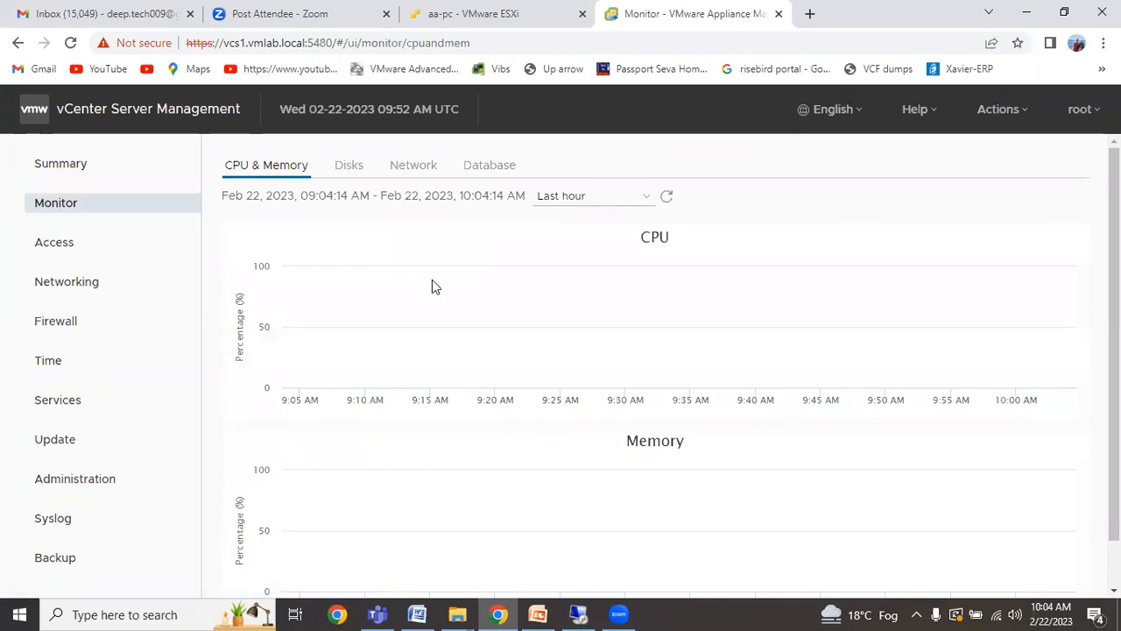
pyautogui.click(347, 166)
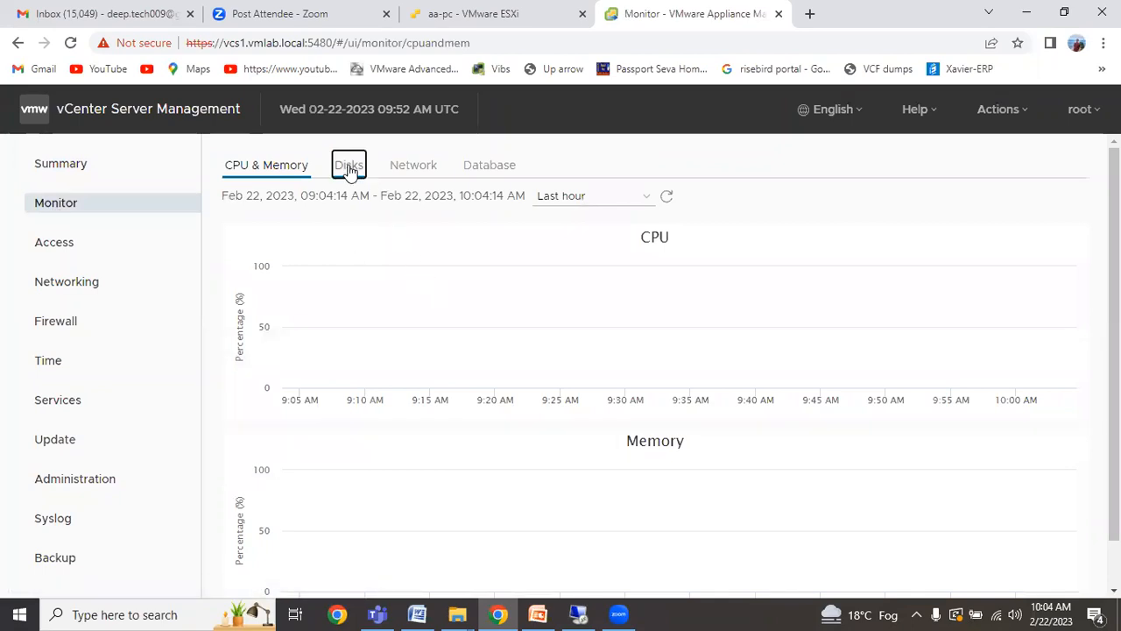
pyautogui.click(404, 170)
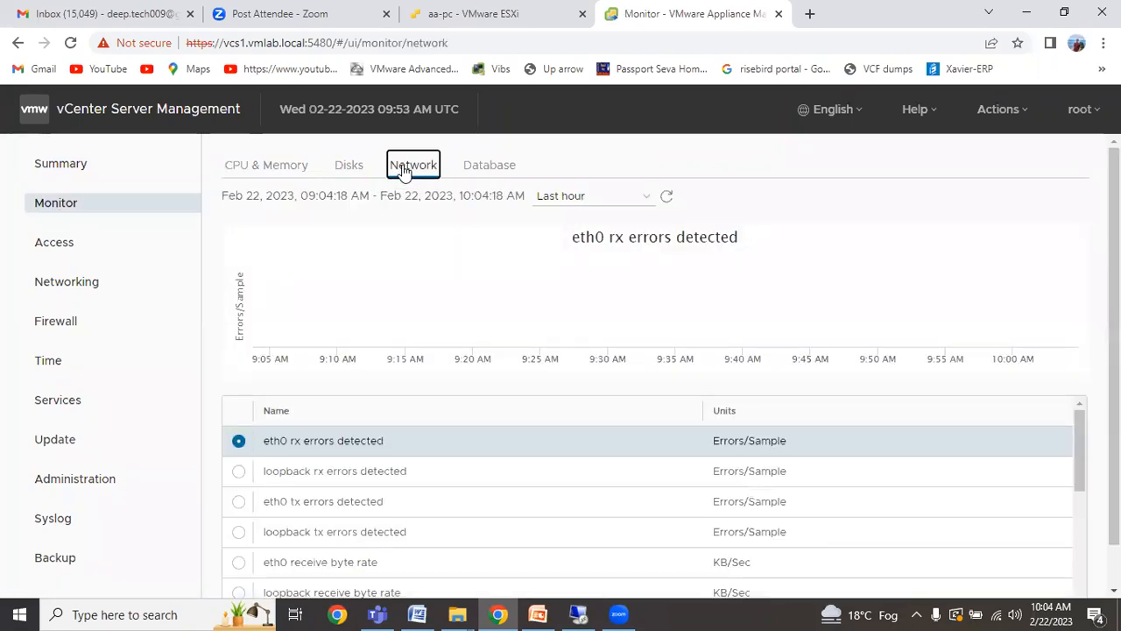
pyautogui.click(469, 173)
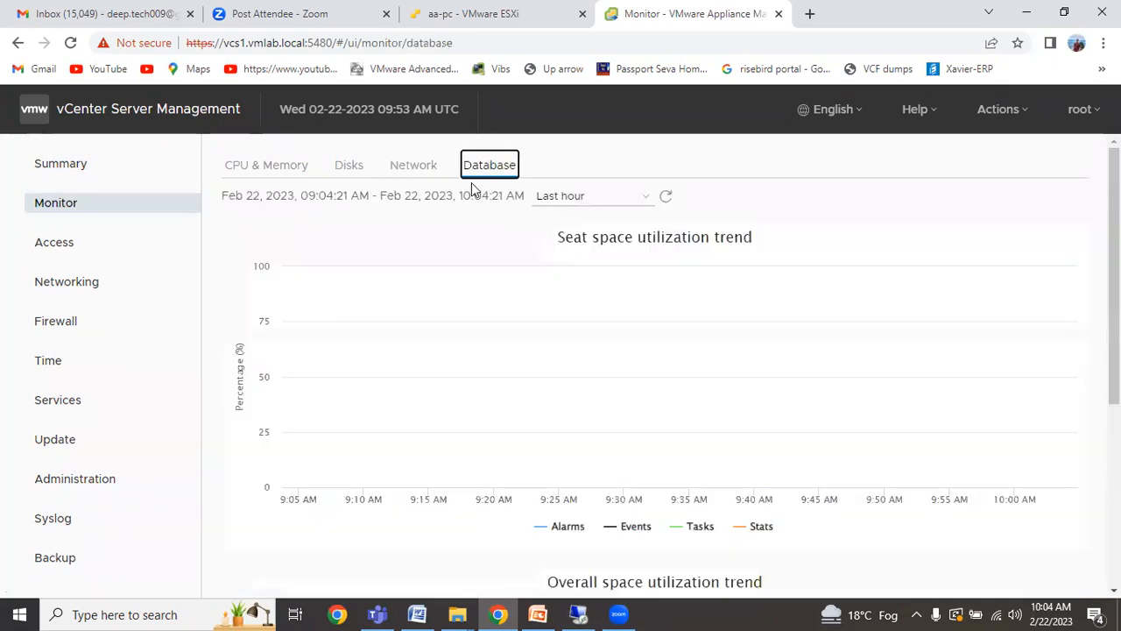
pyautogui.scroll(-1, 444, 359)
pyautogui.scroll(1, 443, 359)
pyautogui.click(77, 257)
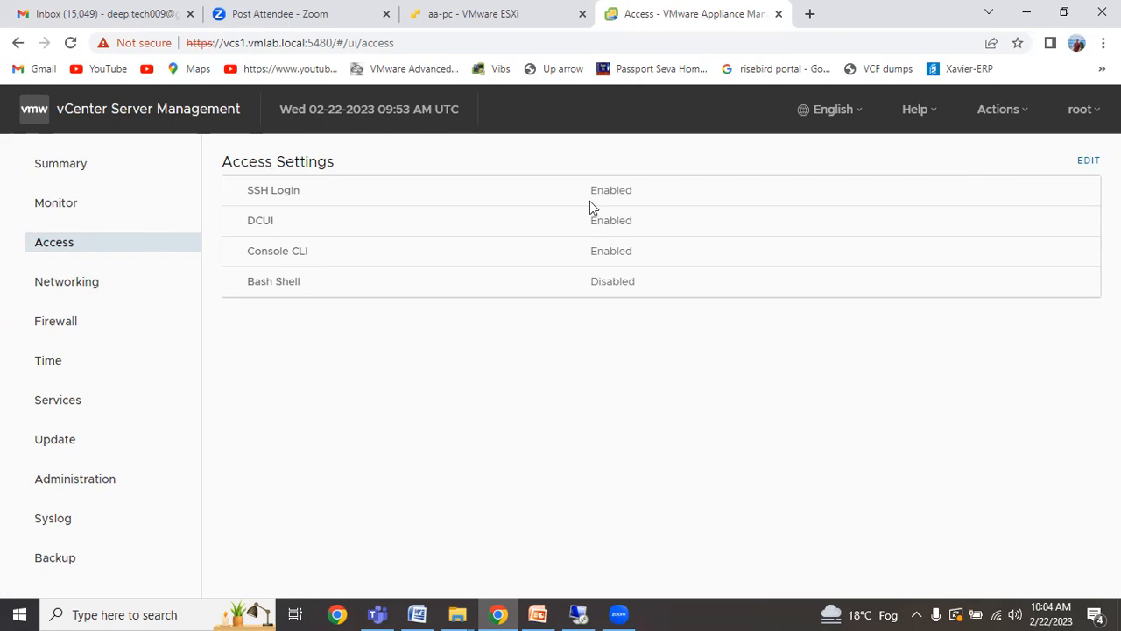
# Confirm SSH Login is Enabled without changing access settings, and glance at the VCS1 VM on the ESXi host.
pyautogui.moveTo(642, 187); pyautogui.dragTo(588, 194)
pyautogui.click(1089, 162)
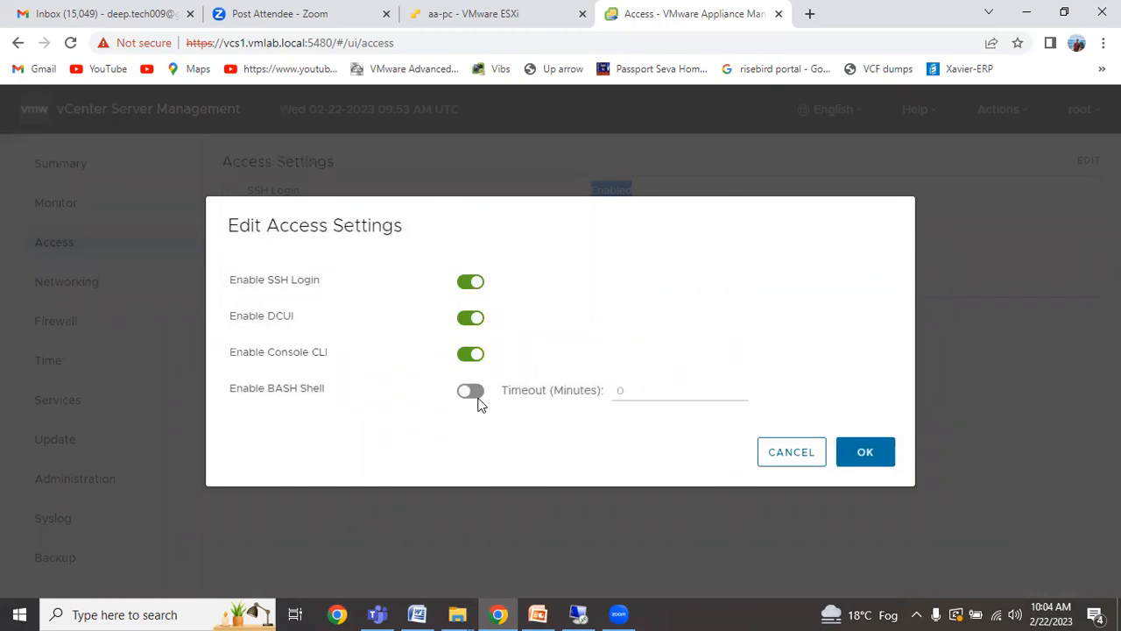
pyautogui.click(784, 458)
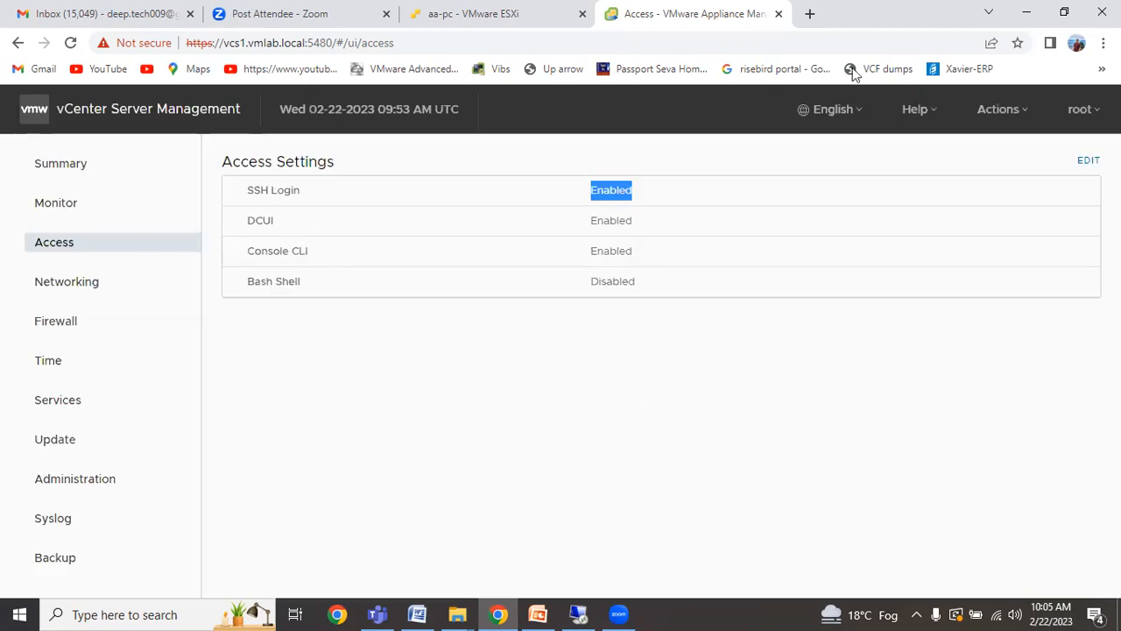
pyautogui.click(1074, 12)
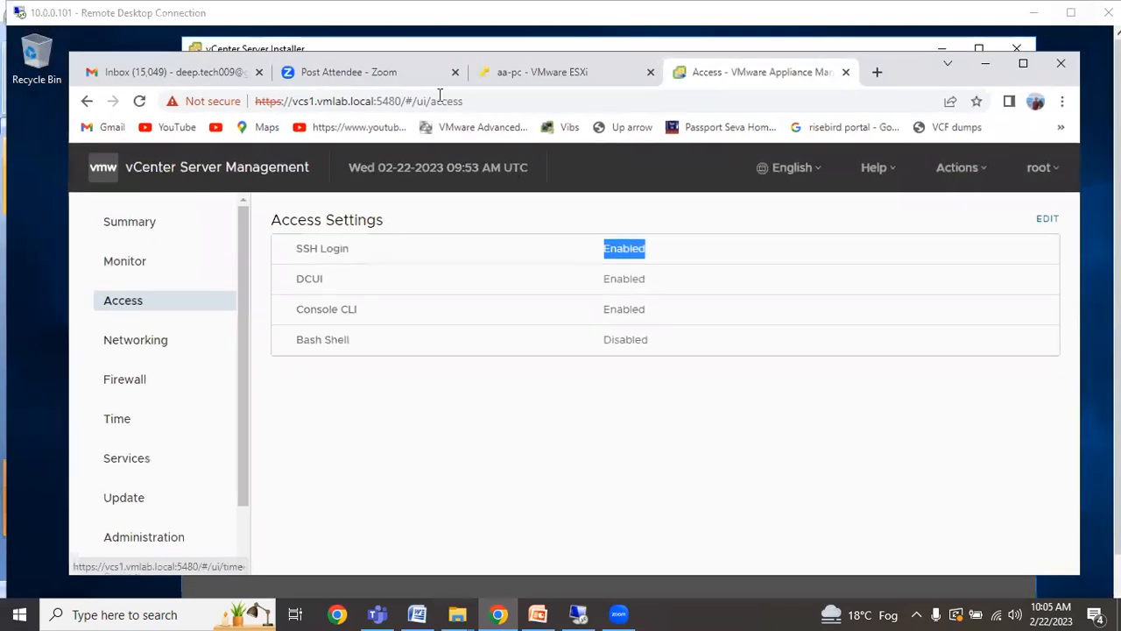
pyautogui.click(564, 67)
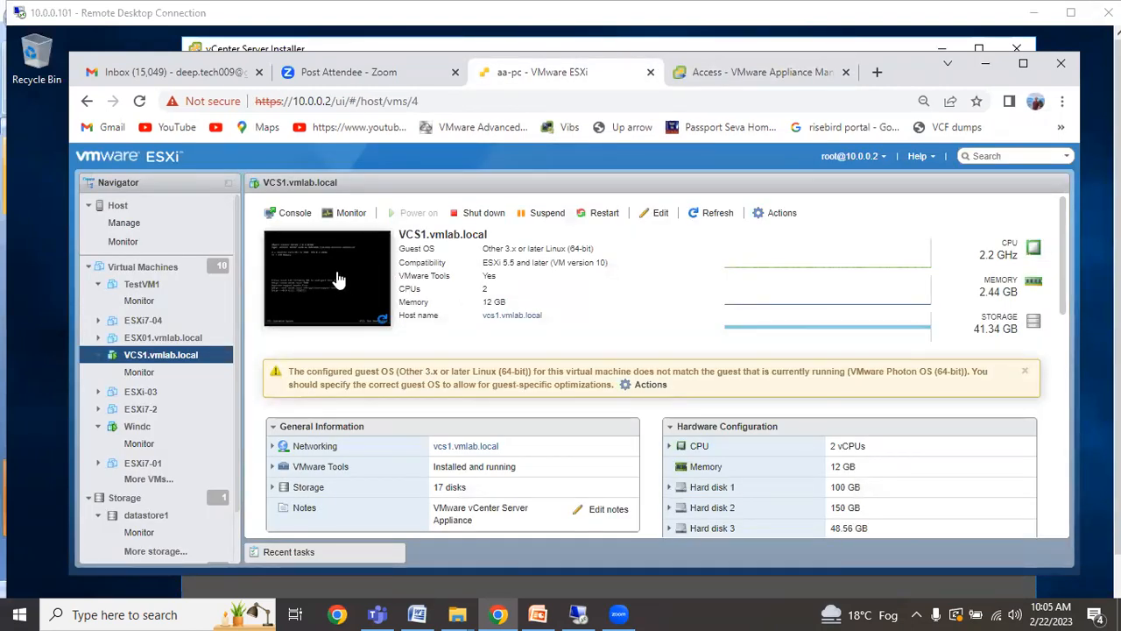
pyautogui.click(766, 73)
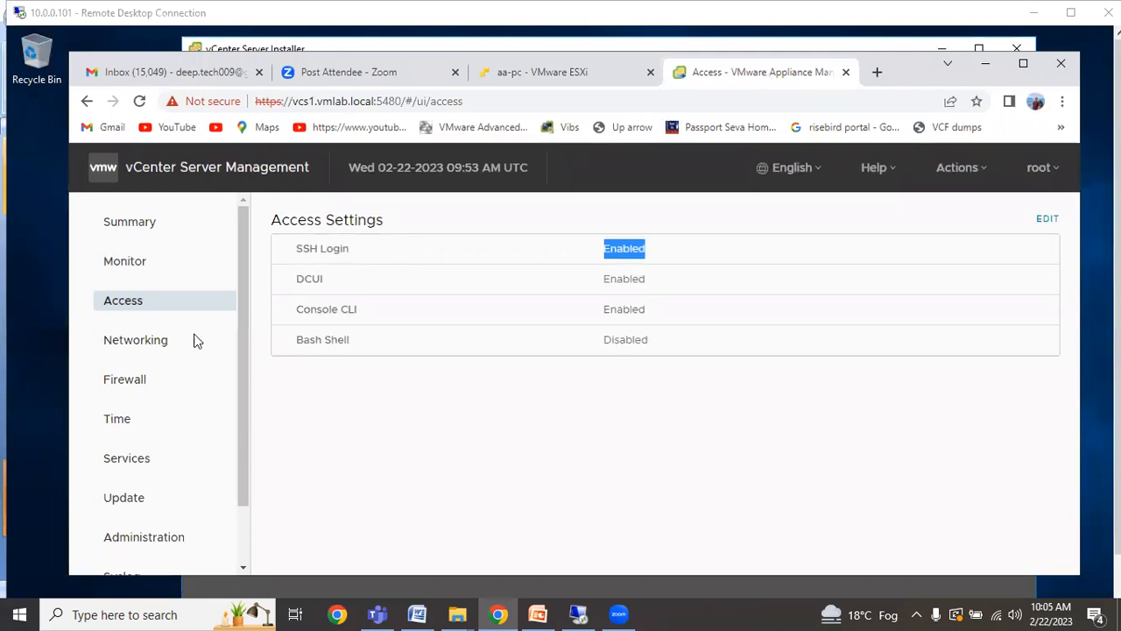
# Review hostname vcs1.vmlab.local and NIC 0 status Up, MAC and IPv4, then edit Proxy Settings.
pyautogui.click(163, 346)
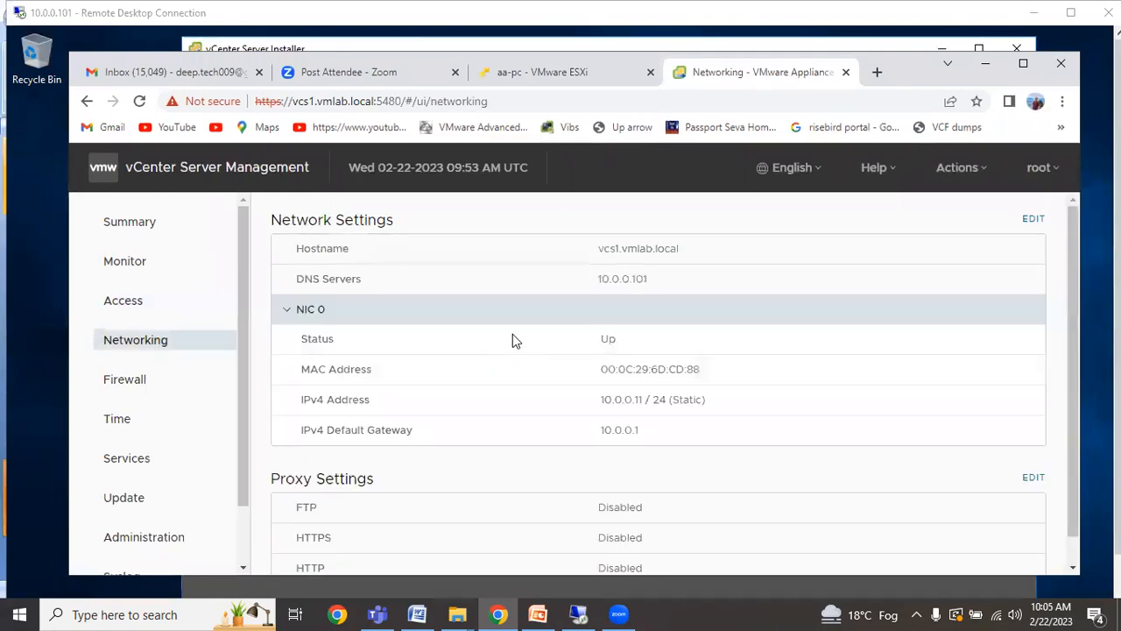
pyautogui.click(1022, 63)
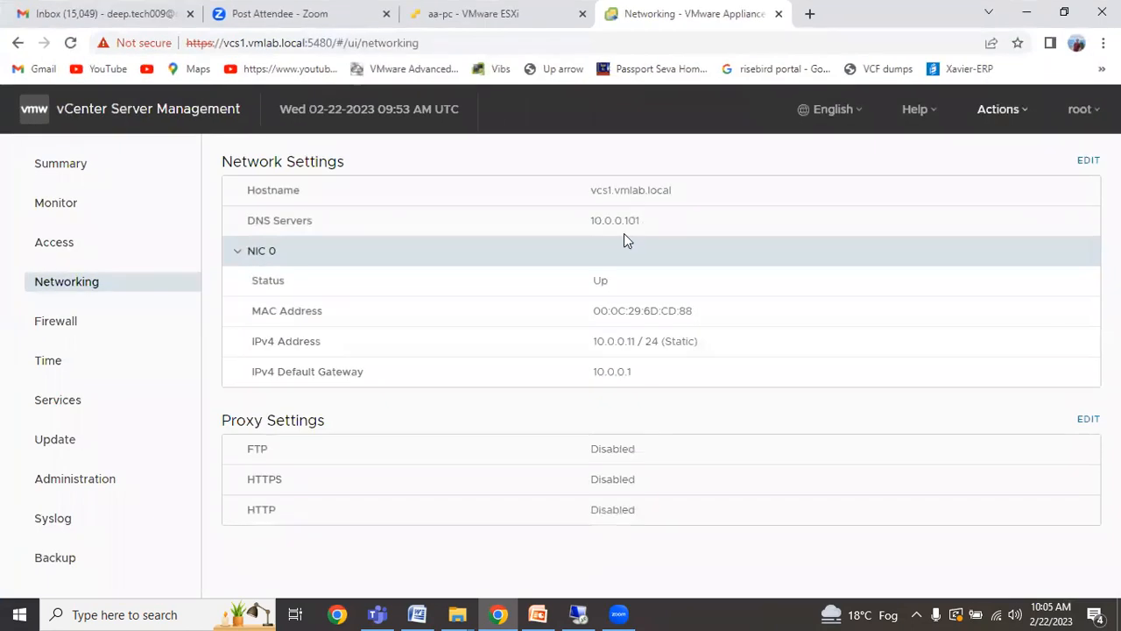
pyautogui.moveTo(675, 192); pyautogui.dragTo(582, 193)
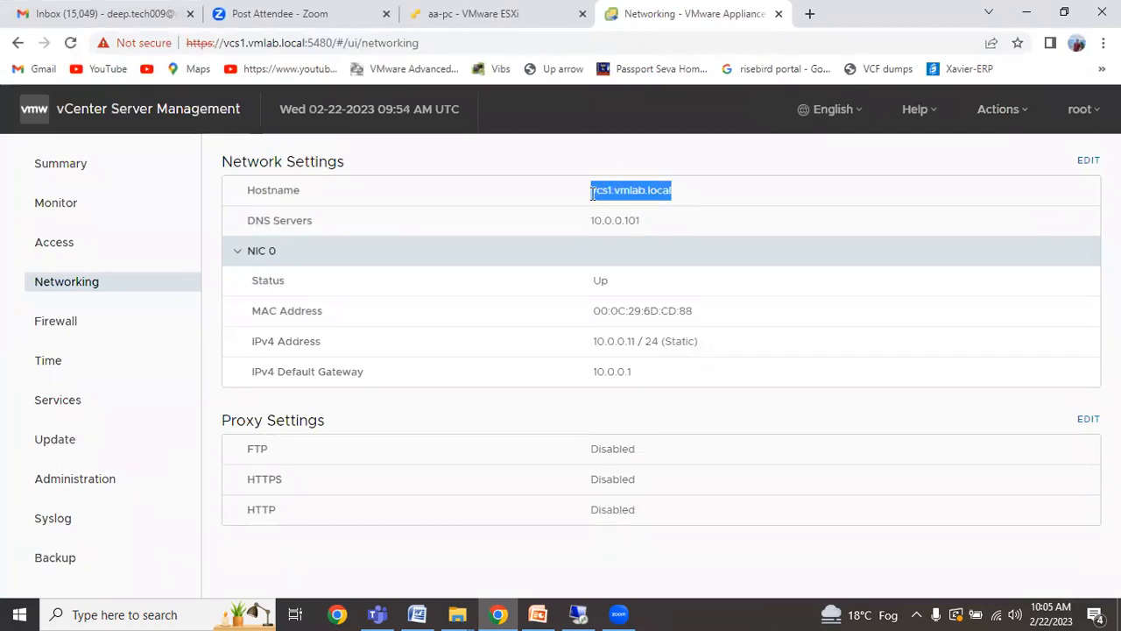
pyautogui.moveTo(634, 293); pyautogui.dragTo(538, 293)
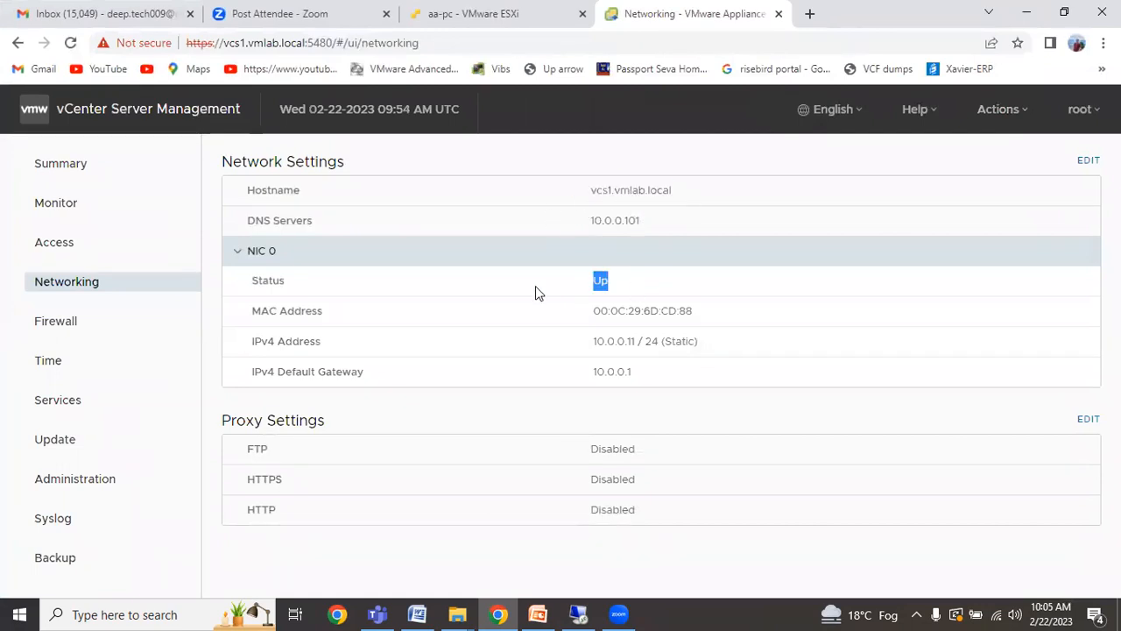
pyautogui.moveTo(699, 323); pyautogui.dragTo(576, 320)
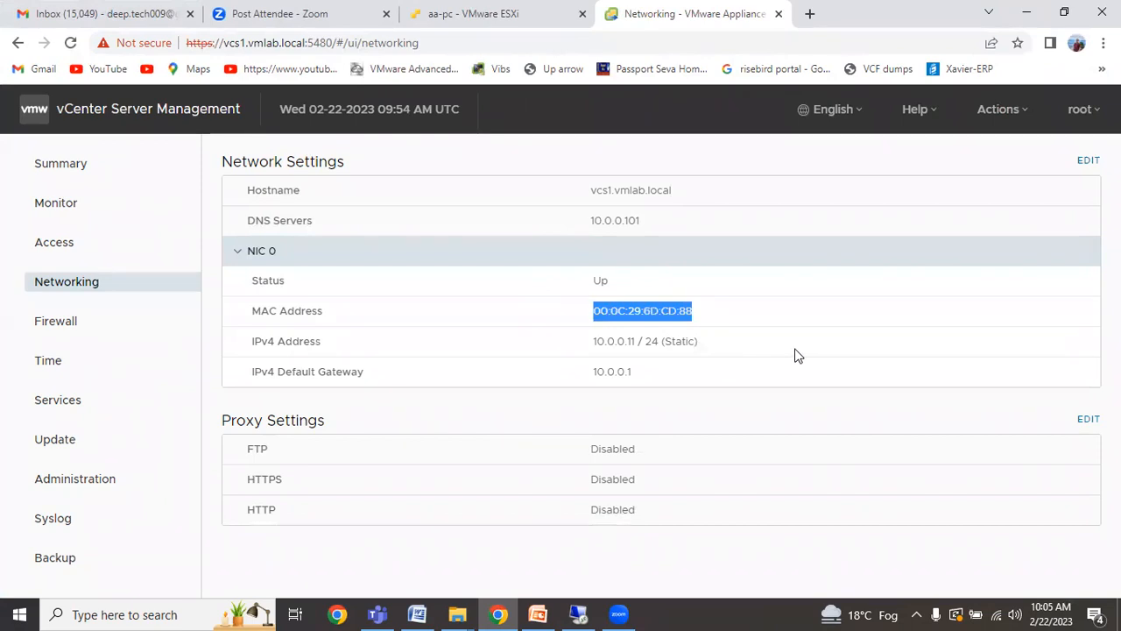
pyautogui.moveTo(717, 346); pyautogui.dragTo(565, 349)
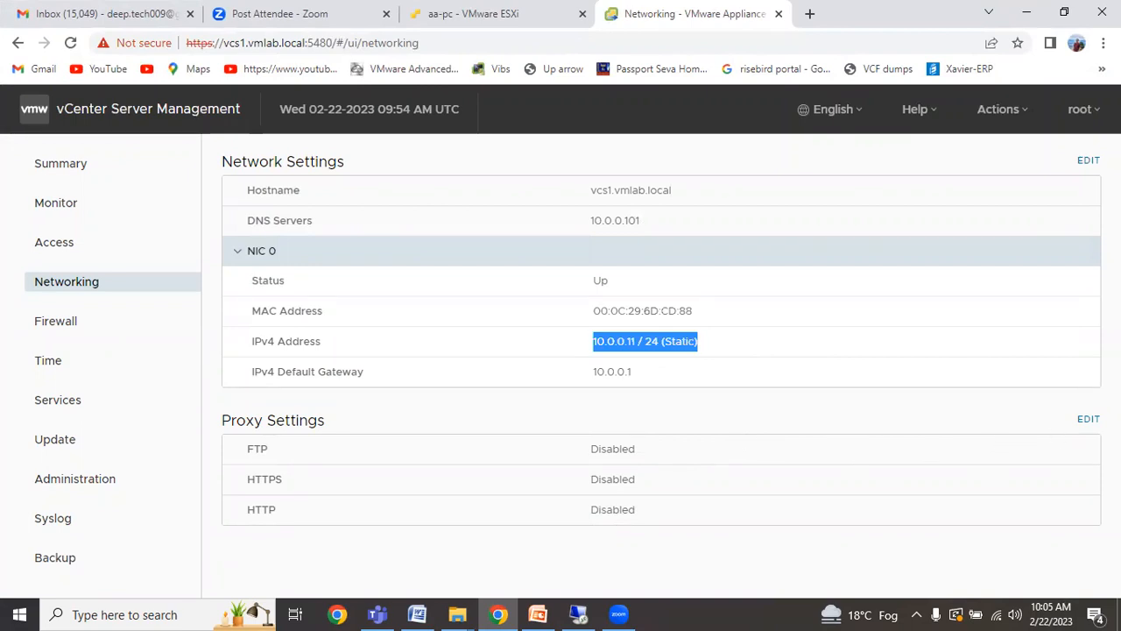
pyautogui.click(1088, 421)
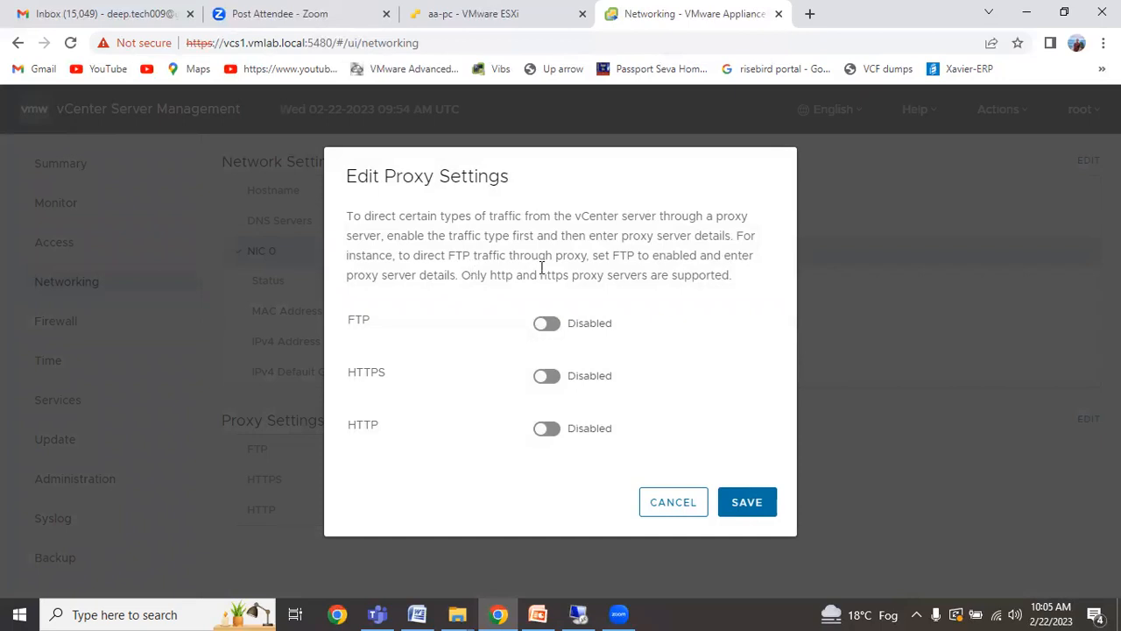
# Preview the FTP and HTTPS proxy fields, switch both off again, and cancel the proxy dialog.
pyautogui.click(547, 324)
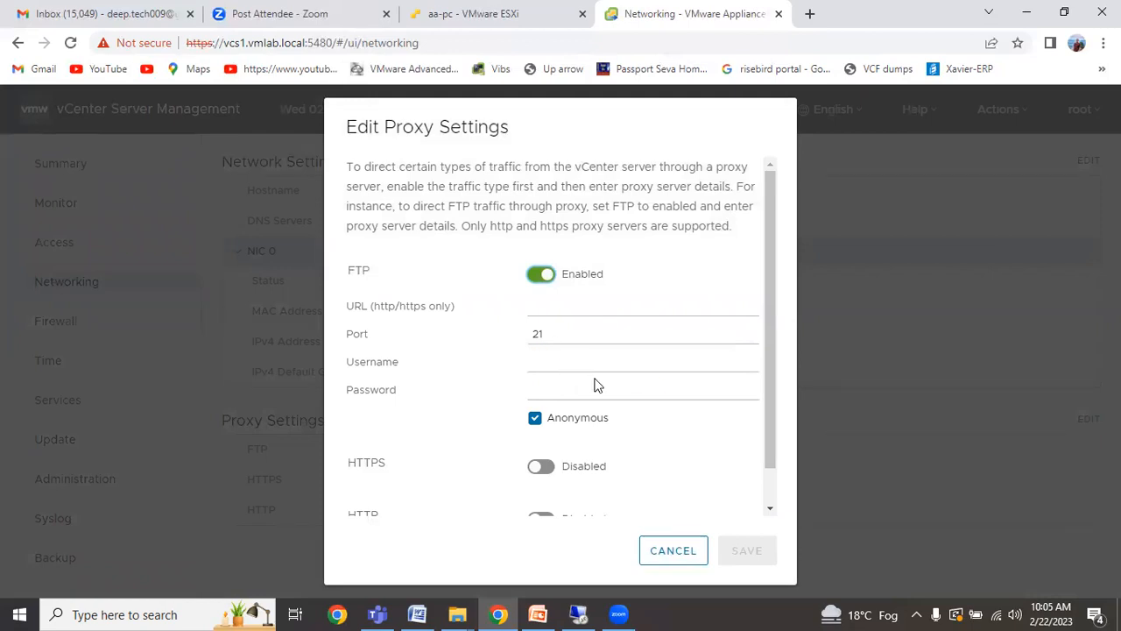
pyautogui.scroll(-1, 601, 366)
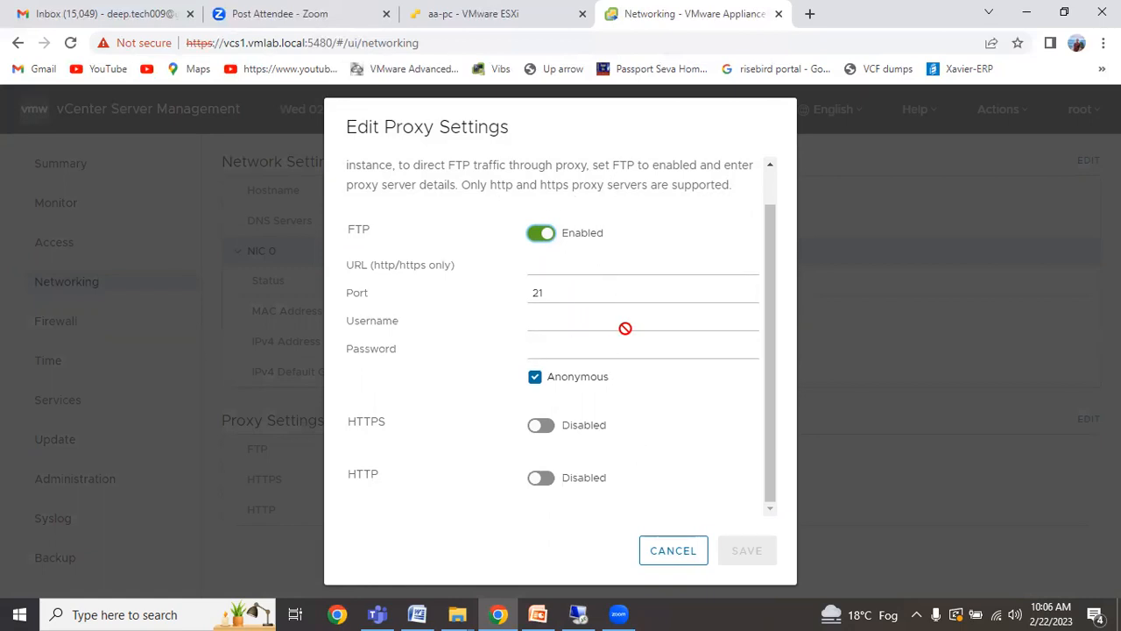
pyautogui.click(541, 426)
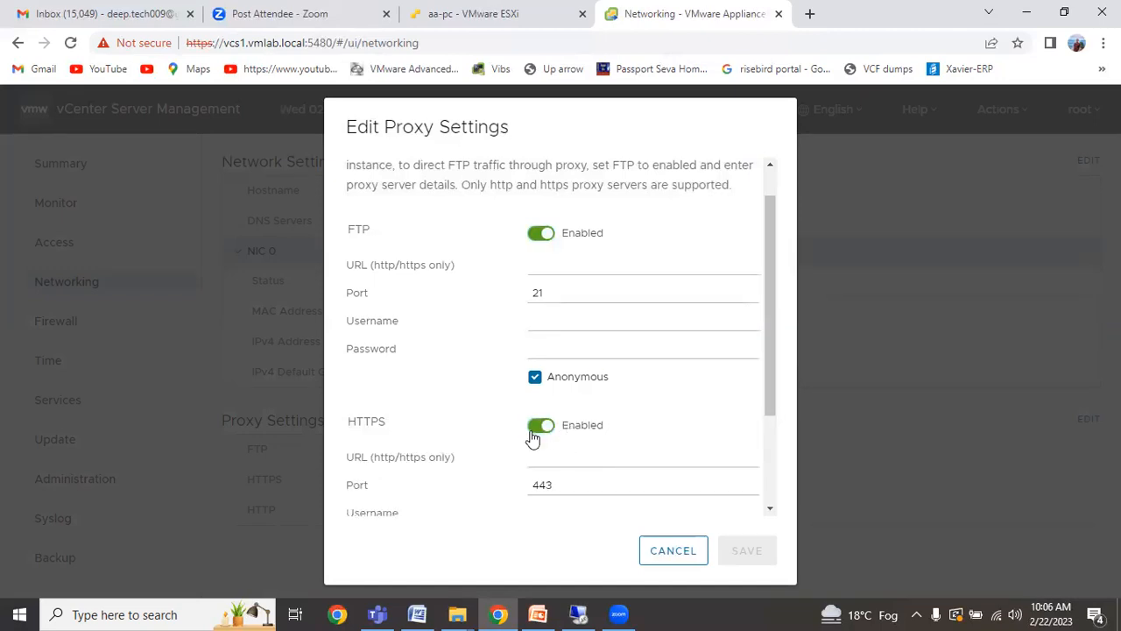
pyautogui.click(537, 426)
pyautogui.click(536, 234)
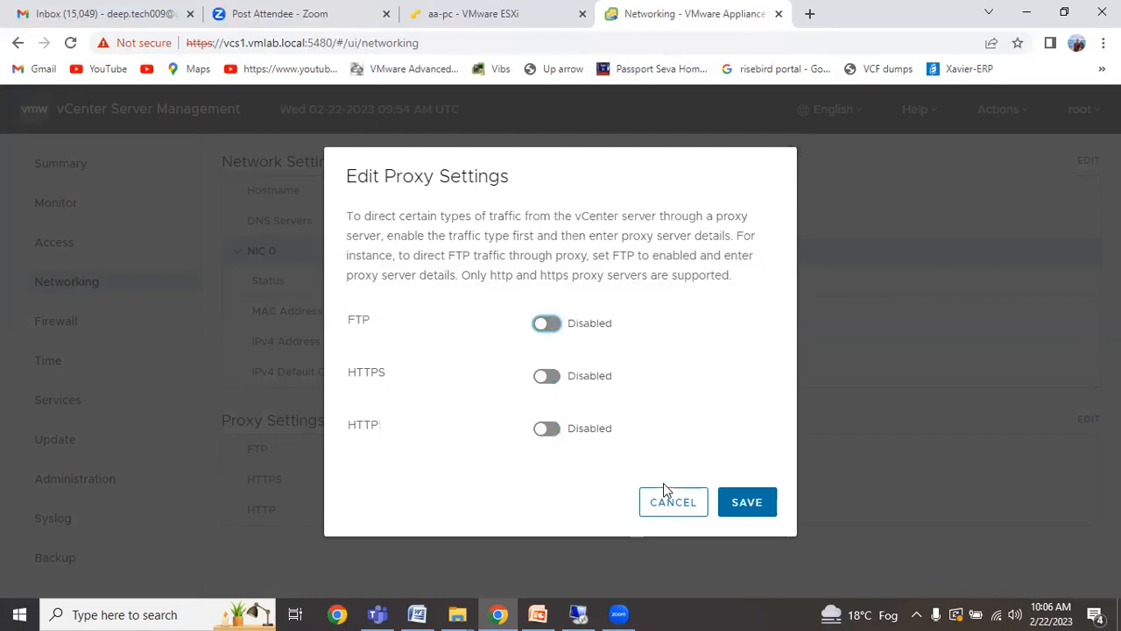
pyautogui.click(689, 506)
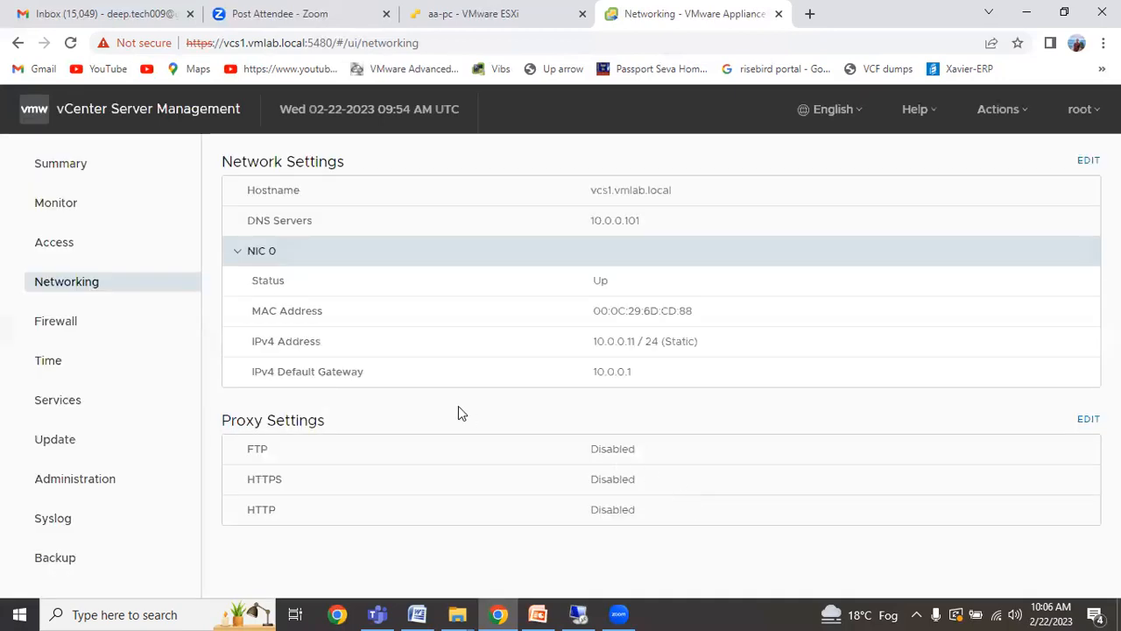
pyautogui.click(49, 324)
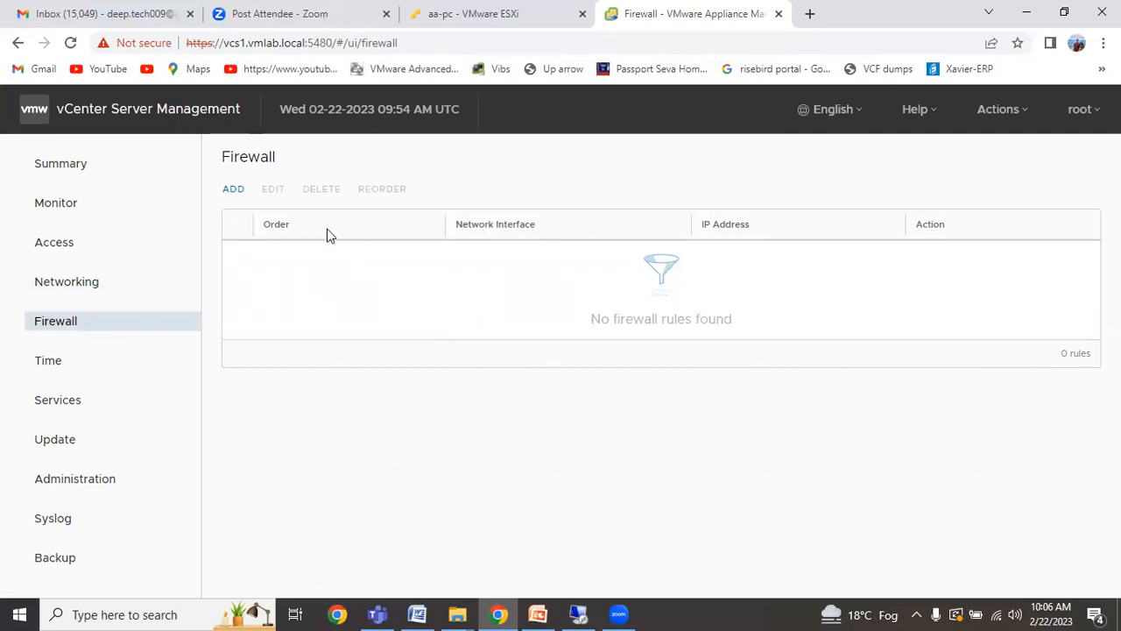
# Preview the New Firewall Rule dialog and cancel it, leaving the firewall with 0 rules.
pyautogui.click(240, 193)
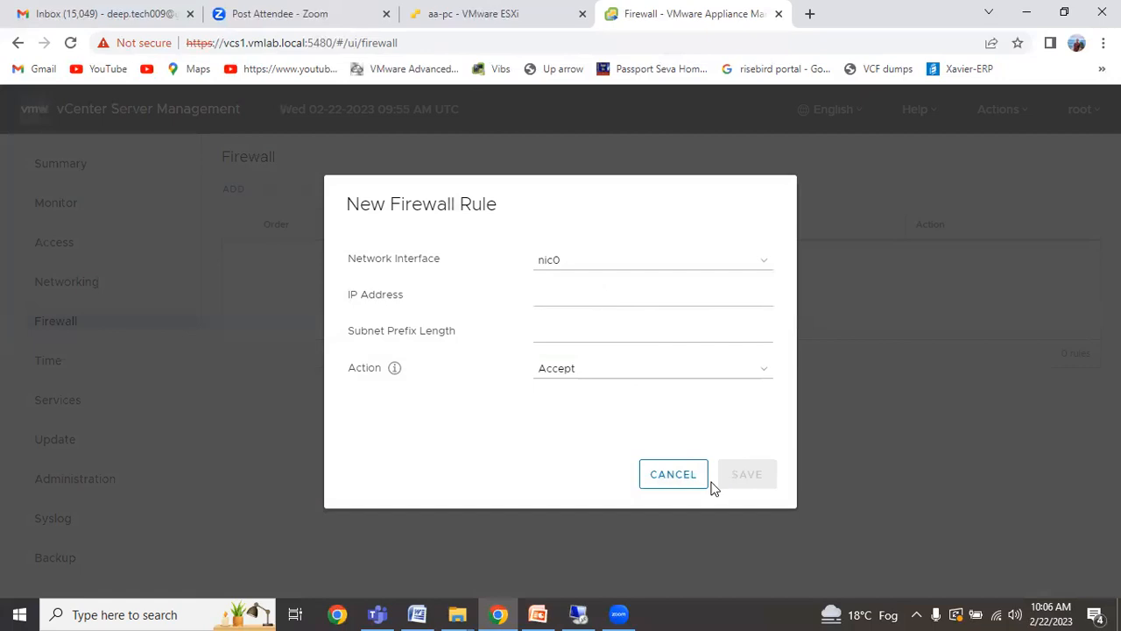
pyautogui.click(683, 482)
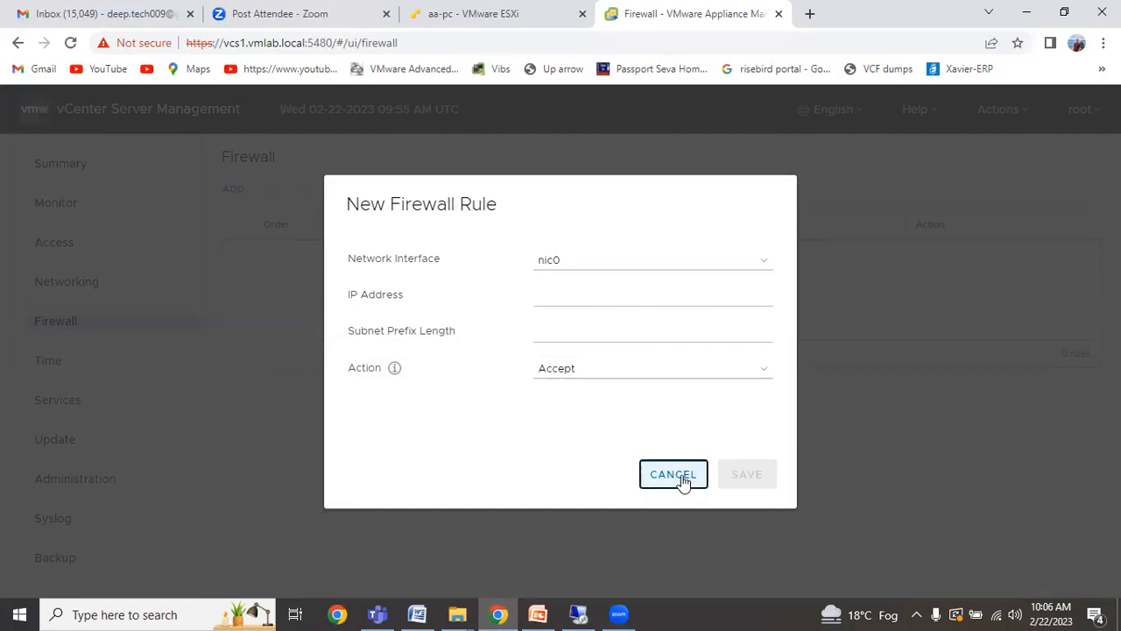
pyautogui.click(683, 482)
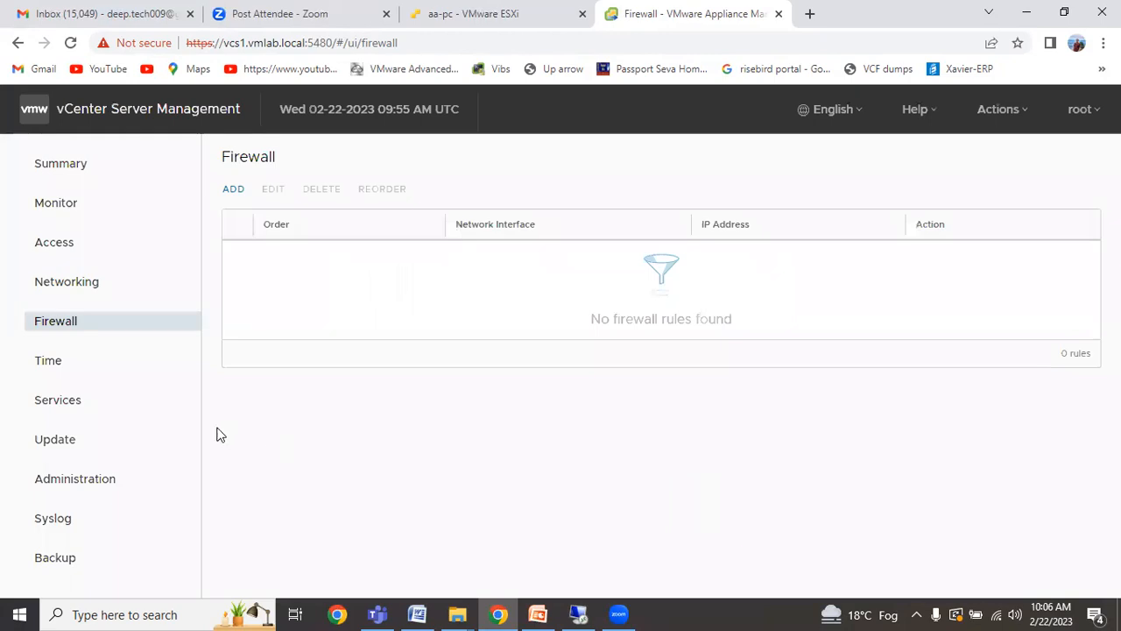
pyautogui.click(39, 365)
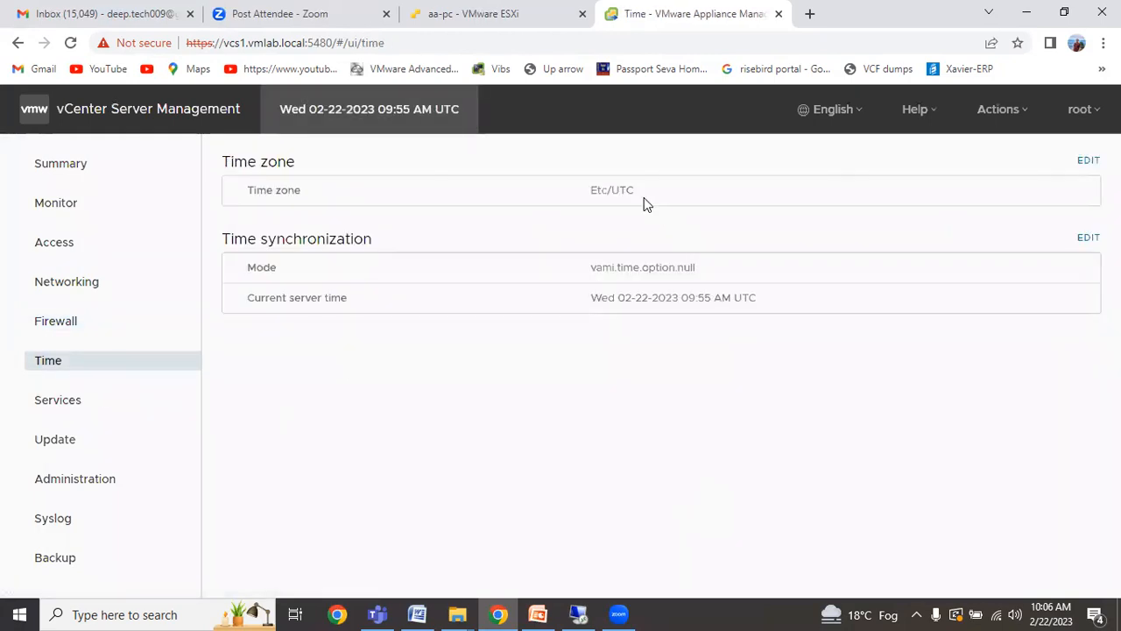
# Note time zone Etc/UTC and Host sync mode, preview NTP mode, then cancel without saving.
pyautogui.moveTo(636, 191); pyautogui.dragTo(578, 198)
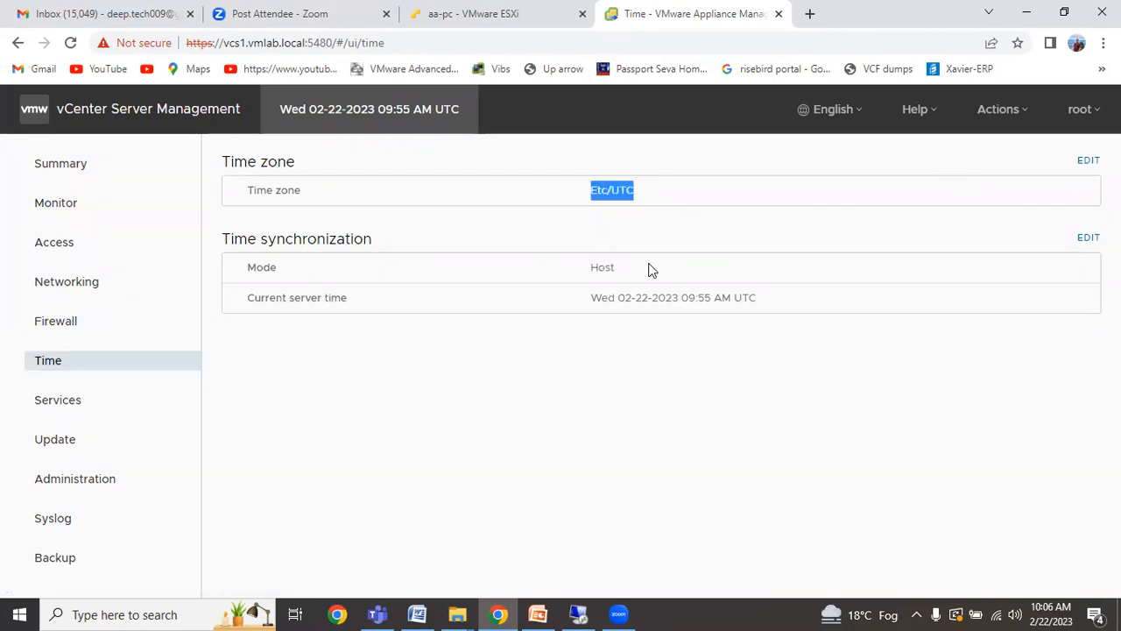
pyautogui.moveTo(632, 273); pyautogui.dragTo(579, 274)
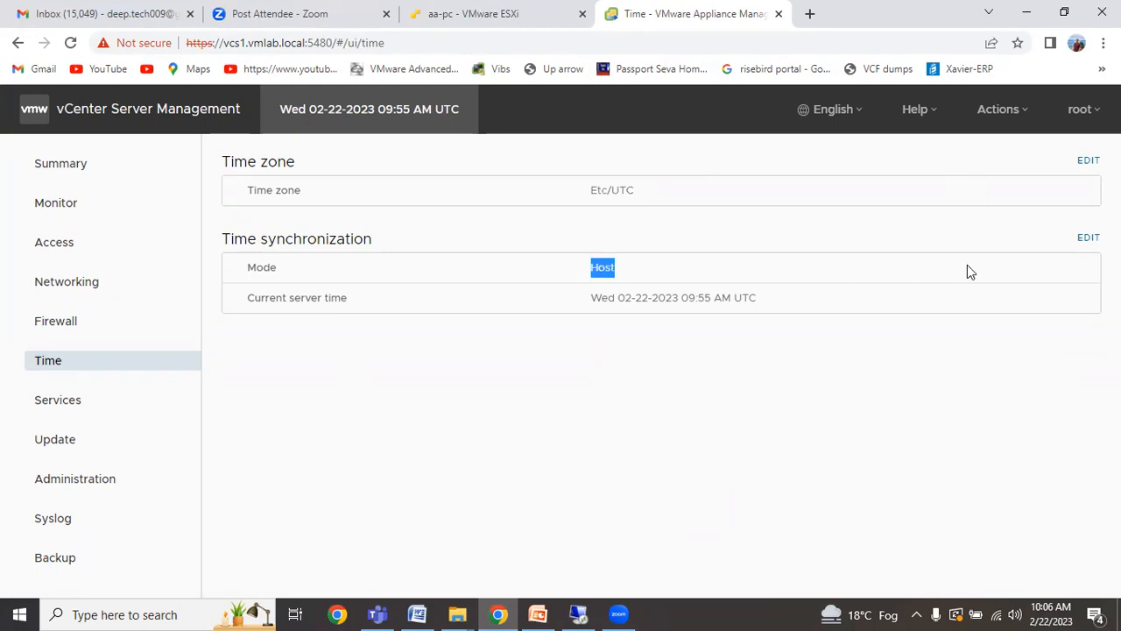
pyautogui.click(1089, 237)
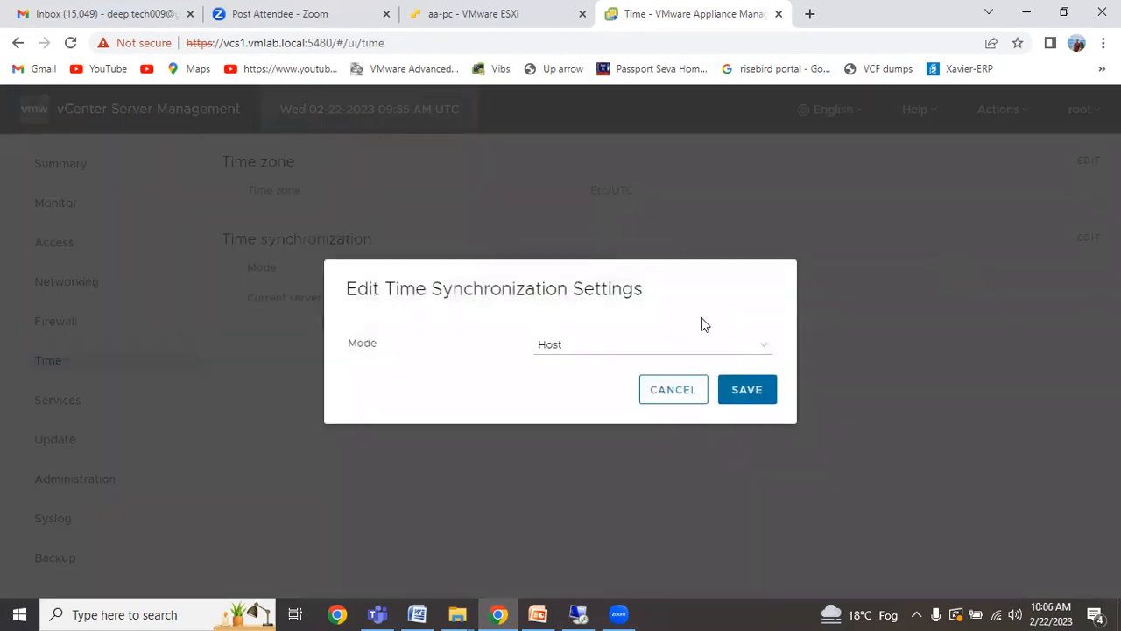
pyautogui.click(584, 347)
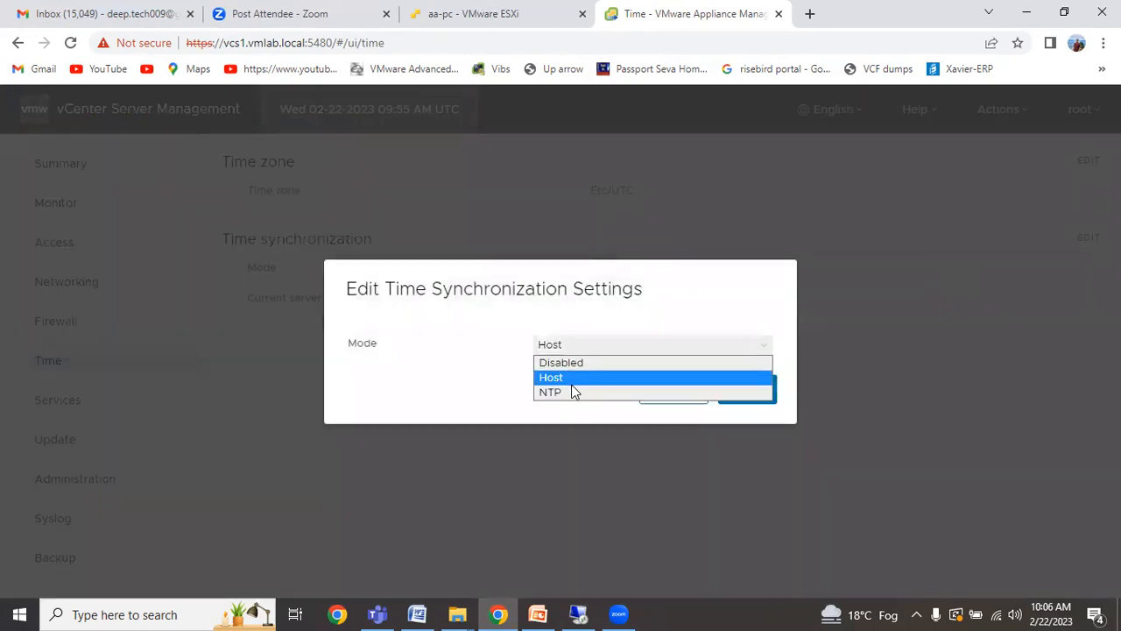
pyautogui.click(574, 391)
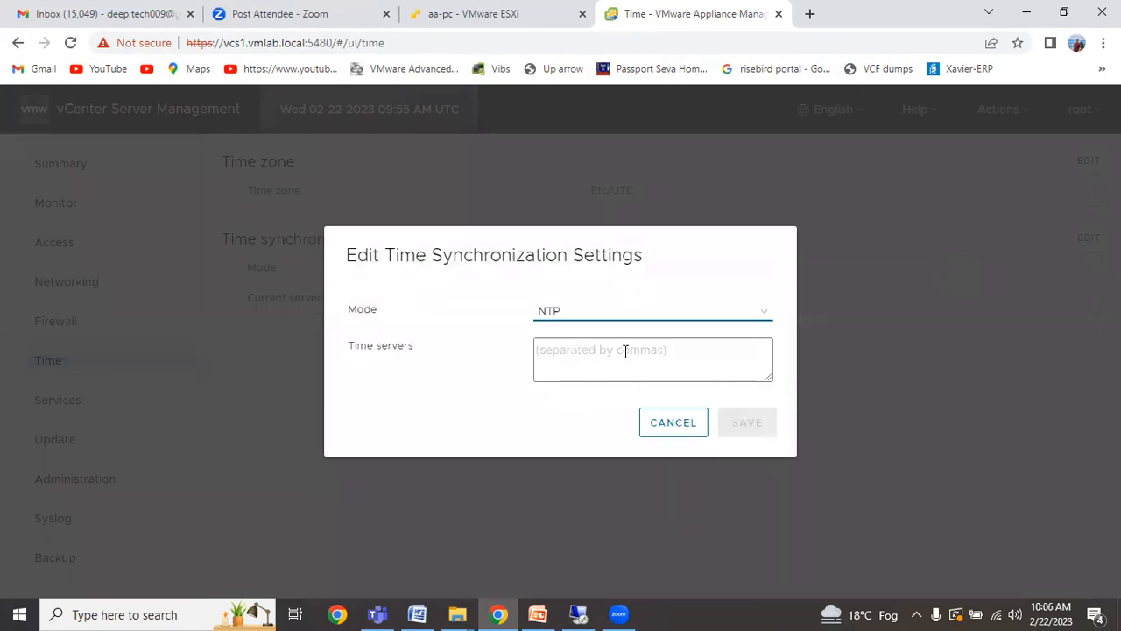
pyautogui.click(689, 427)
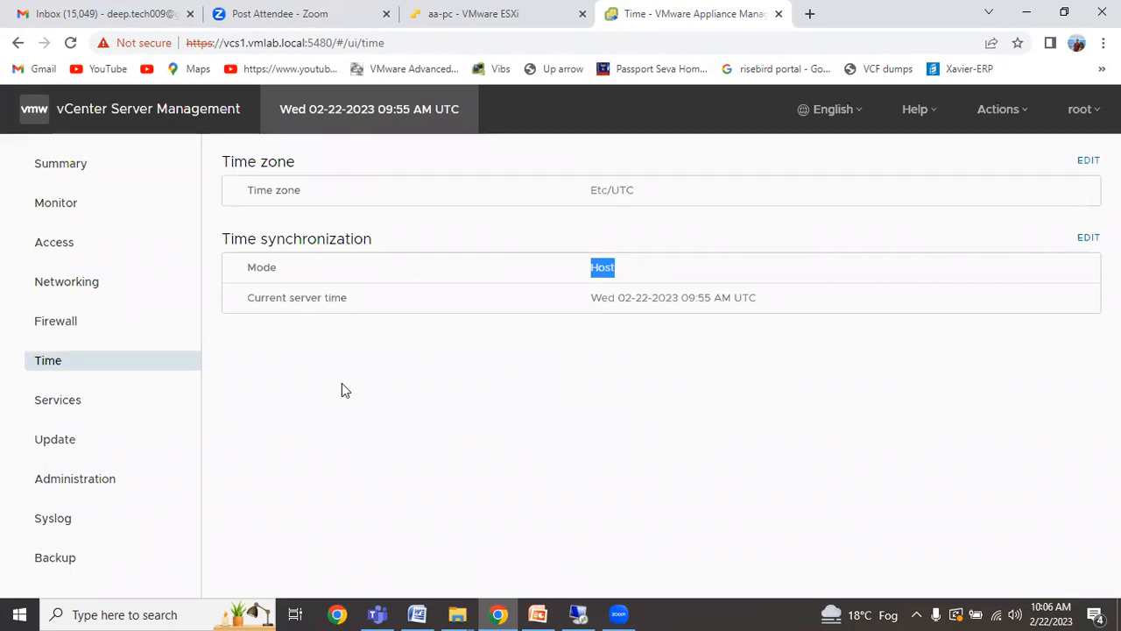
pyautogui.click(66, 416)
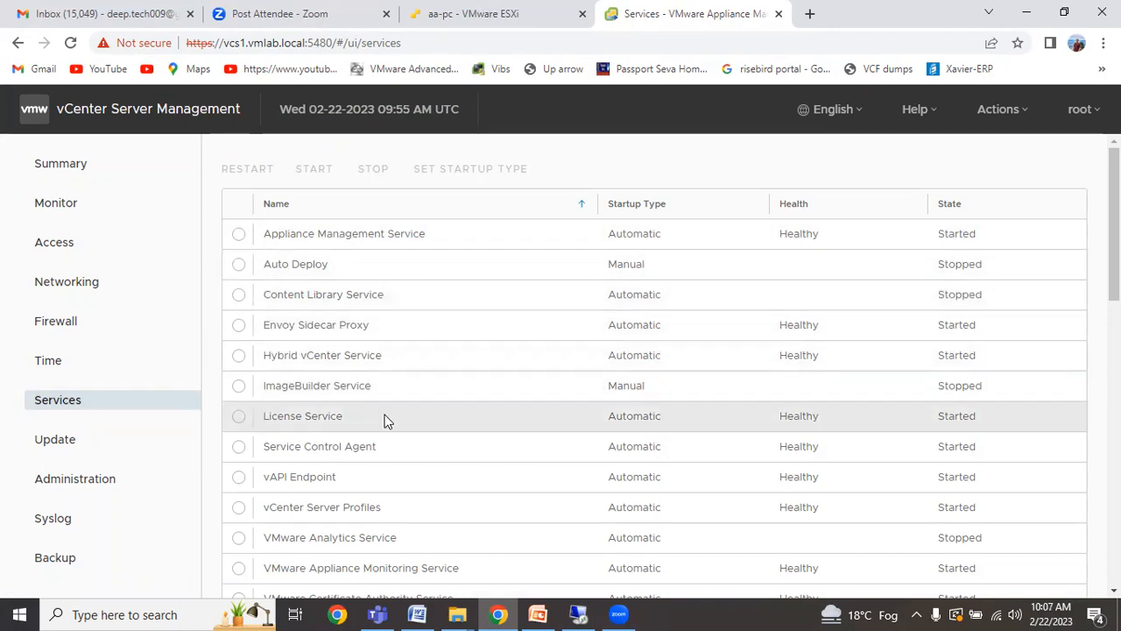
# Scroll through the appliance services table to the end, reviewing startup types and states.
pyautogui.scroll(-1, 382, 400)
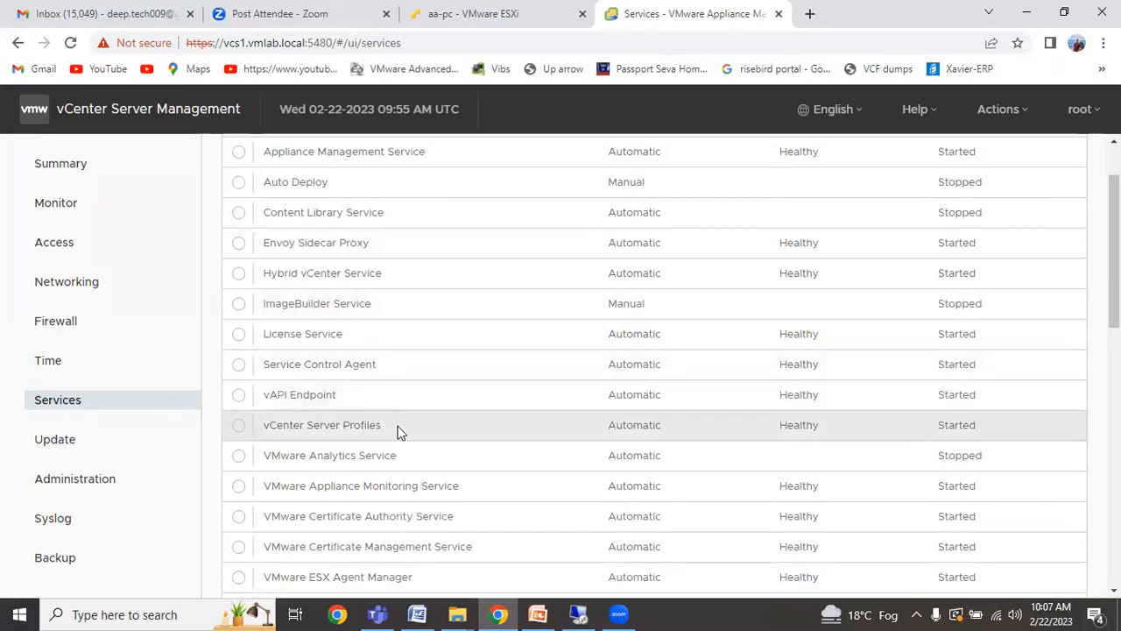
pyautogui.scroll(-5, 443, 435)
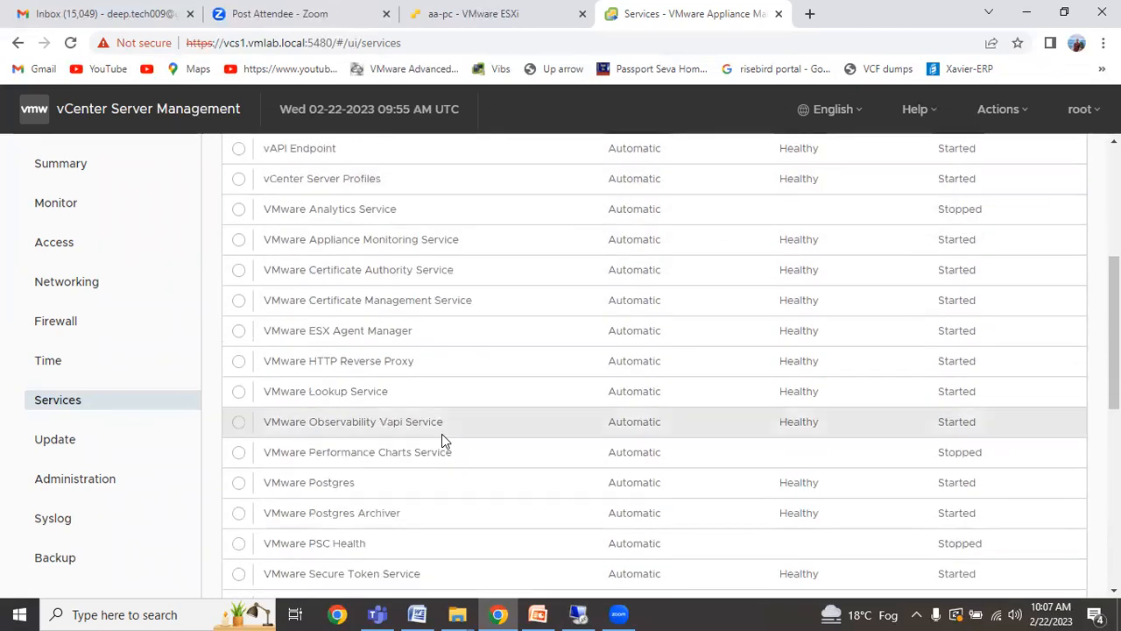
pyautogui.scroll(-1, 442, 436)
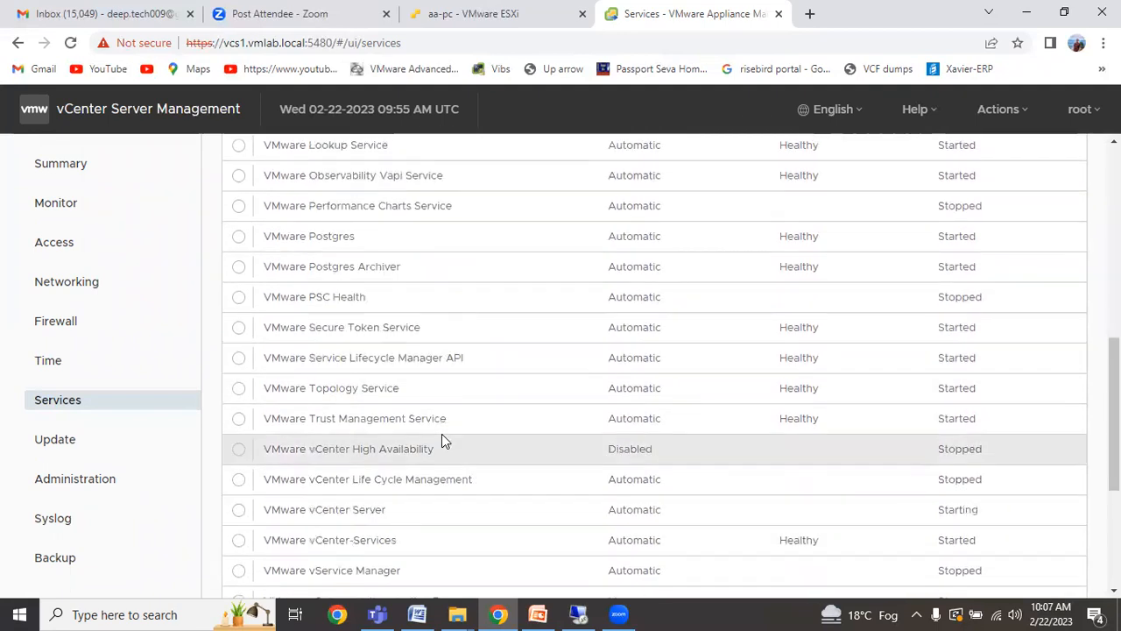
pyautogui.scroll(-2, 442, 434)
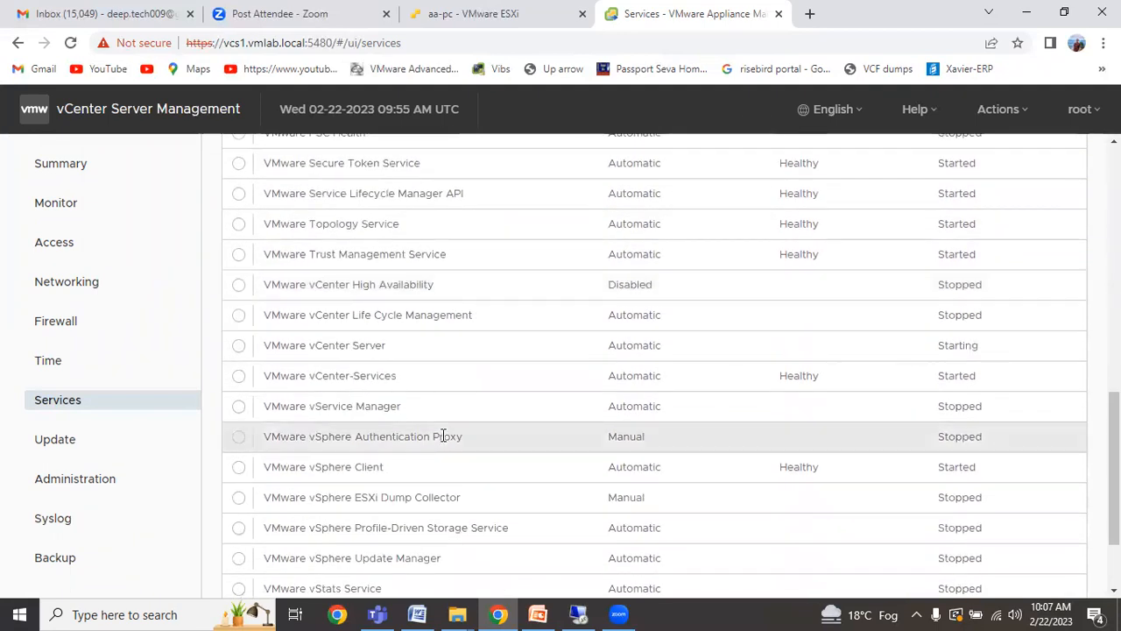
pyautogui.scroll(-2, 442, 436)
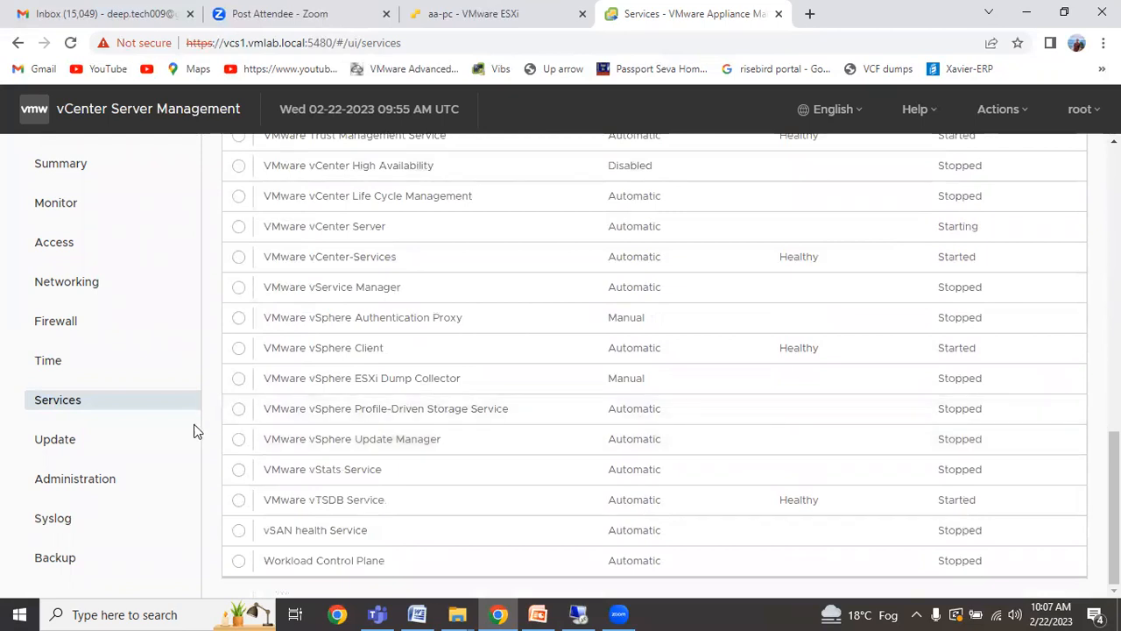
pyautogui.click(59, 441)
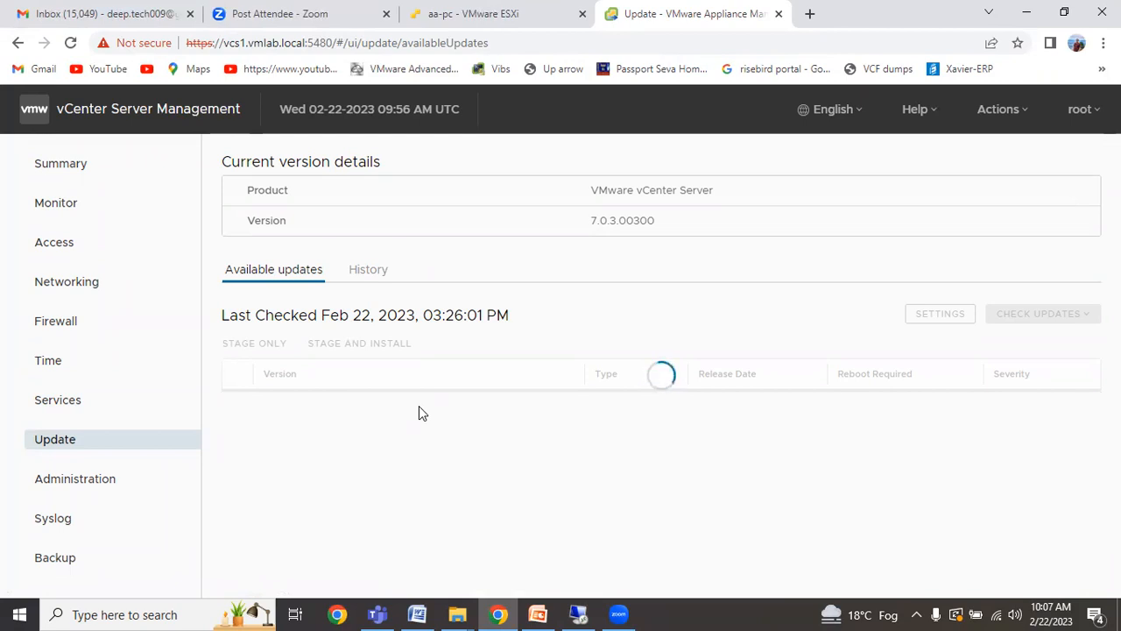
# Check the update History tab, then return to Available updates for version 7.0.3.00300.
pyautogui.click(374, 282)
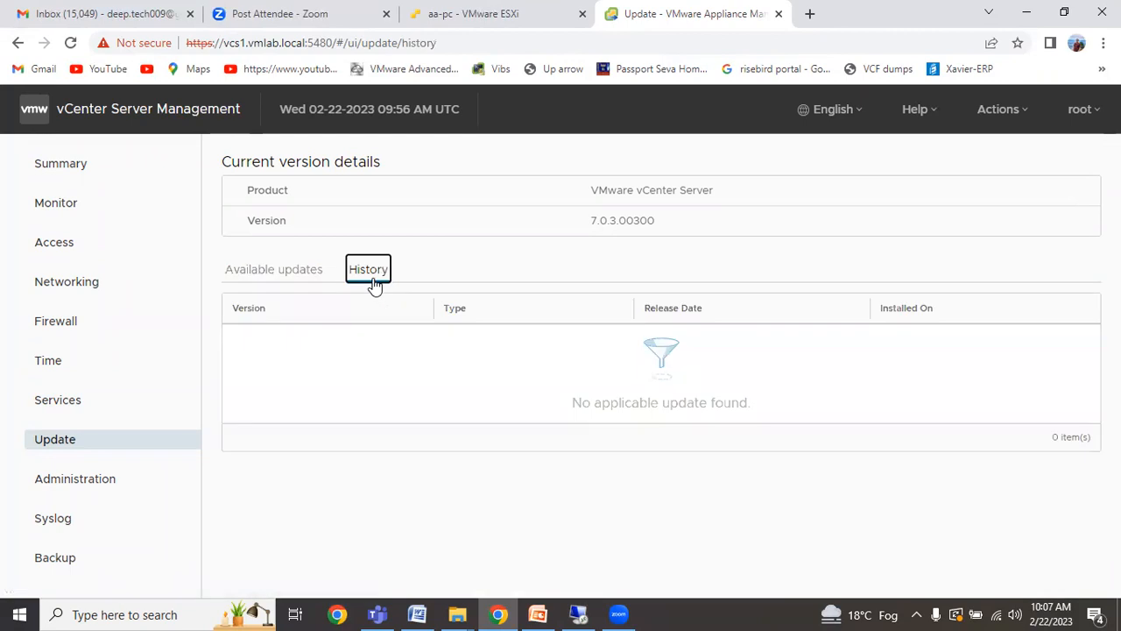
pyautogui.click(301, 273)
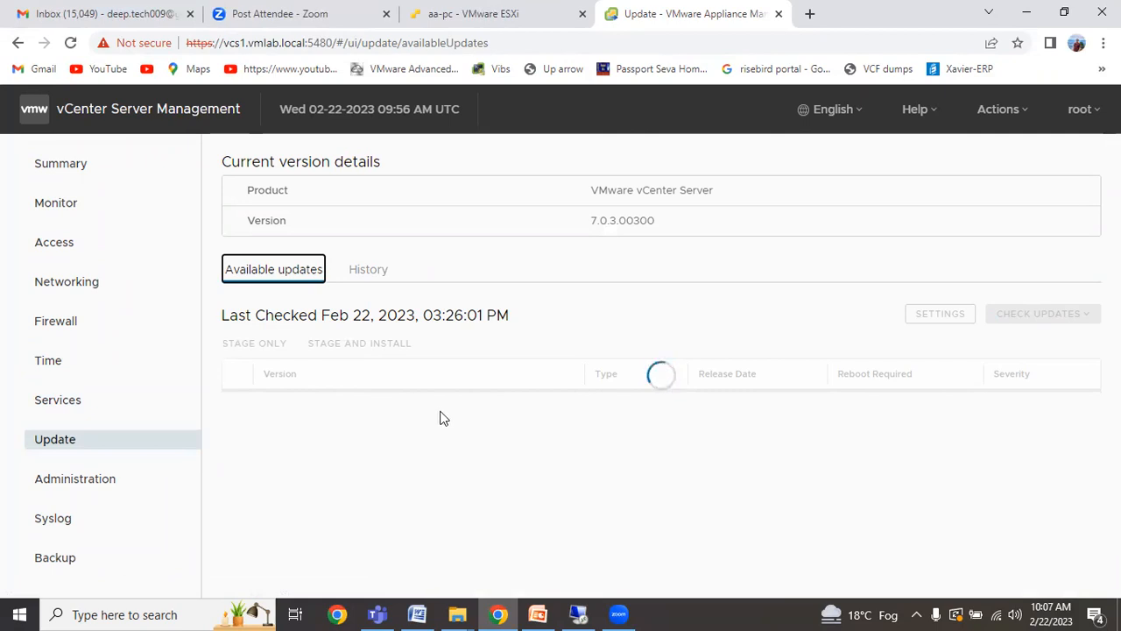
pyautogui.click(82, 482)
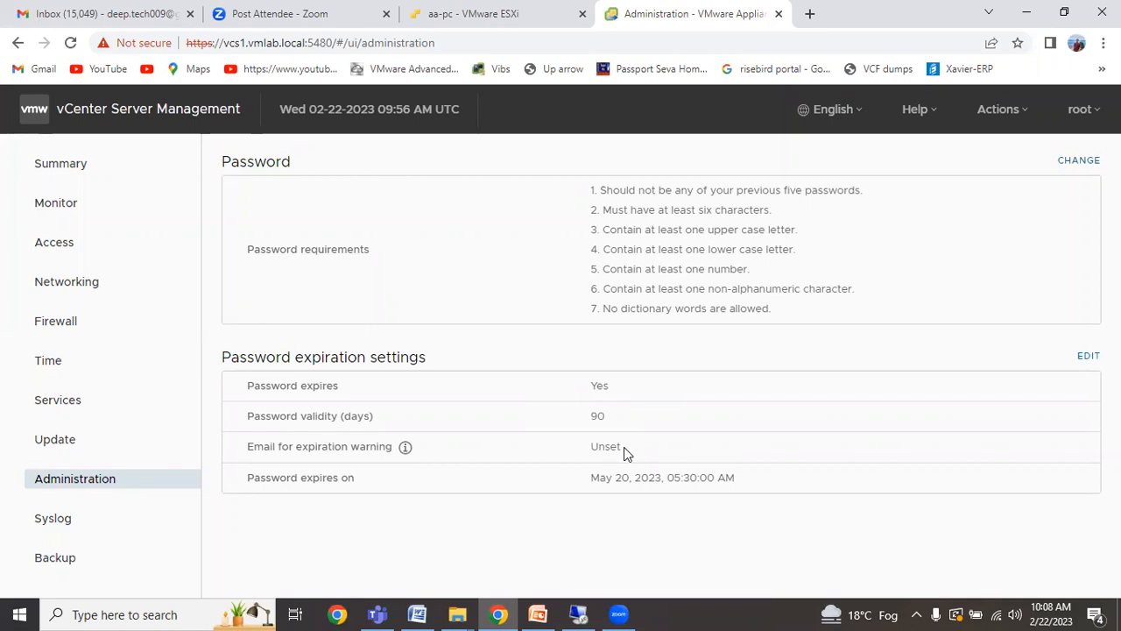
# Change password expiration from May 20, 2023 to never expire, and save it.
pyautogui.moveTo(593, 478); pyautogui.dragTo(818, 480)
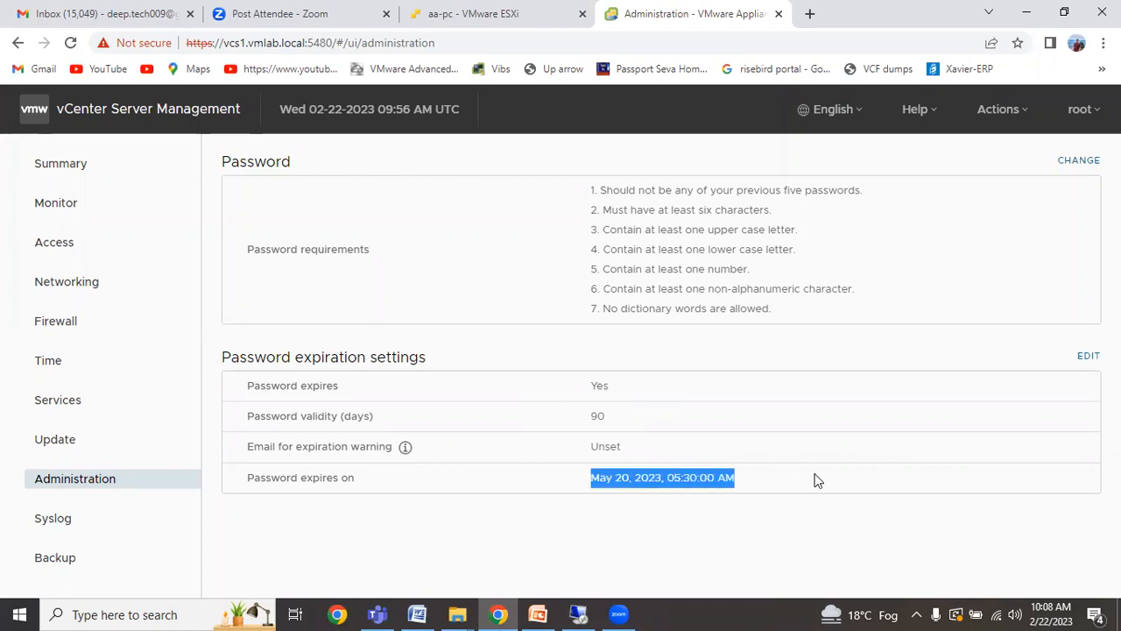
pyautogui.click(1088, 356)
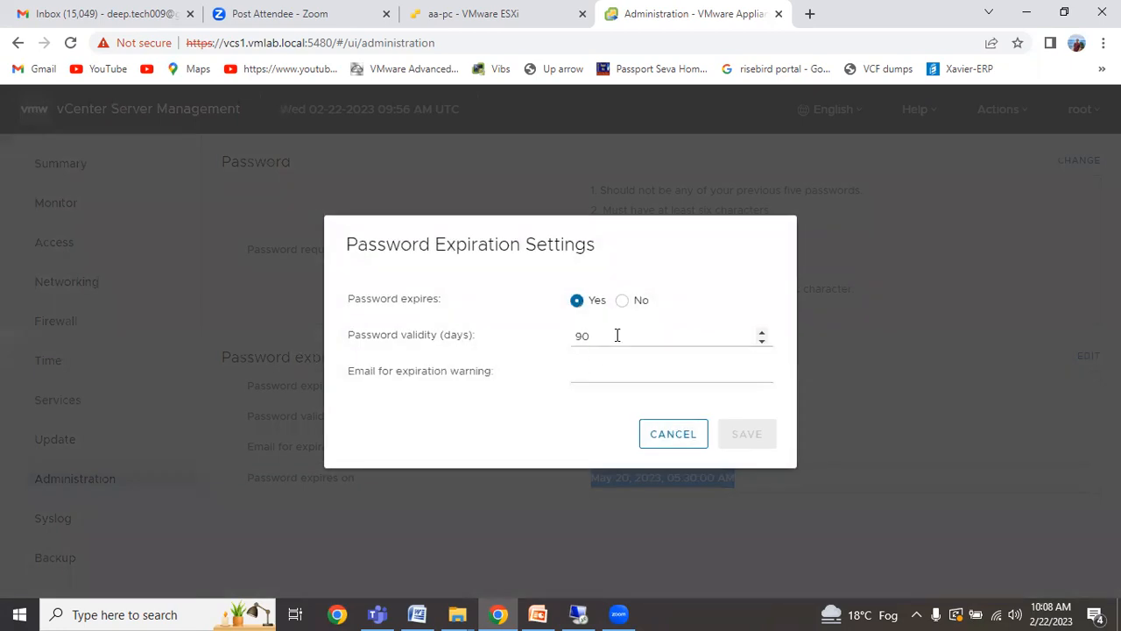
pyautogui.click(621, 300)
pyautogui.click(730, 405)
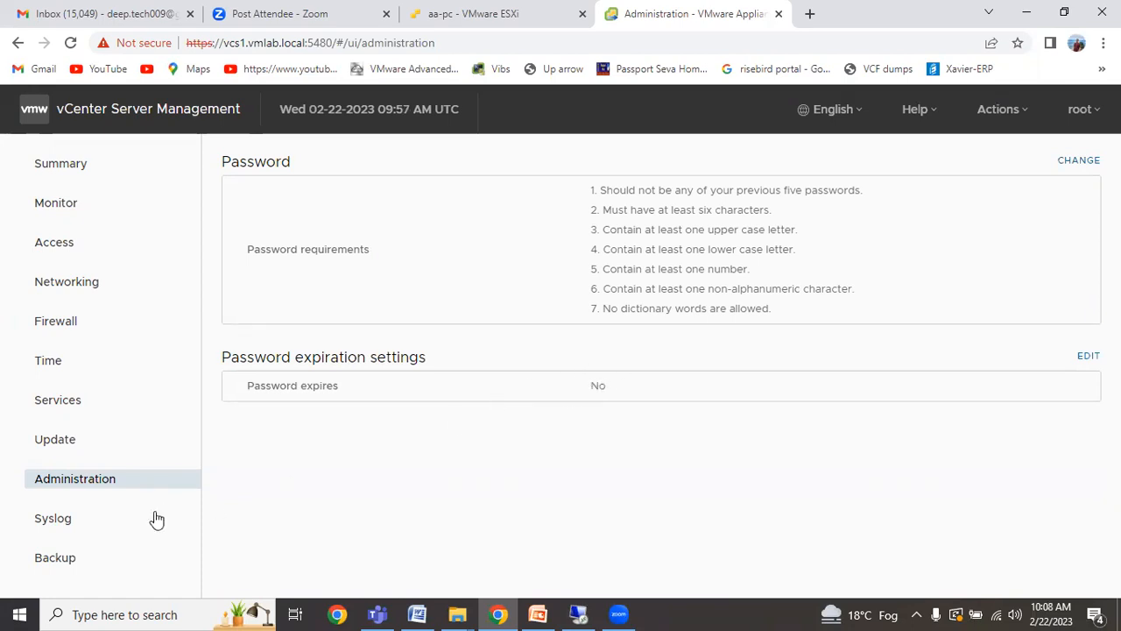
# Pass through Syslog to the Backup page and select its supported backup protocols line.
pyautogui.click(76, 518)
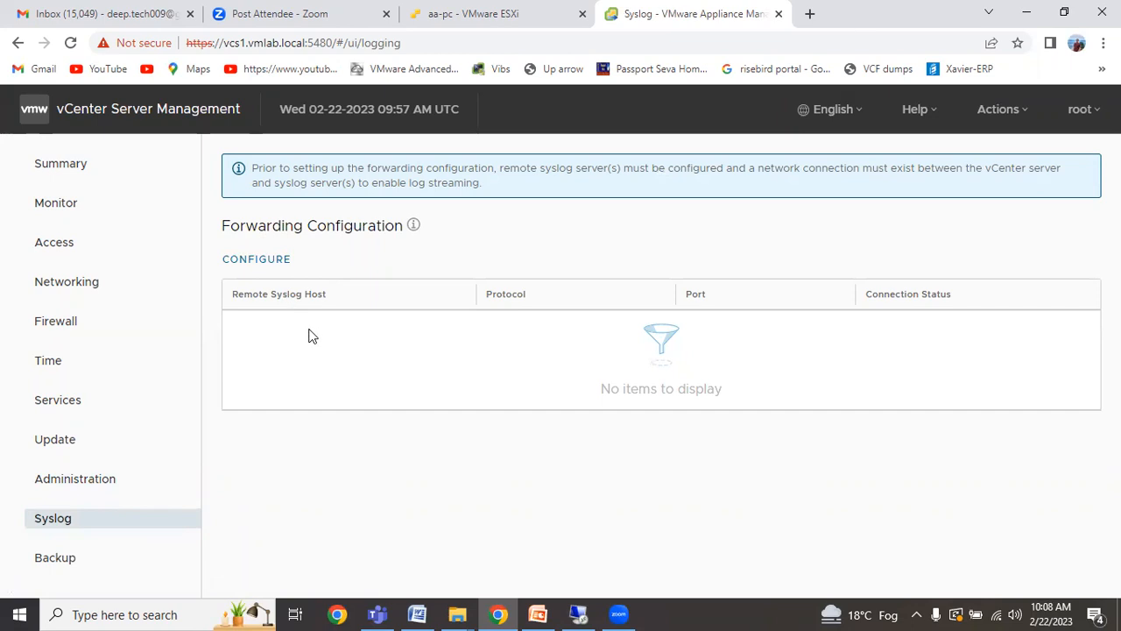
pyautogui.click(51, 566)
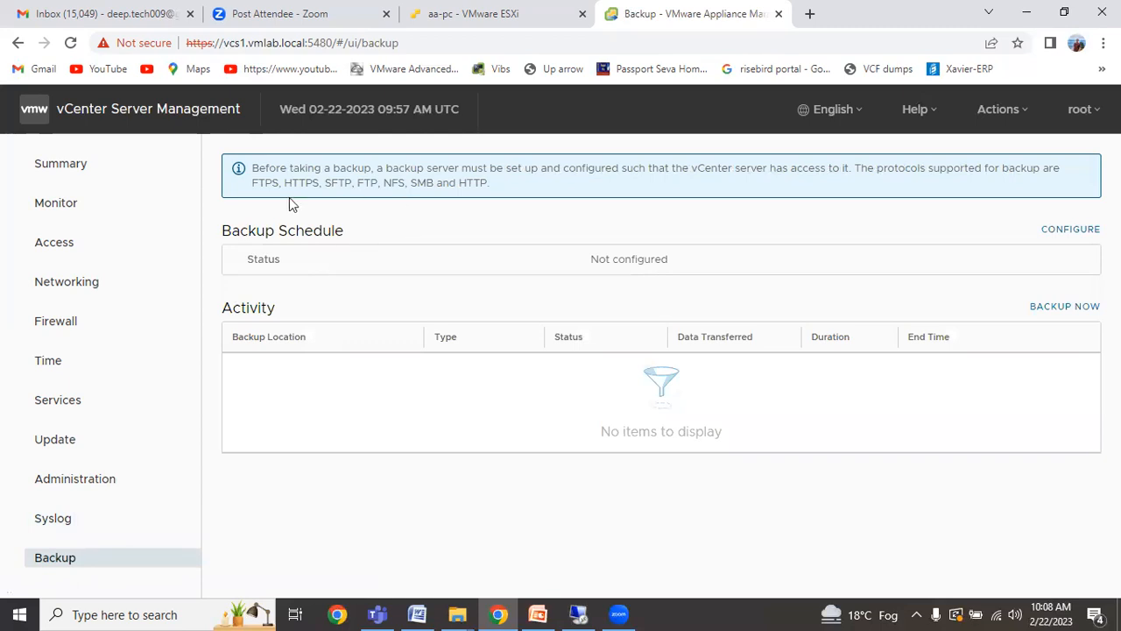
pyautogui.moveTo(494, 183); pyautogui.dragTo(248, 185)
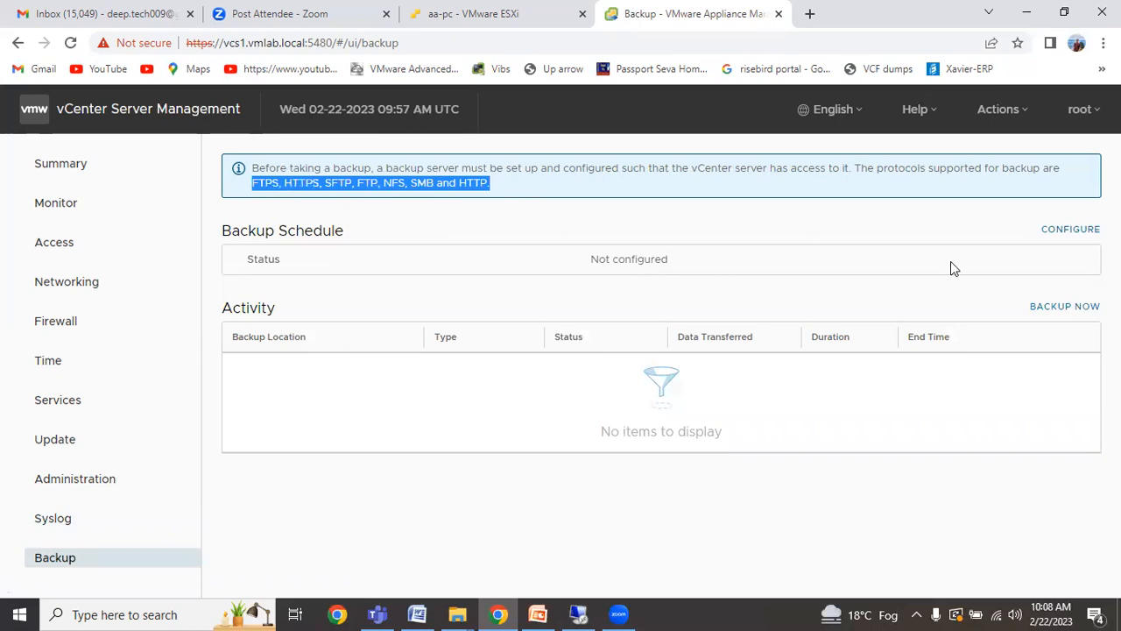
pyautogui.click(1081, 233)
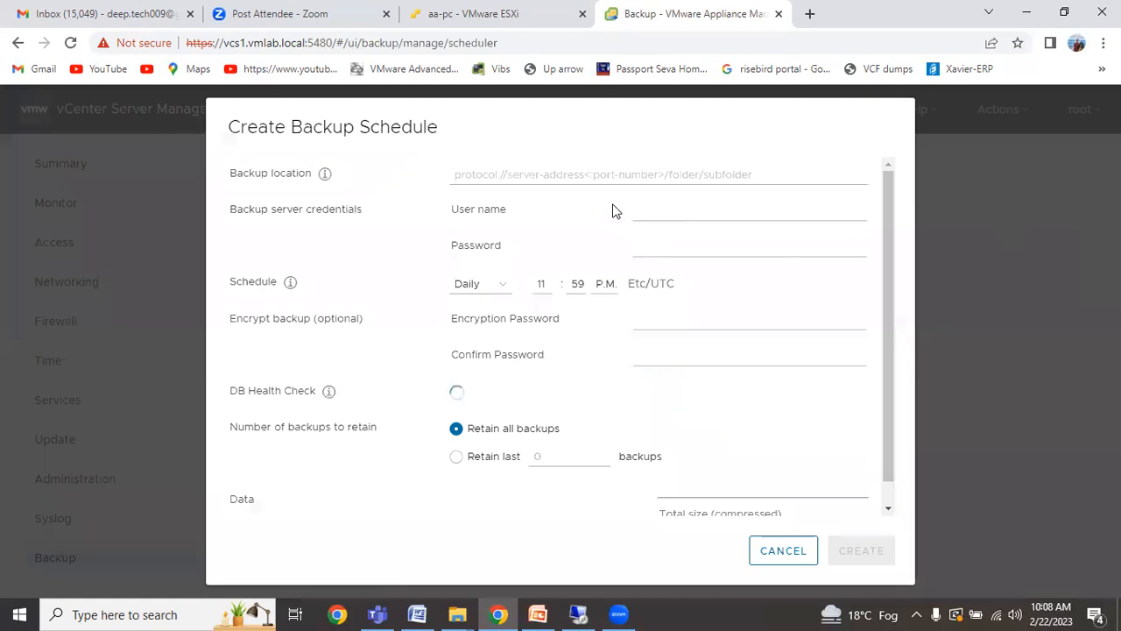
# Inspect the Create Backup Schedule form, keeping frequency Daily, cancel it, and return to PowerPoint.
pyautogui.click(480, 174)
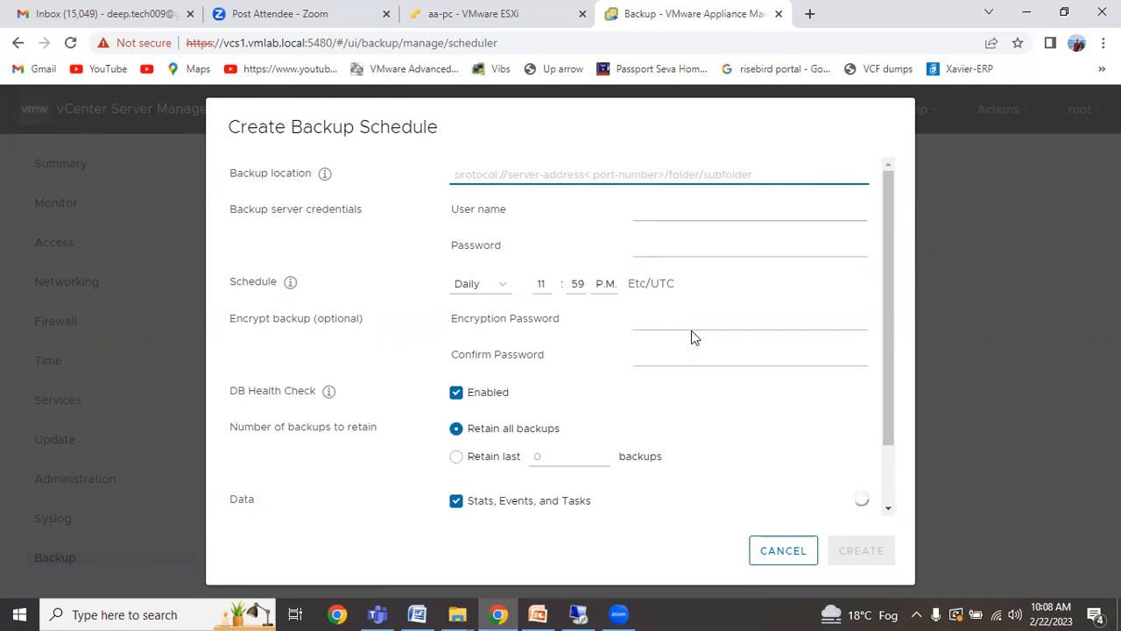
pyautogui.moveTo(891, 363); pyautogui.dragTo(900, 427)
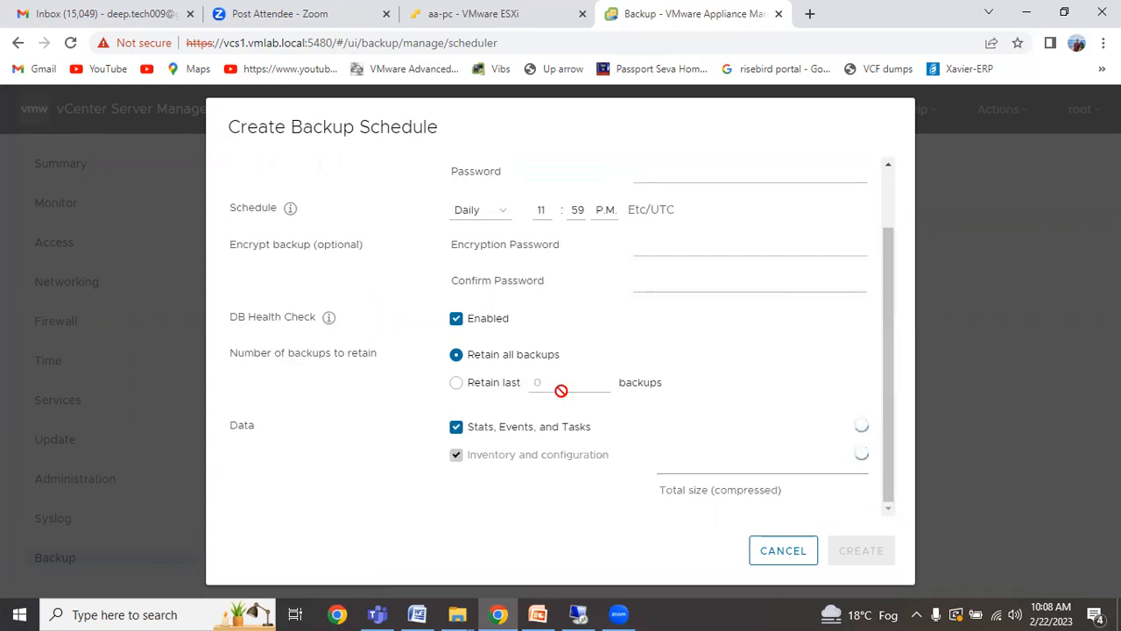
pyautogui.scroll(1, 575, 302)
pyautogui.scroll(2, 575, 302)
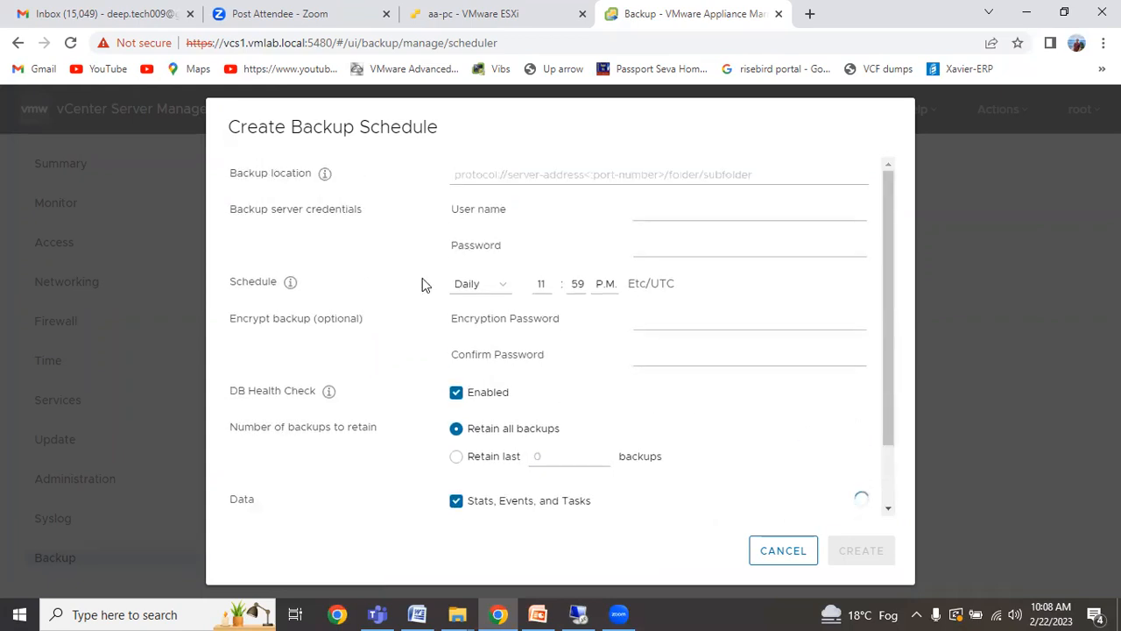
pyautogui.click(483, 290)
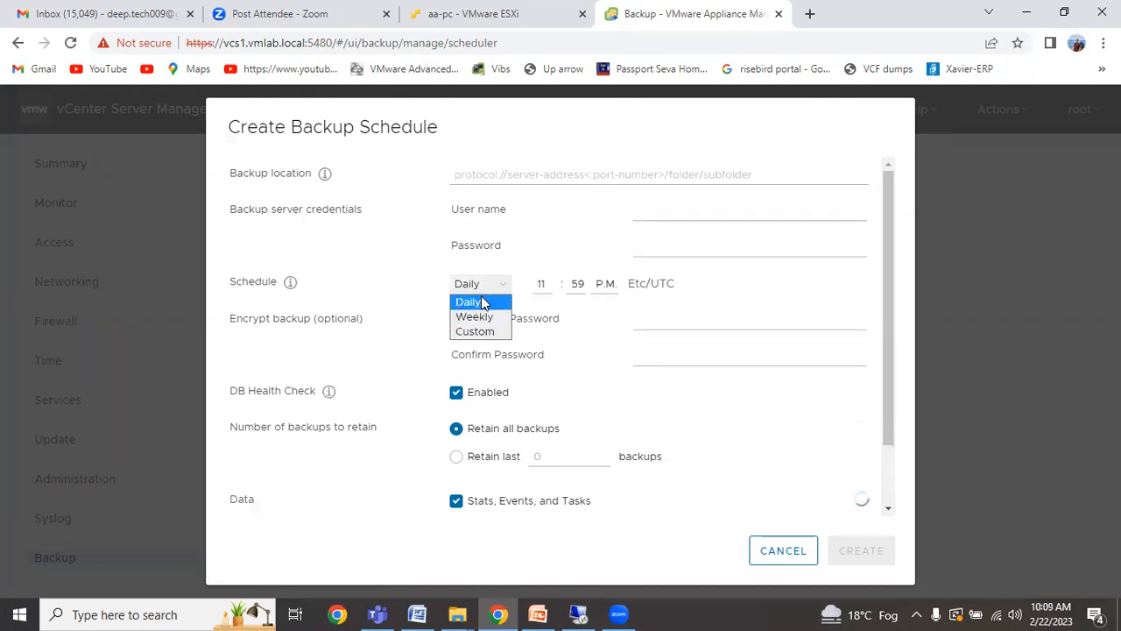
pyautogui.click(481, 301)
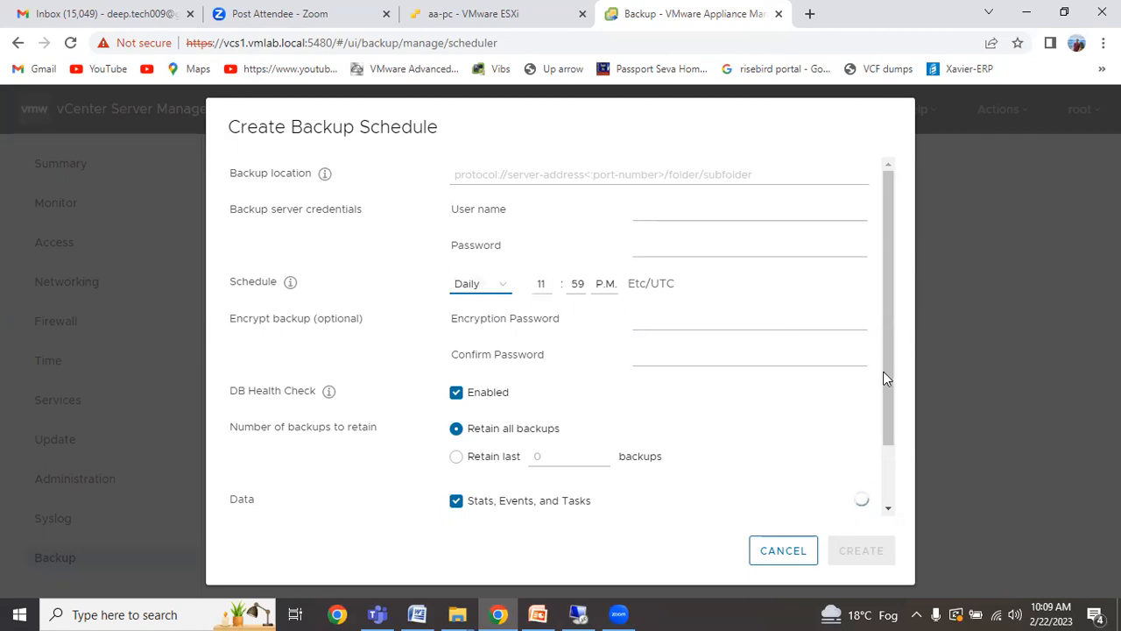
pyautogui.scroll(-2, 889, 428)
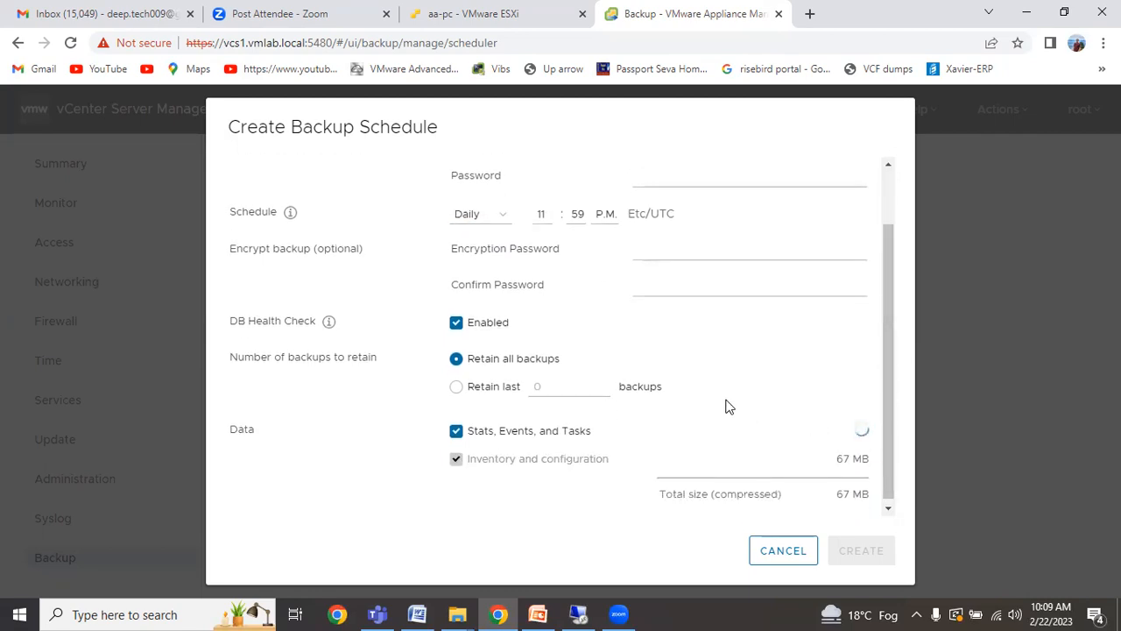
pyautogui.scroll(2, 727, 406)
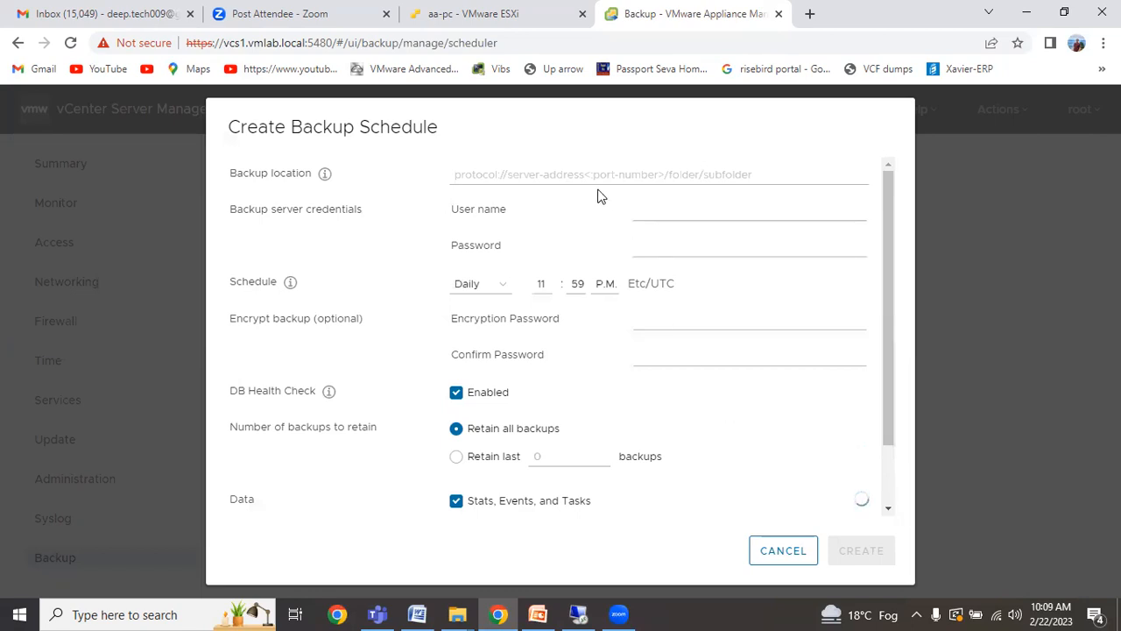
pyautogui.click(455, 176)
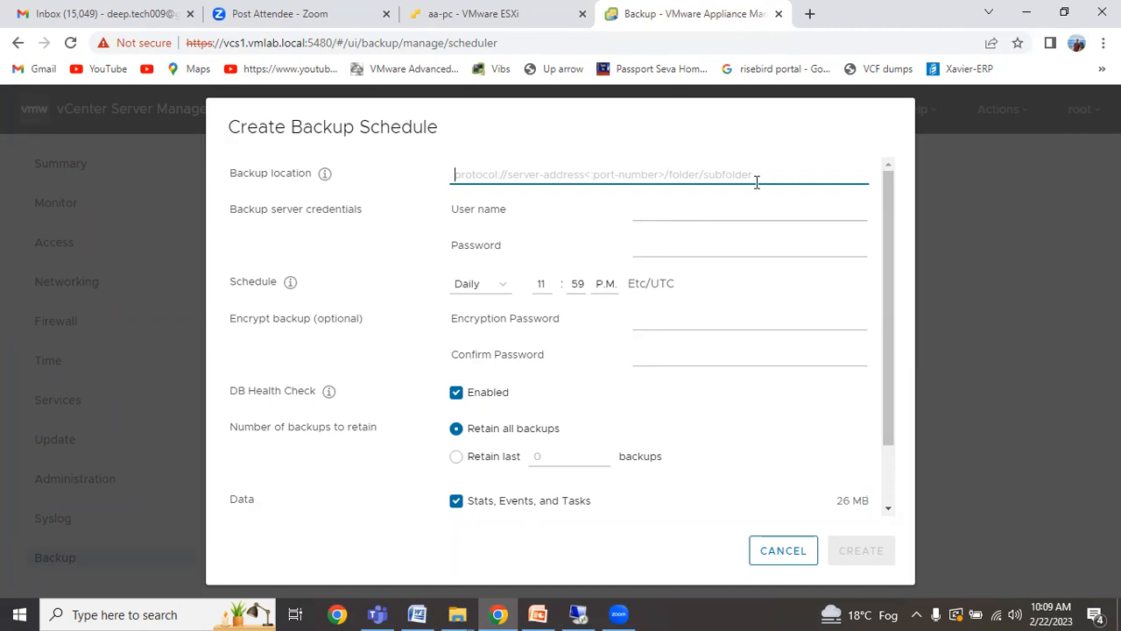
pyautogui.click(777, 552)
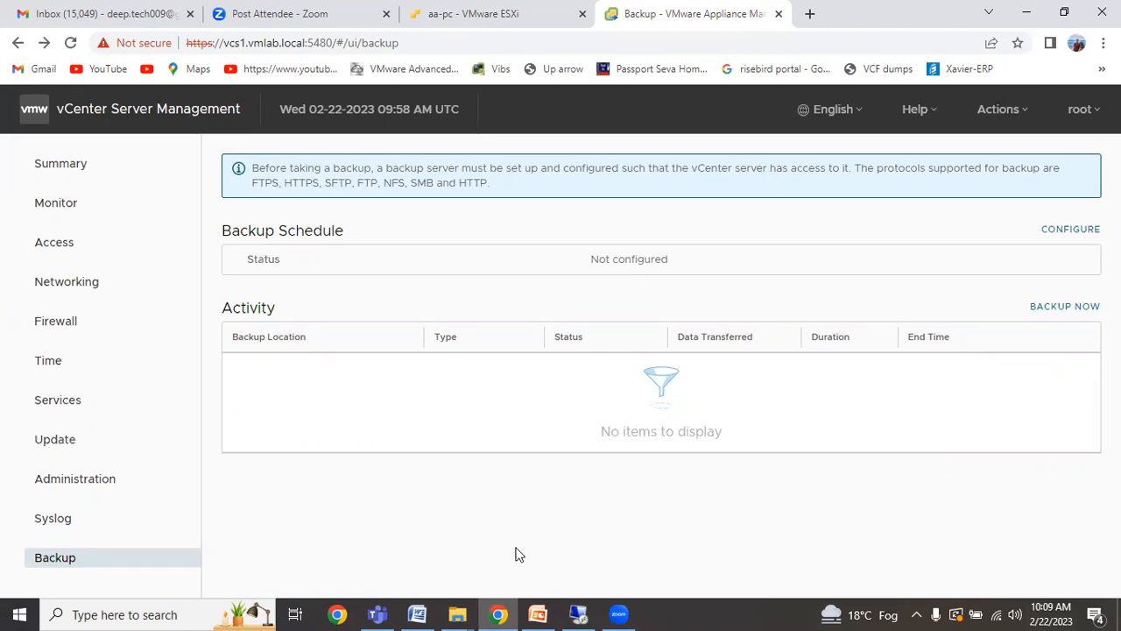
pyautogui.click(537, 614)
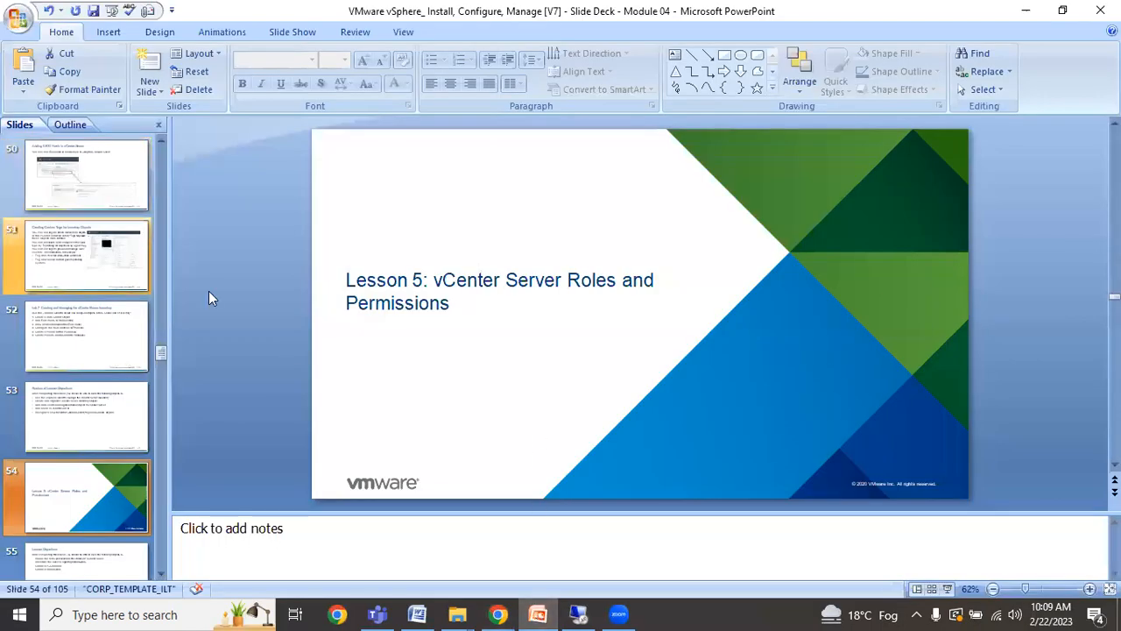
# Browse to slide 22, then slide 21 on appliance installation, then return to Remote Desktop.
pyautogui.moveTo(161, 345); pyautogui.dragTo(167, 236)
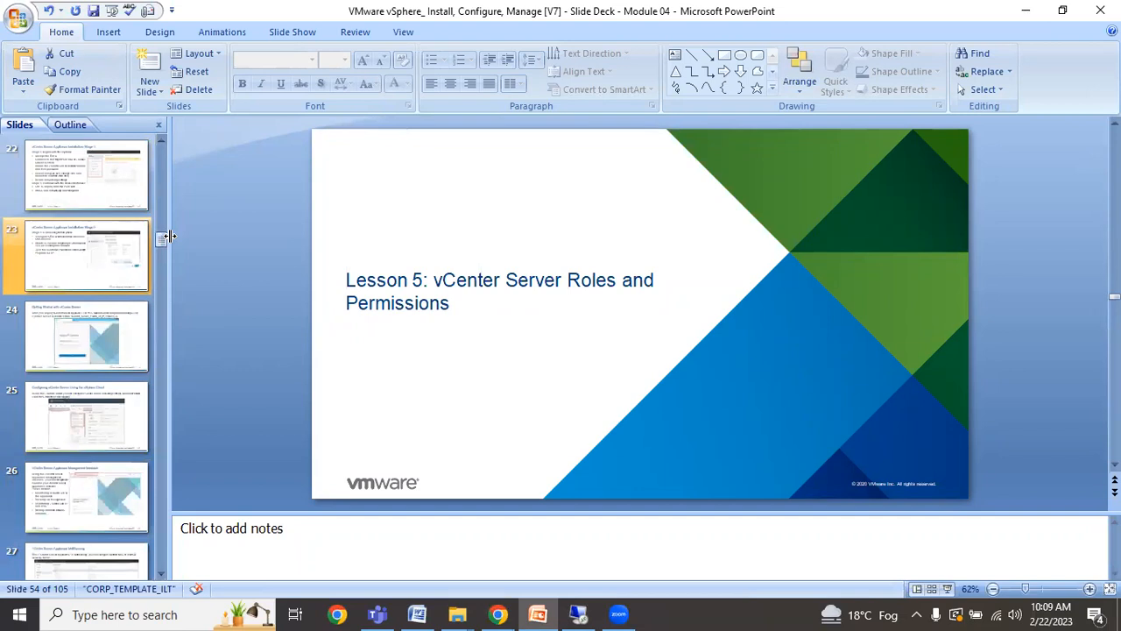
pyautogui.click(135, 198)
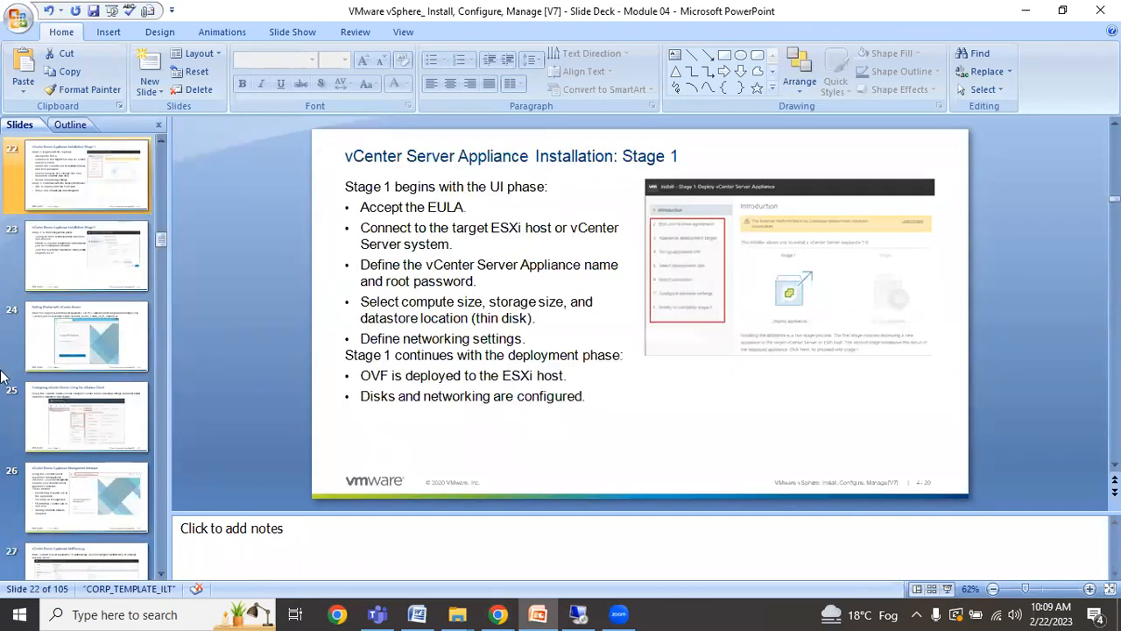
pyautogui.click(158, 139)
pyautogui.click(159, 144)
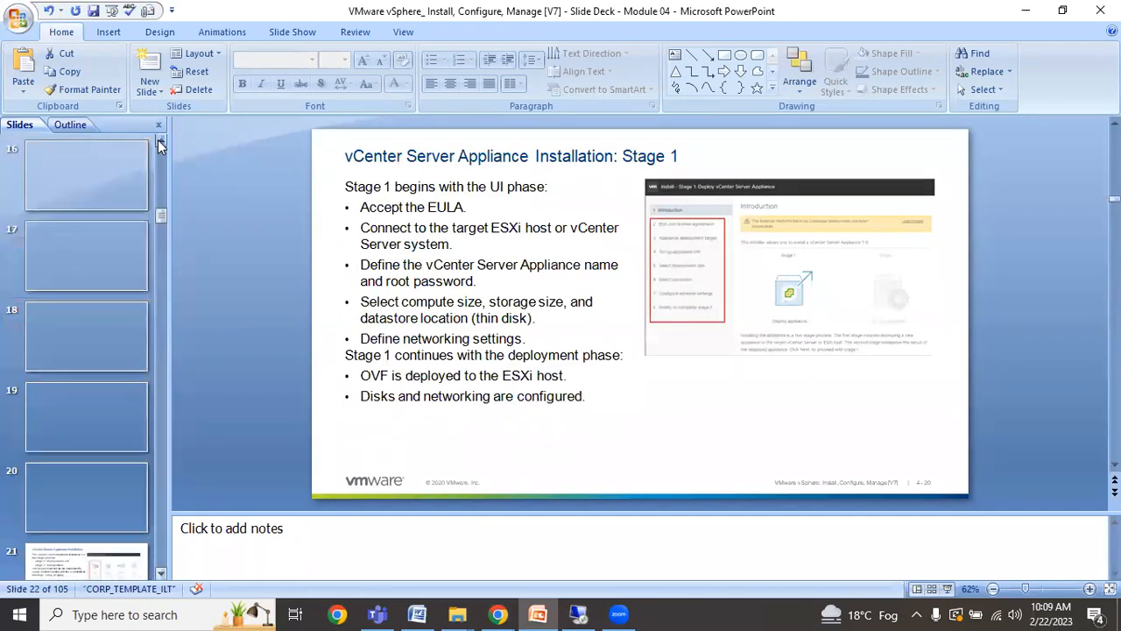
pyautogui.scroll(-5, 107, 435)
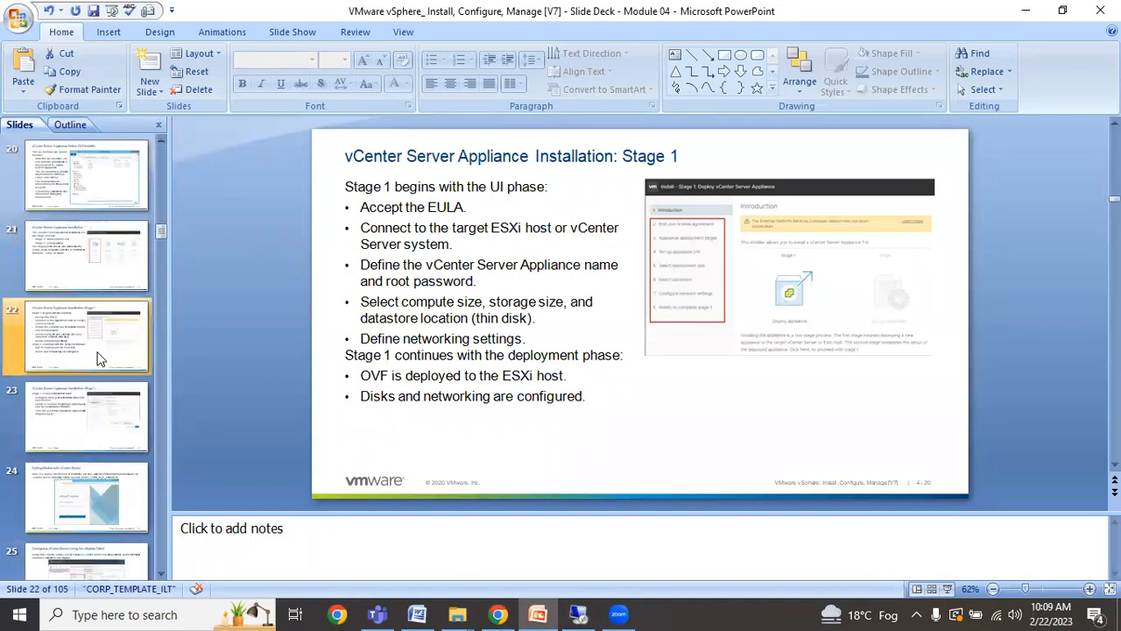
pyautogui.click(140, 261)
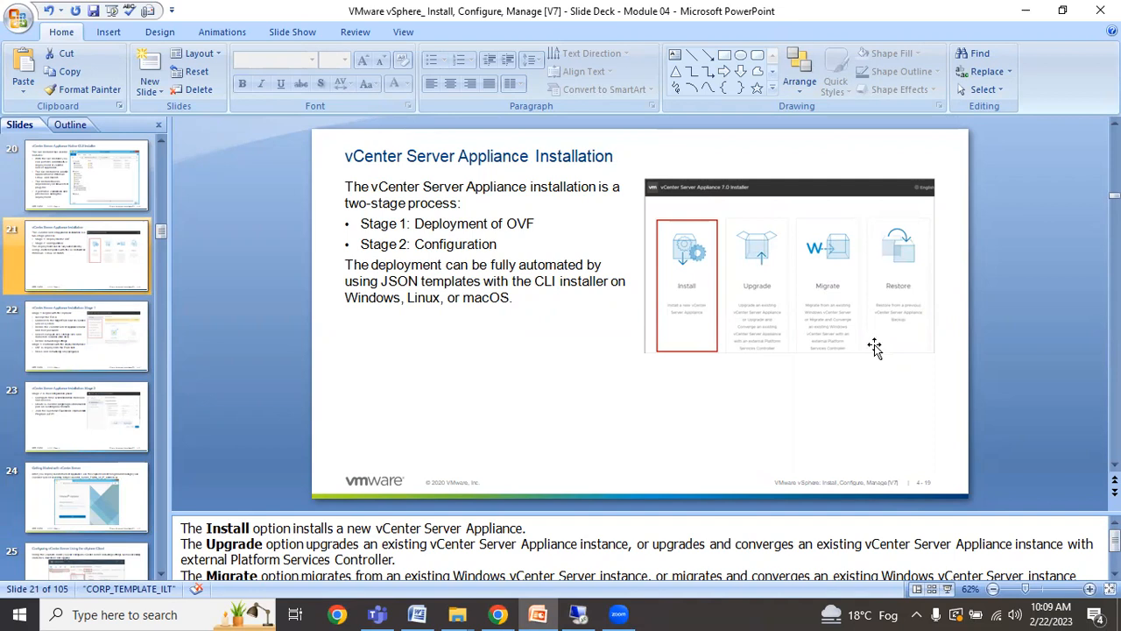
pyautogui.click(579, 614)
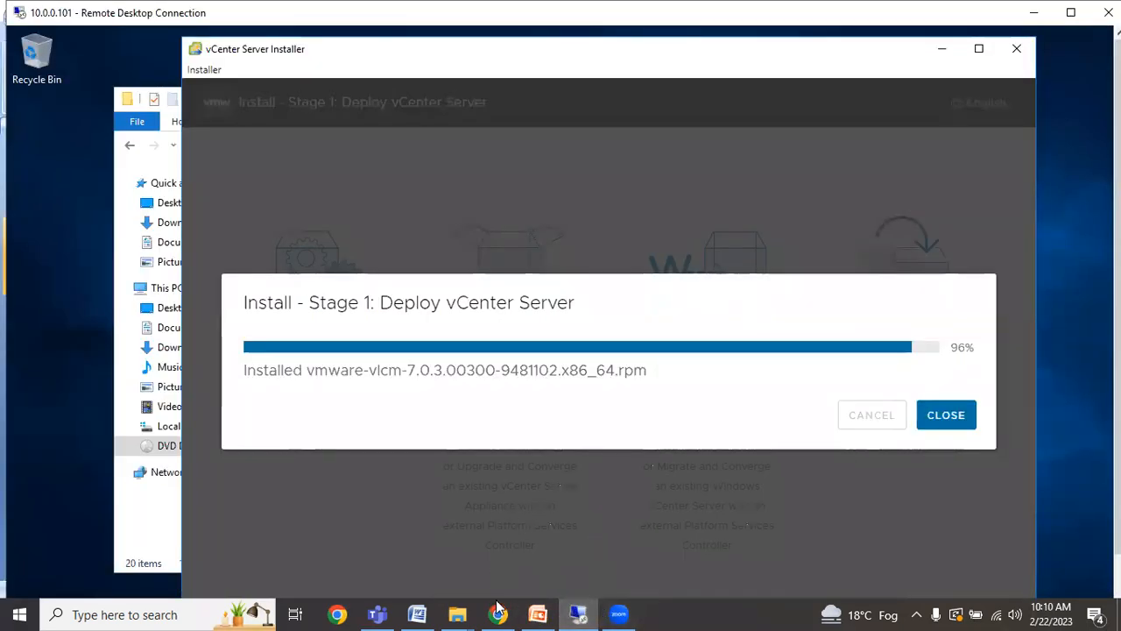
# Bring the vCenter Backup browser window forward and zoom the page out to 90%.
pyautogui.moveTo(497, 611)
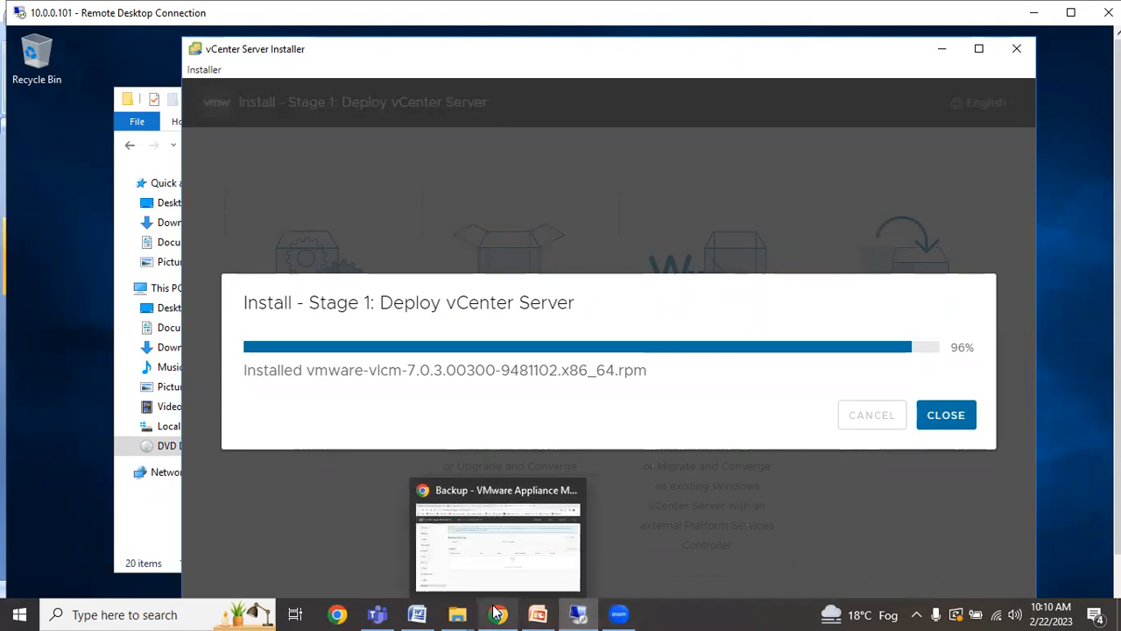
pyautogui.click(499, 571)
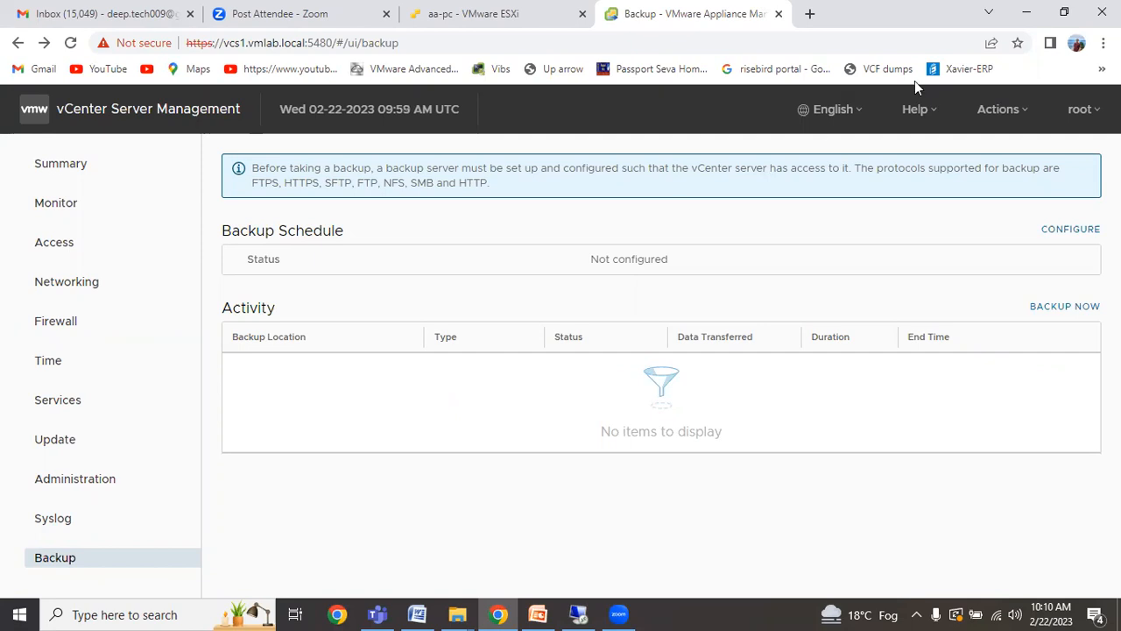
pyautogui.click(1104, 43)
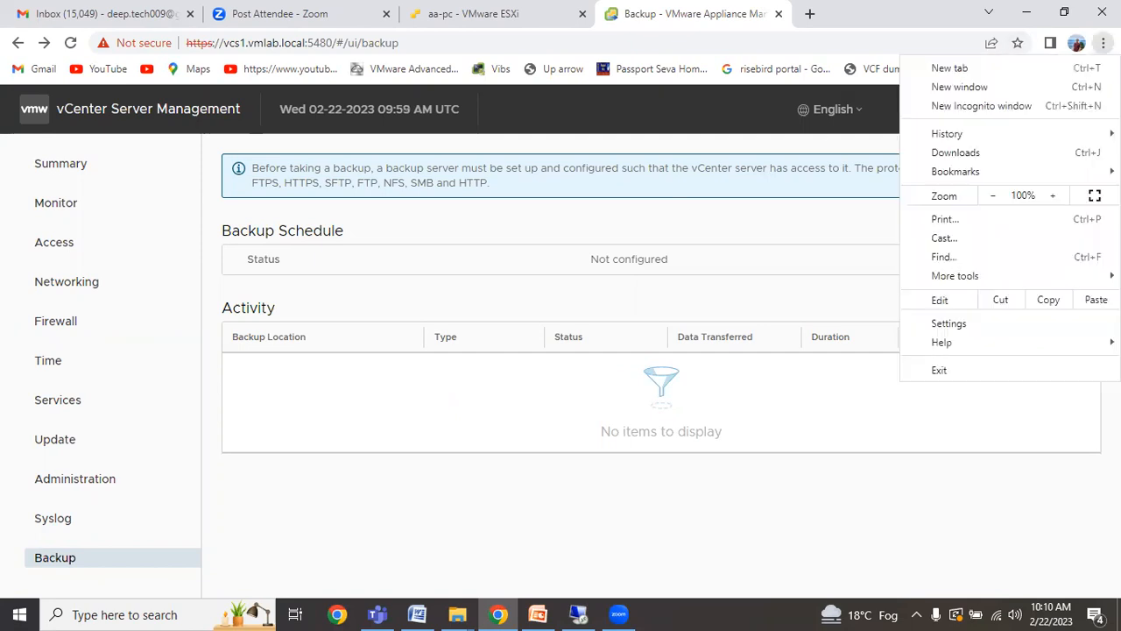
pyautogui.click(992, 197)
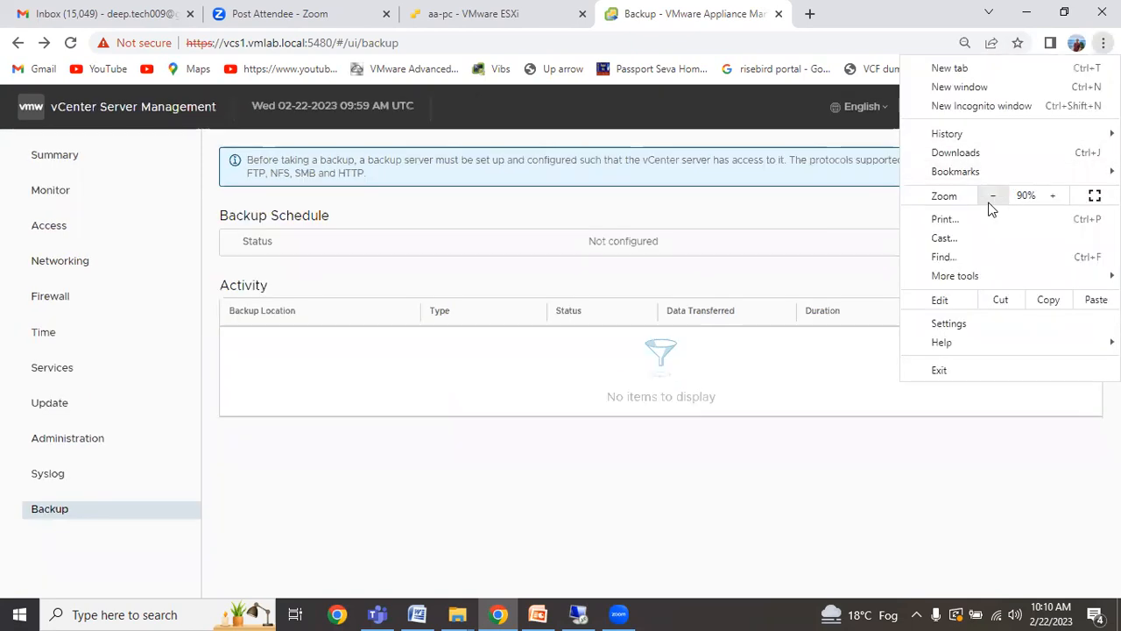
pyautogui.click(573, 473)
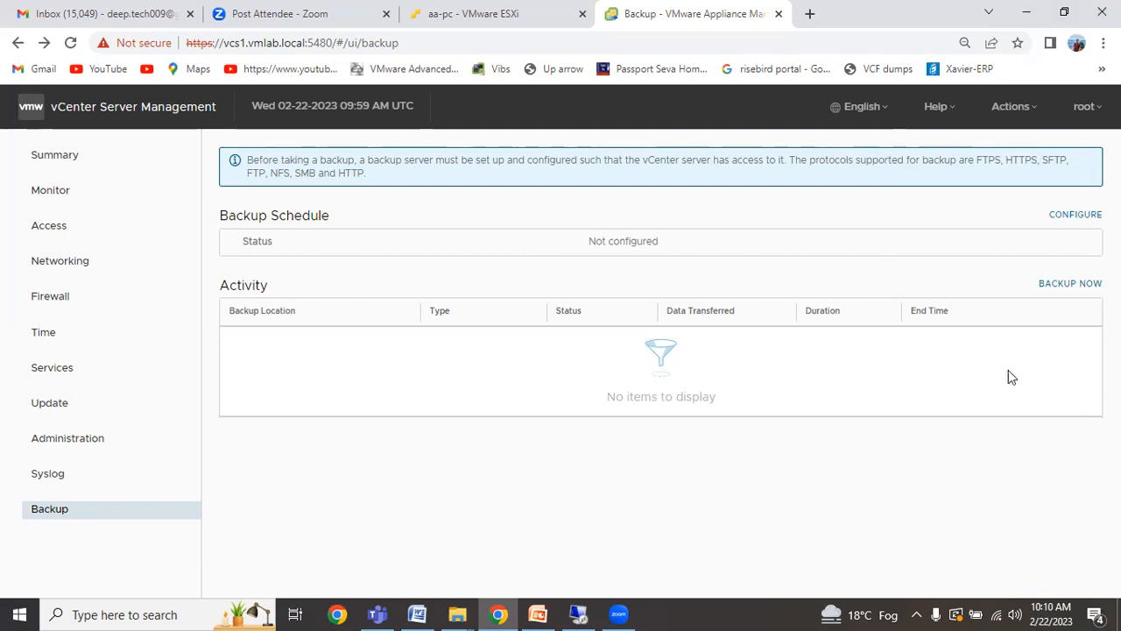
# Restore Chrome to a smaller window, check the ESXi tab, and add a blank tab beside Backup.
pyautogui.click(1064, 12)
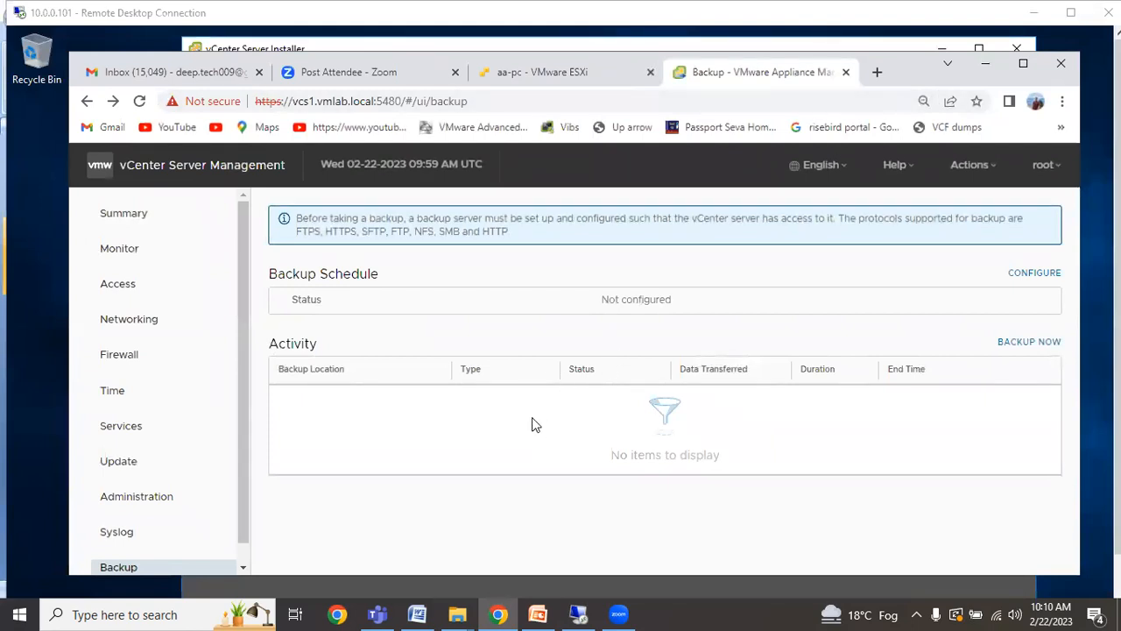
pyautogui.moveTo(246, 496); pyautogui.dragTo(246, 520)
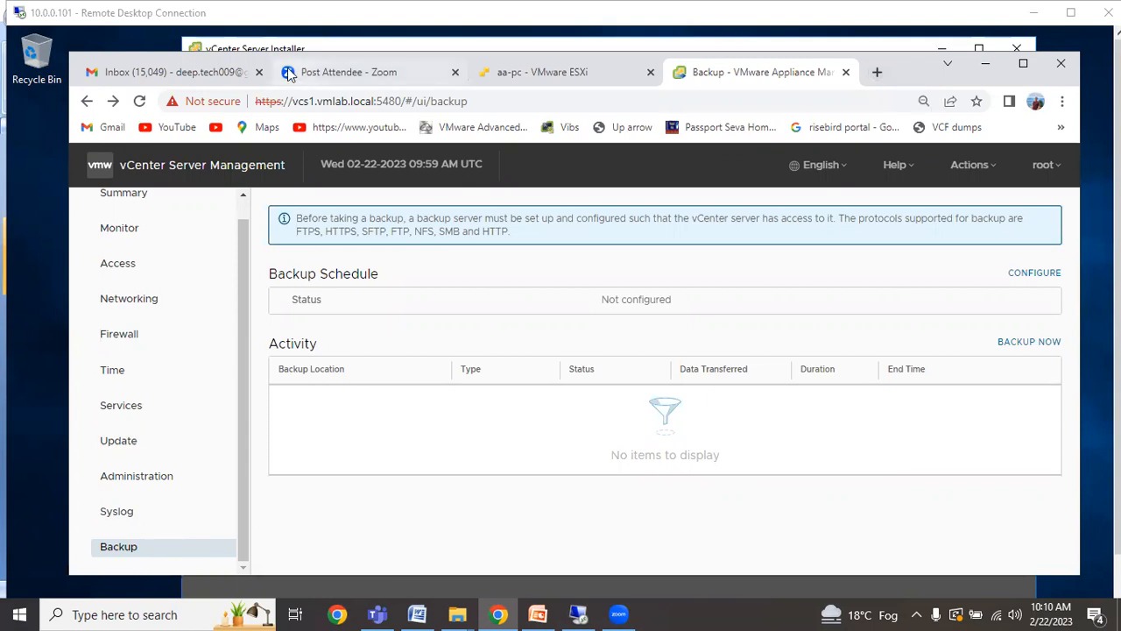
pyautogui.click(514, 74)
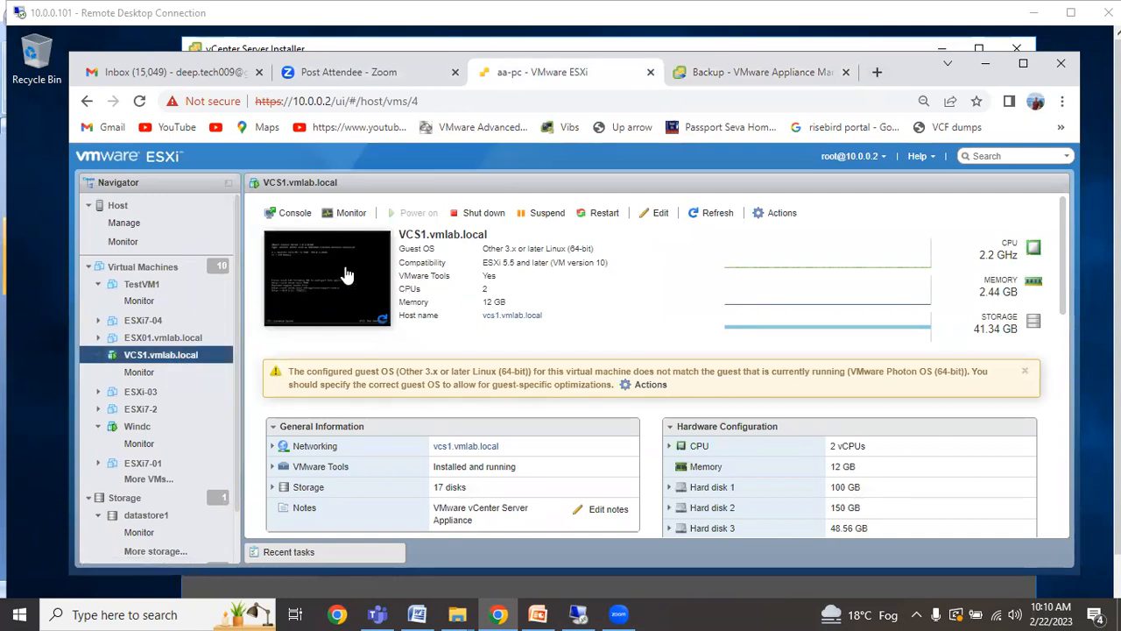
pyautogui.click(753, 72)
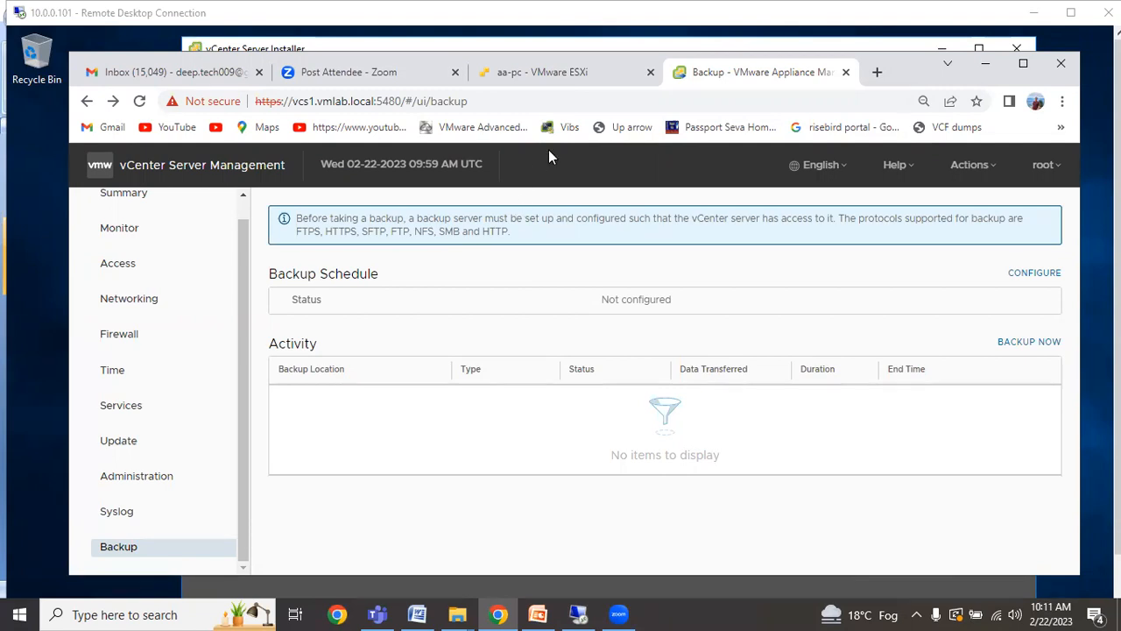
pyautogui.click(877, 72)
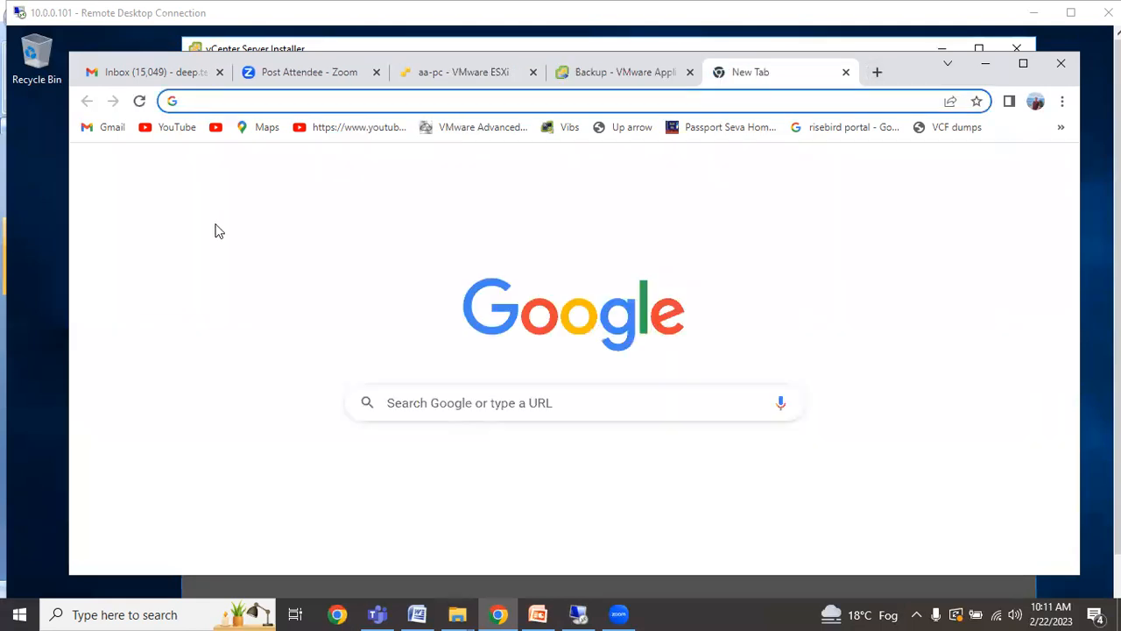
# Browse to vcs1.vmlab.local and launch the vSphere Client (HTML5).
pyautogui.write('ht')
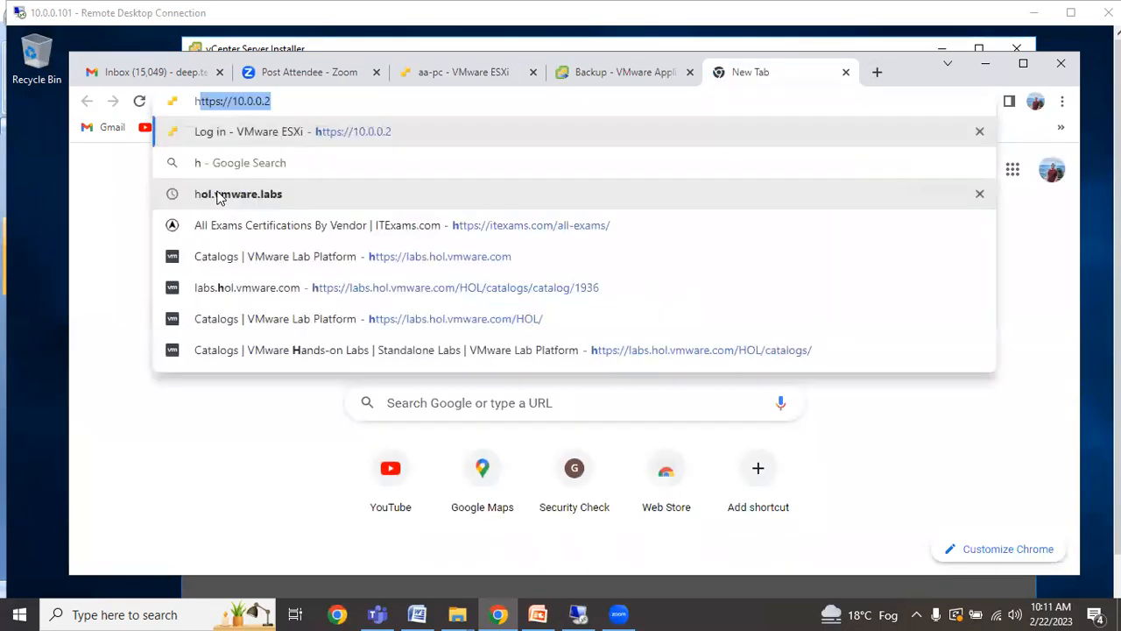
pyautogui.write('tps:')
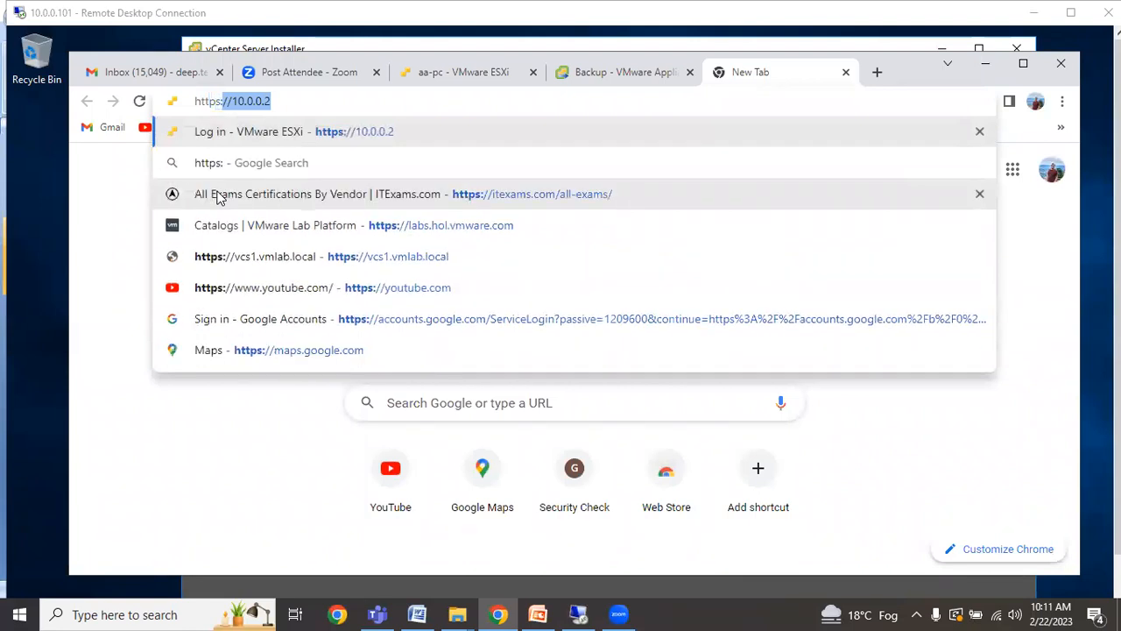
pyautogui.write('//')
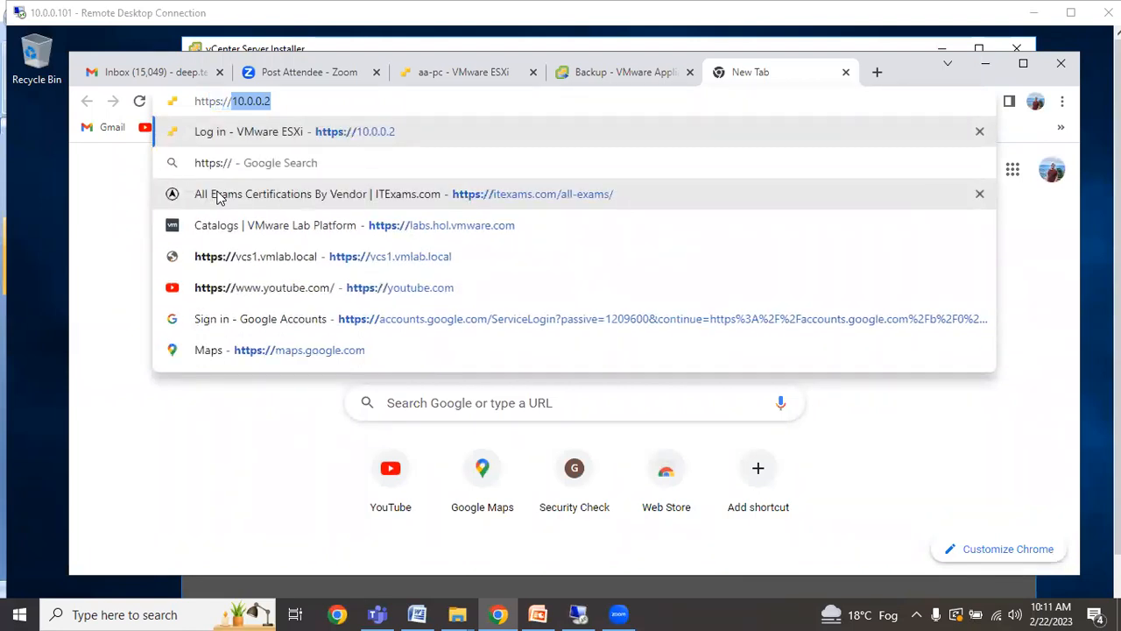
pyautogui.write('10')
pyautogui.press('BackSpace')
pyautogui.press('BackSpace')
pyautogui.write('vcs')
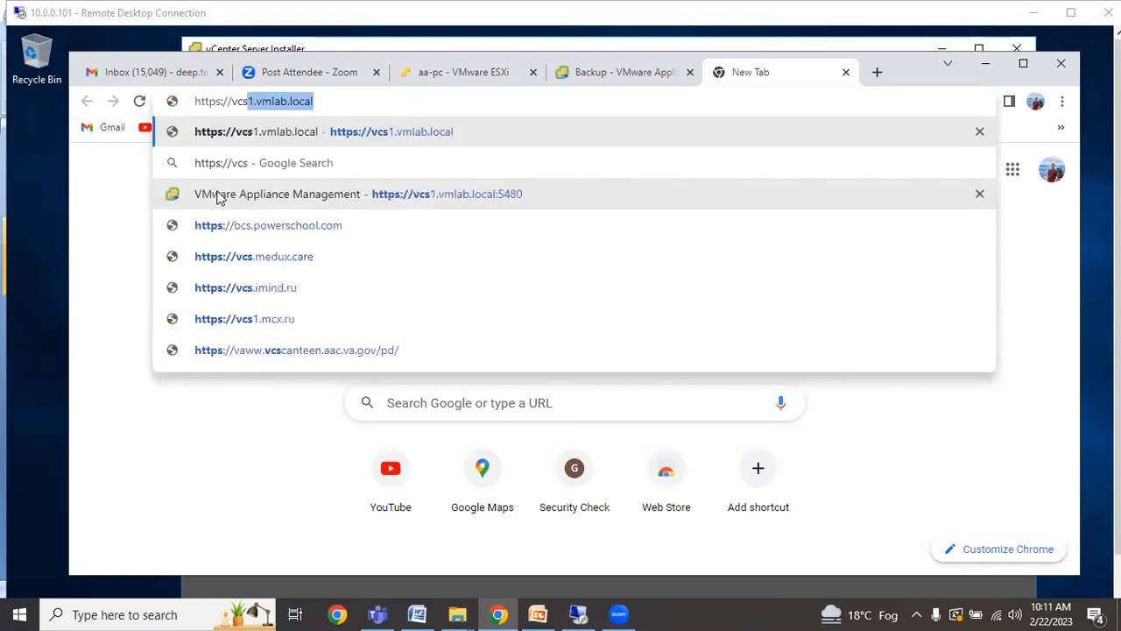
pyautogui.write('1')
pyautogui.press('Return')
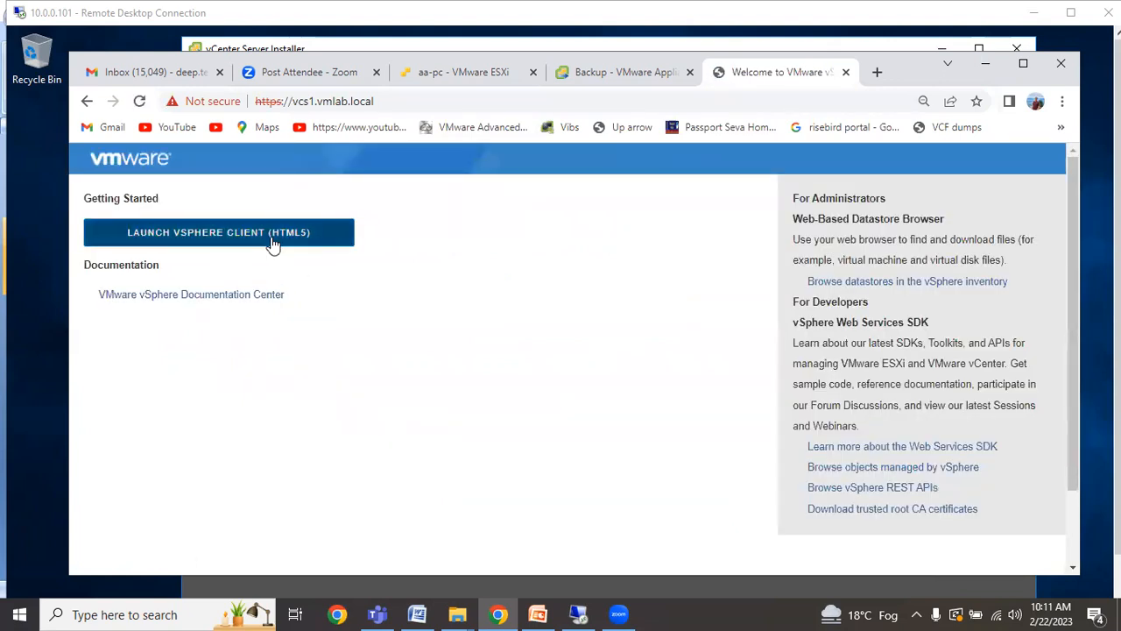
pyautogui.click(273, 244)
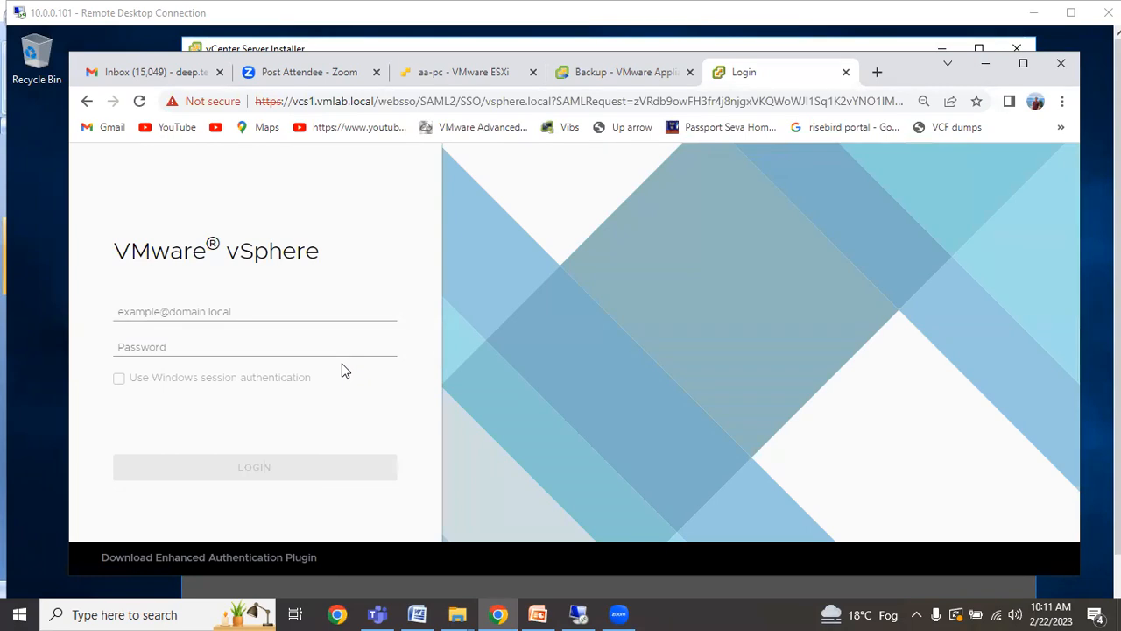
# Sign in with the SSO administrator username and its password.
pyautogui.click(227, 311)
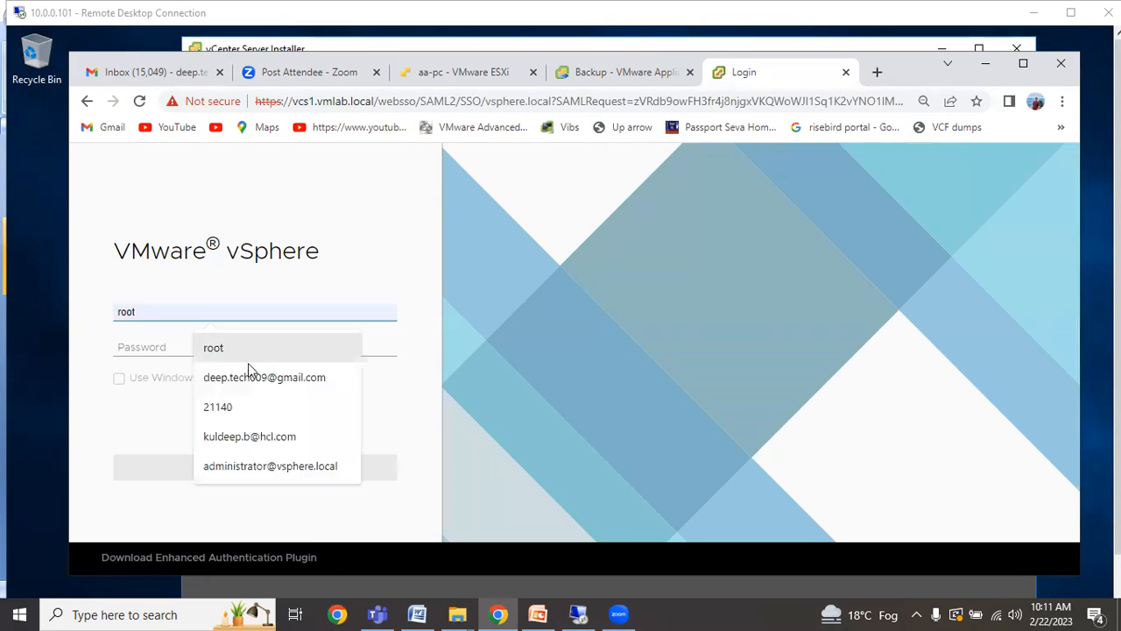
pyautogui.click(268, 466)
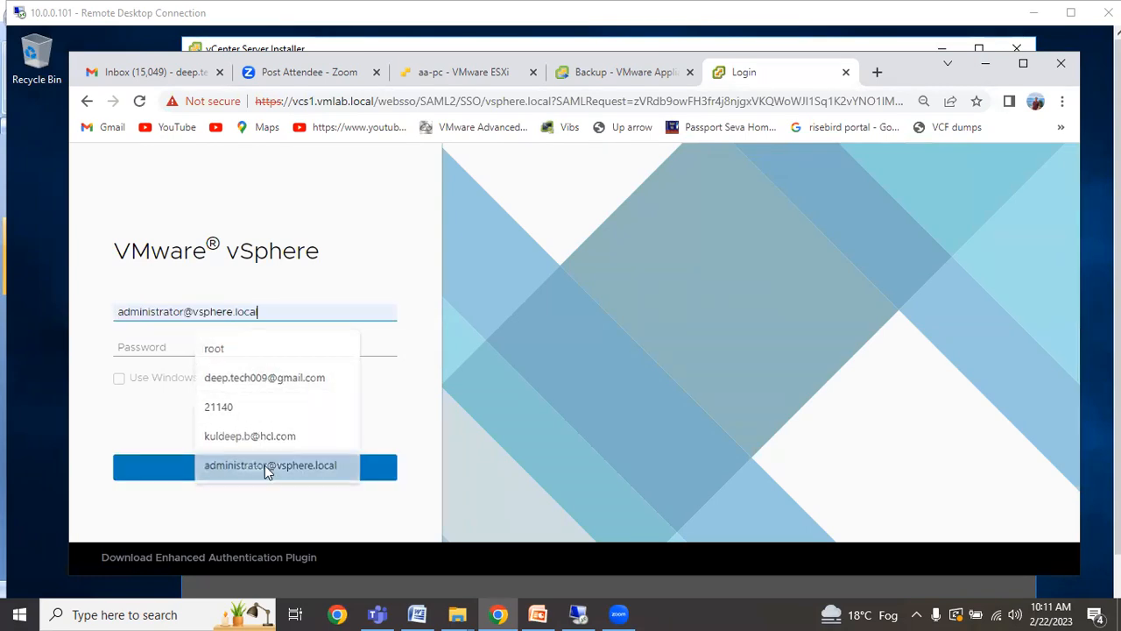
pyautogui.click(157, 349)
pyautogui.write('V')
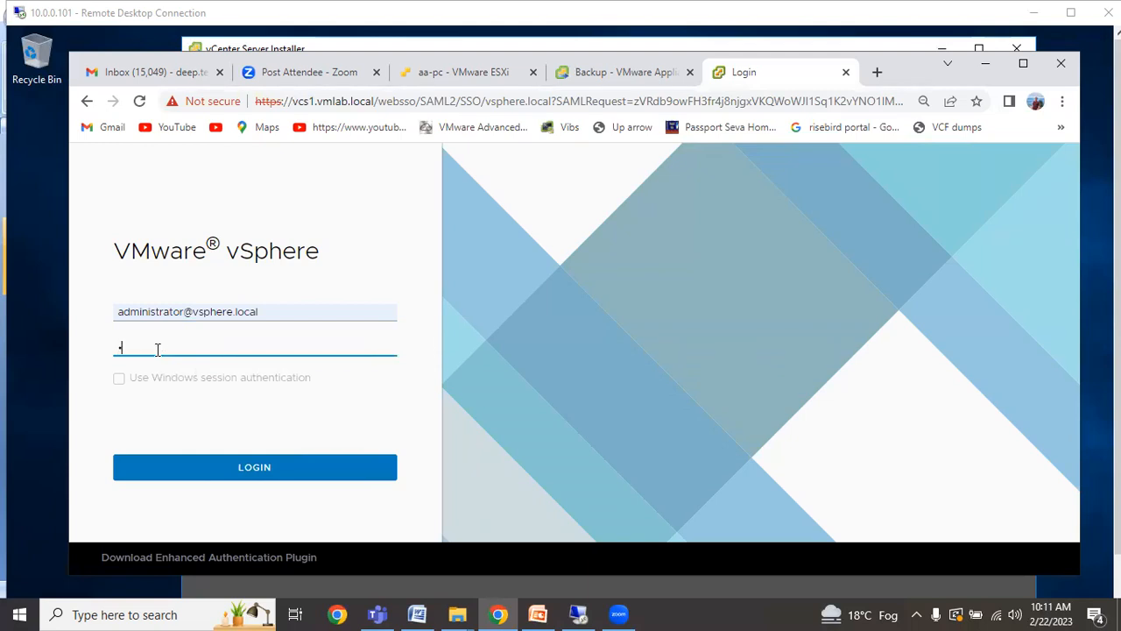
pyautogui.write('Mware1!')
pyautogui.click(190, 468)
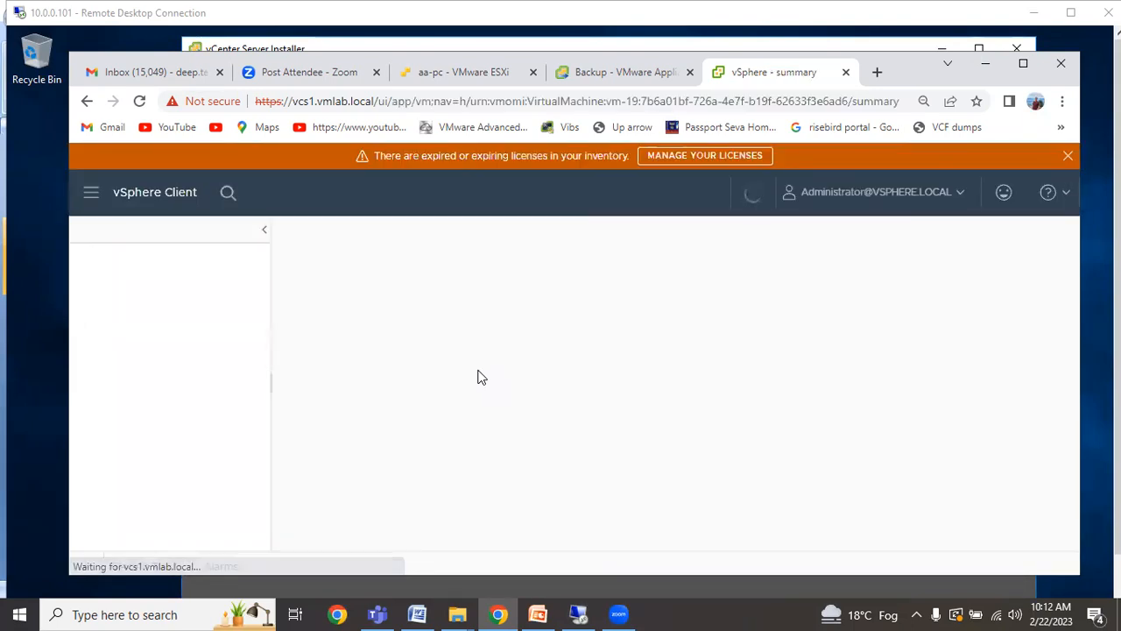
# Maximize Chrome, select vcs1.vmlab.local in the tree, and open Shortcuts from the main menu.
pyautogui.click(1022, 63)
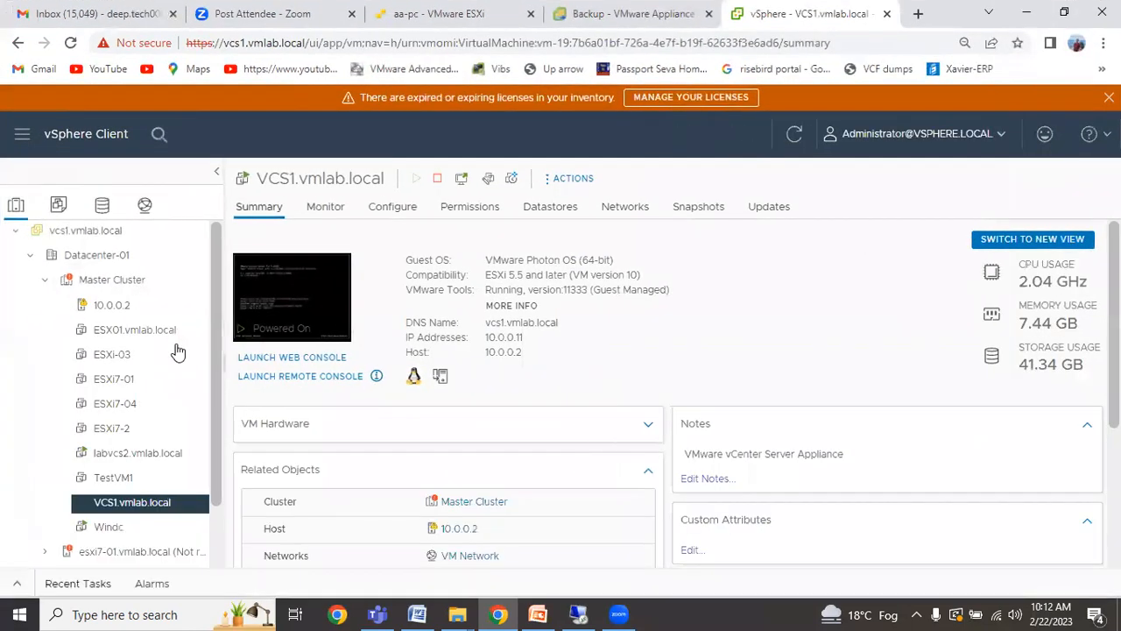
pyautogui.click(45, 280)
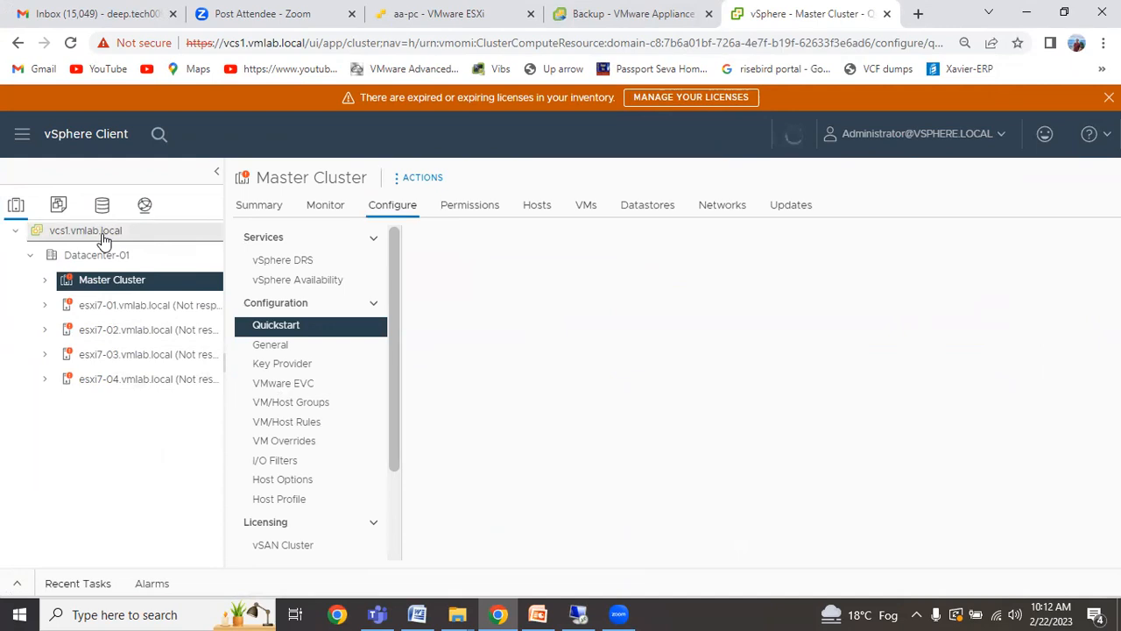
pyautogui.click(91, 232)
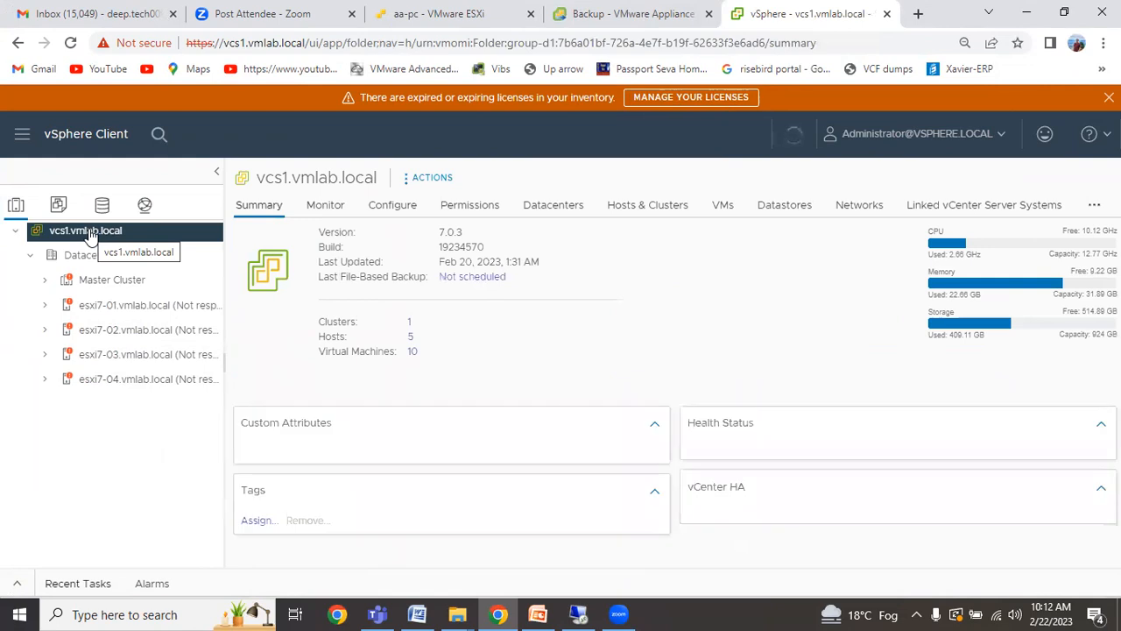
pyautogui.click(22, 136)
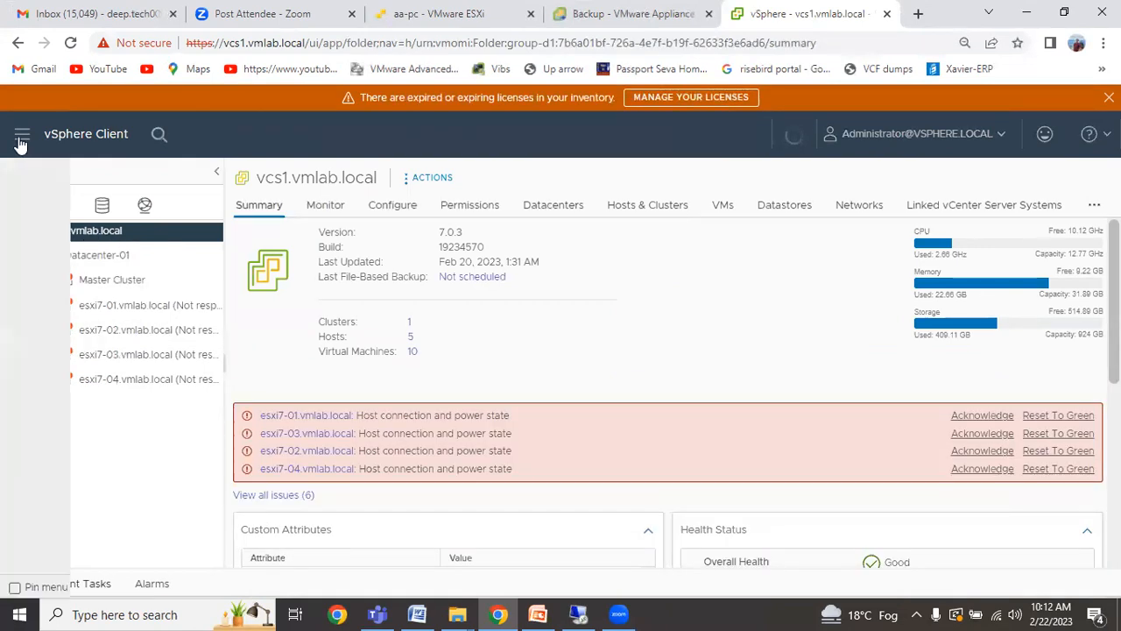
pyautogui.click(52, 194)
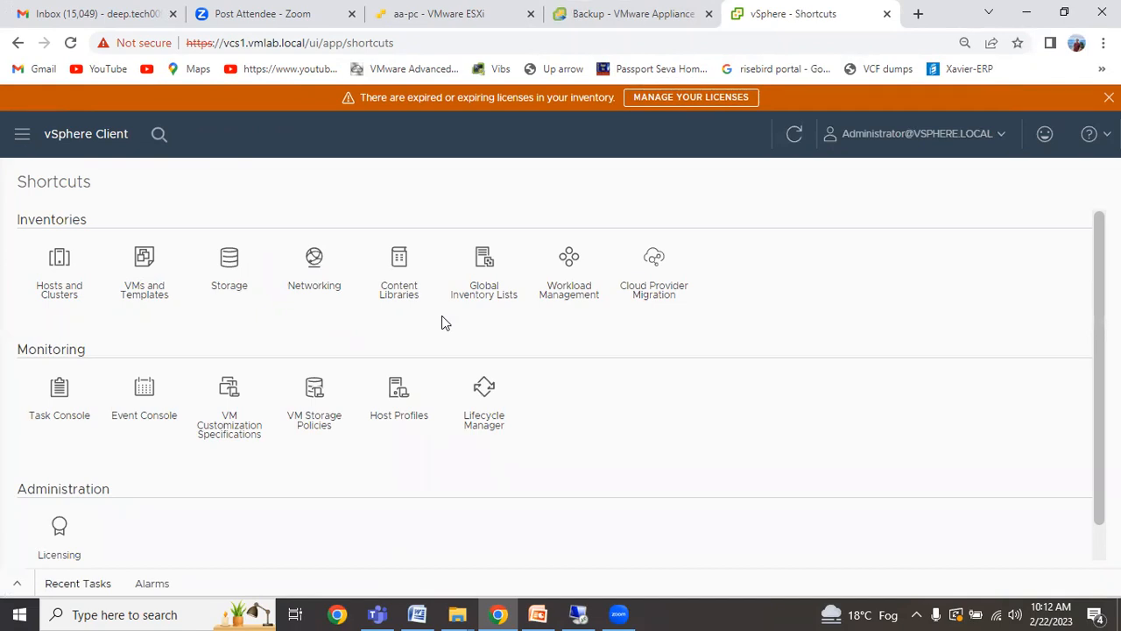
# Glance at Licensing, then open Storage and expand vcs1.vmlab.local and Datacenter-01 to show datastore1.
pyautogui.scroll(-1, 193, 464)
pyautogui.click(60, 495)
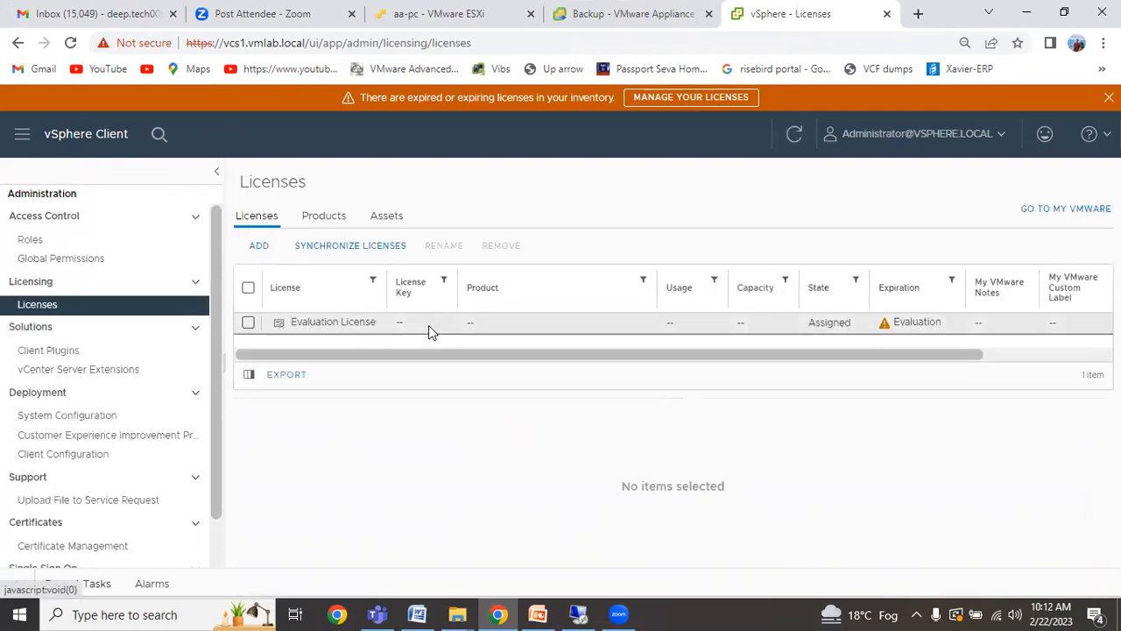
pyautogui.click(22, 139)
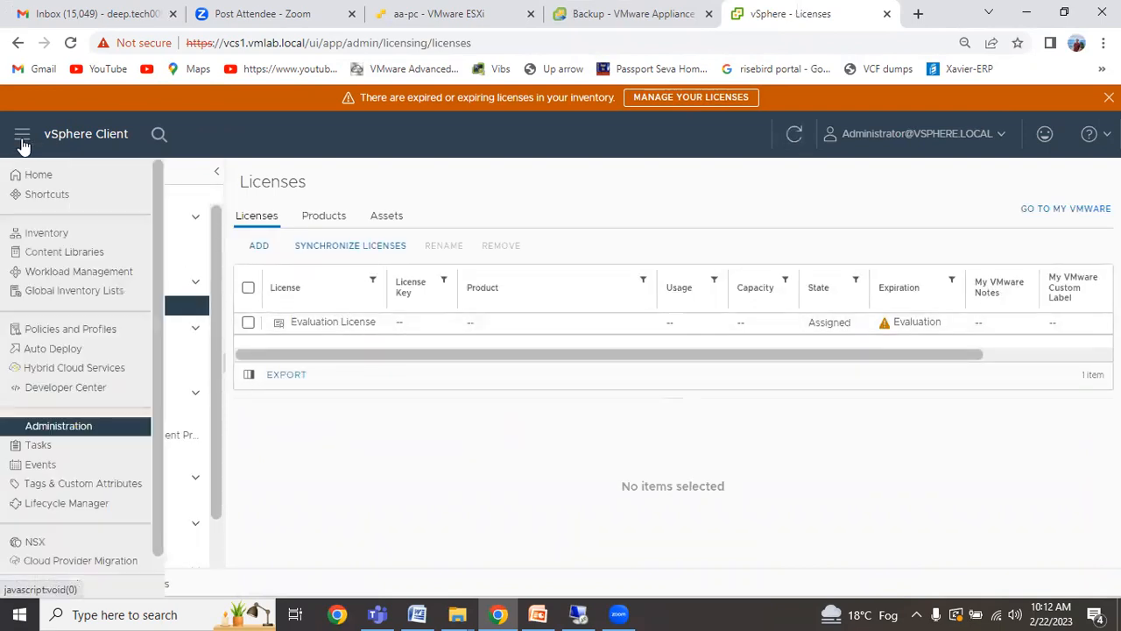
pyautogui.click(45, 193)
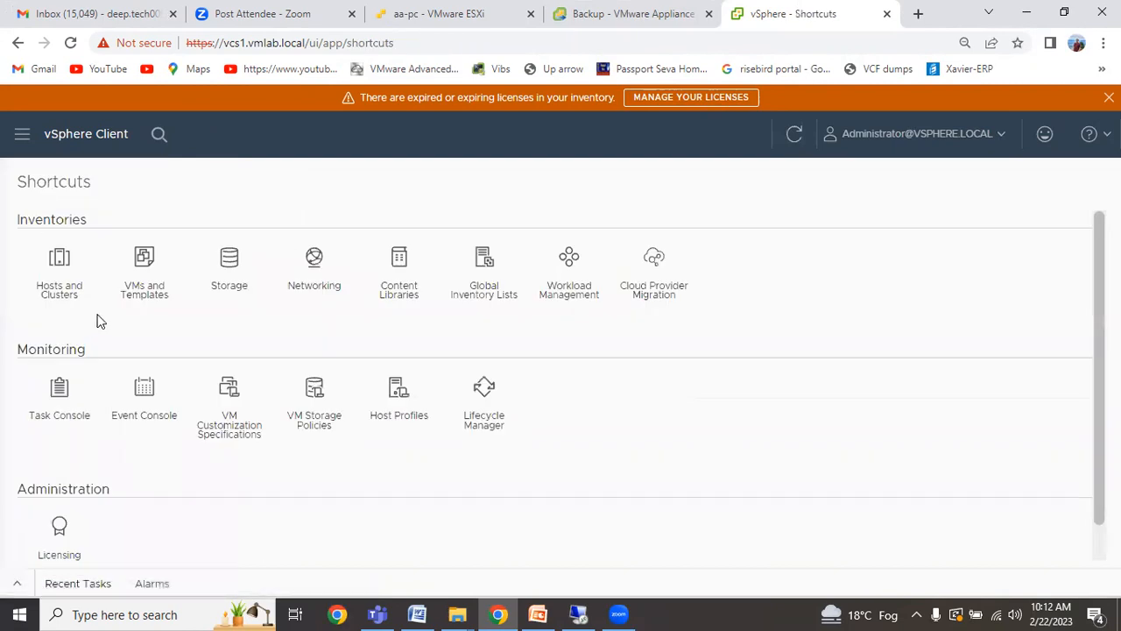
pyautogui.click(230, 257)
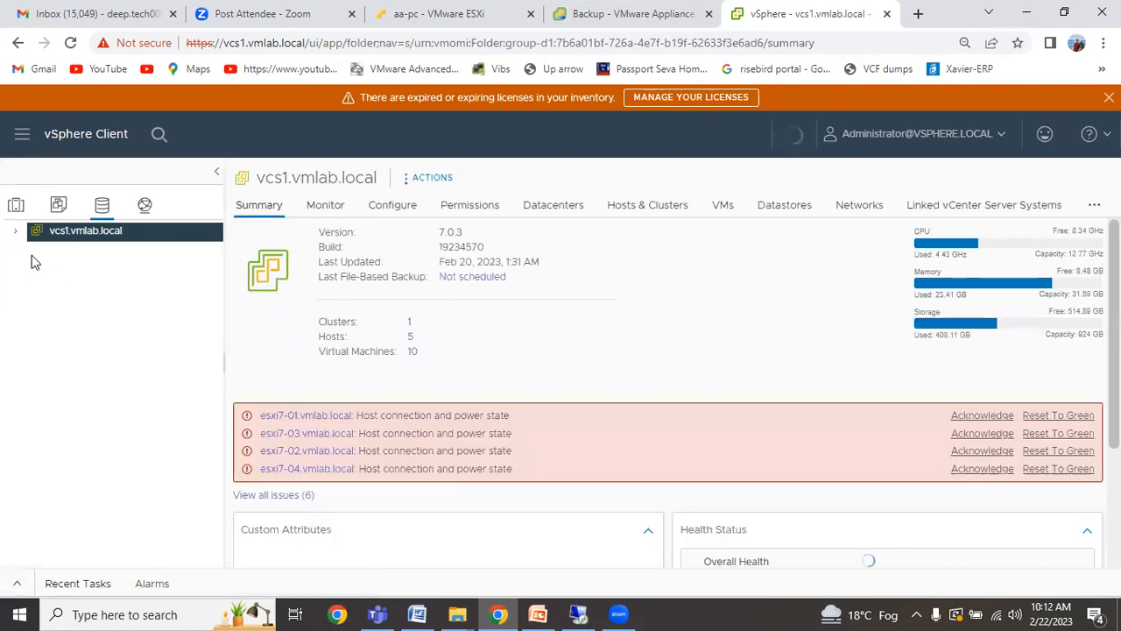
pyautogui.click(15, 232)
pyautogui.click(30, 256)
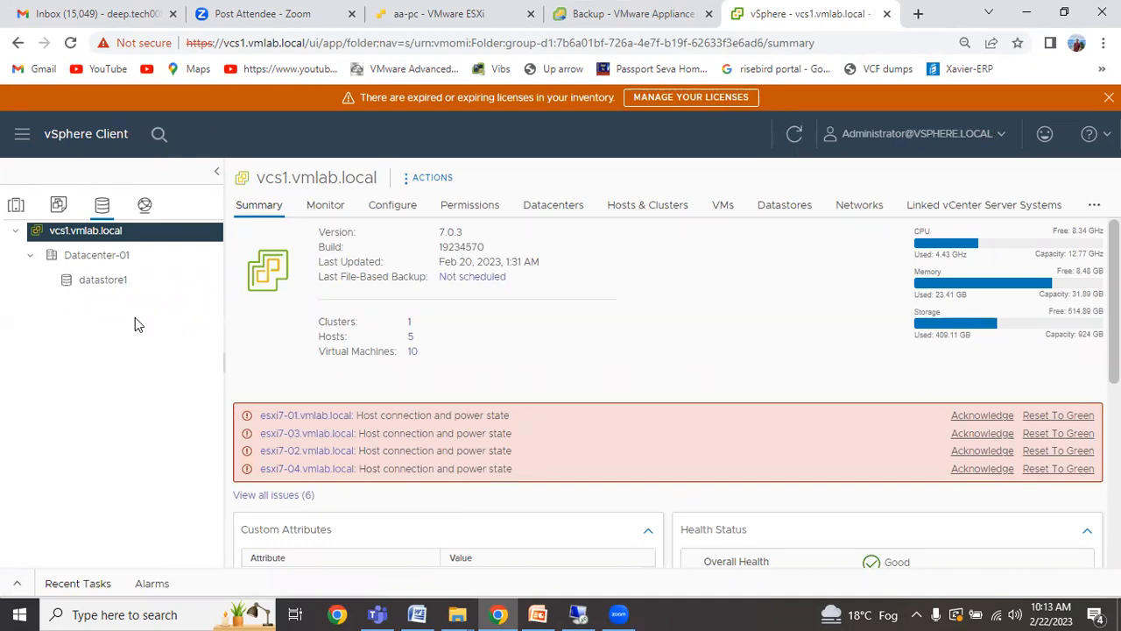
# Browse the VMs and Templates and Networking inventories under Datacenter-01, then return to Hosts and Clusters.
pyautogui.click(16, 209)
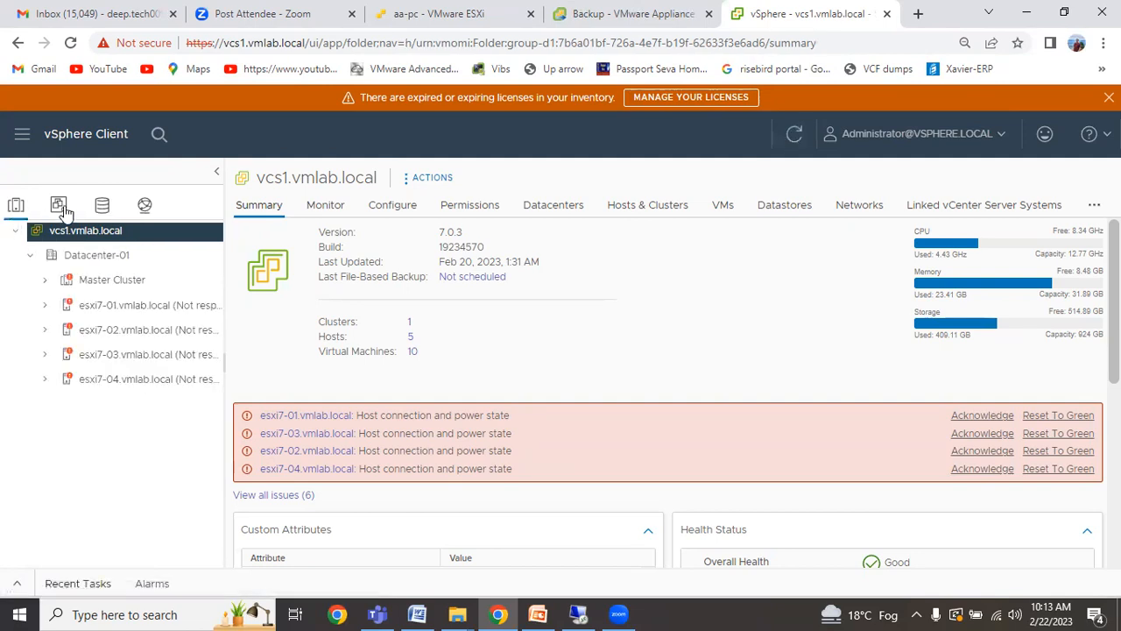
pyautogui.click(59, 207)
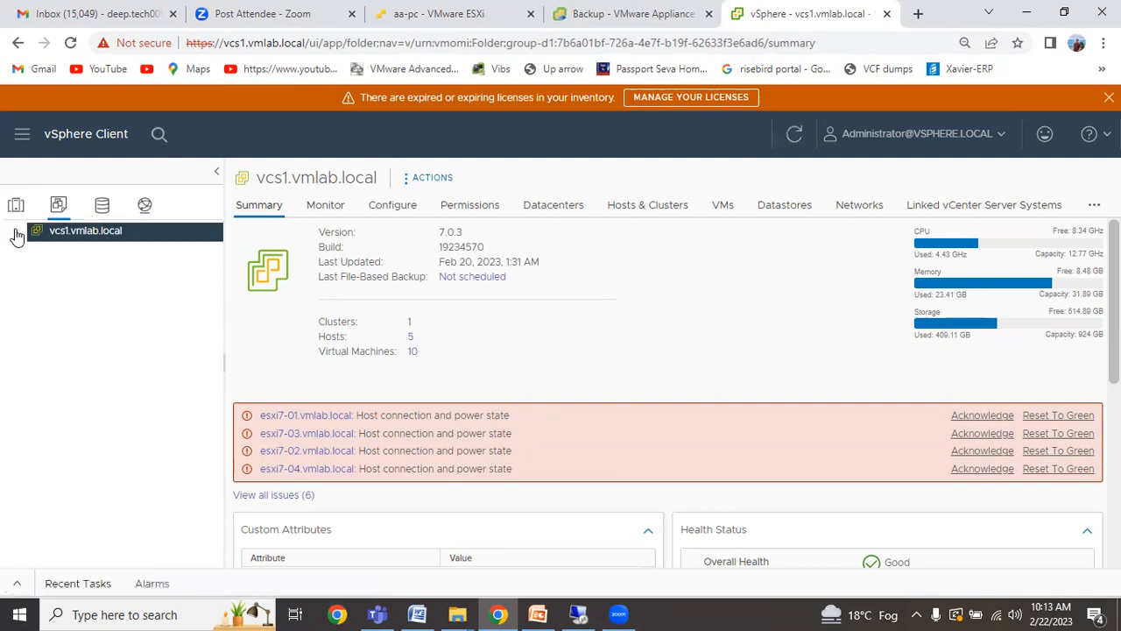
pyautogui.click(29, 255)
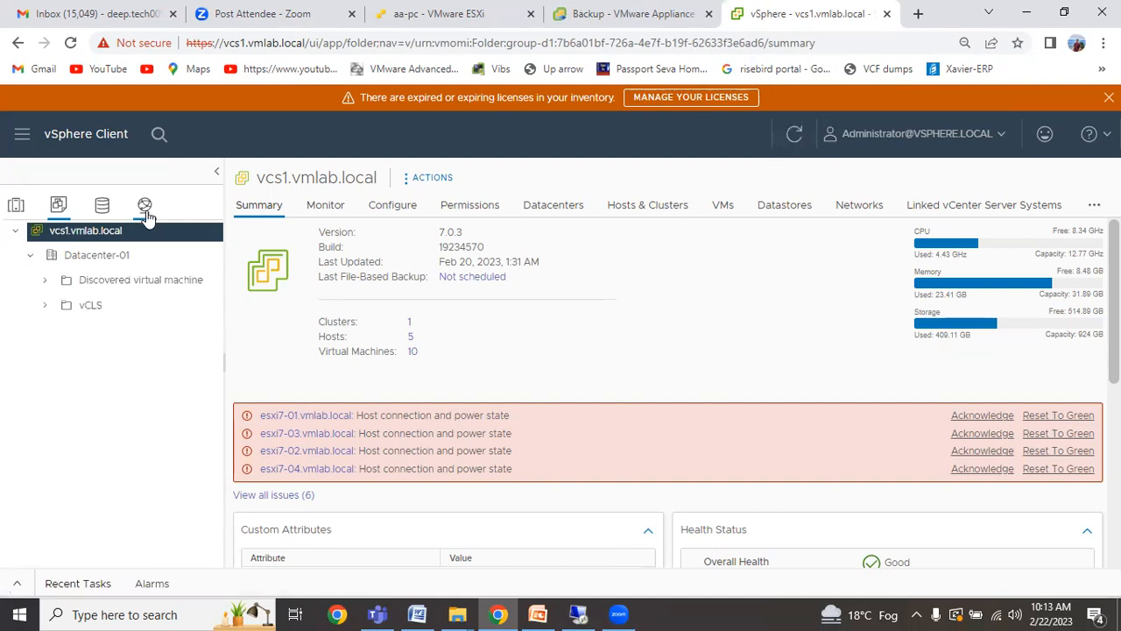
pyautogui.click(146, 217)
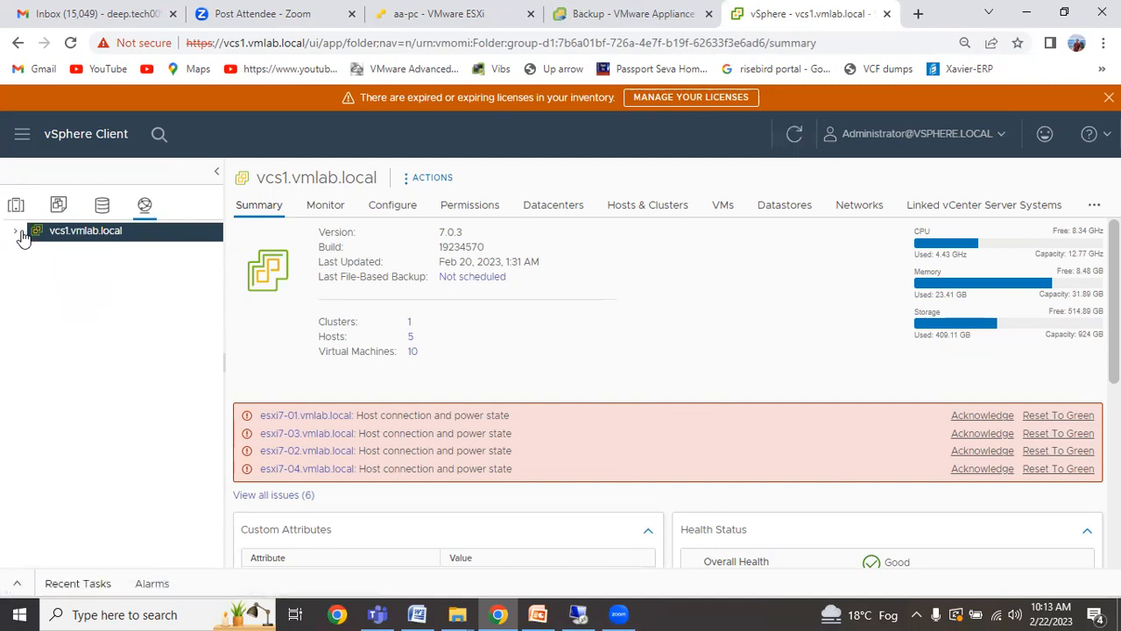
pyautogui.click(17, 234)
pyautogui.click(29, 259)
pyautogui.click(92, 255)
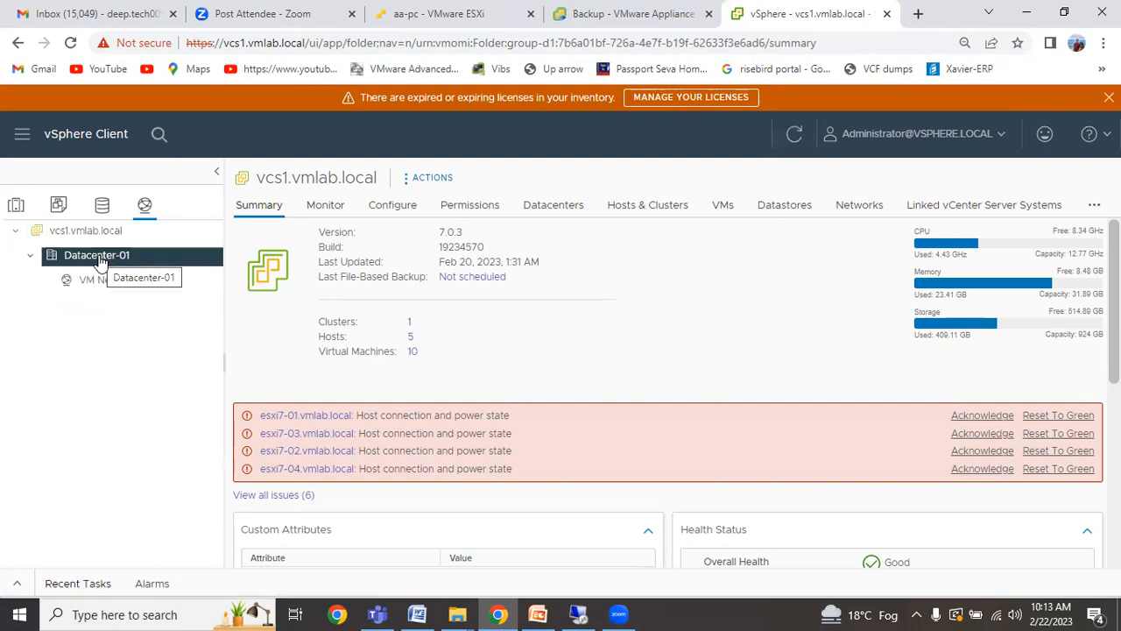
pyautogui.click(17, 207)
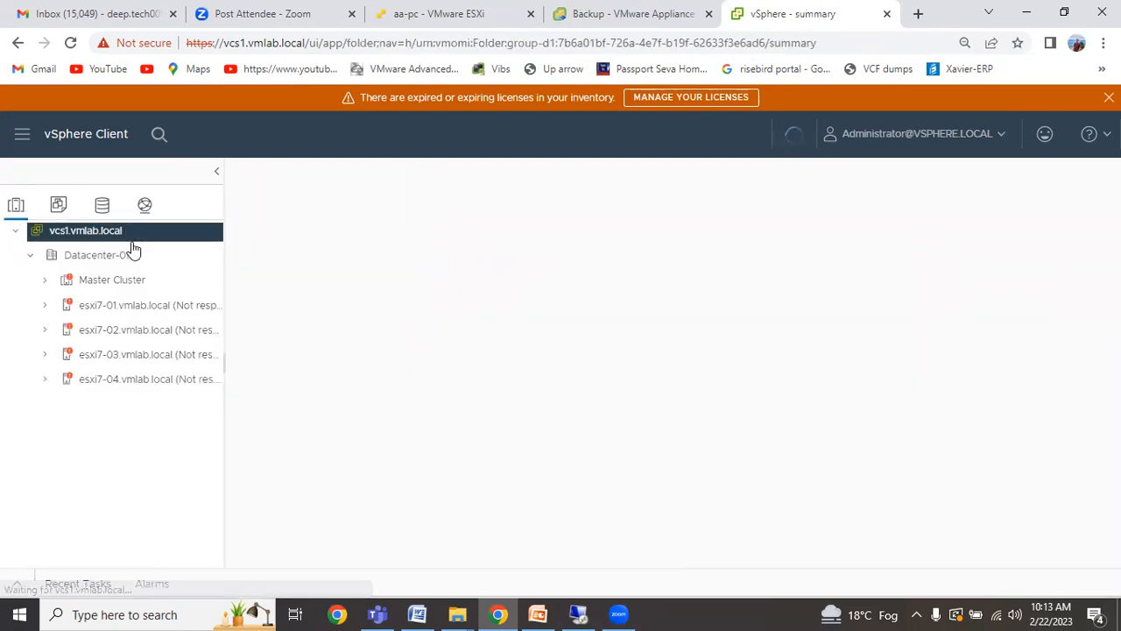
# Create a host and cluster folder named 'testlab- cluster' under Datacenter-01 and view its summary.
pyautogui.click(127, 255)
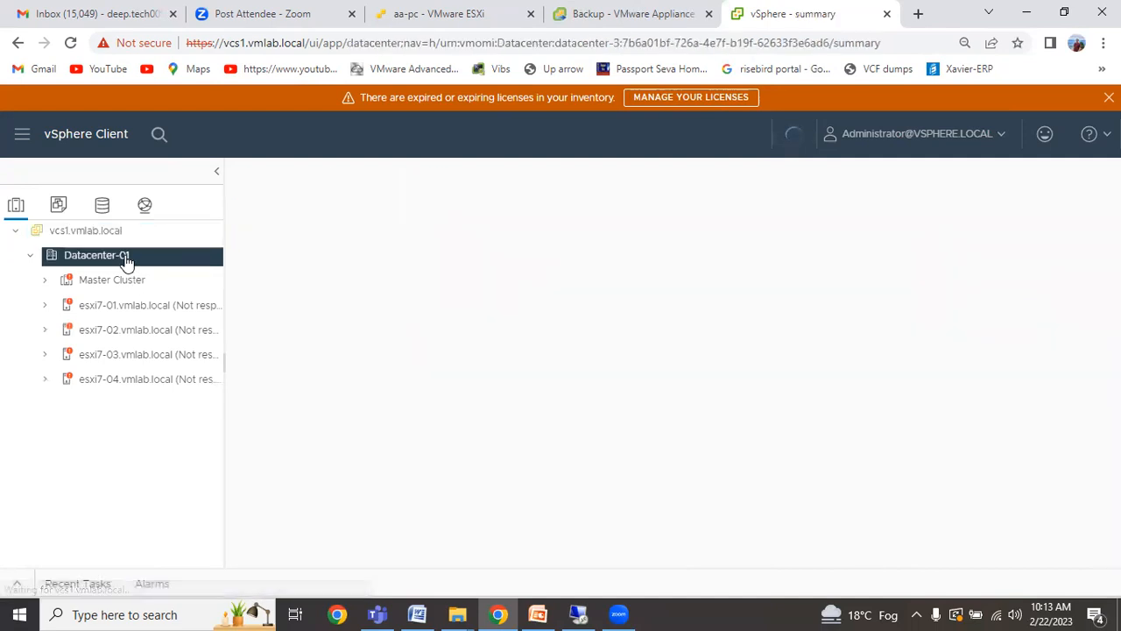
pyautogui.rightClick(127, 257)
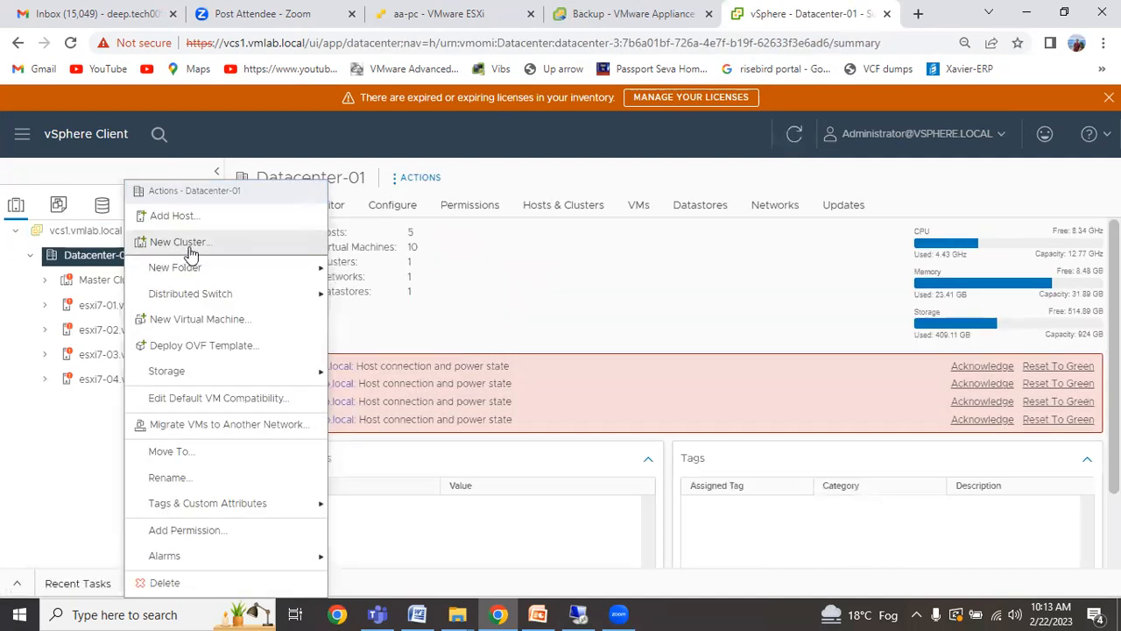
pyautogui.moveTo(208, 268)
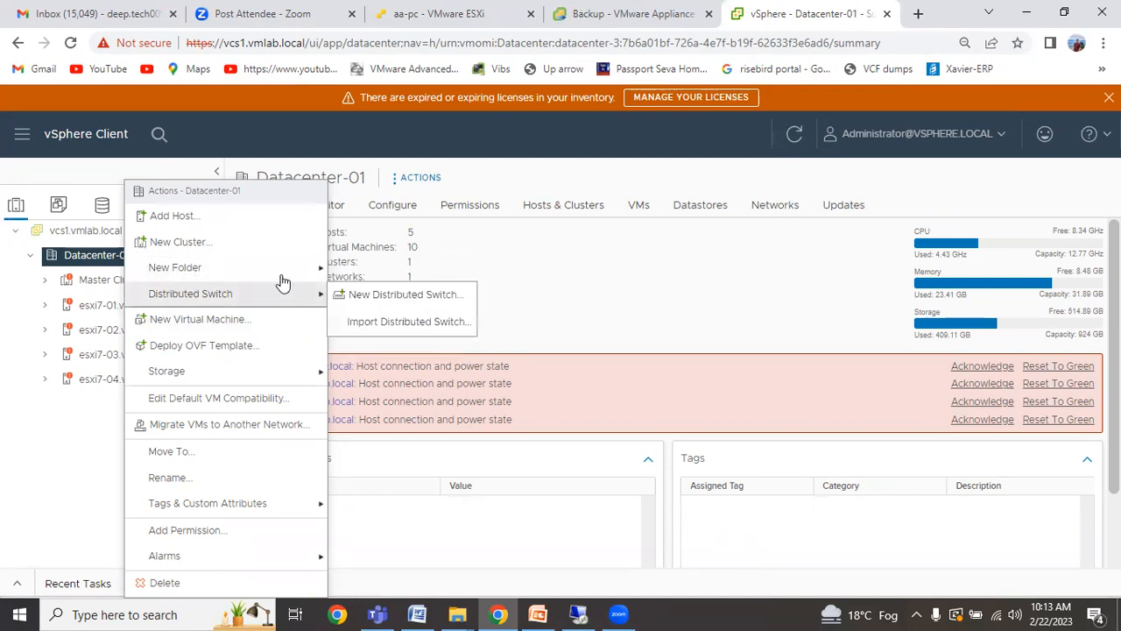
pyautogui.moveTo(300, 273)
pyautogui.click(382, 278)
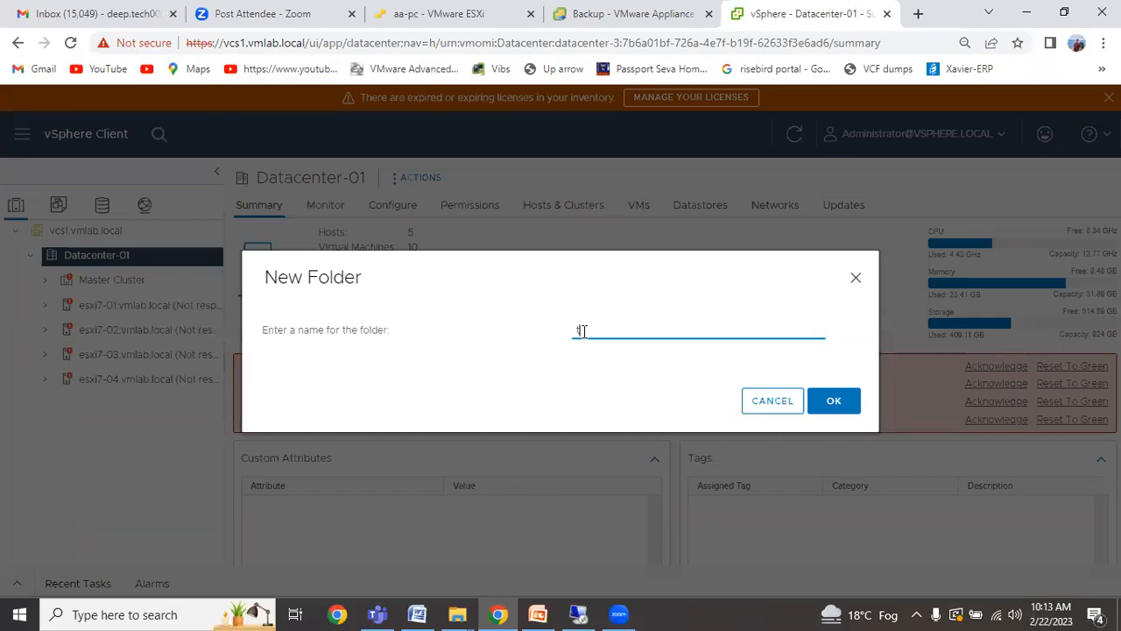
pyautogui.write('testlab')
pyautogui.write('- cluster')
pyautogui.click(827, 402)
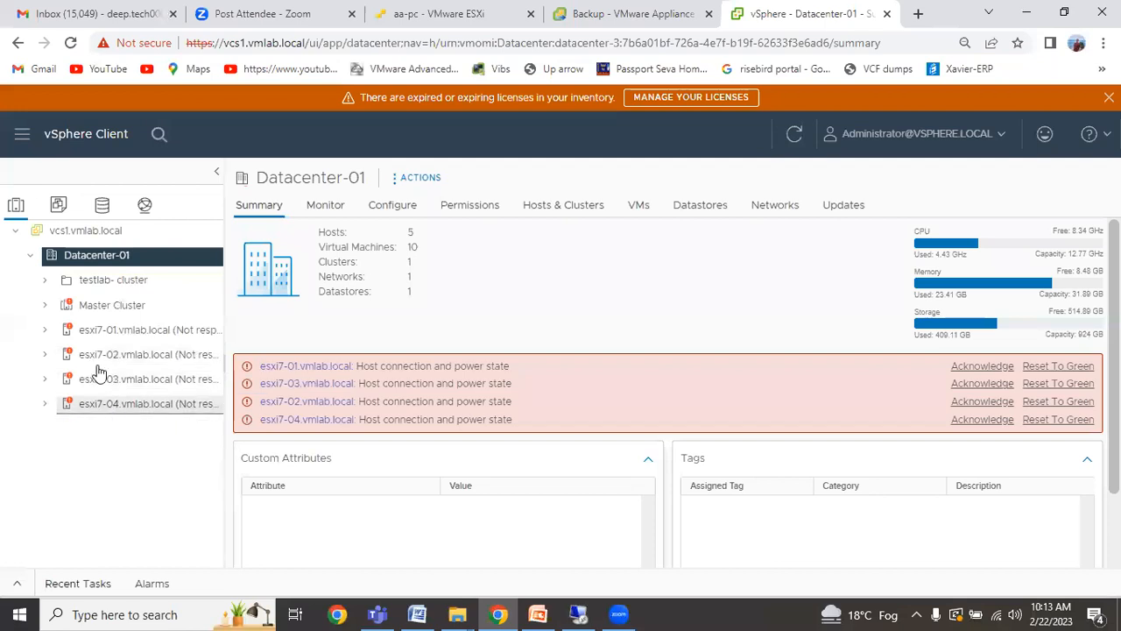
pyautogui.click(94, 282)
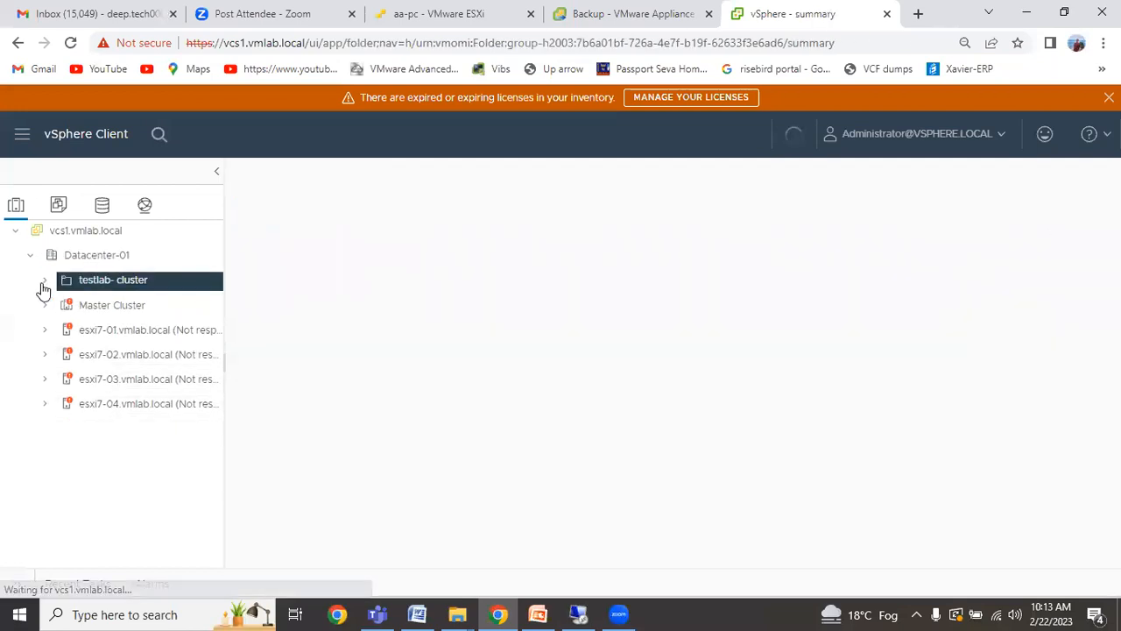
# Switch to the VMs and Templates inventory and select Datacenter-01.
pyautogui.rightClick(123, 281)
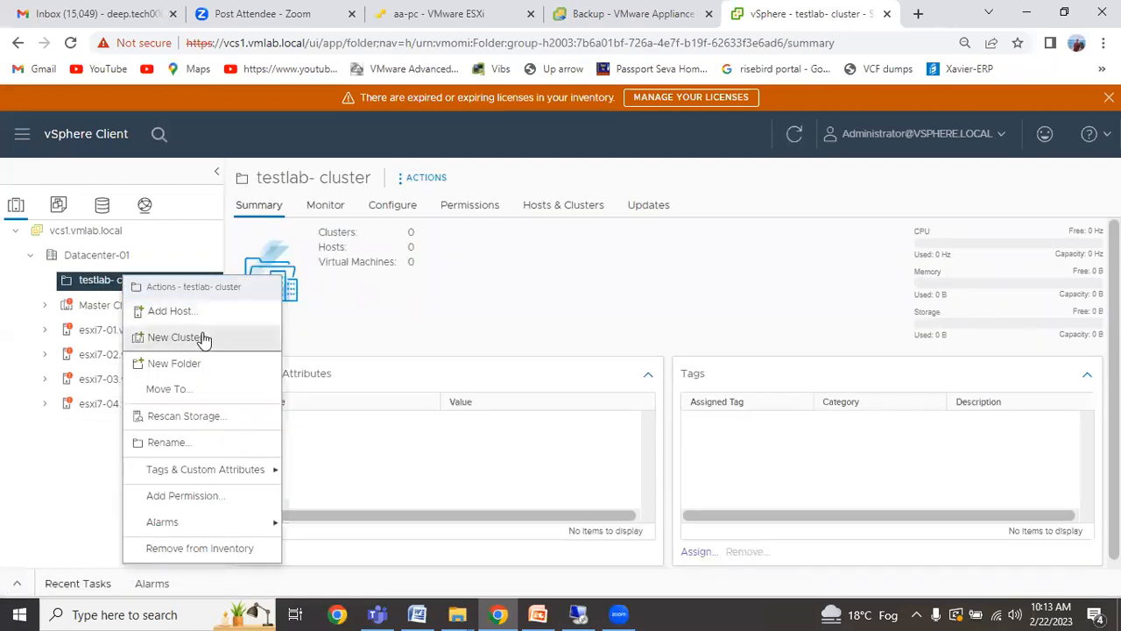
pyautogui.click(61, 208)
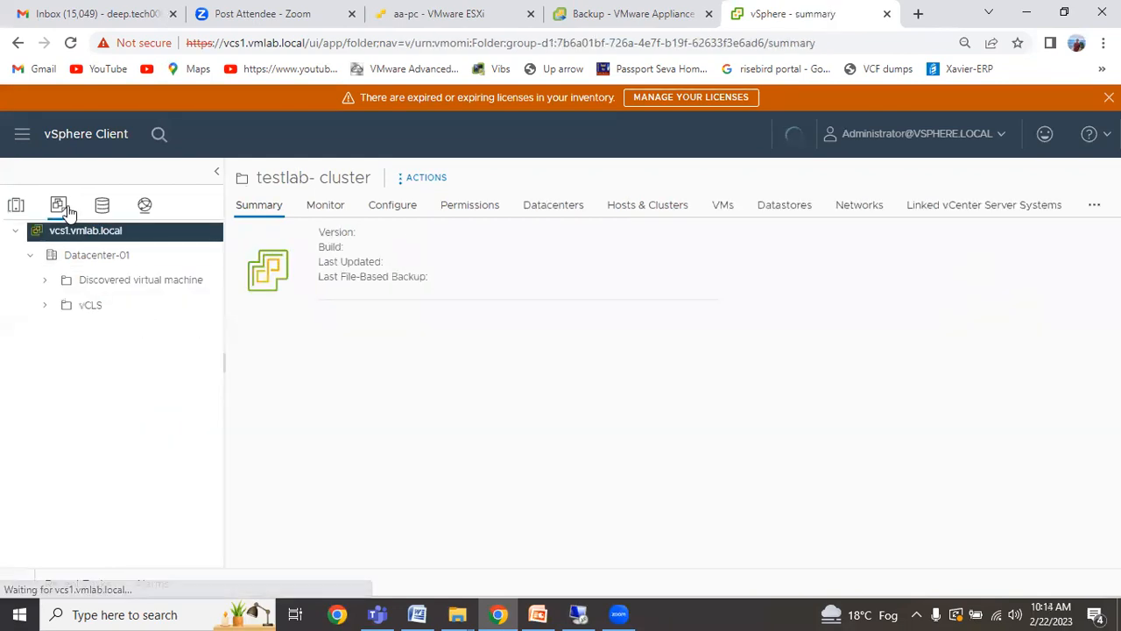
pyautogui.click(98, 255)
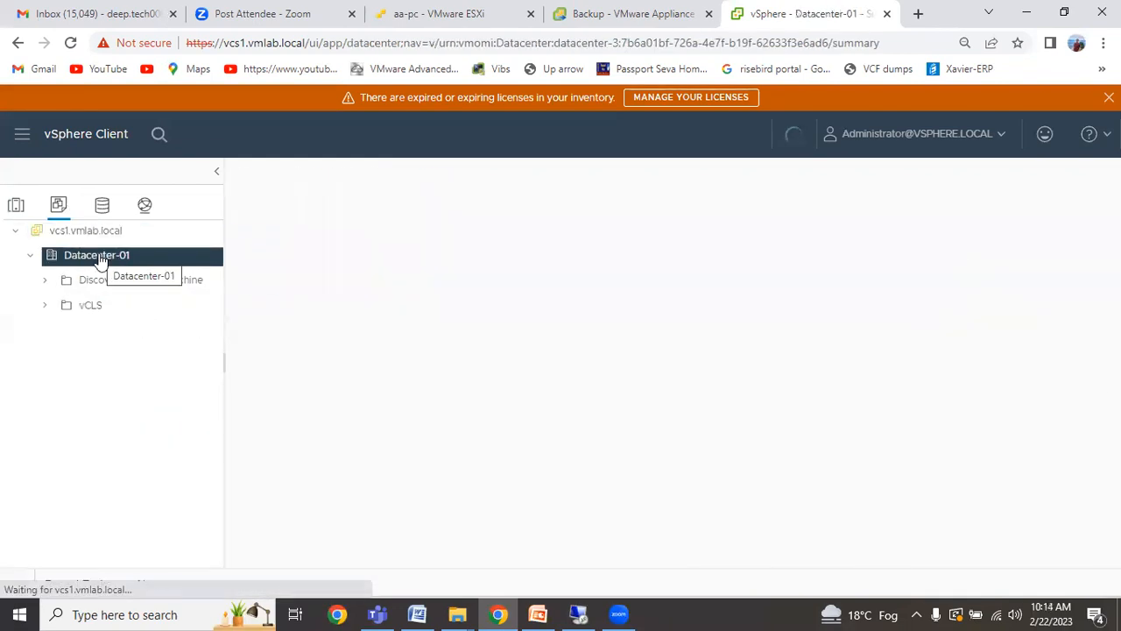
pyautogui.rightClick(101, 257)
pyautogui.click(76, 356)
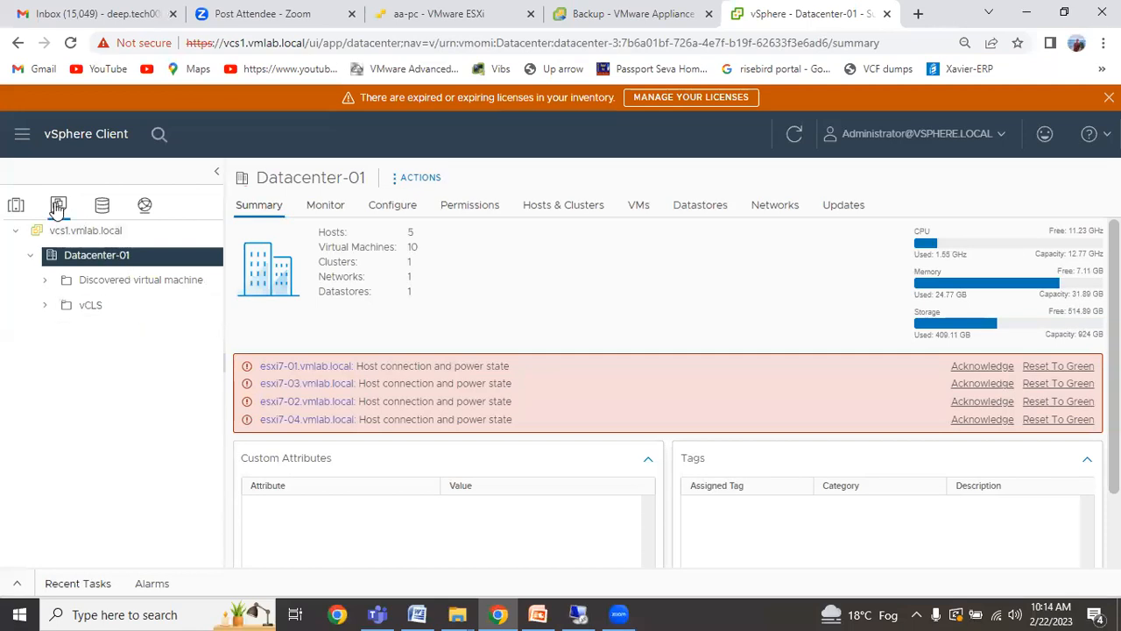
# Create a VM and template folder named testVms under Datacenter-01.
pyautogui.rightClick(99, 260)
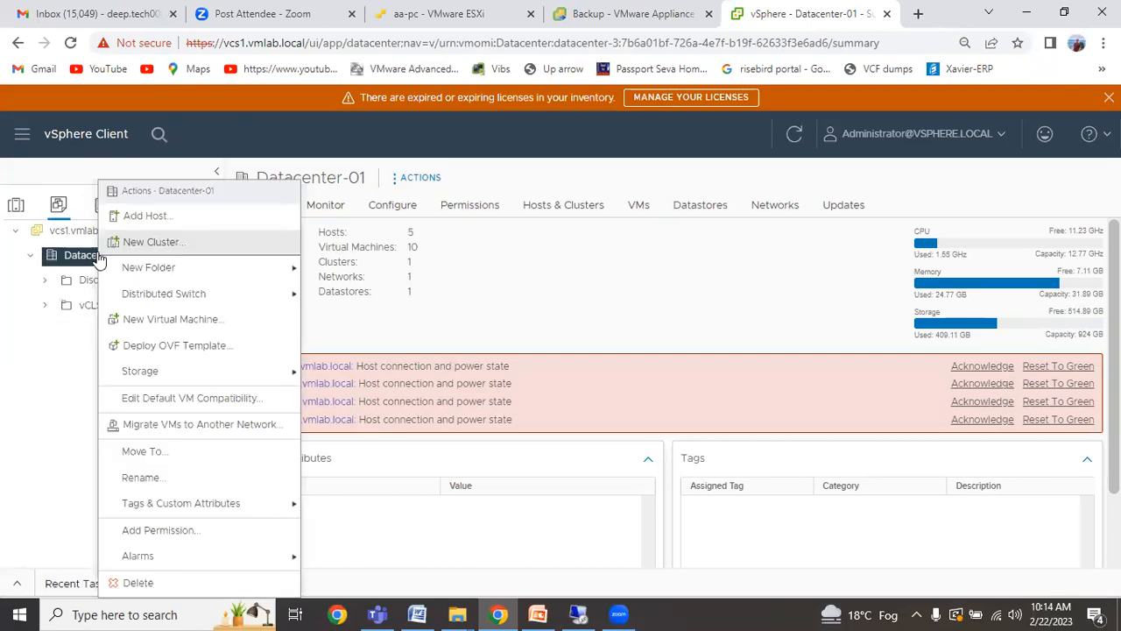
pyautogui.moveTo(243, 270)
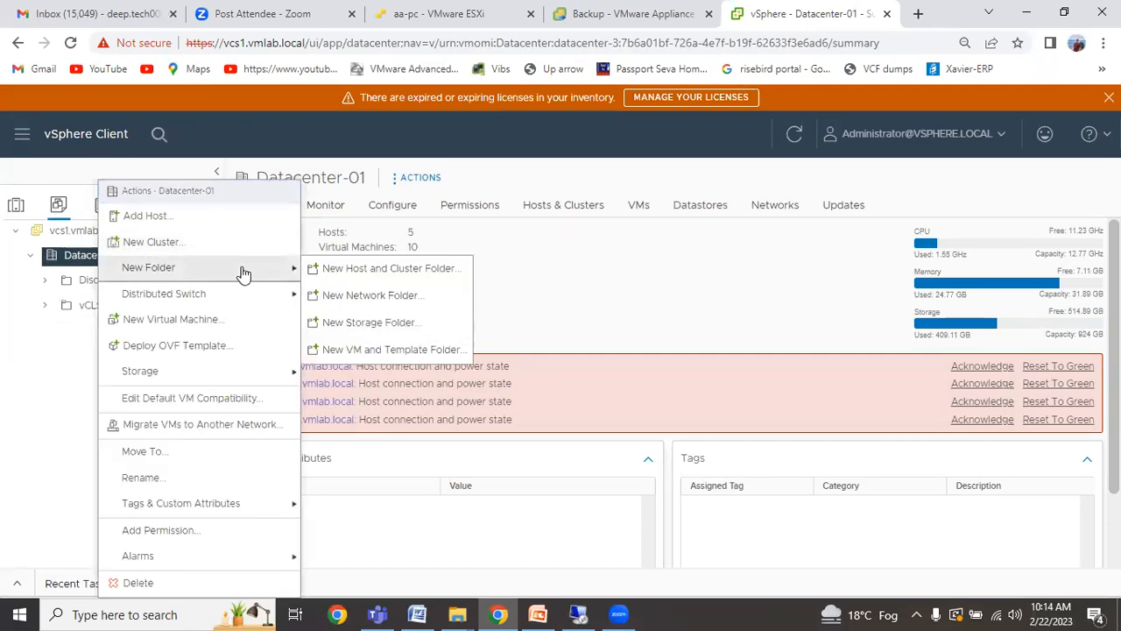
pyautogui.click(362, 352)
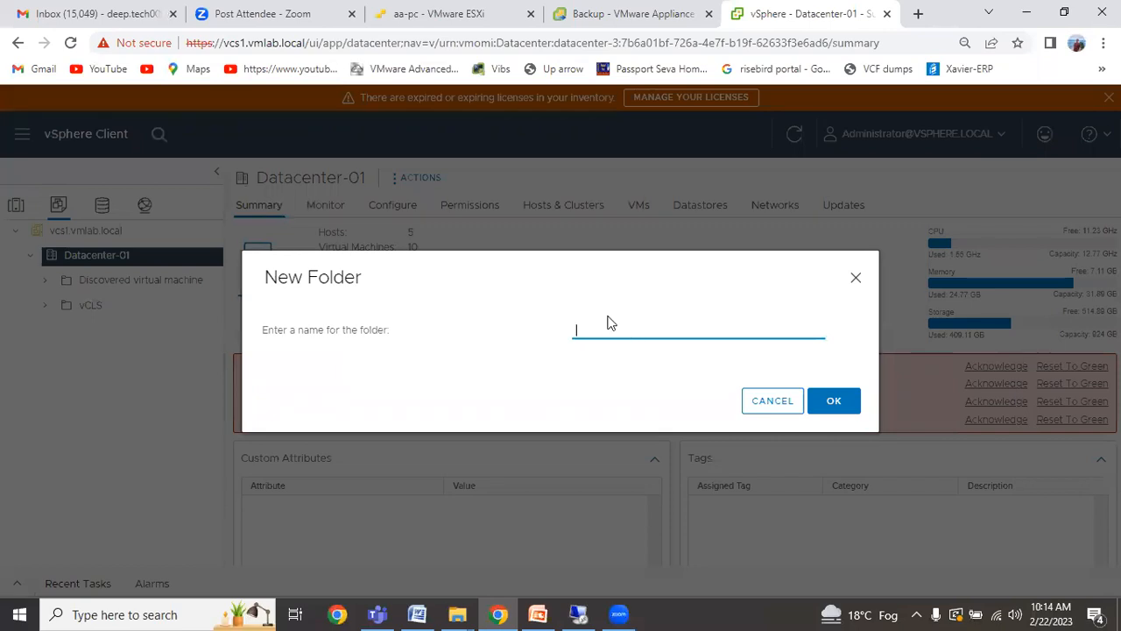
pyautogui.write('DE')
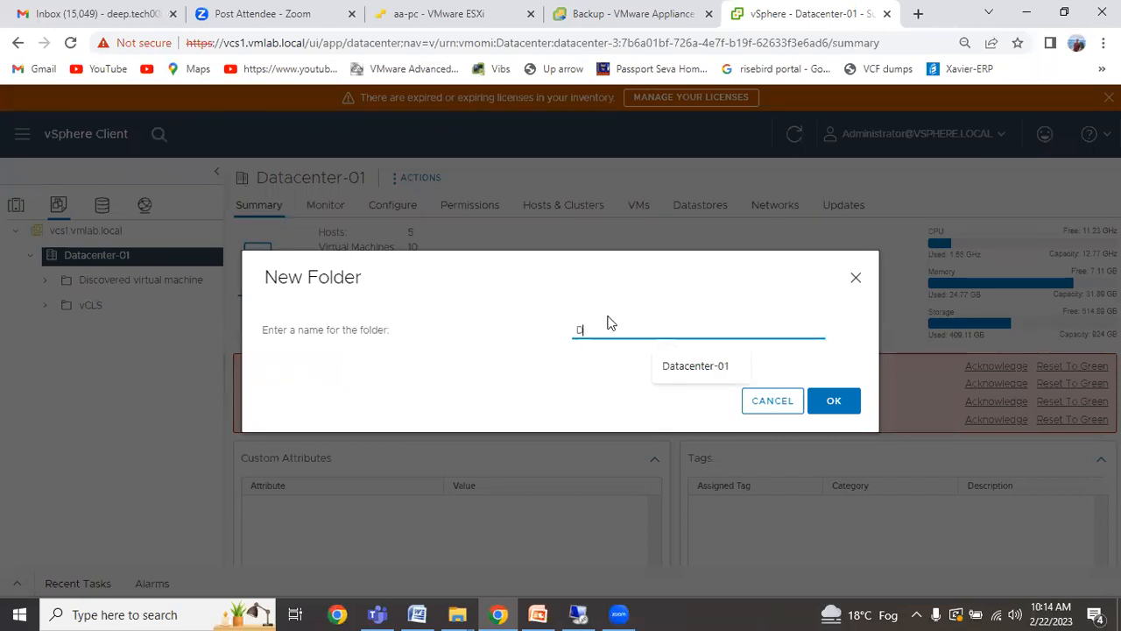
pyautogui.press('BackSpace')
pyautogui.press('BackSpace')
pyautogui.write('t')
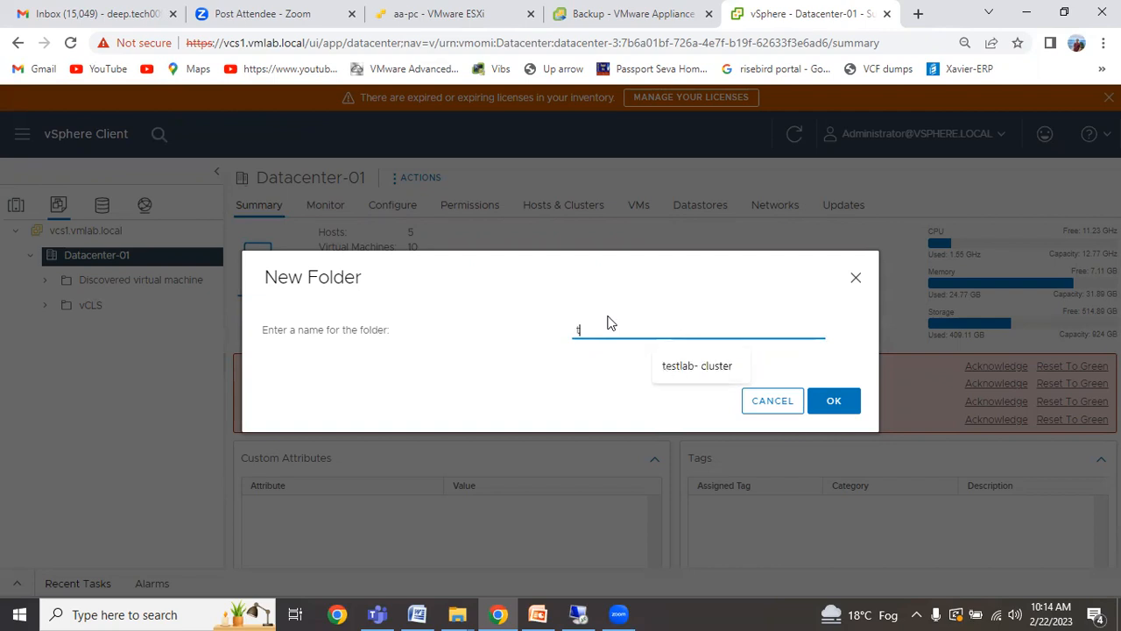
pyautogui.write('estVms')
pyautogui.click(823, 405)
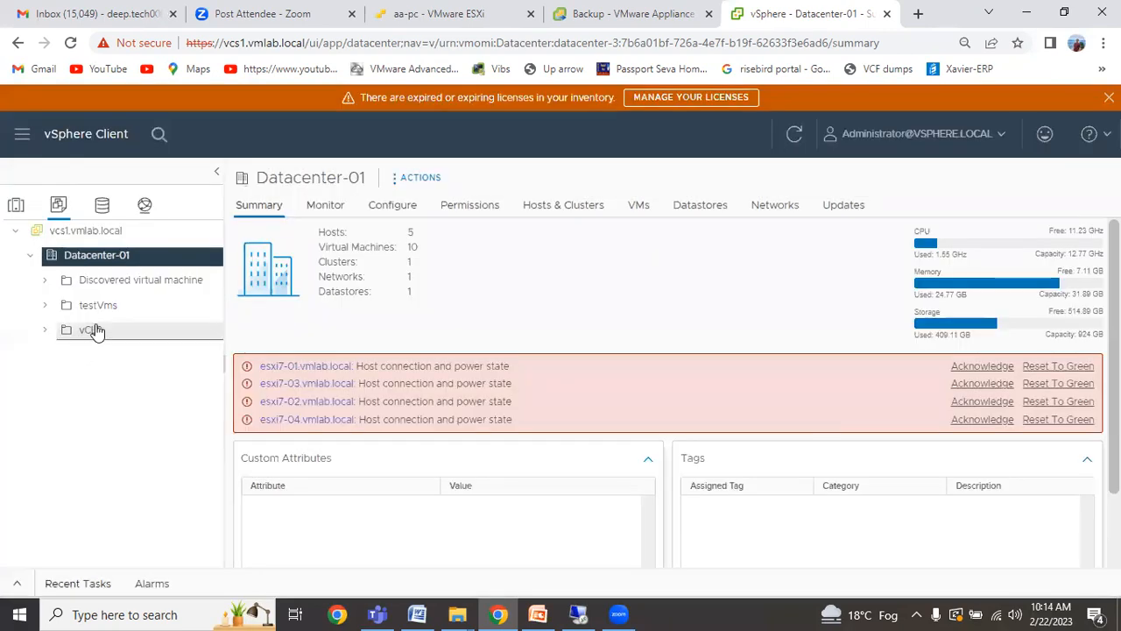
pyautogui.click(102, 204)
# Add a datacenter named Datacenter-2 under vcs1.vmlab.local and view its summary.
pyautogui.click(145, 204)
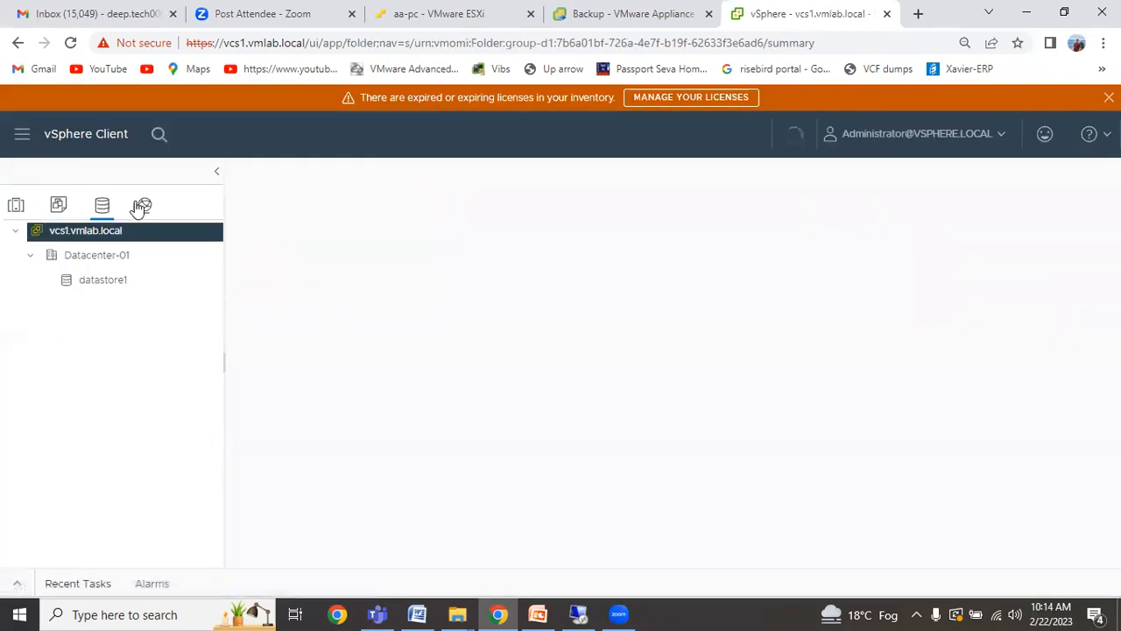
pyautogui.click(15, 210)
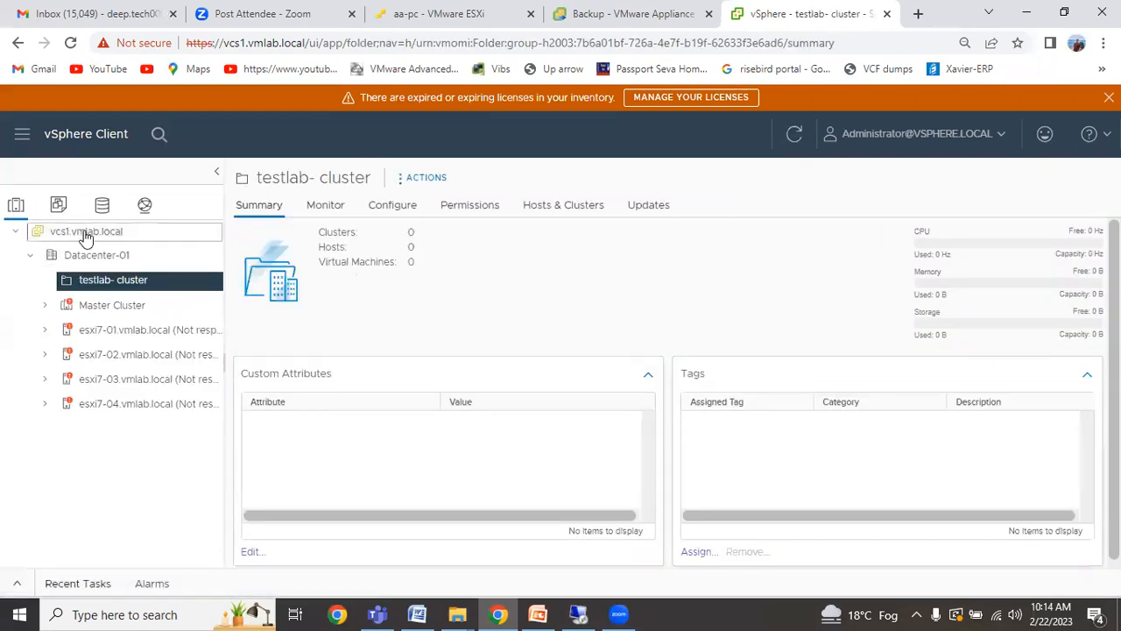
pyautogui.click(85, 231)
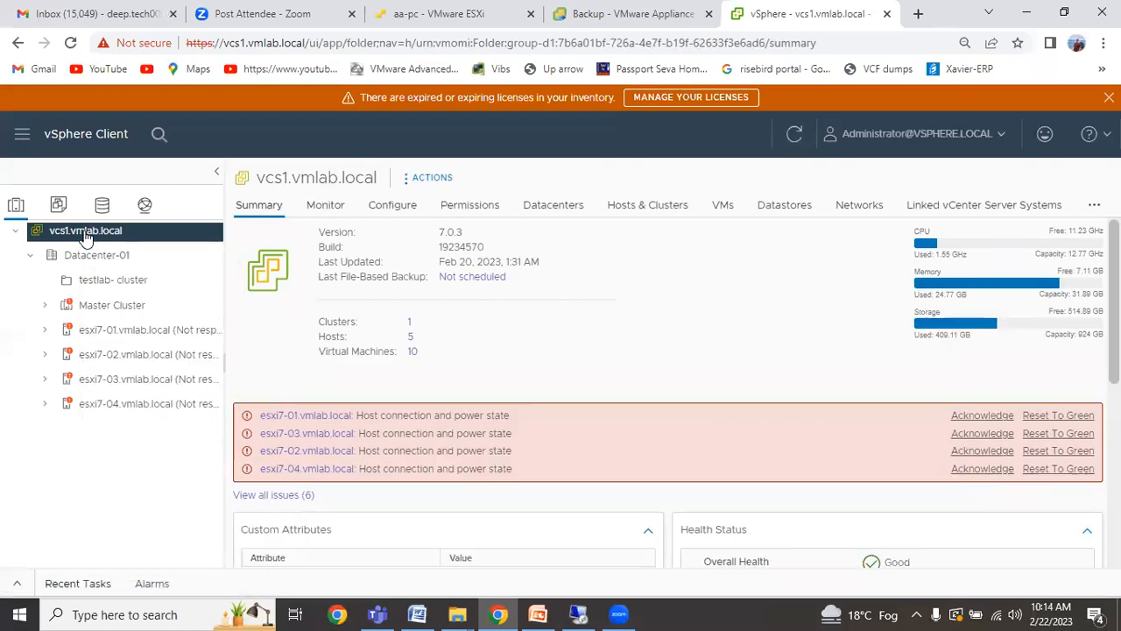
pyautogui.rightClick(85, 235)
pyautogui.click(139, 267)
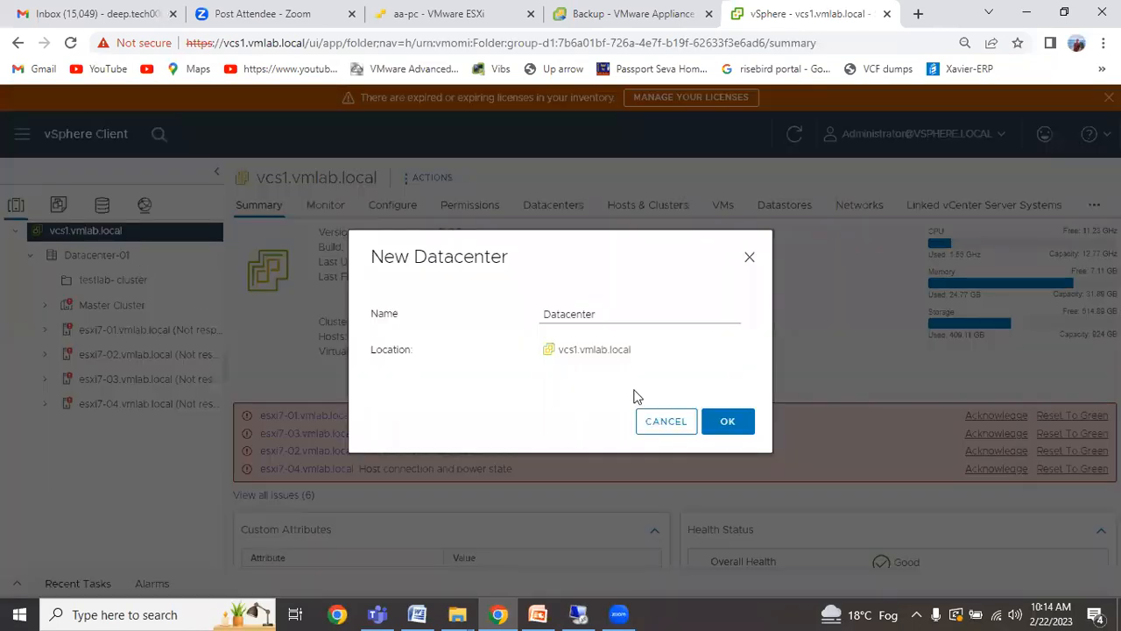
pyautogui.write('-2')
pyautogui.click(728, 421)
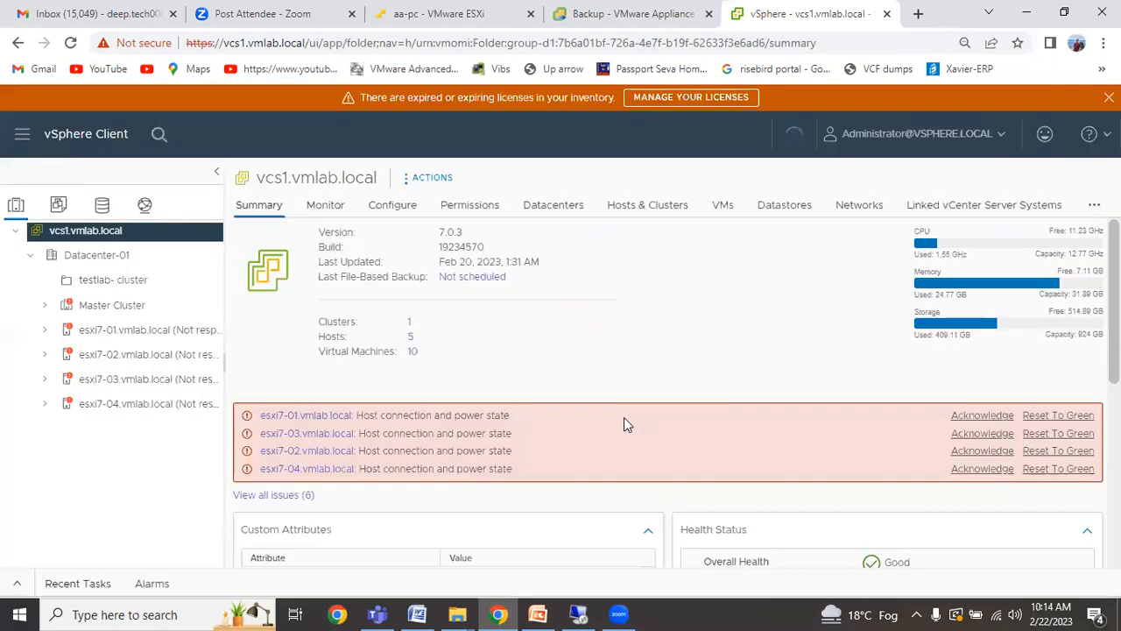
pyautogui.click(81, 442)
pyautogui.rightClick(81, 439)
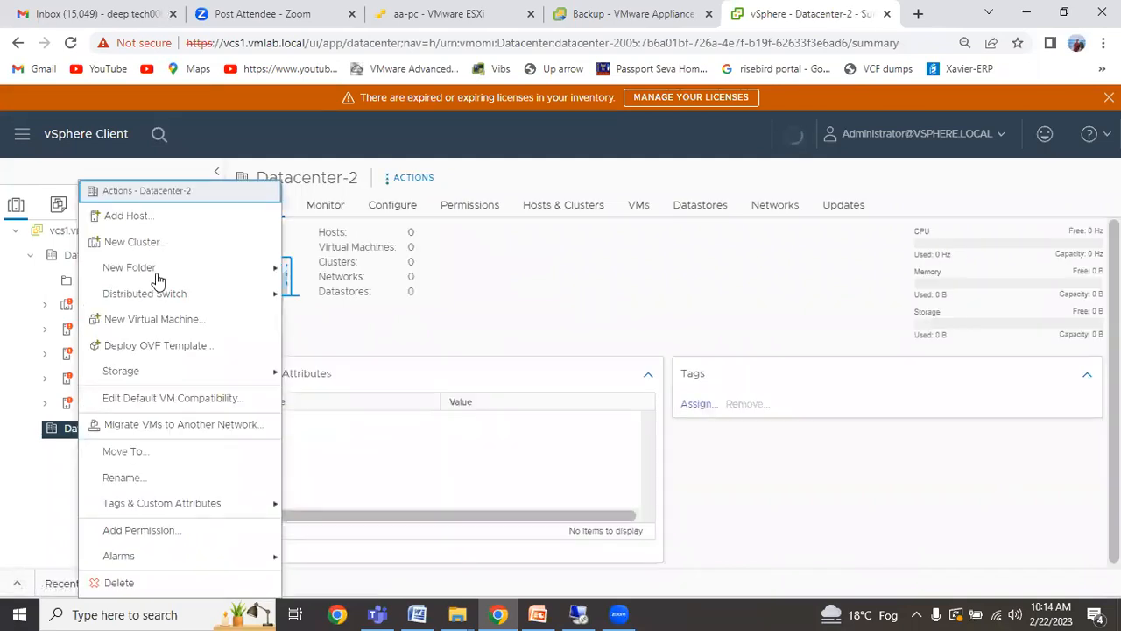
# Create cluster New Cluster-01 in Datacenter-2 with DRS, HA and vSAN left off.
pyautogui.click(132, 242)
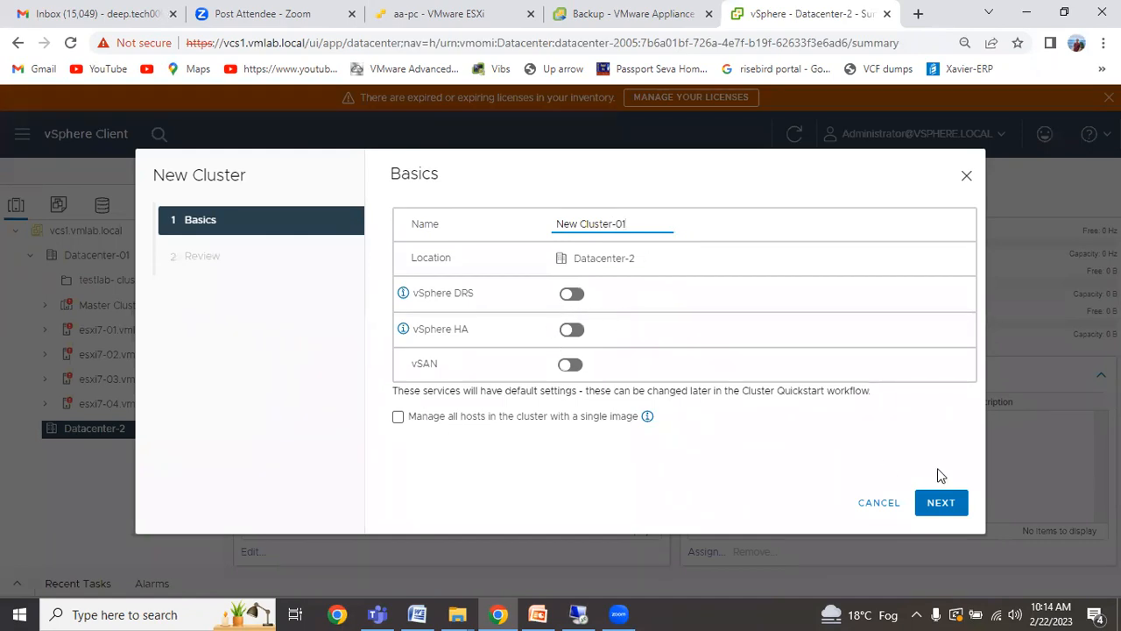
pyautogui.click(941, 503)
pyautogui.click(935, 508)
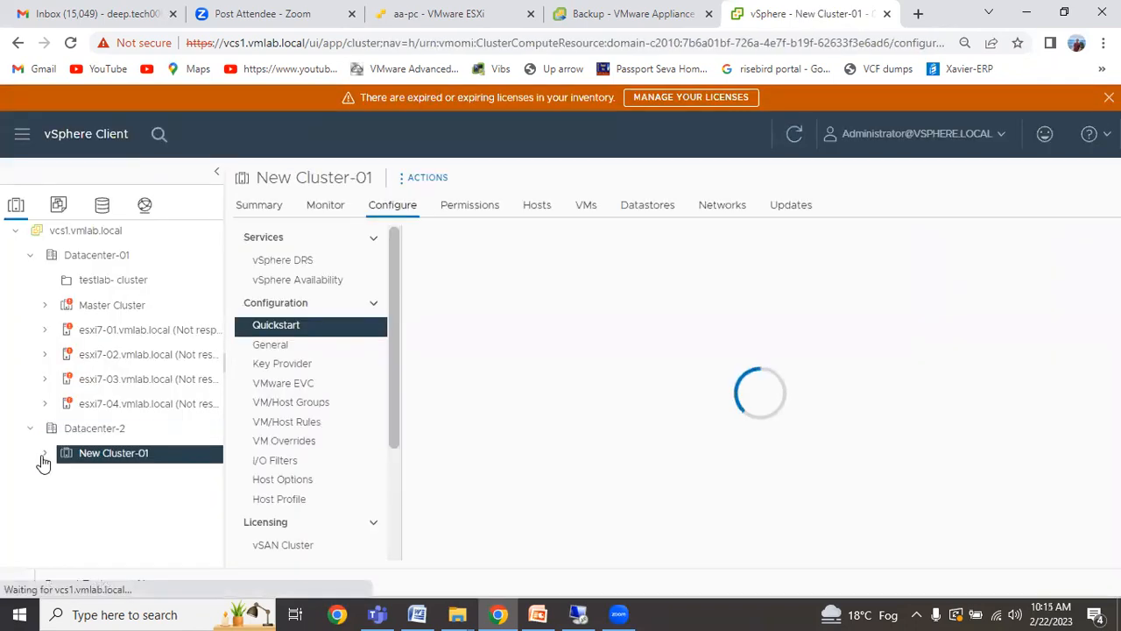
pyautogui.click(77, 432)
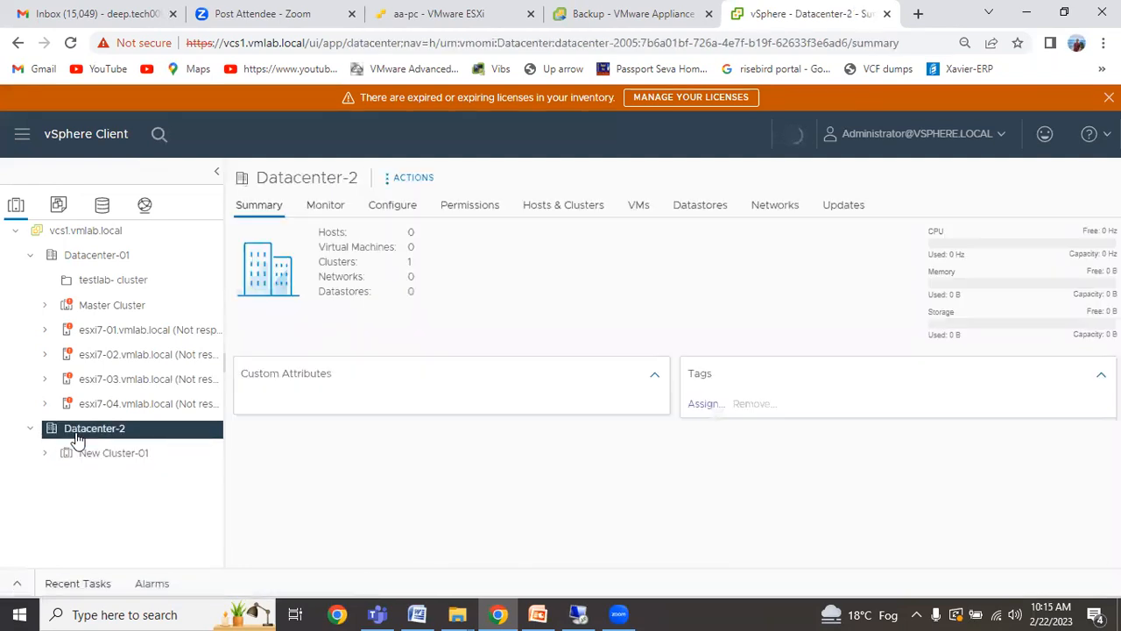
pyautogui.rightClick(77, 434)
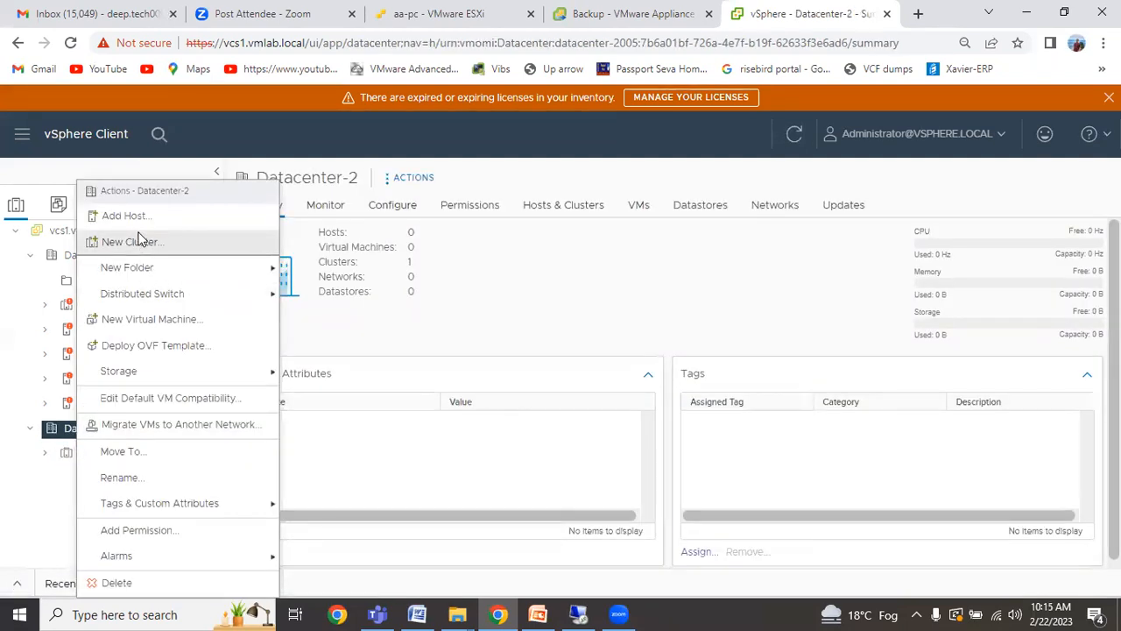
pyautogui.click(53, 516)
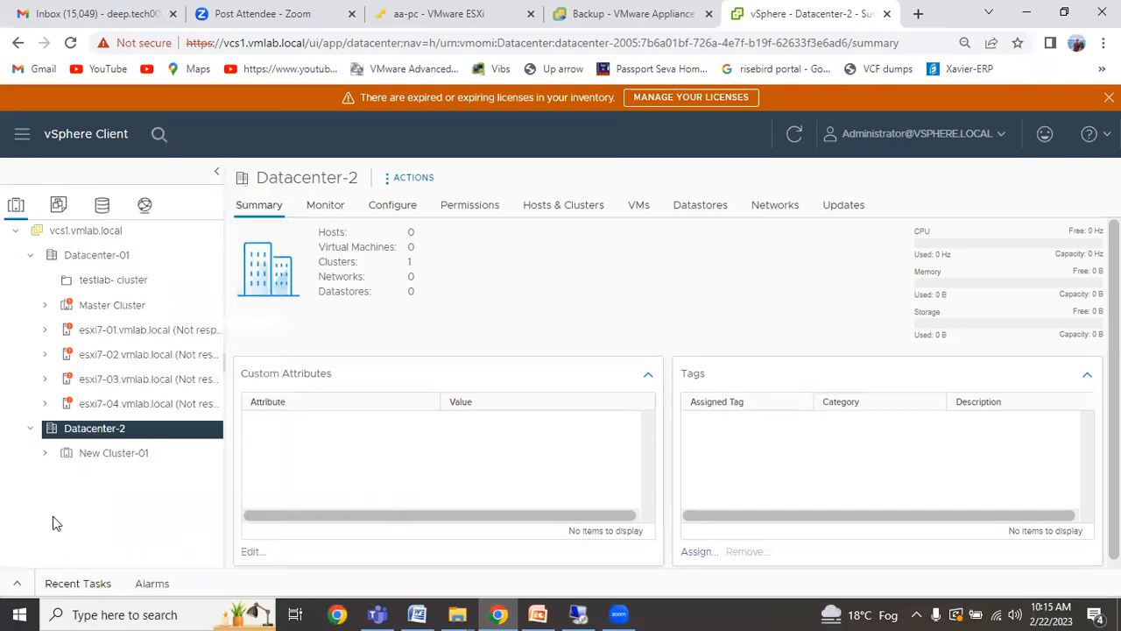
pyautogui.rightClick(106, 465)
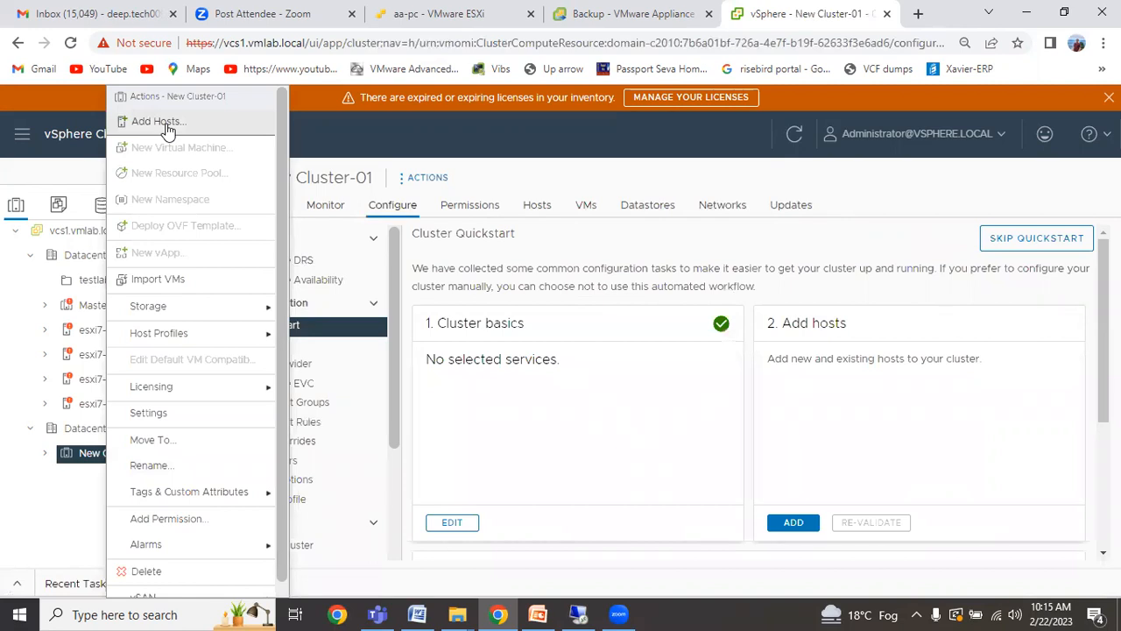
pyautogui.click(45, 527)
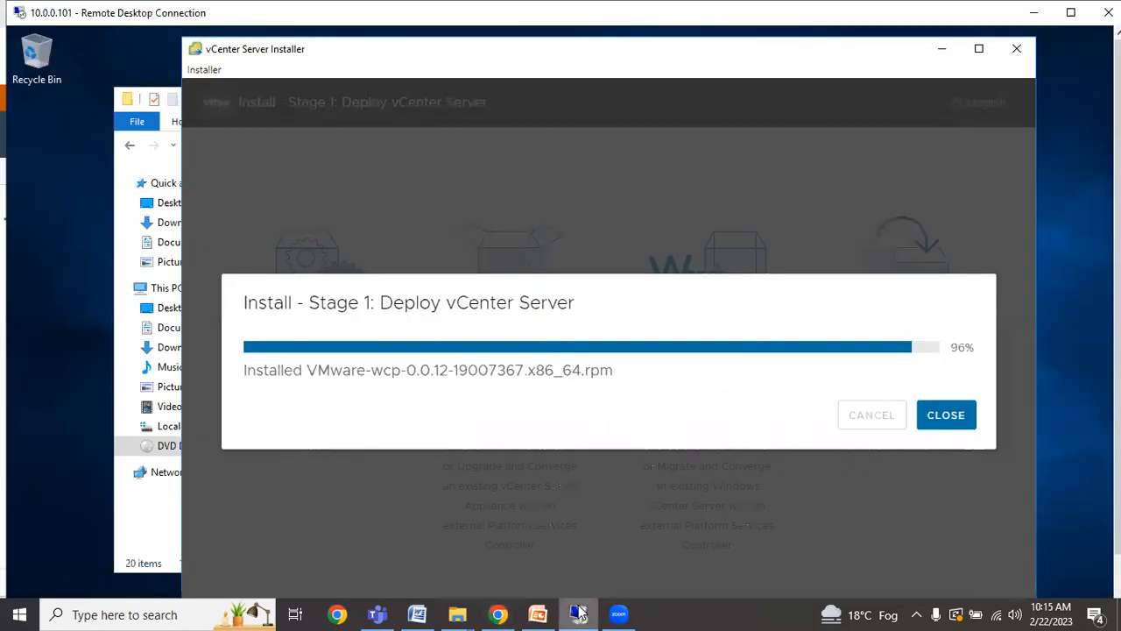
pyautogui.click(578, 615)
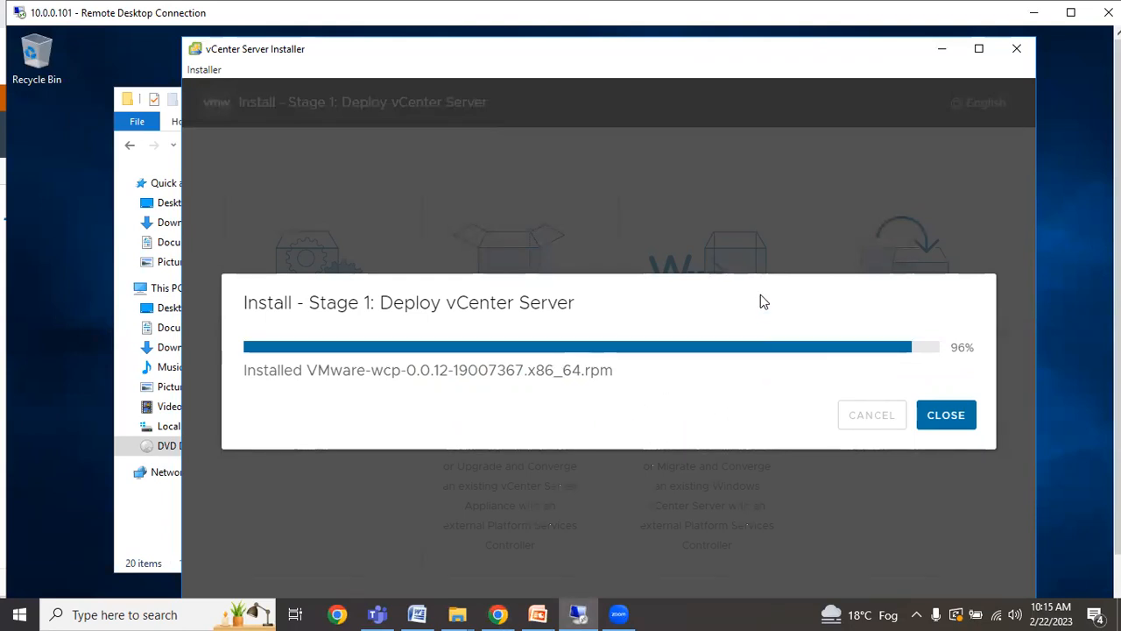
pyautogui.click(1035, 15)
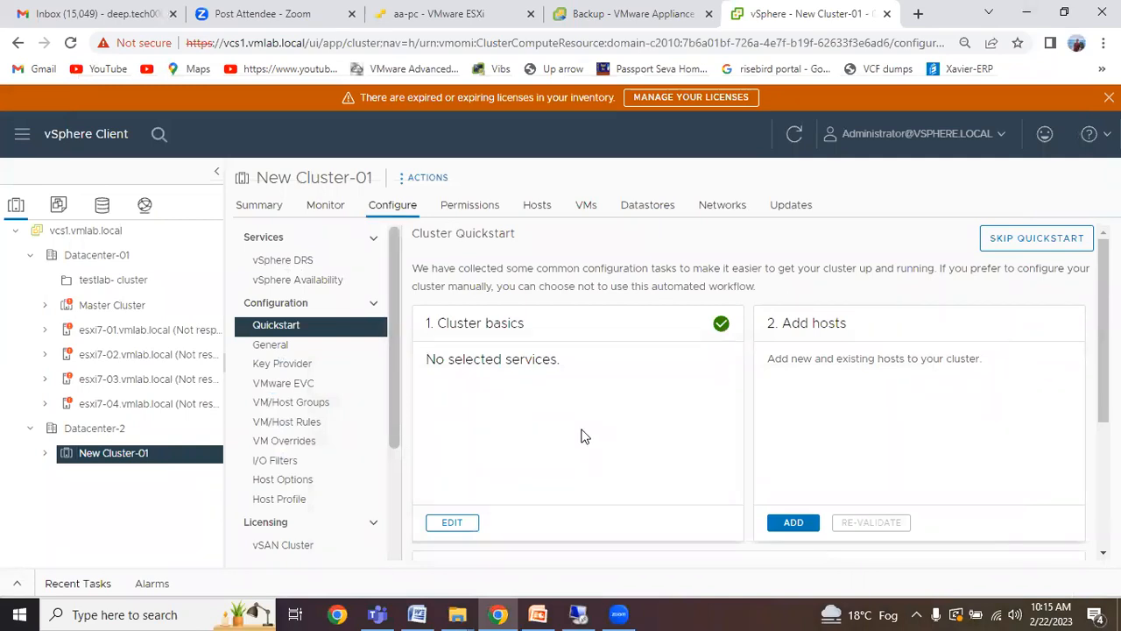
# Review New Cluster-01's Summary and Monitor issues, then restore Chrome and switch to the ESXi tab.
pyautogui.click(243, 213)
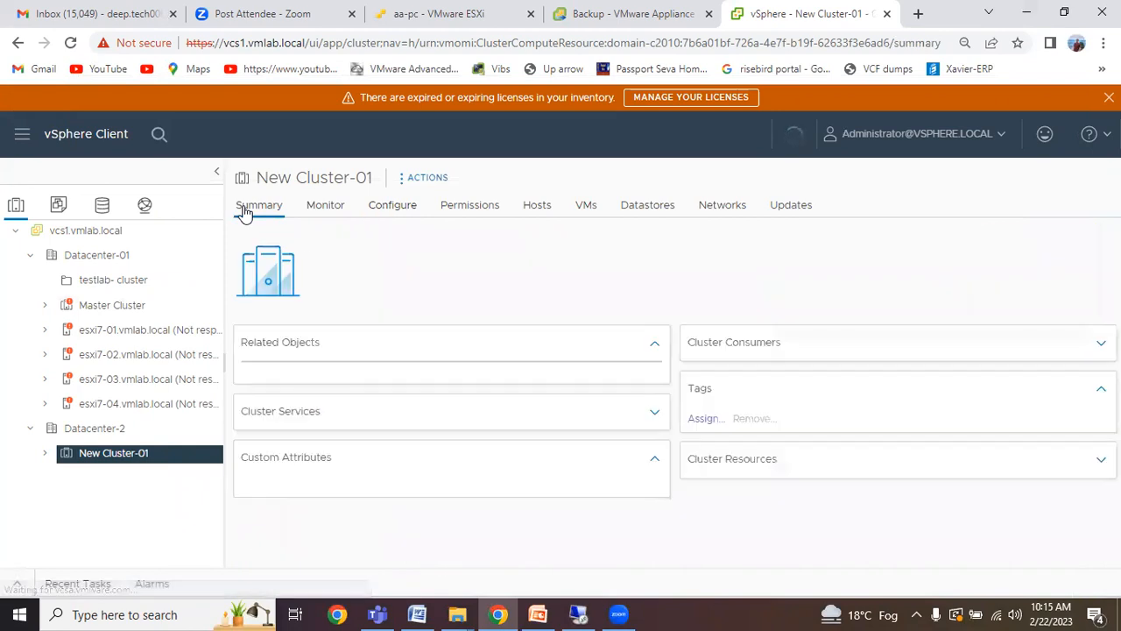
pyautogui.click(320, 214)
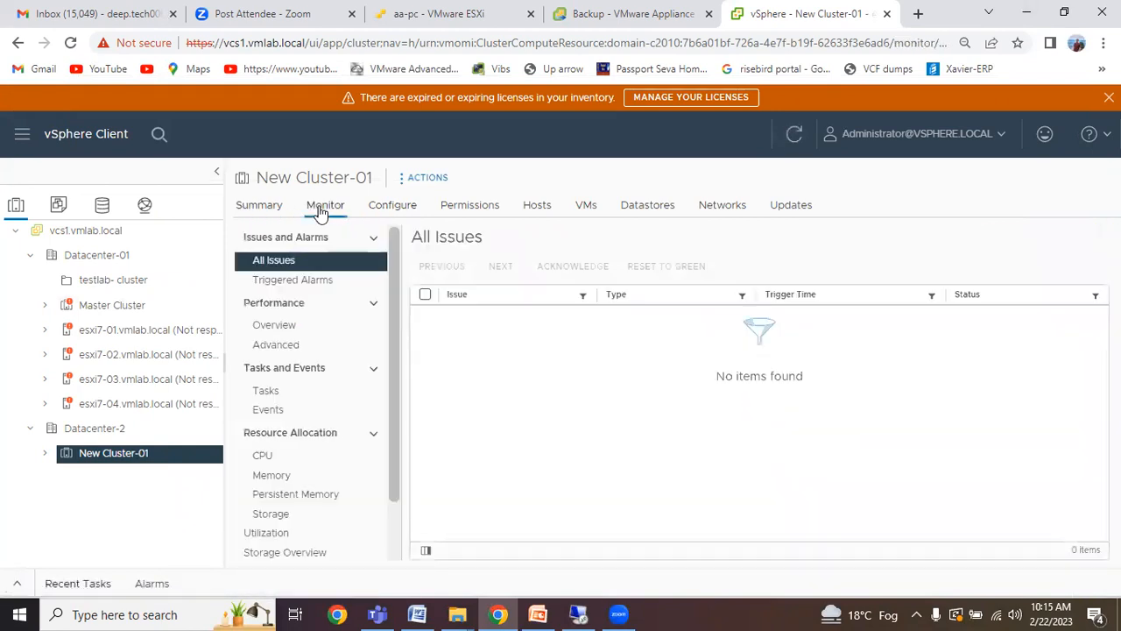
pyautogui.moveTo(391, 298)
pyautogui.mouseDown()
pyautogui.moveTo(391, 388)
pyautogui.moveTo(402, 289)
pyautogui.mouseUp()
pyautogui.click(41, 456)
pyautogui.click(1064, 12)
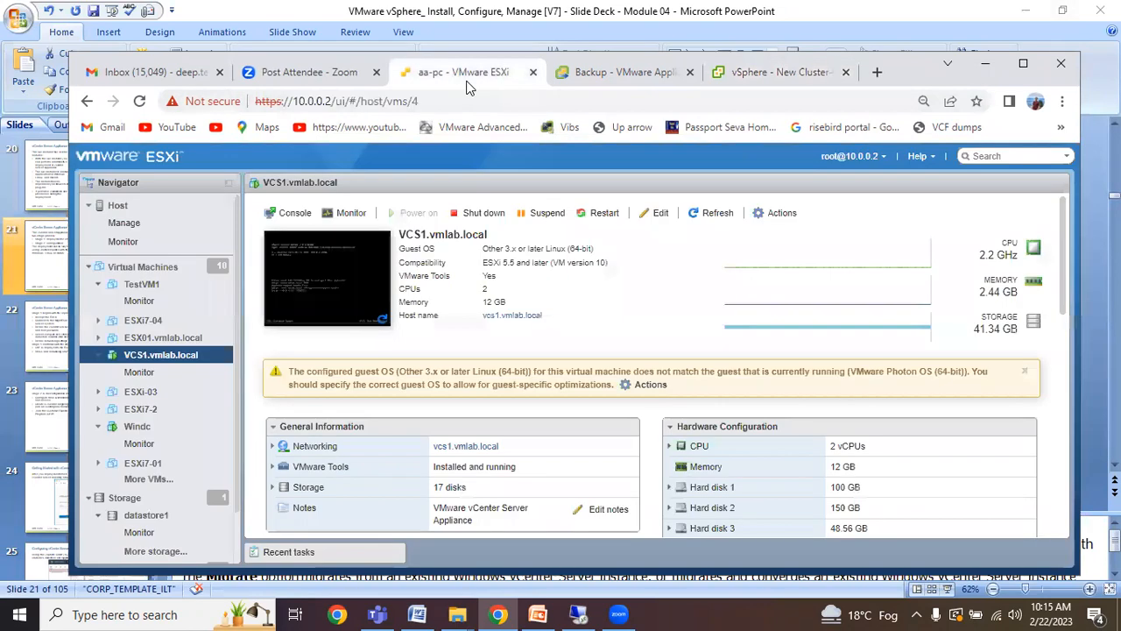
pyautogui.click(447, 72)
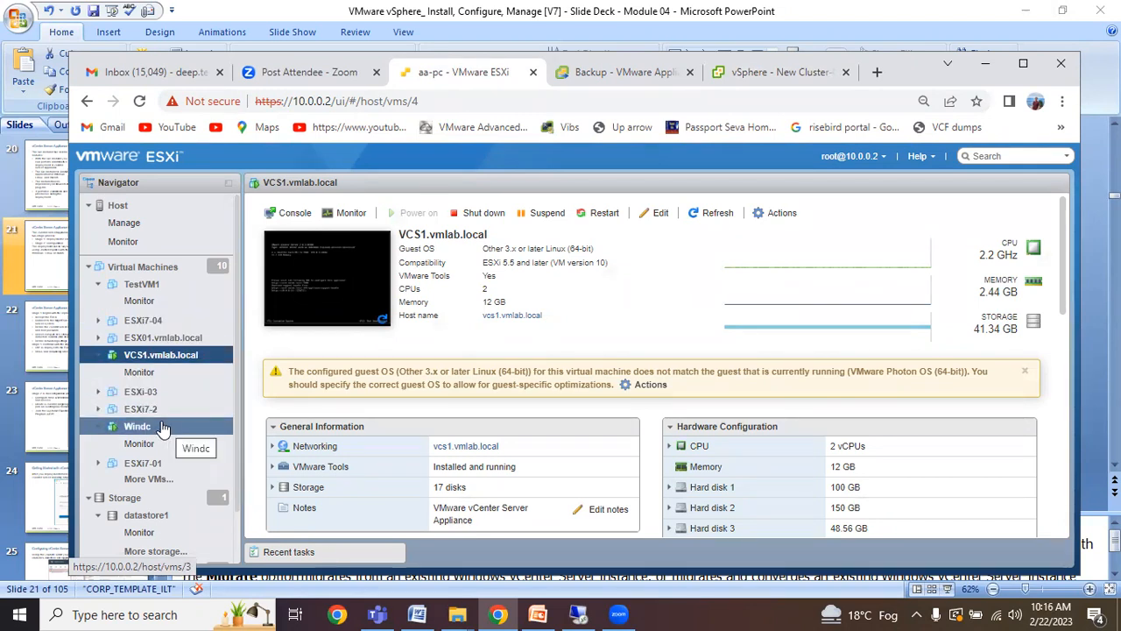
# Power on the ESX01.vmlab.local VM from the ESXi Host Client, then return to the vSphere tab.
pyautogui.click(180, 338)
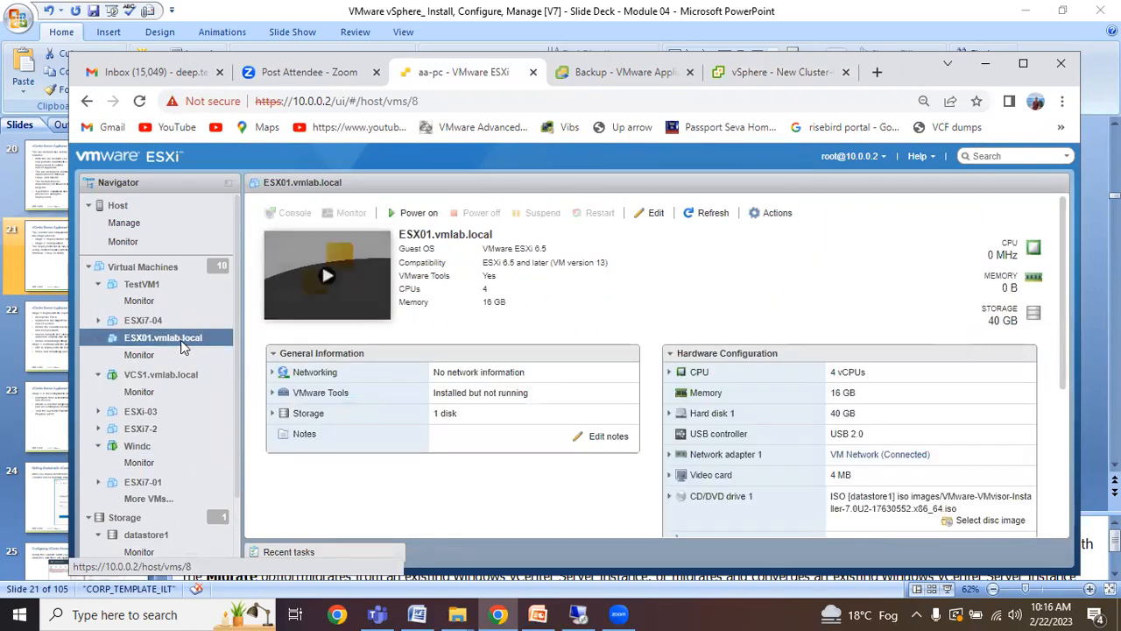
pyautogui.rightClick(182, 341)
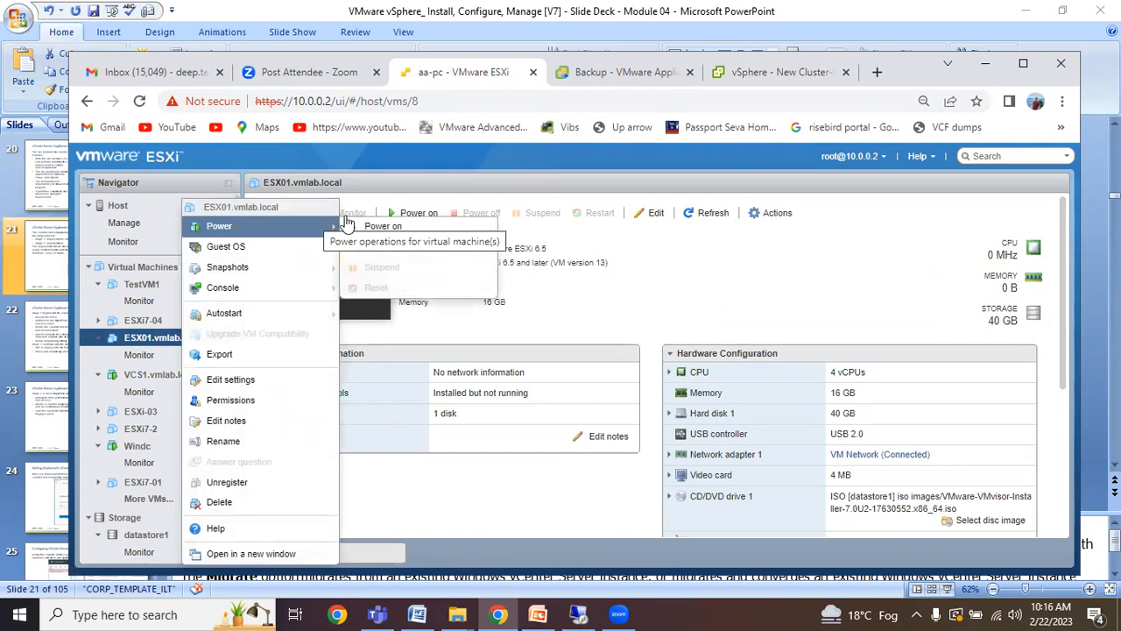
pyautogui.click(406, 215)
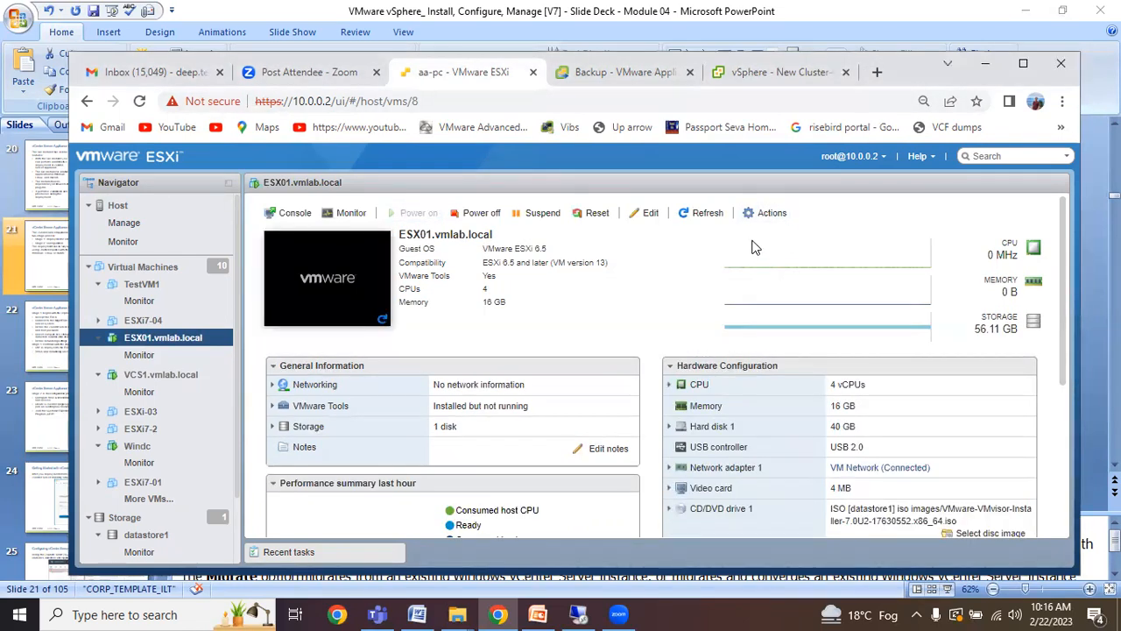
pyautogui.click(1023, 63)
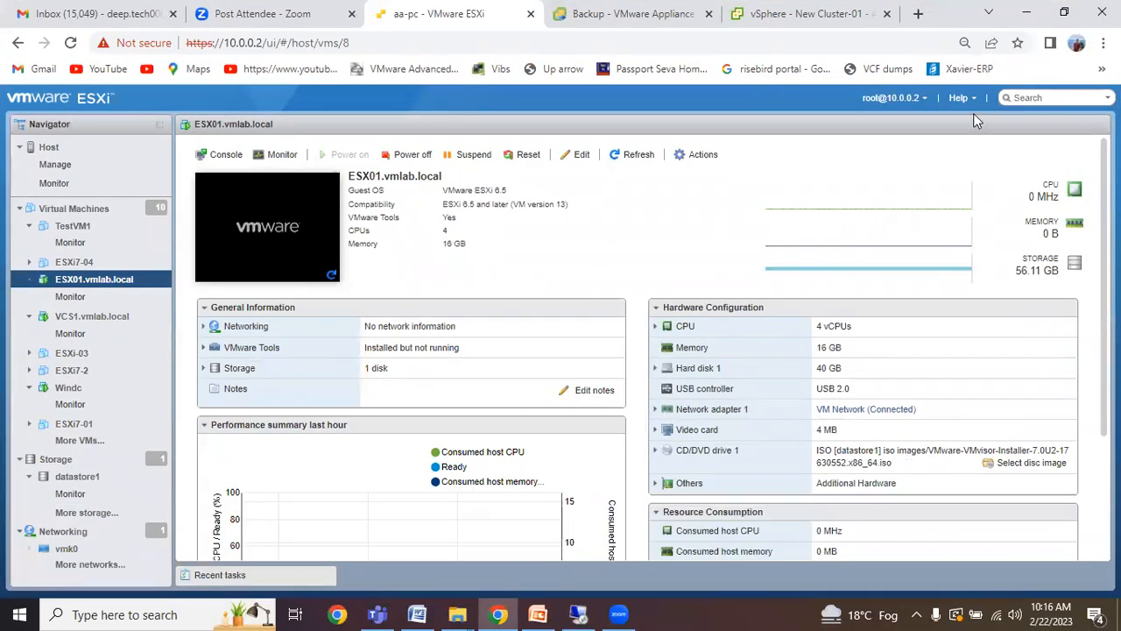
pyautogui.click(1063, 13)
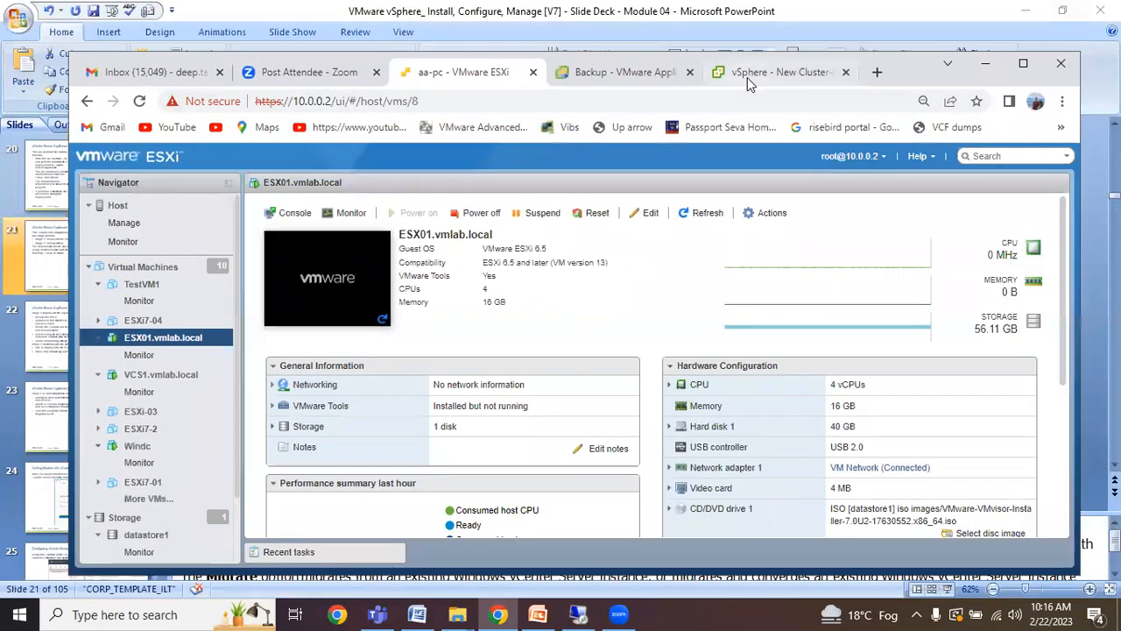
pyautogui.click(773, 73)
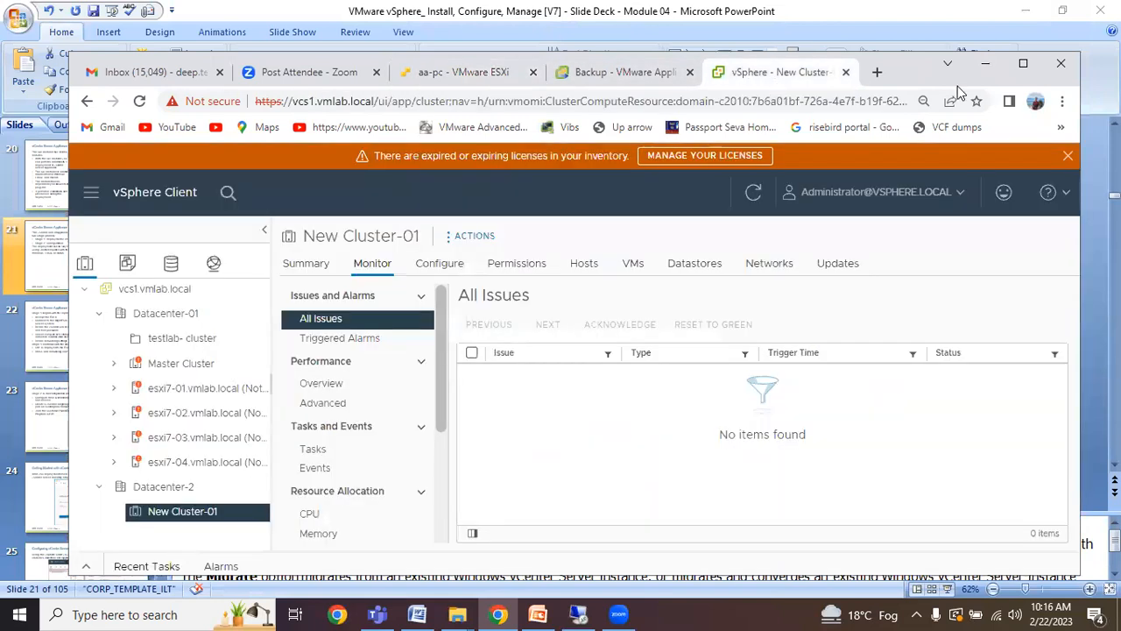
# Maximize the browser and delete New Cluster-01 from the vSphere inventory.
pyautogui.click(1023, 64)
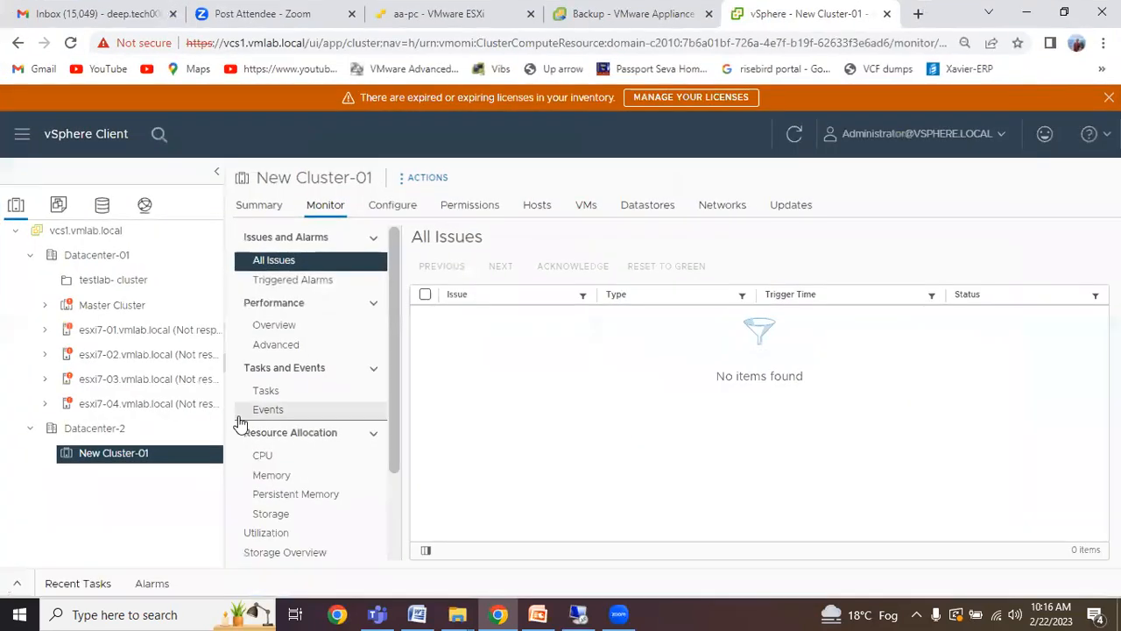
pyautogui.rightClick(133, 455)
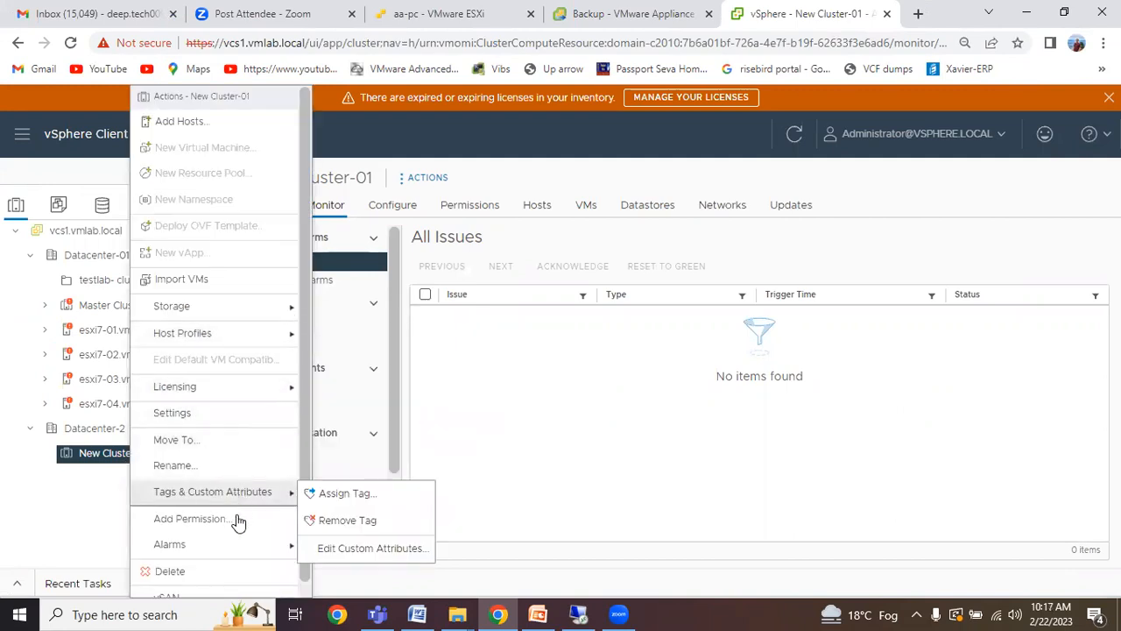
pyautogui.click(219, 571)
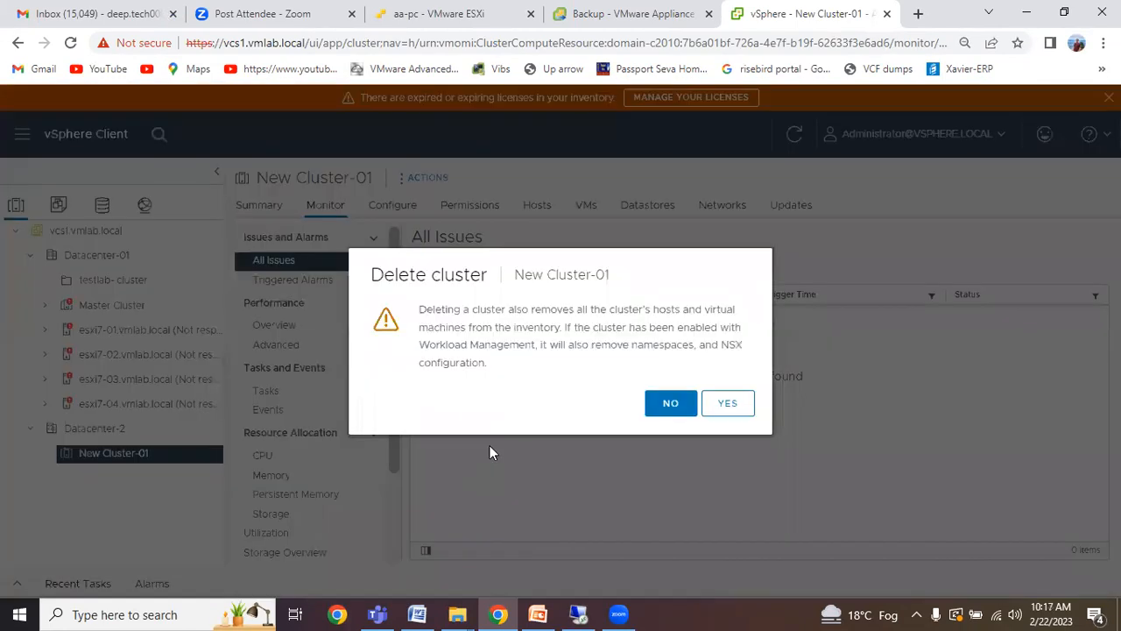
pyautogui.click(718, 406)
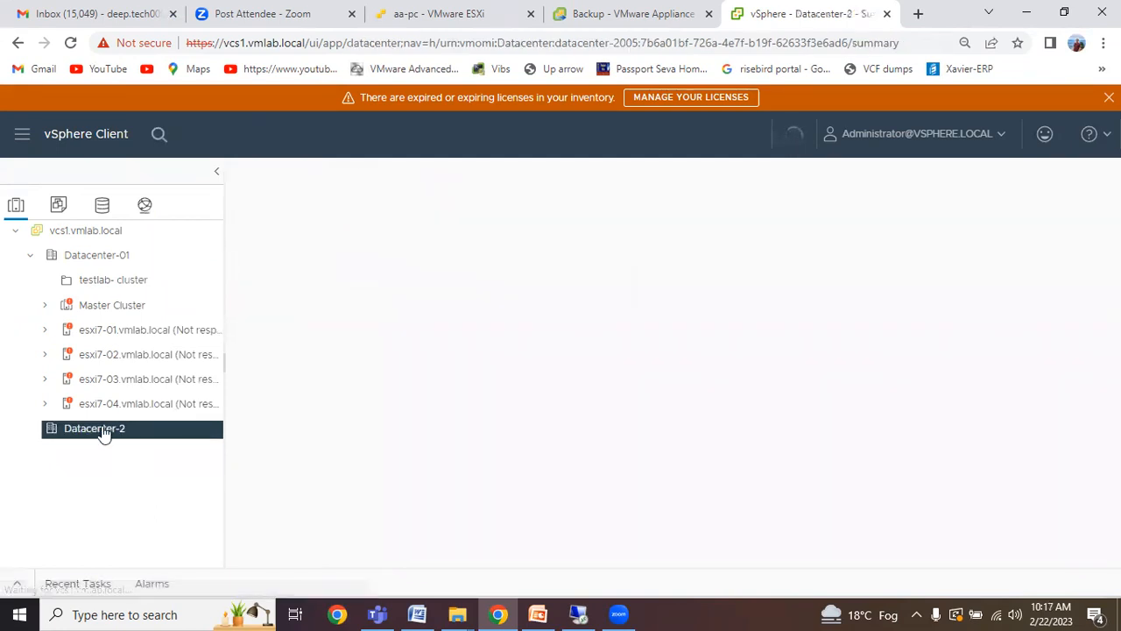
# Delete Datacenter-2, leaving only Datacenter-01 under vcs1.vmlab.local.
pyautogui.rightClick(104, 431)
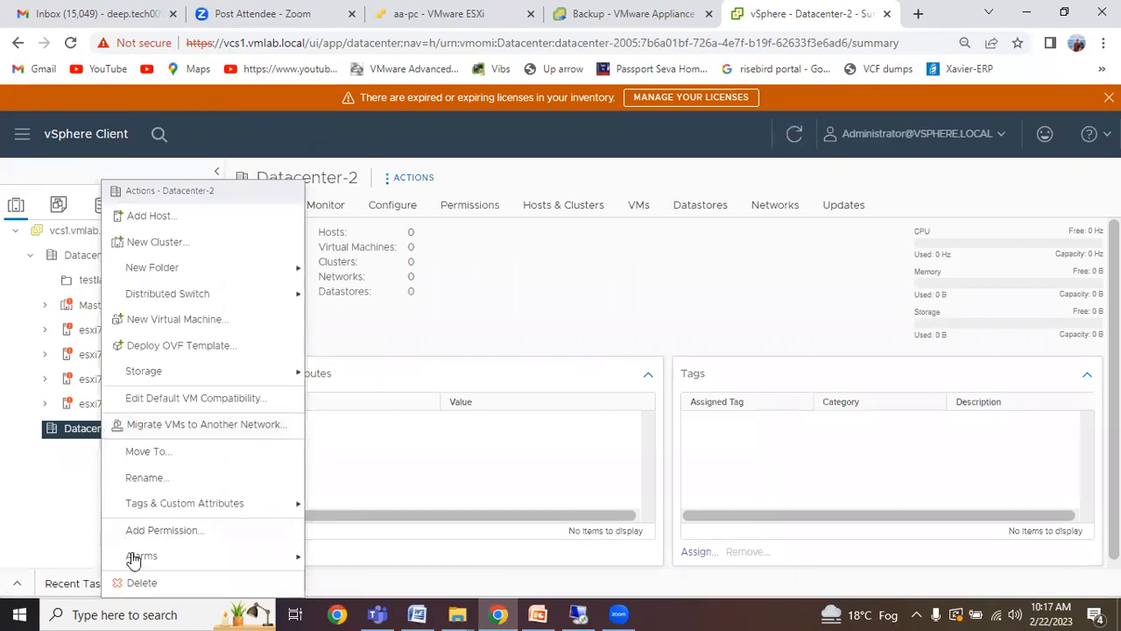
pyautogui.click(139, 582)
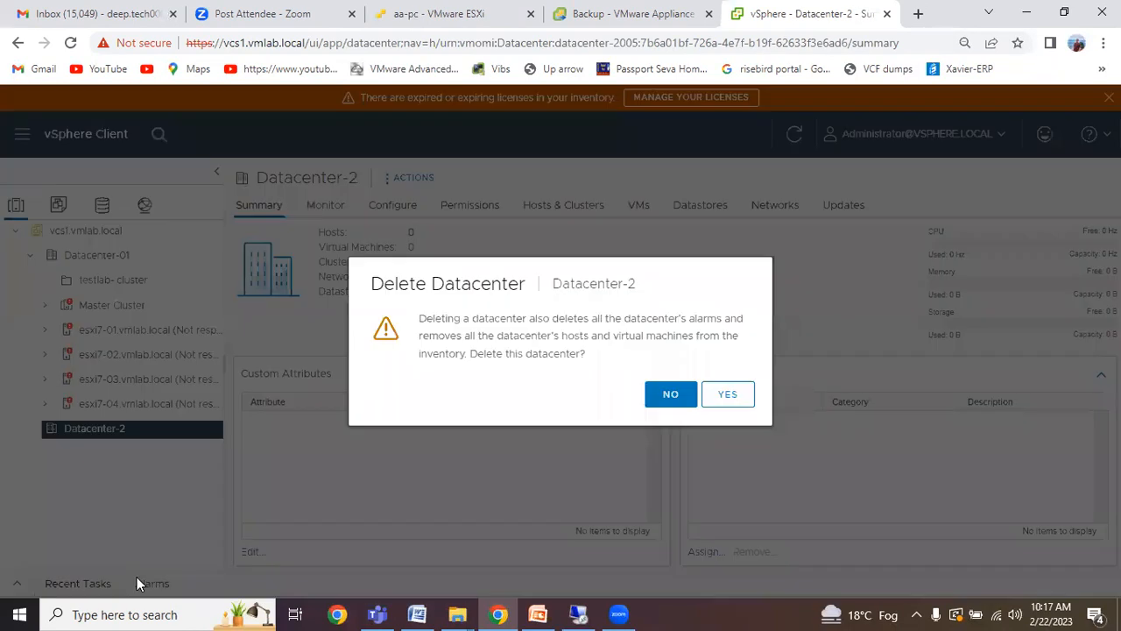
pyautogui.click(724, 398)
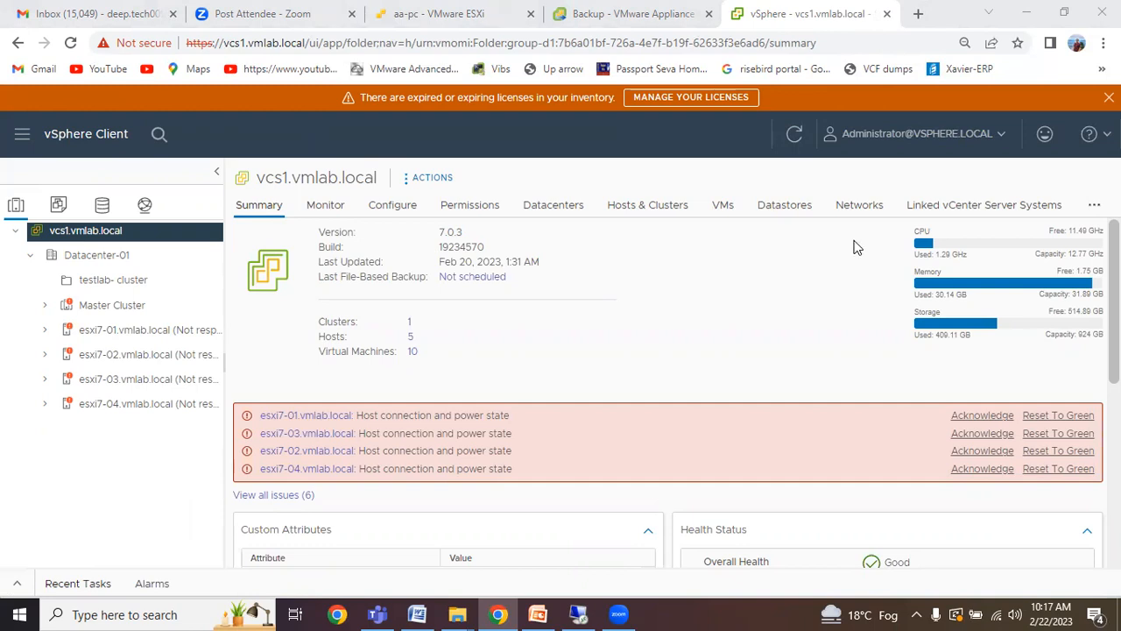
pyautogui.click(876, 134)
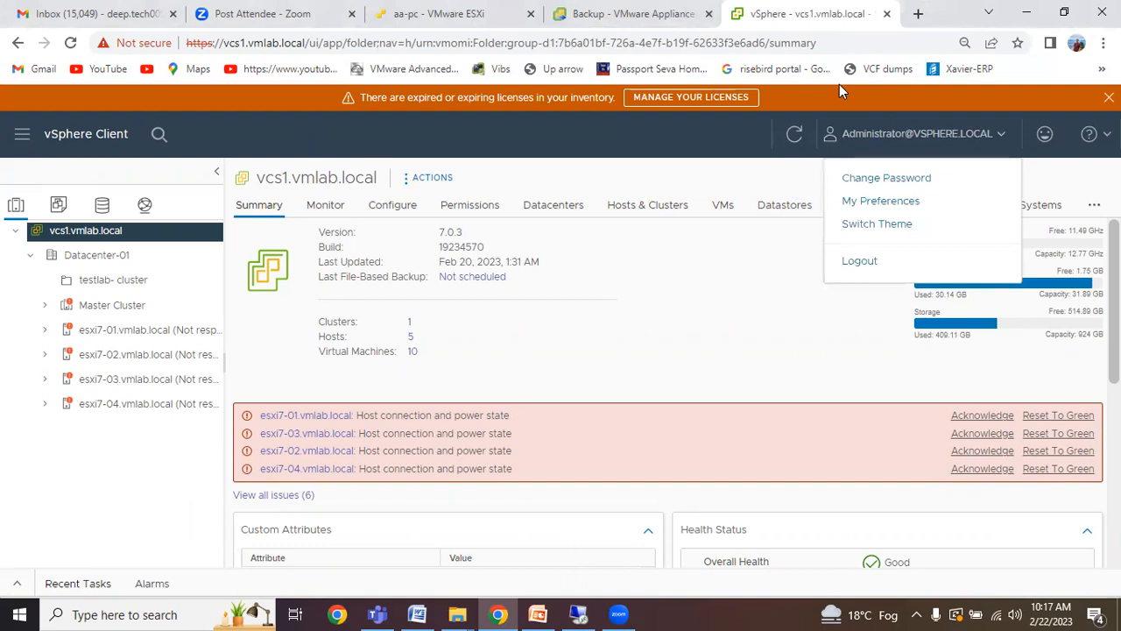
pyautogui.click(699, 303)
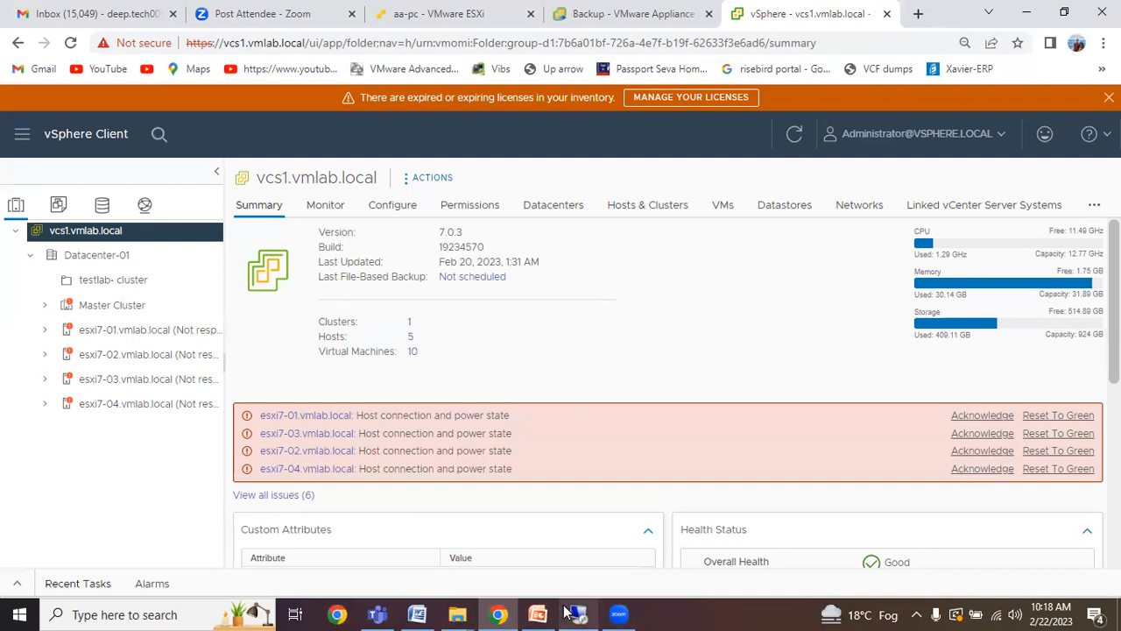
# Show the remote desktop session full screen and continue from Stage 1 success to Stage 2.
pyautogui.moveTo(579, 612)
pyautogui.click(586, 553)
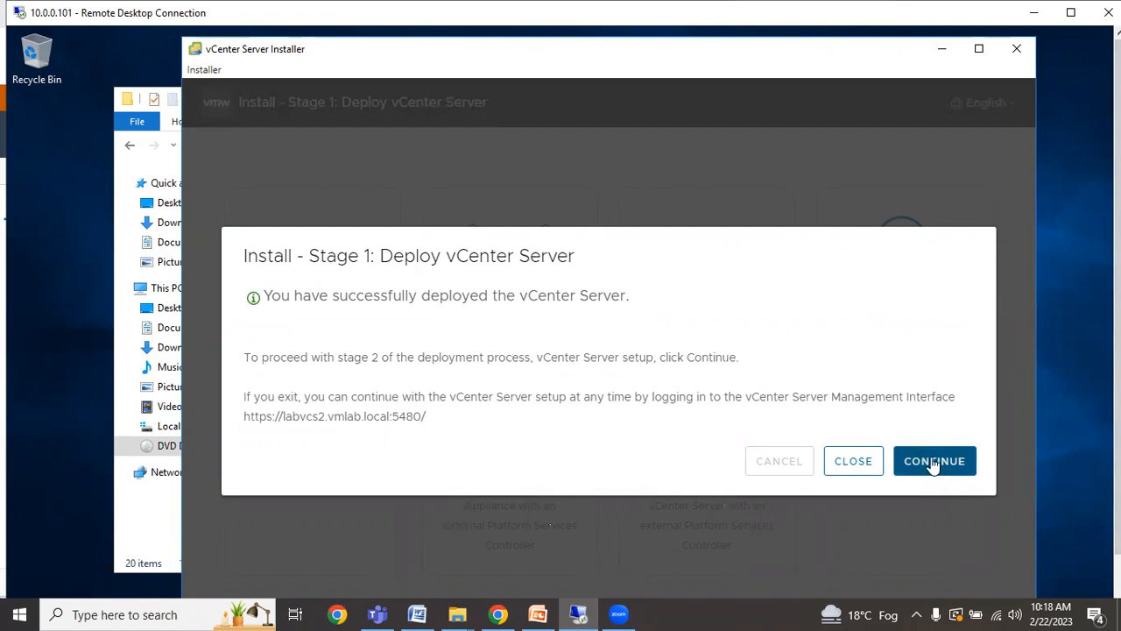
pyautogui.click(1071, 13)
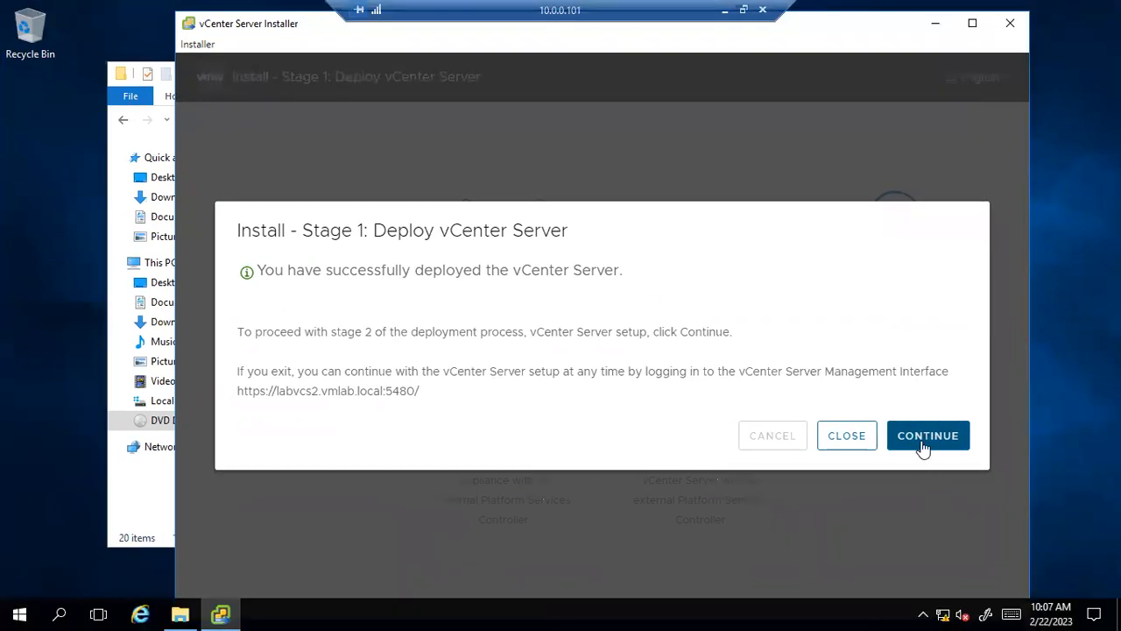
pyautogui.click(923, 445)
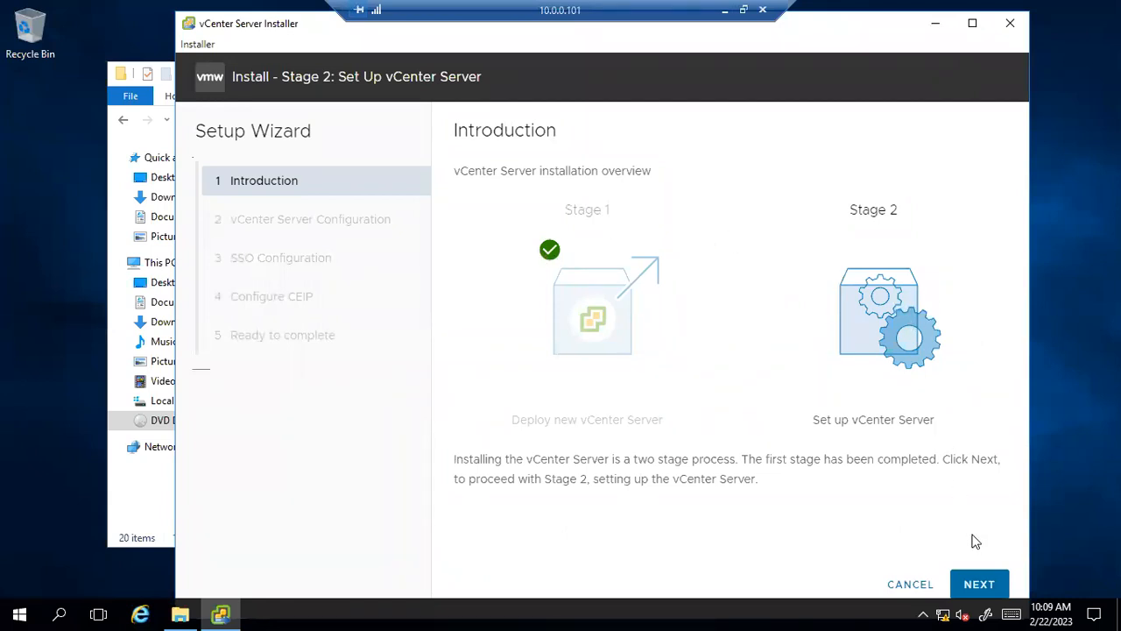
# Advance past the Stage 2 Introduction page once it loads.
pyautogui.click(975, 587)
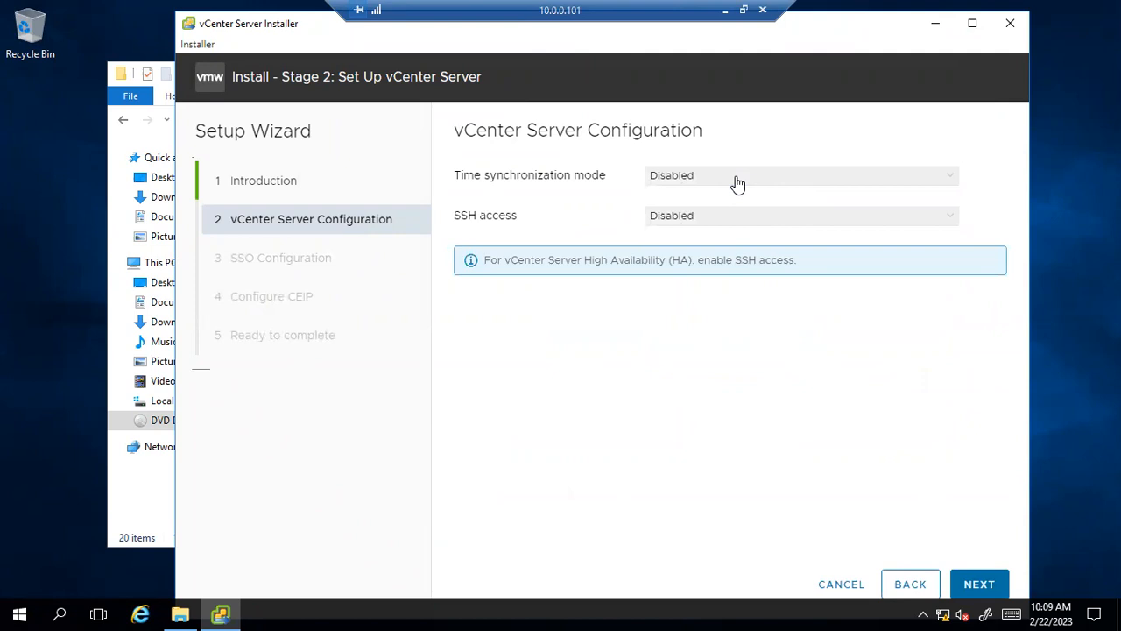
# Set time sync to 'Synchronize time with the ESXi host', enable SSH, and proceed to SSO Configuration.
pyautogui.click(824, 183)
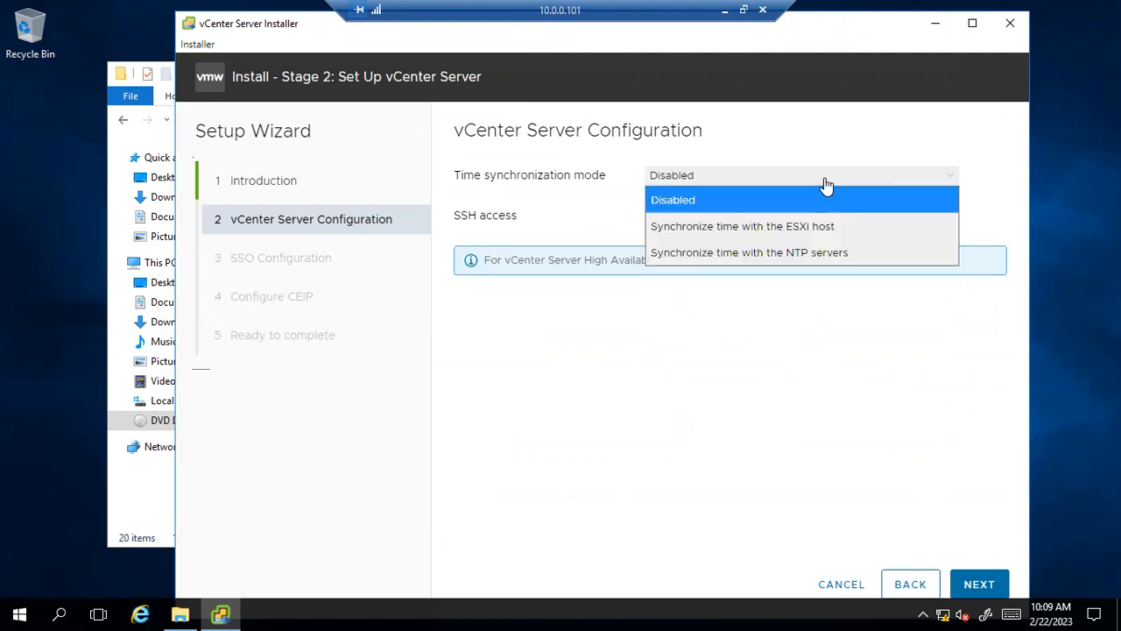
pyautogui.click(734, 227)
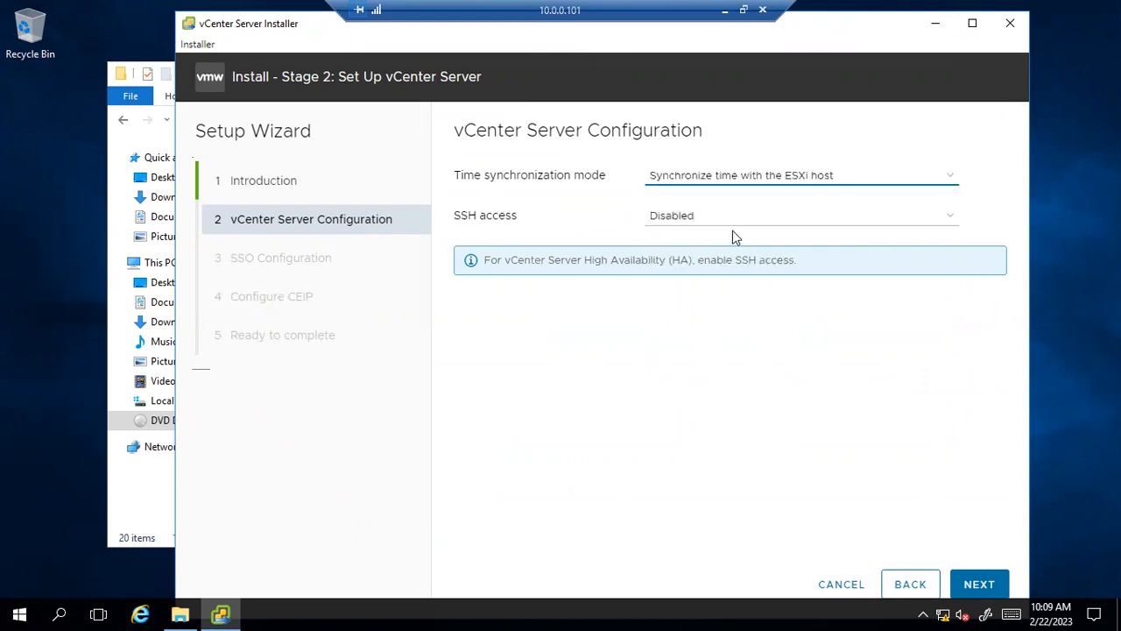
pyautogui.click(697, 222)
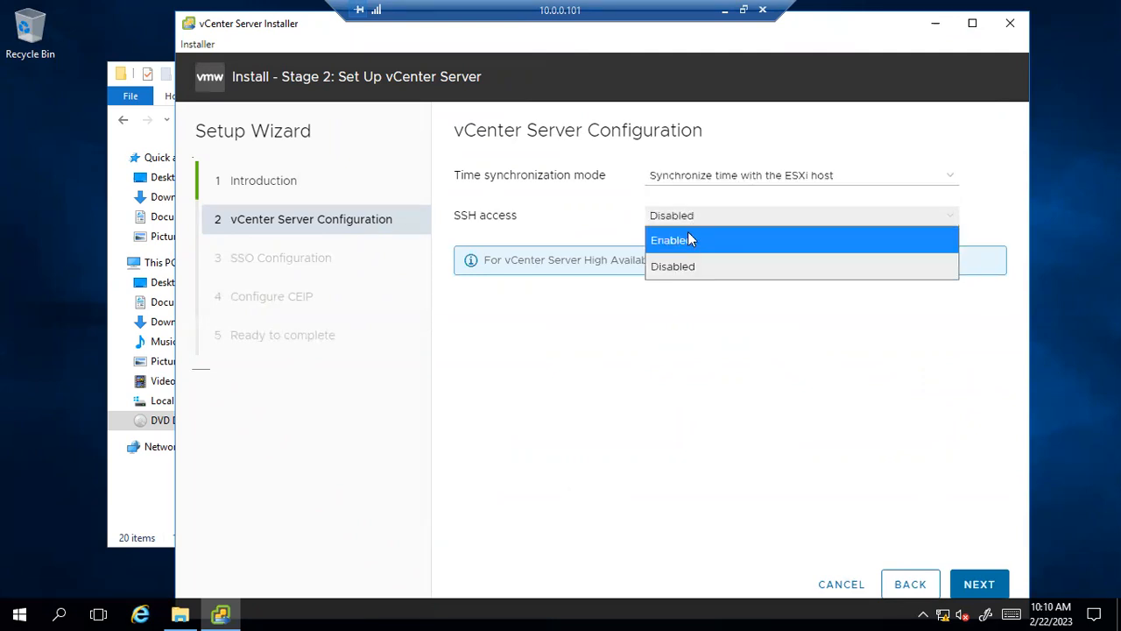
pyautogui.click(687, 235)
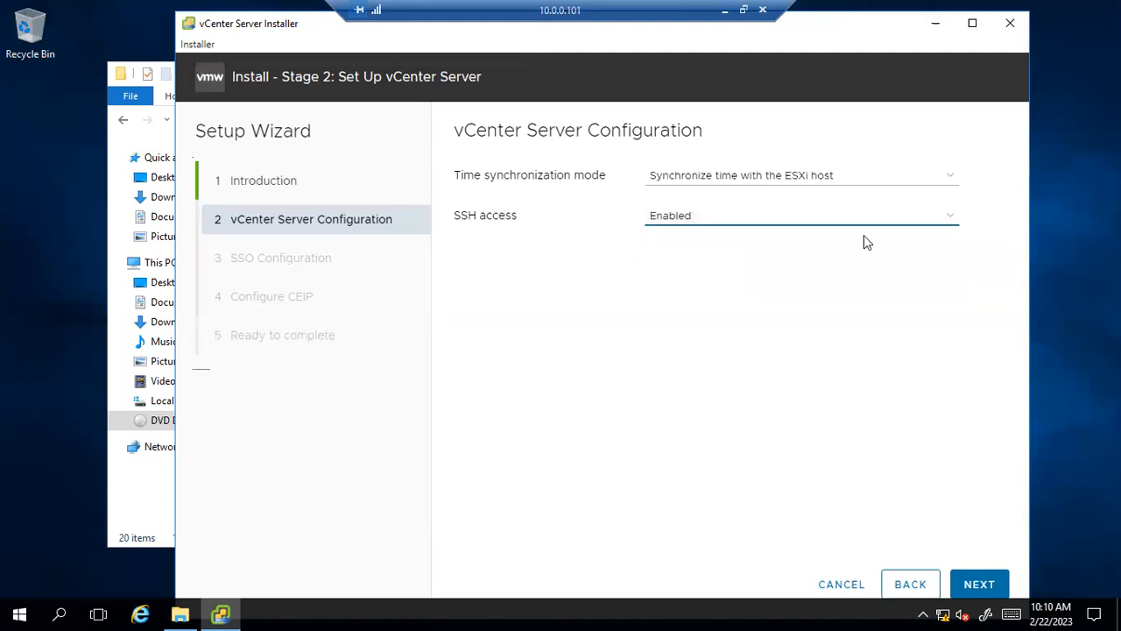
pyautogui.click(980, 585)
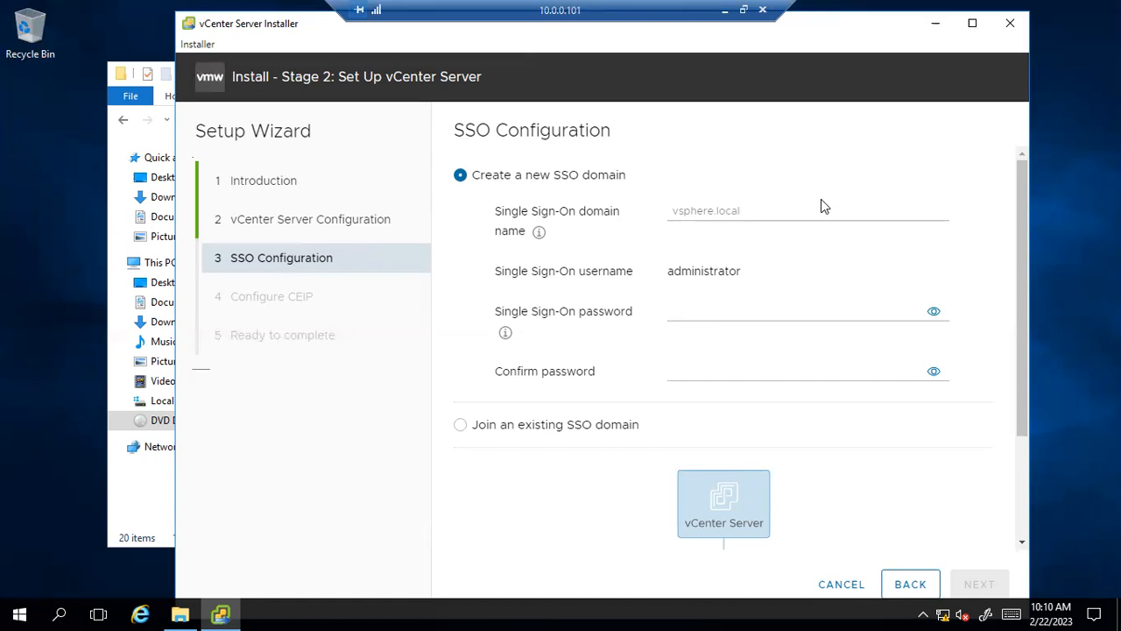
# Create a new SSO domain named vsphere.local, fixing typos, and move to the password field.
pyautogui.scroll(-2, 821, 206)
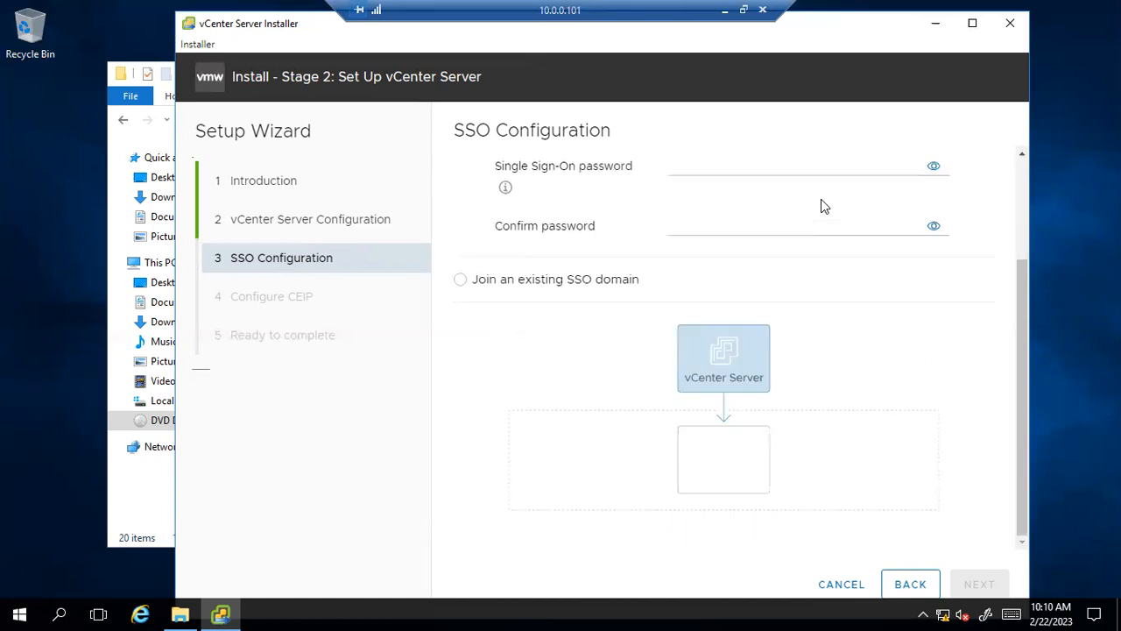
pyautogui.scroll(2, 821, 206)
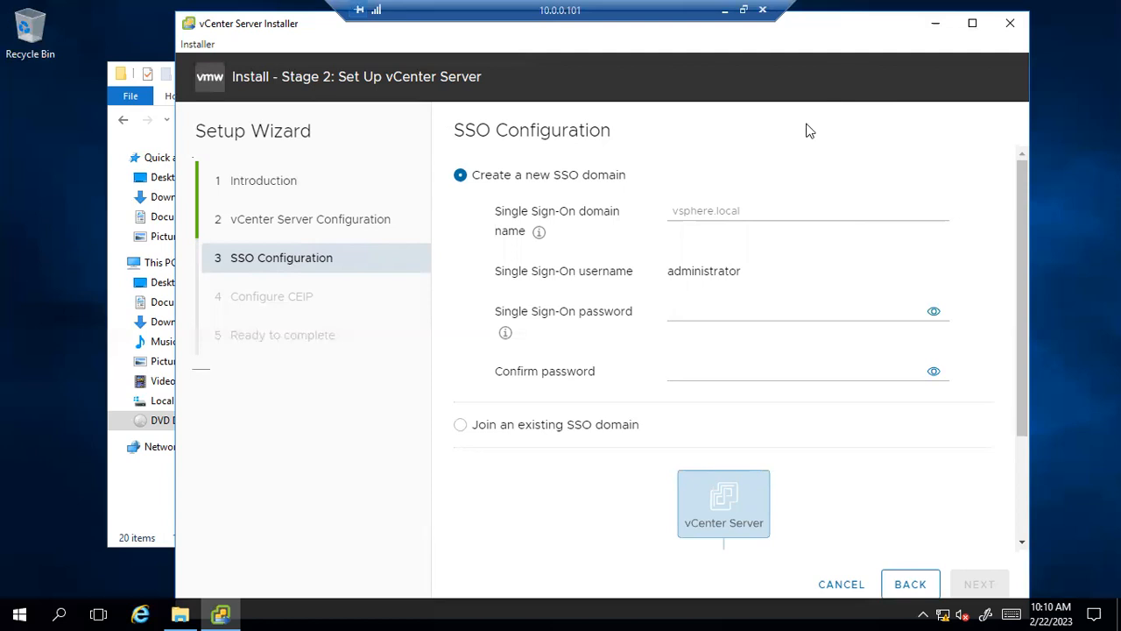
pyautogui.click(756, 207)
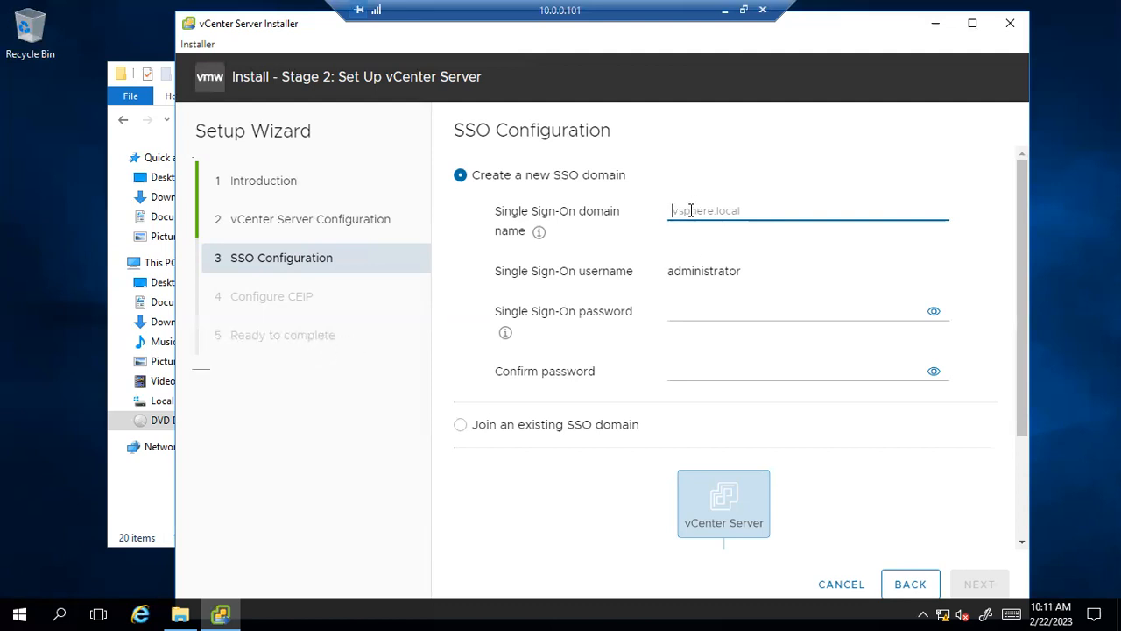
pyautogui.write('vv')
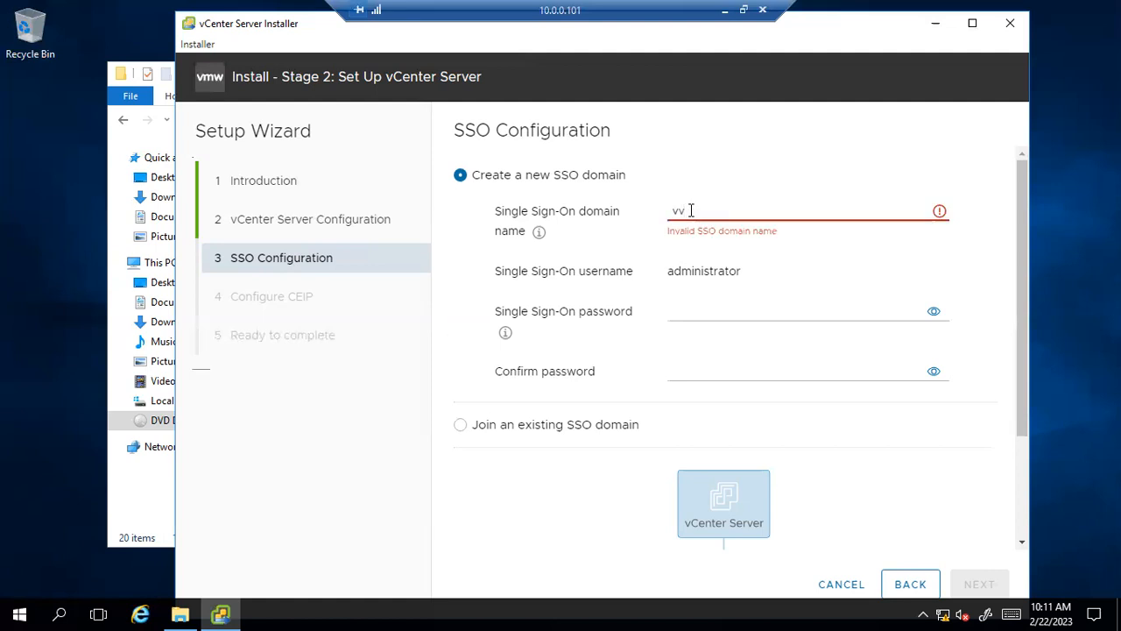
pyautogui.press('BackSpace')
pyautogui.write('sphere')
pyautogui.write('.')
pyautogui.write('lco')
pyautogui.press('BackSpace')
pyautogui.press('BackSpace')
pyautogui.press('BackSpace')
pyautogui.write('local')
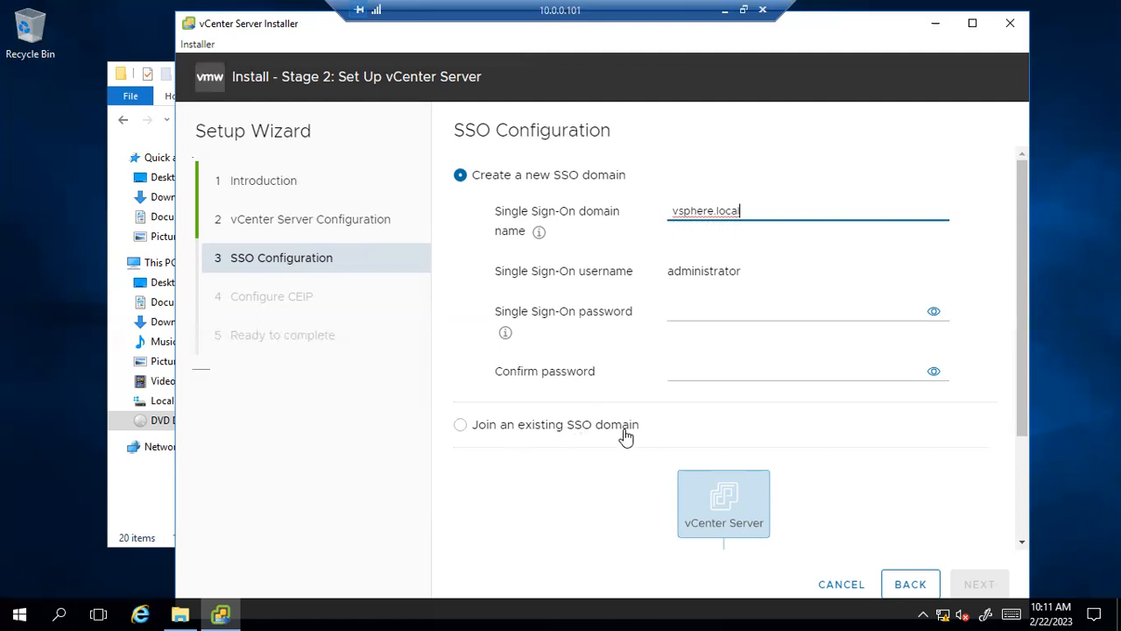
pyautogui.click(699, 314)
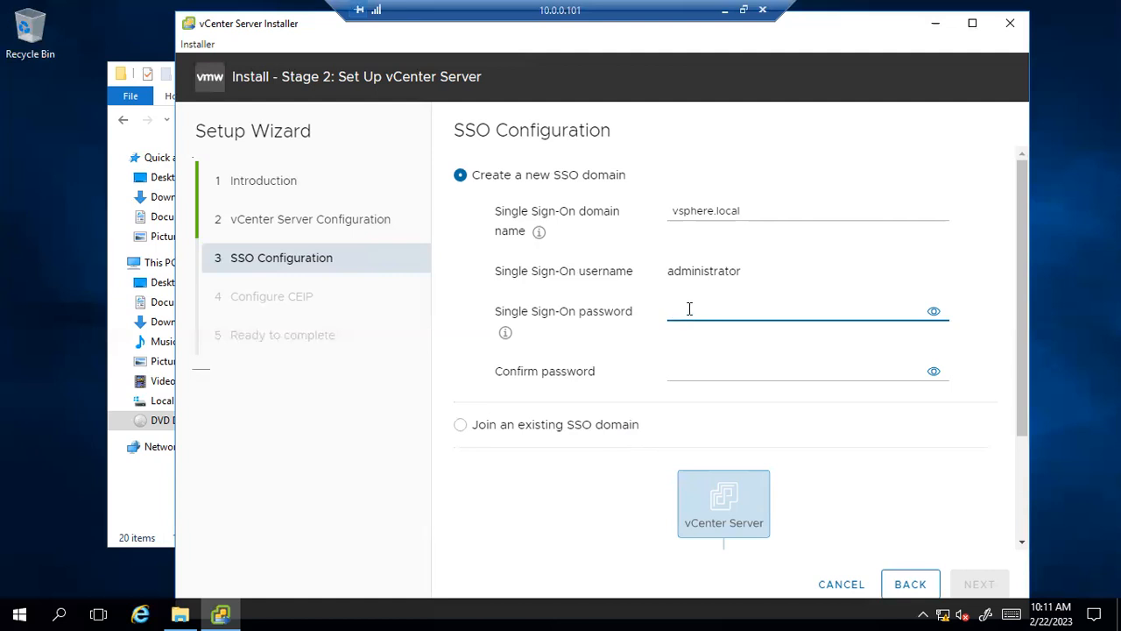
# Enter and confirm the SSO administrator password, revealing both to check they match, then continue.
pyautogui.write('V')
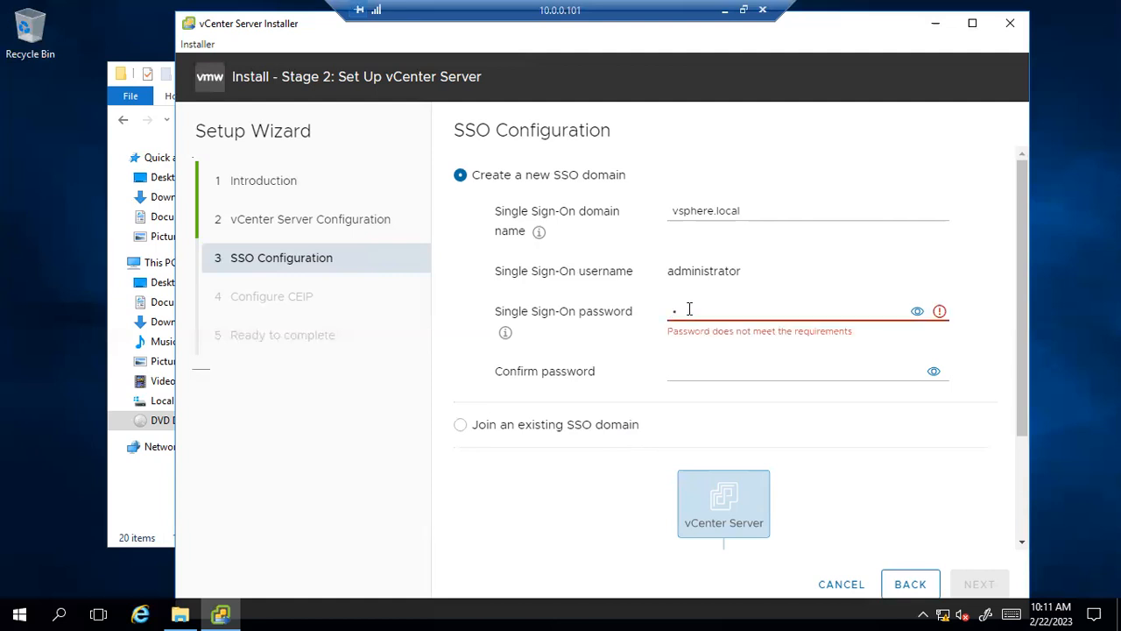
pyautogui.write('Mware1!')
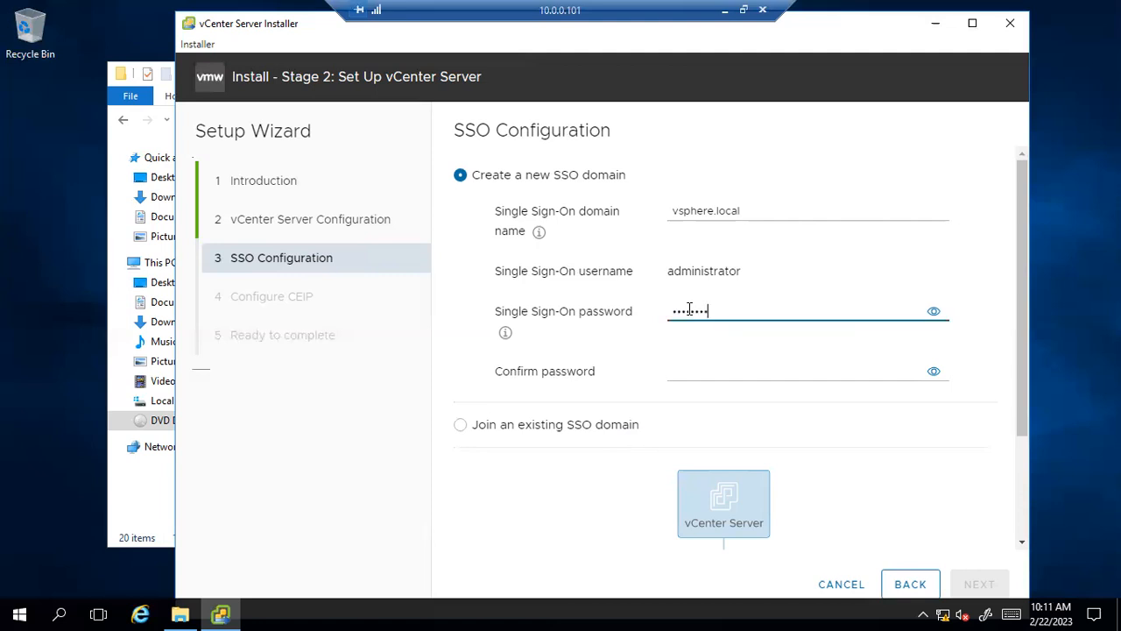
pyautogui.click(692, 371)
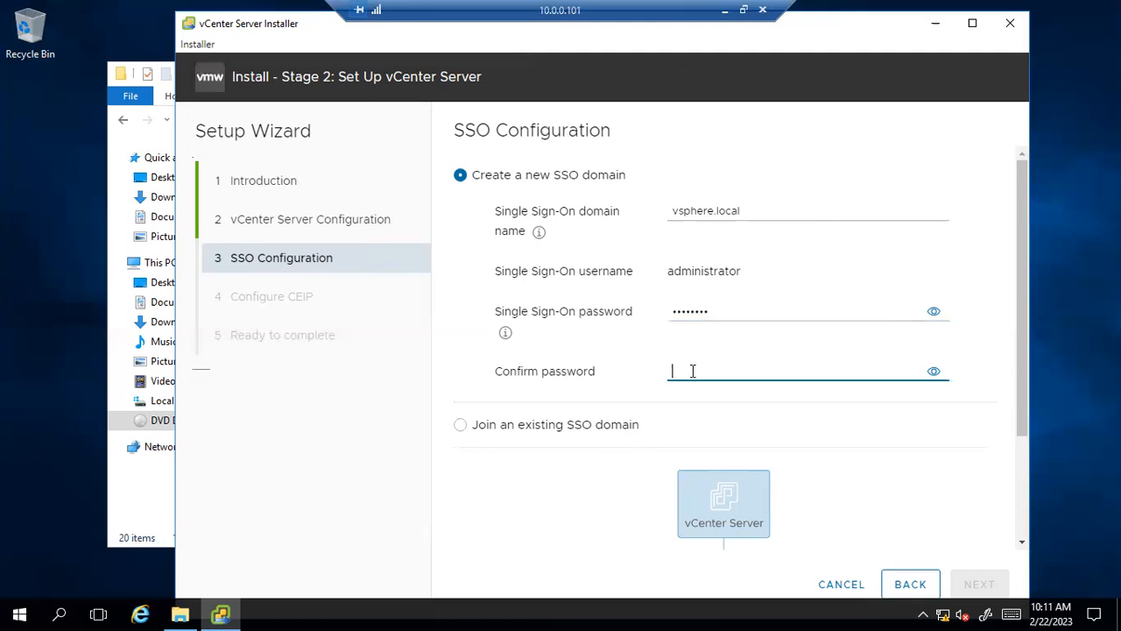
pyautogui.click(933, 314)
pyautogui.click(933, 314)
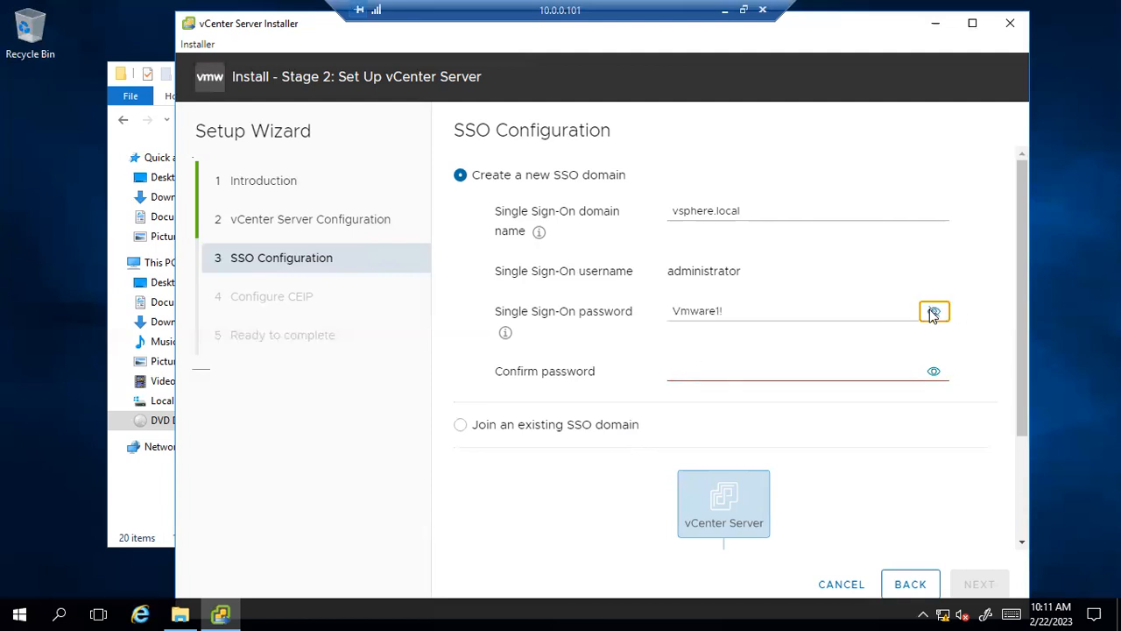
pyautogui.click(726, 370)
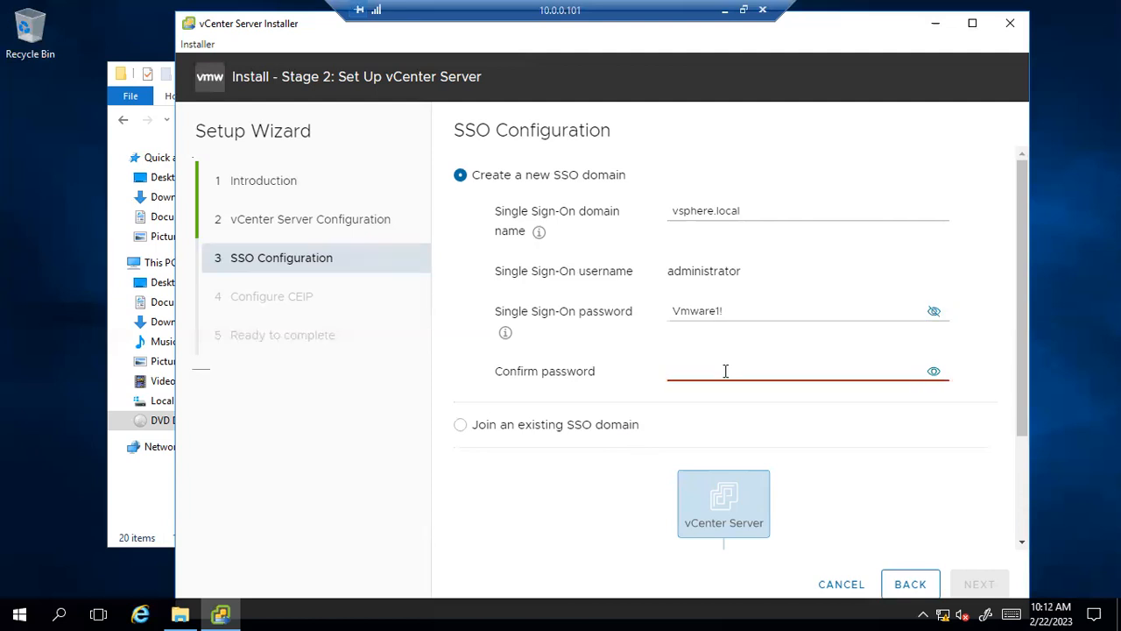
pyautogui.write('Vmware')
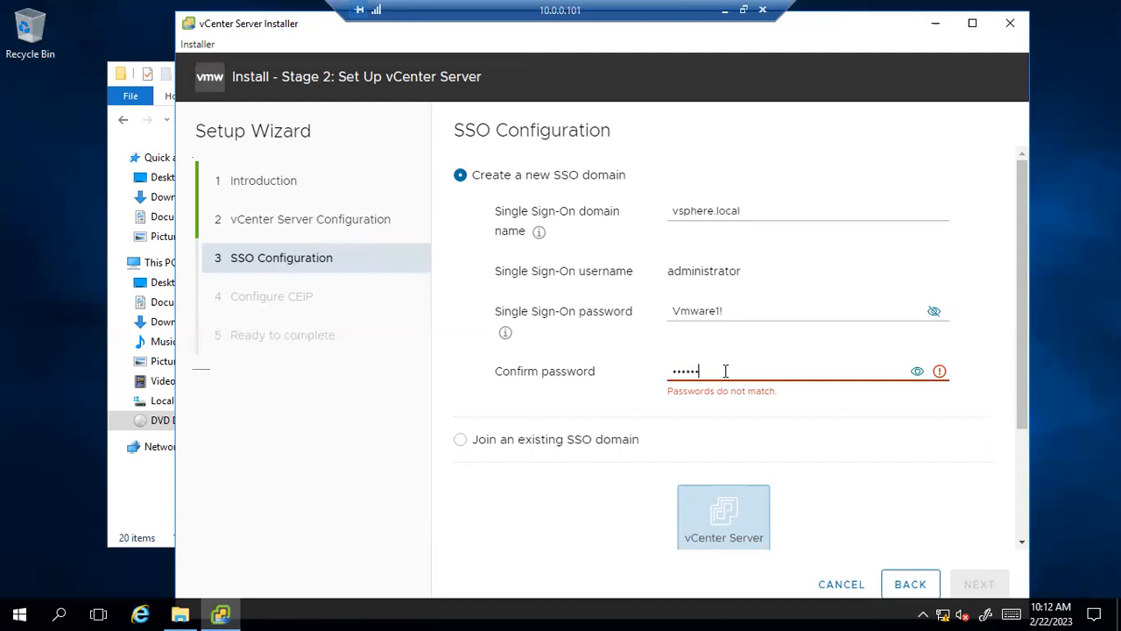
pyautogui.write('1!')
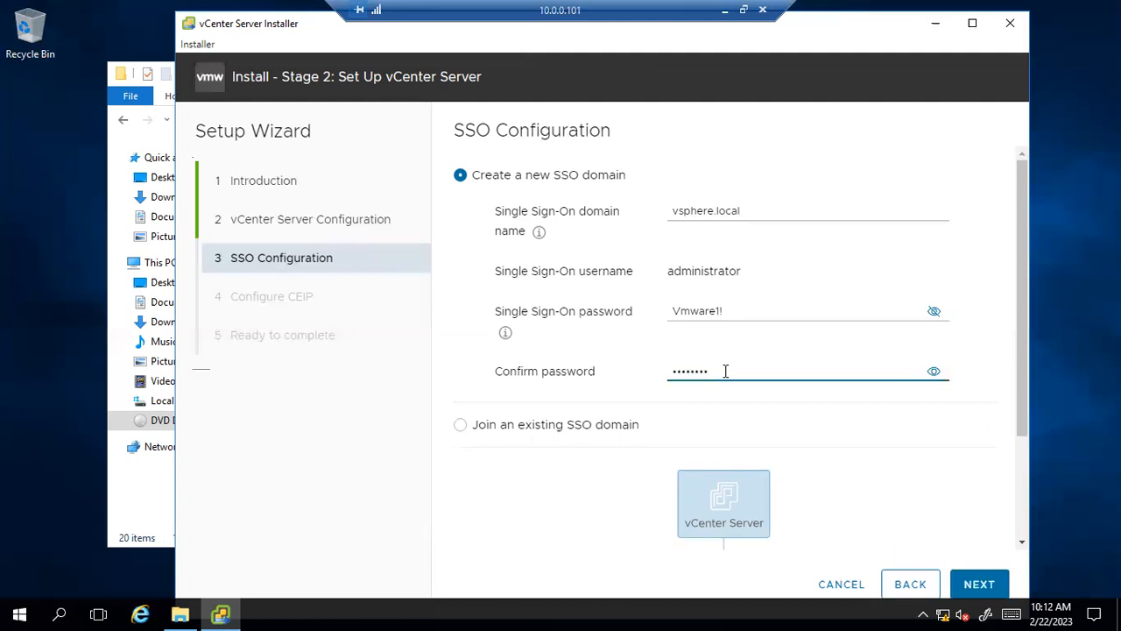
pyautogui.click(934, 372)
pyautogui.click(934, 373)
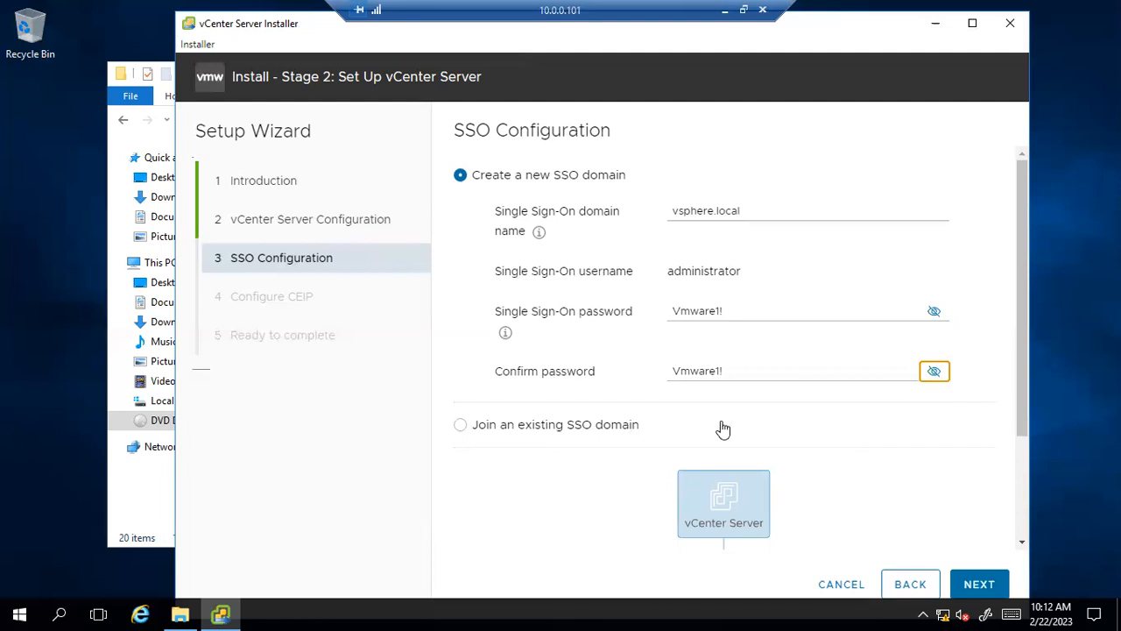
pyautogui.scroll(-3, 722, 427)
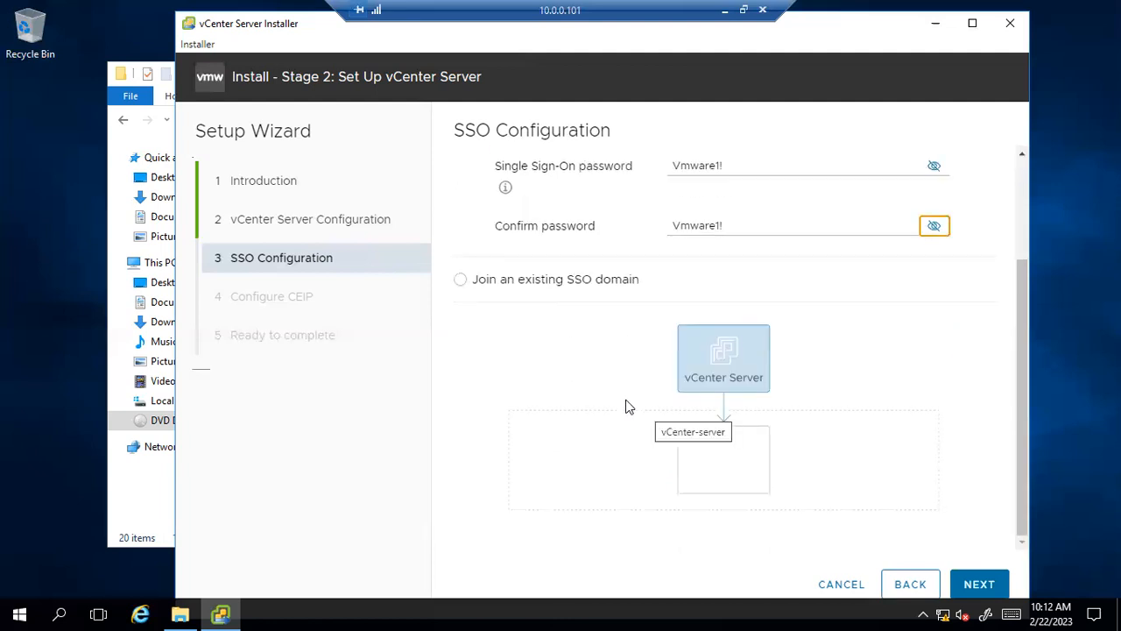
pyautogui.click(981, 587)
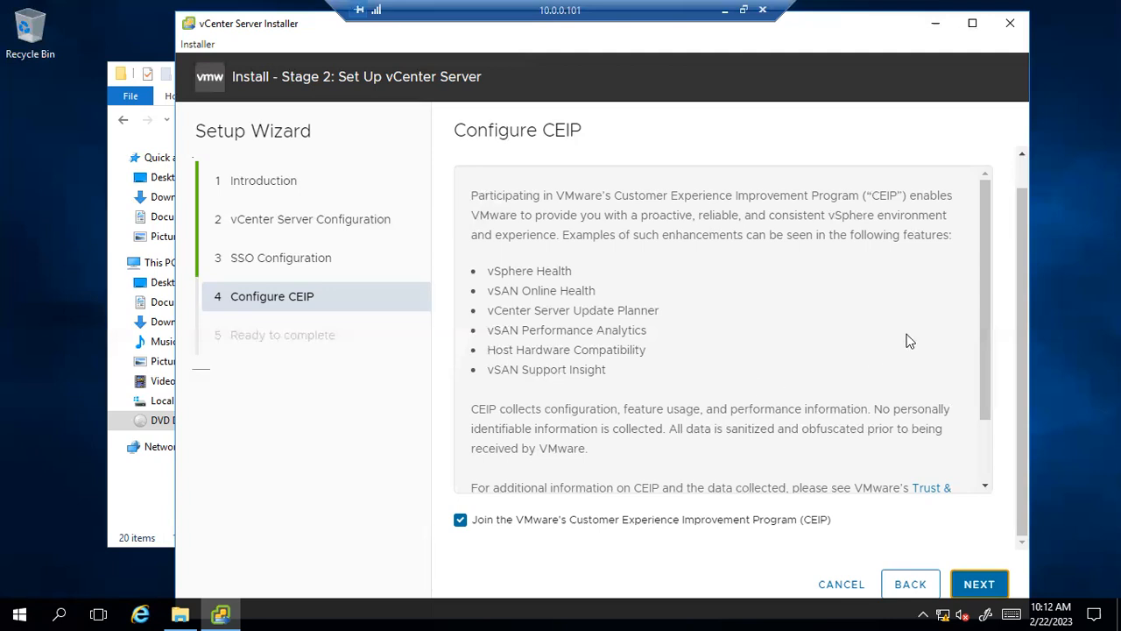
# Keep CEIP participation checked and continue to the Ready to complete summary.
pyautogui.click(968, 595)
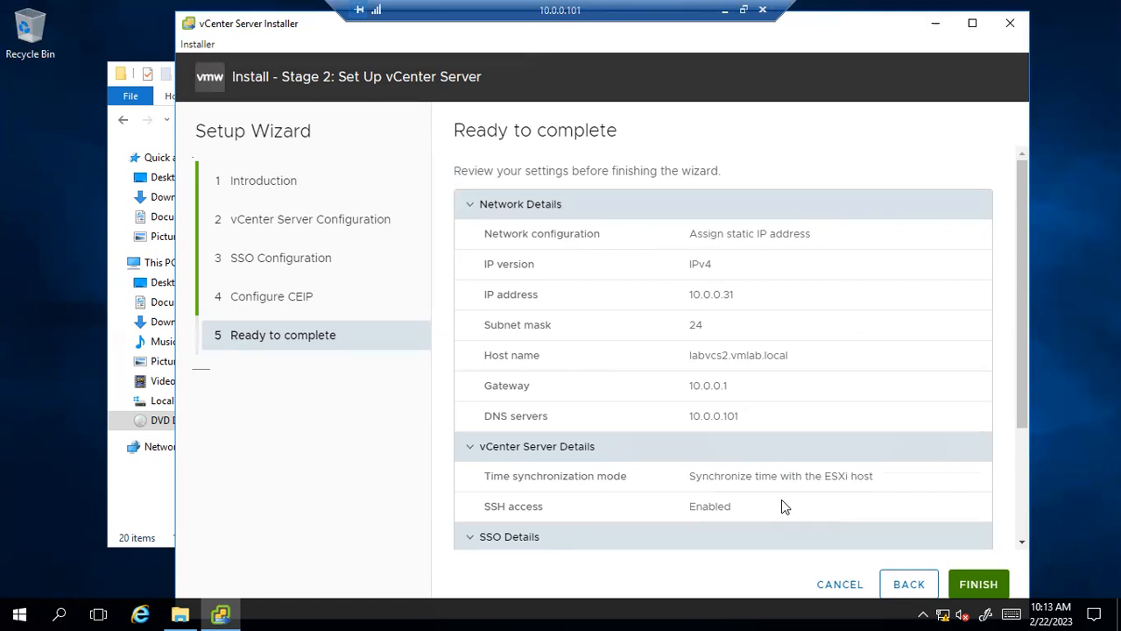
# Finish the wizard and acknowledge the warning to start Stage 2 setup.
pyautogui.click(981, 584)
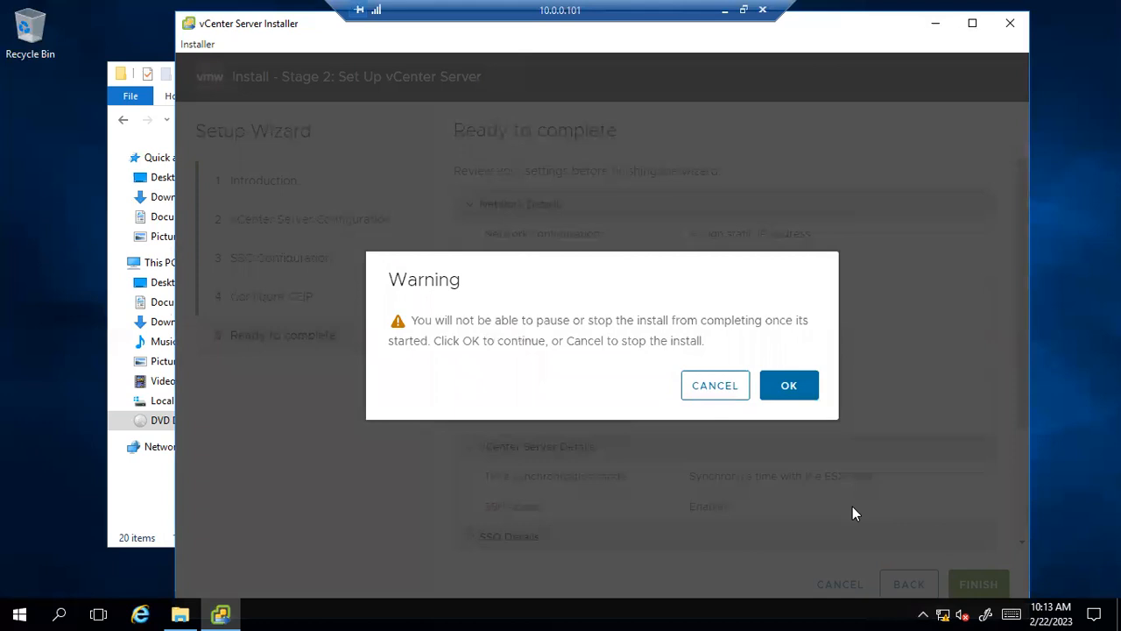
pyautogui.click(794, 389)
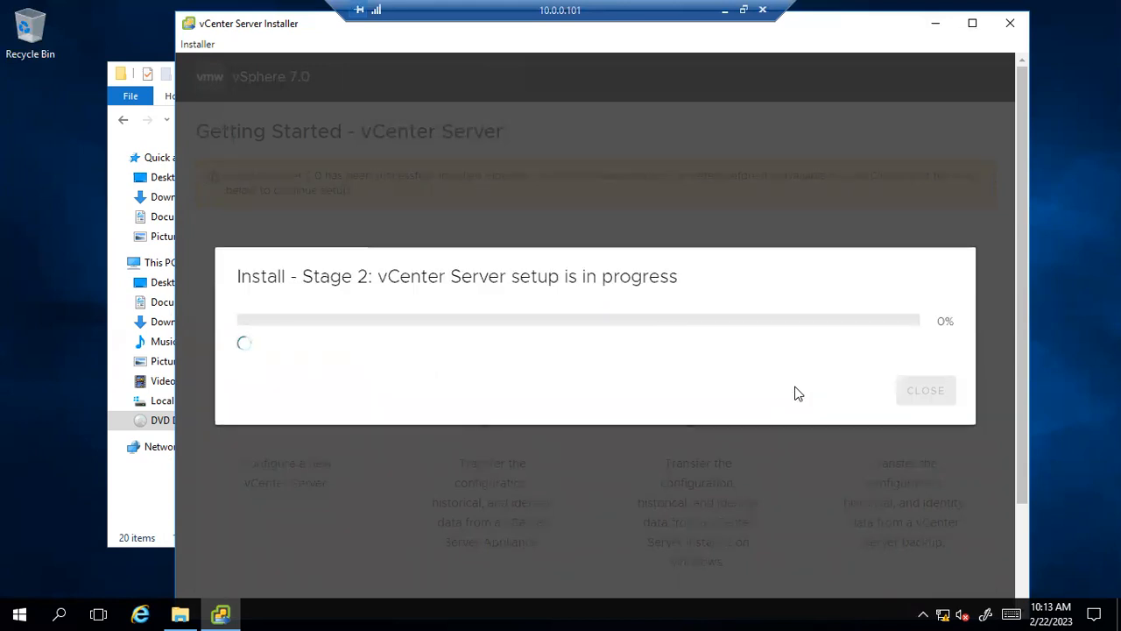
# Close the installer window while setup runs and minimize the win32 folder window.
pyautogui.click(1006, 31)
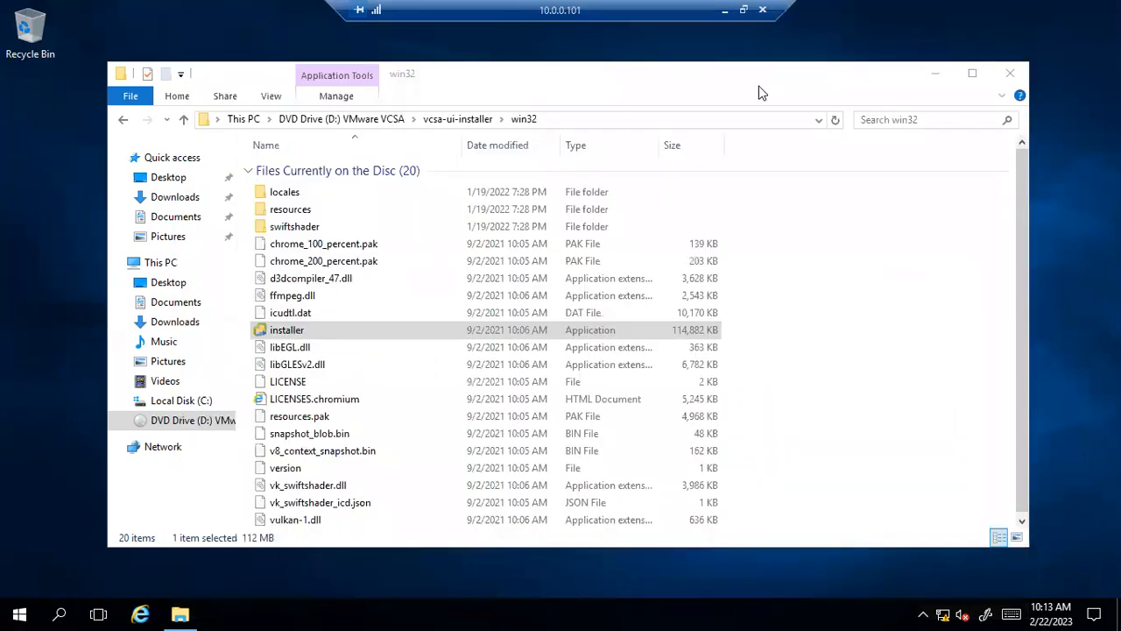
pyautogui.click(188, 613)
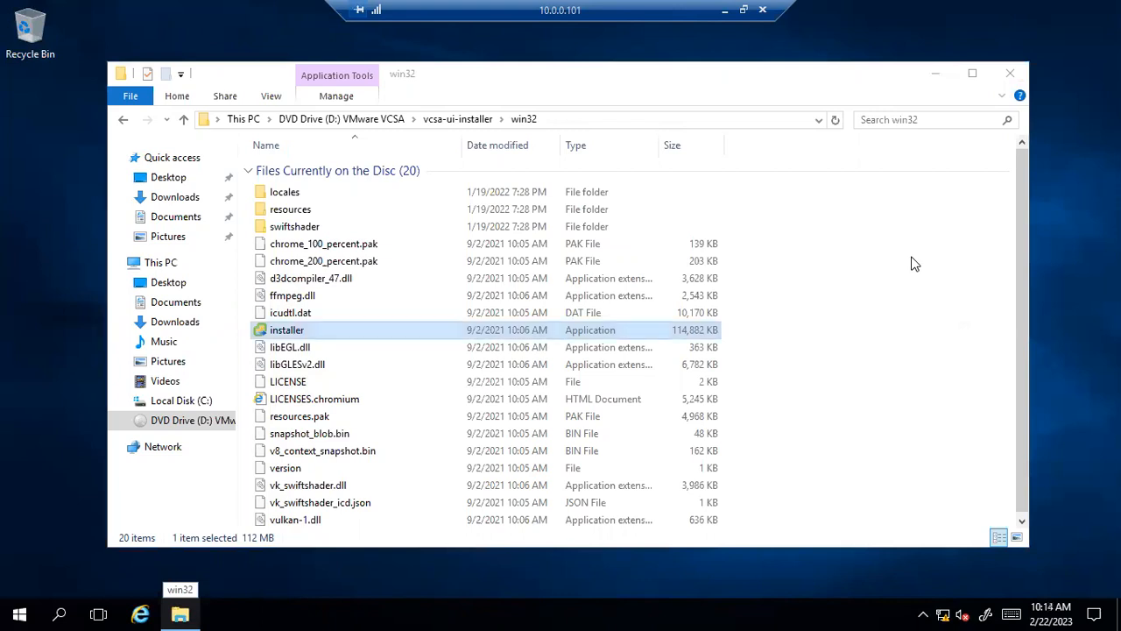
pyautogui.click(936, 75)
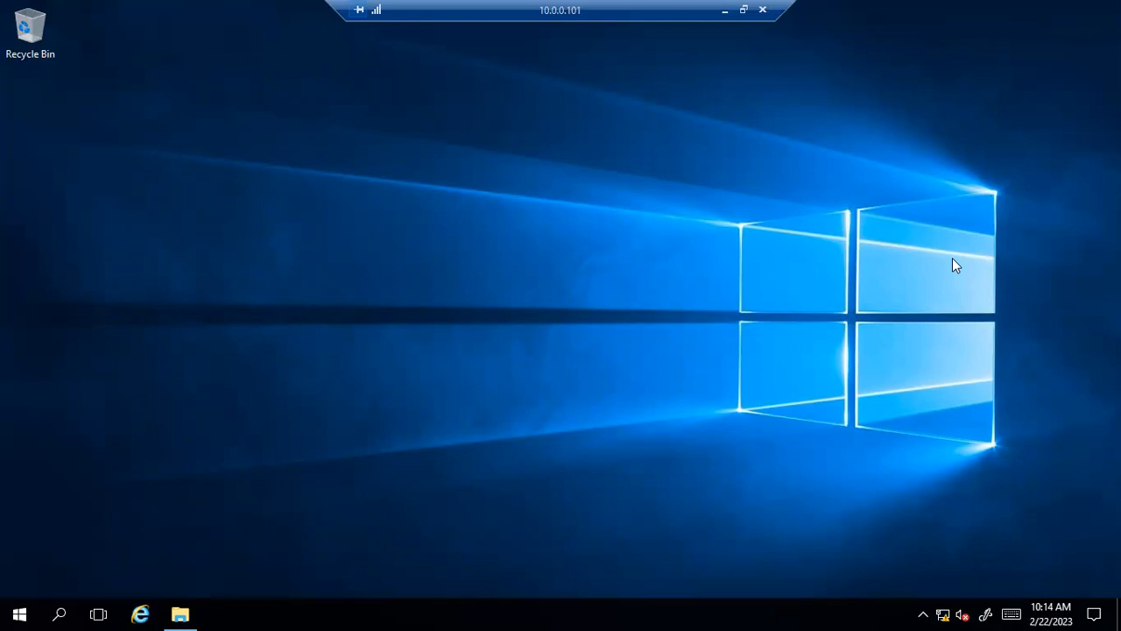
pyautogui.click(745, 12)
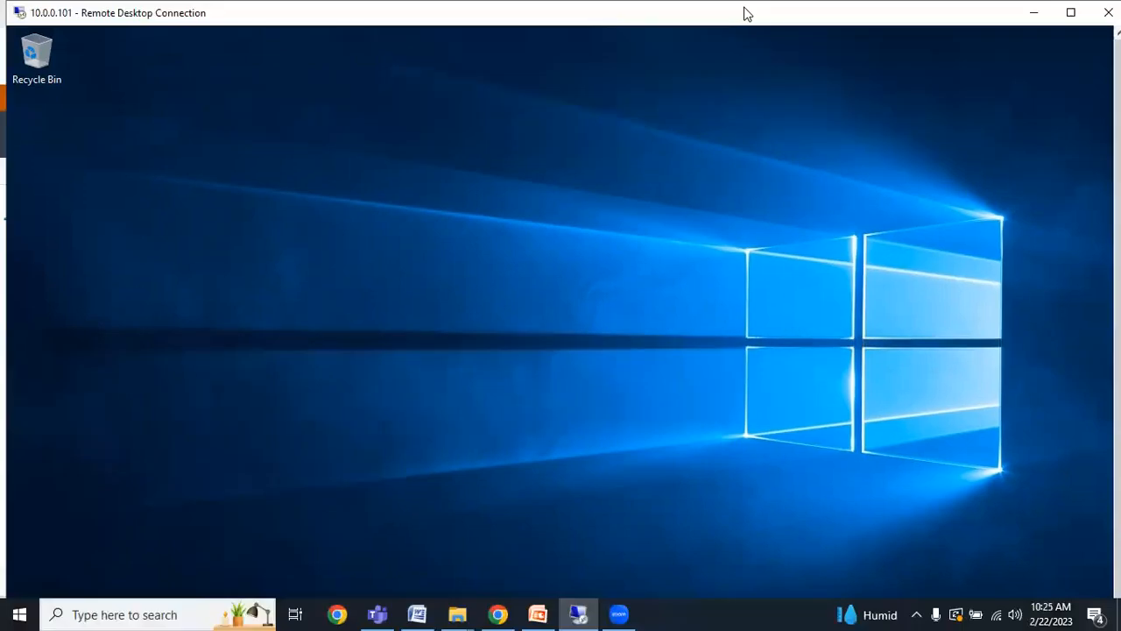
pyautogui.moveTo(1118, 219); pyautogui.dragTo(1118, 242)
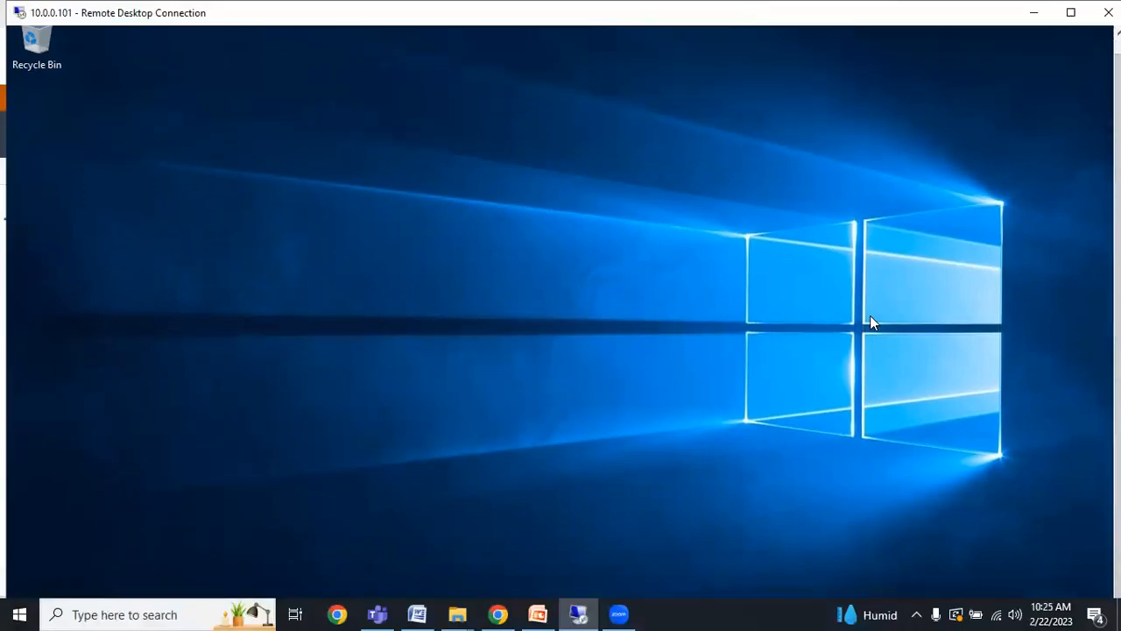
pyautogui.moveTo(106, 11); pyautogui.dragTo(121, 20)
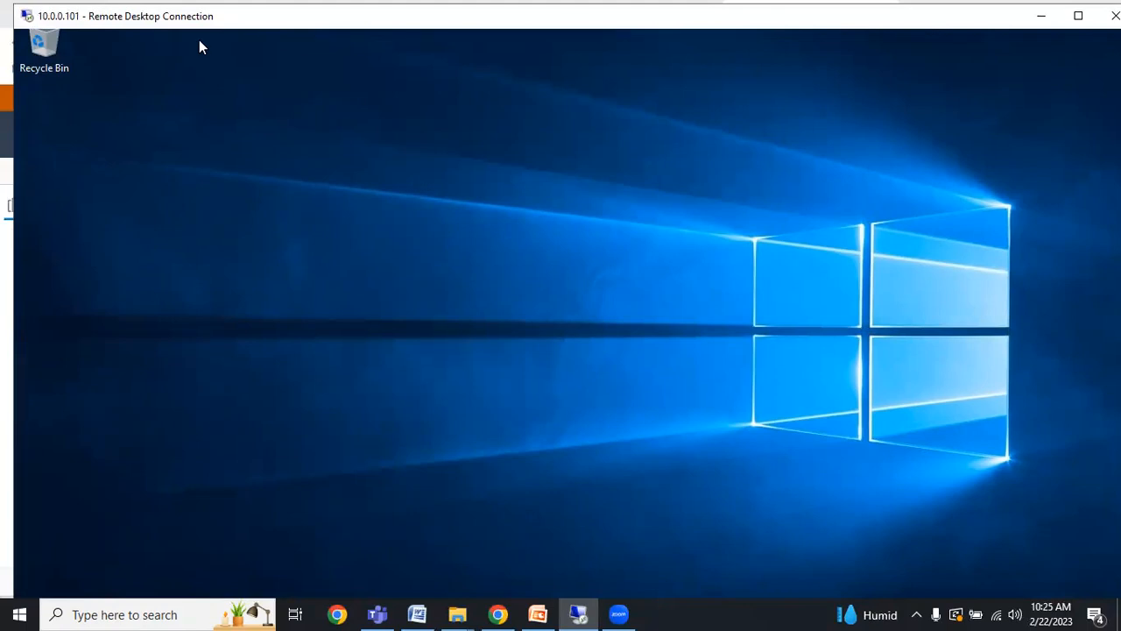
pyautogui.moveTo(142, 7); pyautogui.dragTo(146, 78)
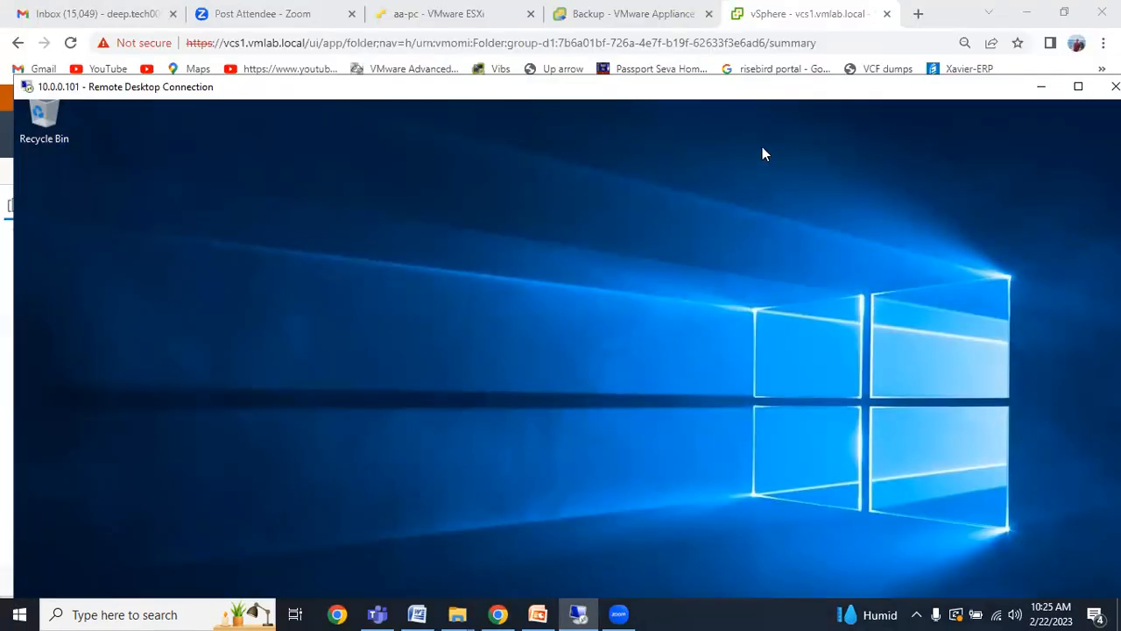
pyautogui.moveTo(706, 72); pyautogui.dragTo(704, 71)
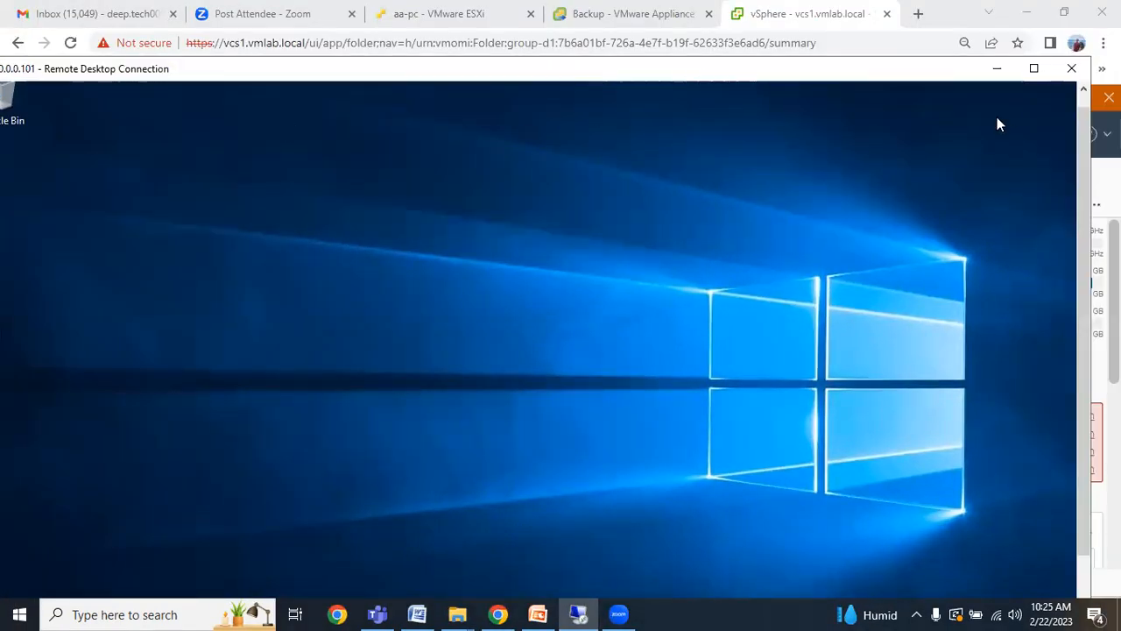
pyautogui.moveTo(1085, 167); pyautogui.dragTo(996, 167)
pyautogui.moveTo(834, 79); pyautogui.dragTo(920, 70)
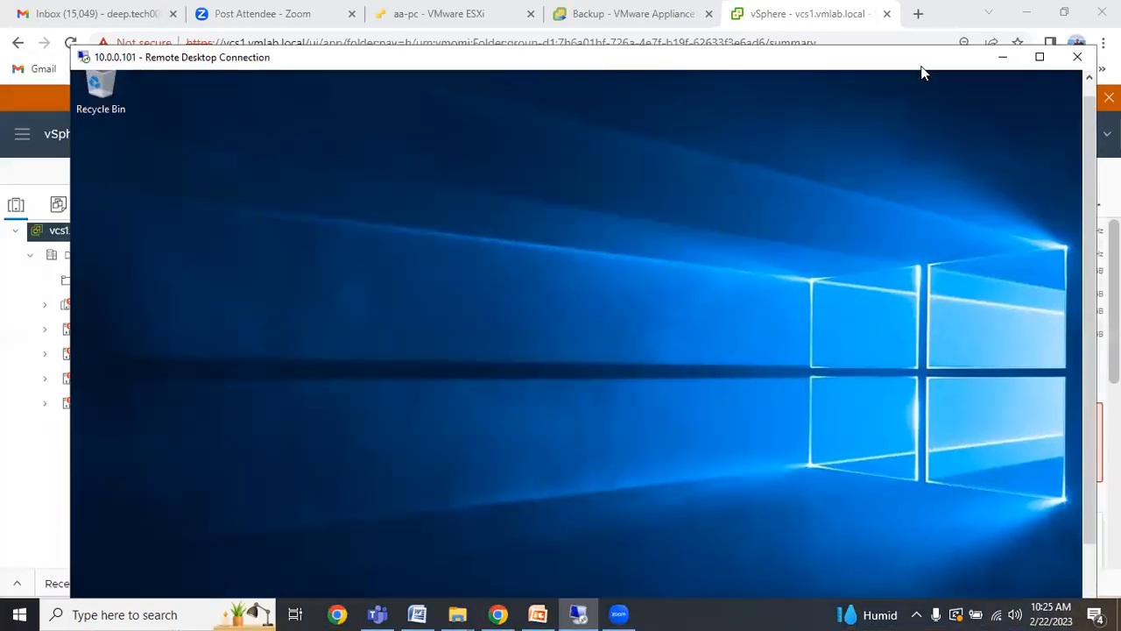
pyautogui.moveTo(1089, 306); pyautogui.dragTo(1089, 377)
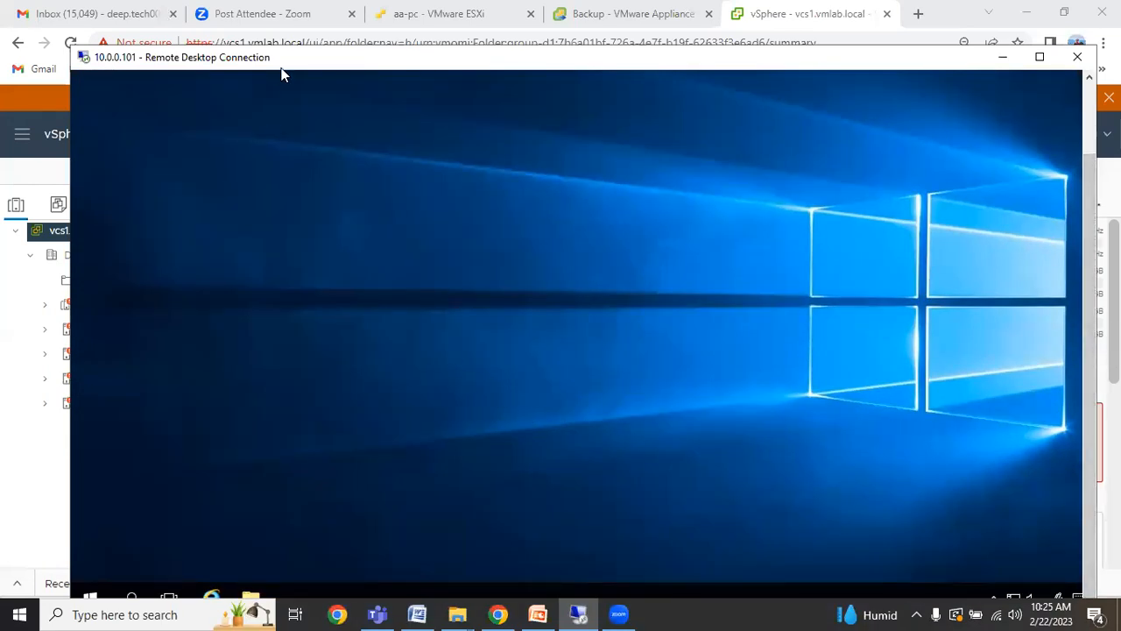
pyautogui.moveTo(281, 69); pyautogui.dragTo(249, 60)
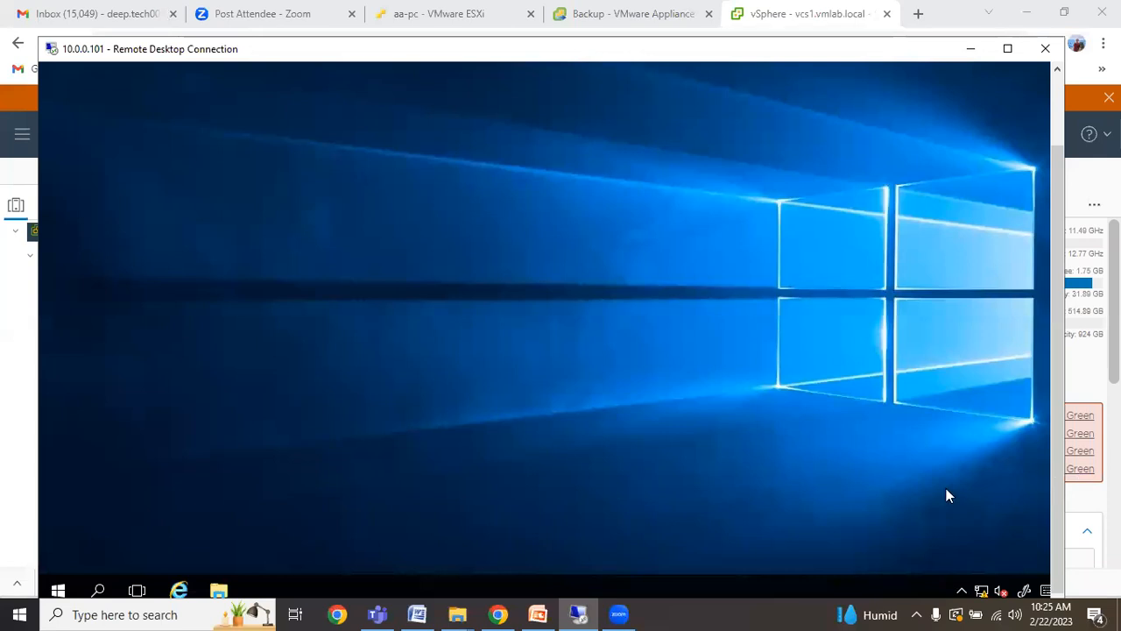
pyautogui.click(1008, 48)
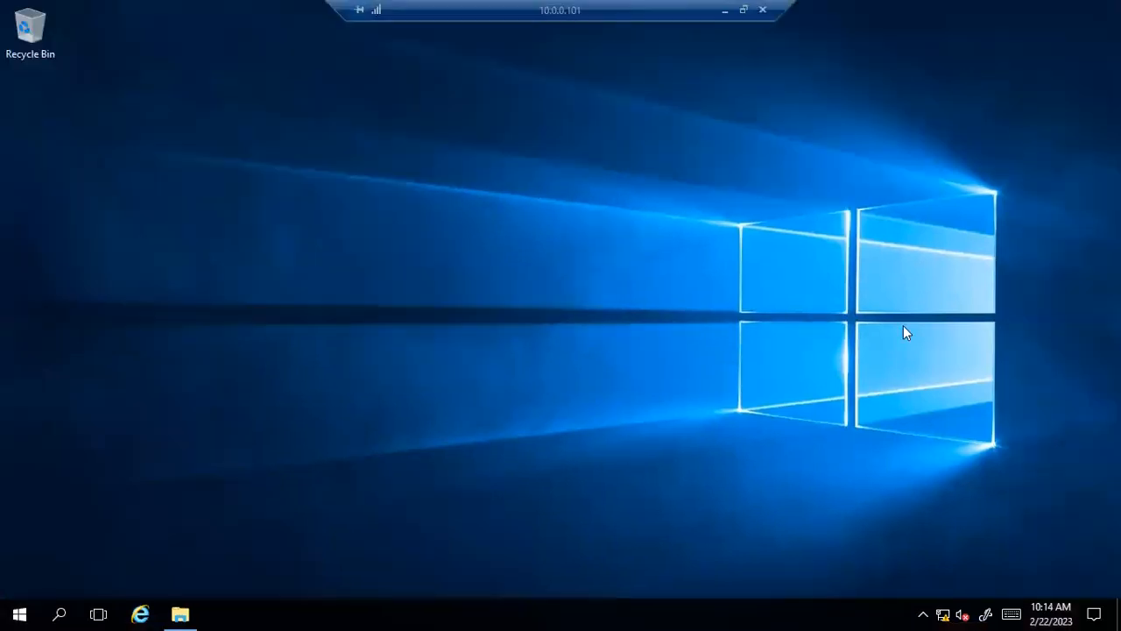
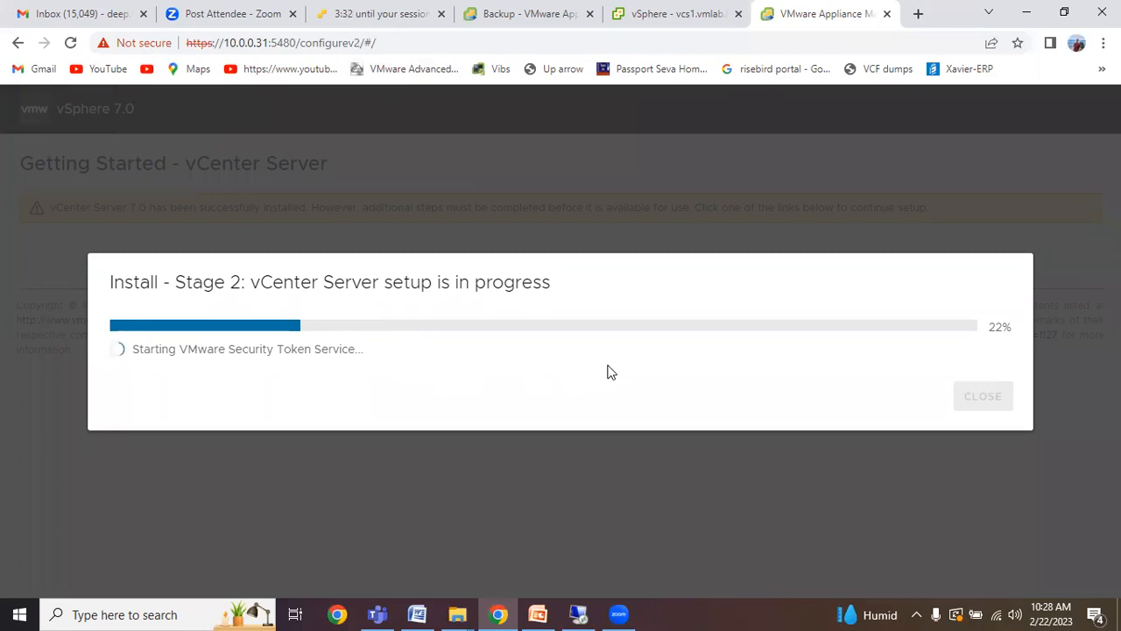
# Bring the remote desktop session forward, reposition its window, then hide it.
pyautogui.click(578, 614)
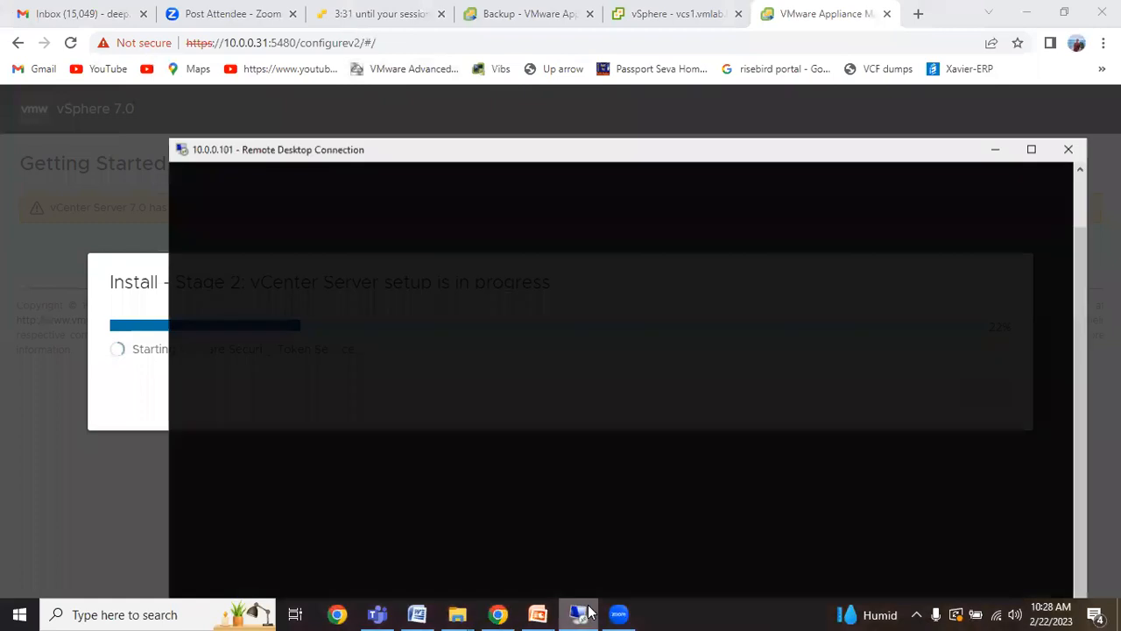
pyautogui.moveTo(610, 143); pyautogui.dragTo(522, 75)
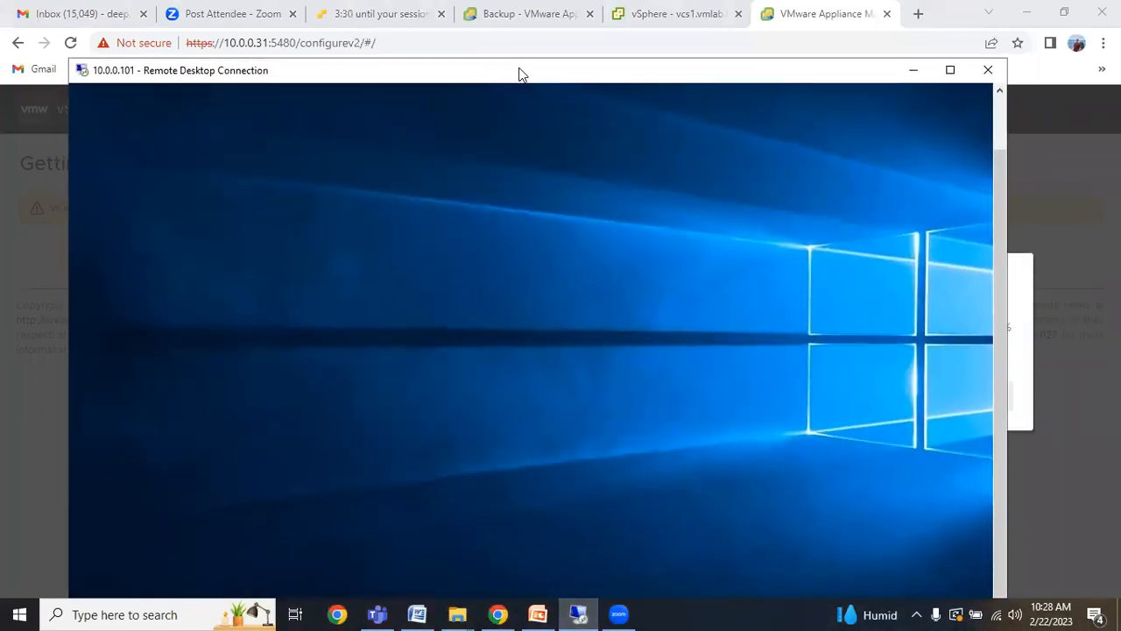
pyautogui.moveTo(804, 75); pyautogui.dragTo(816, 74)
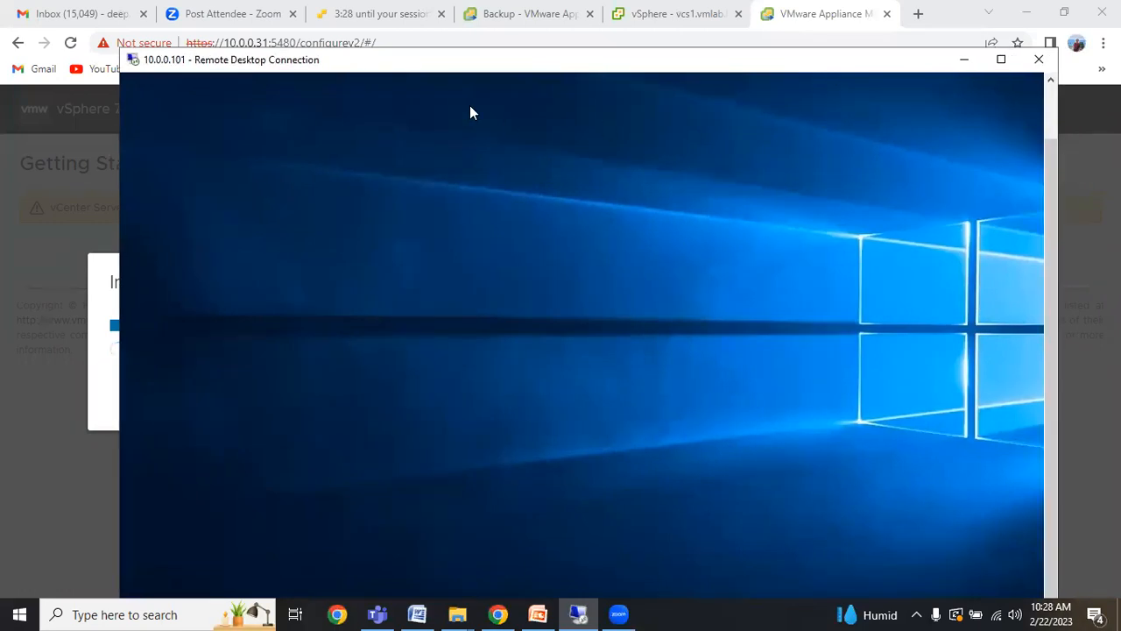
pyautogui.moveTo(421, 74); pyautogui.dragTo(369, 78)
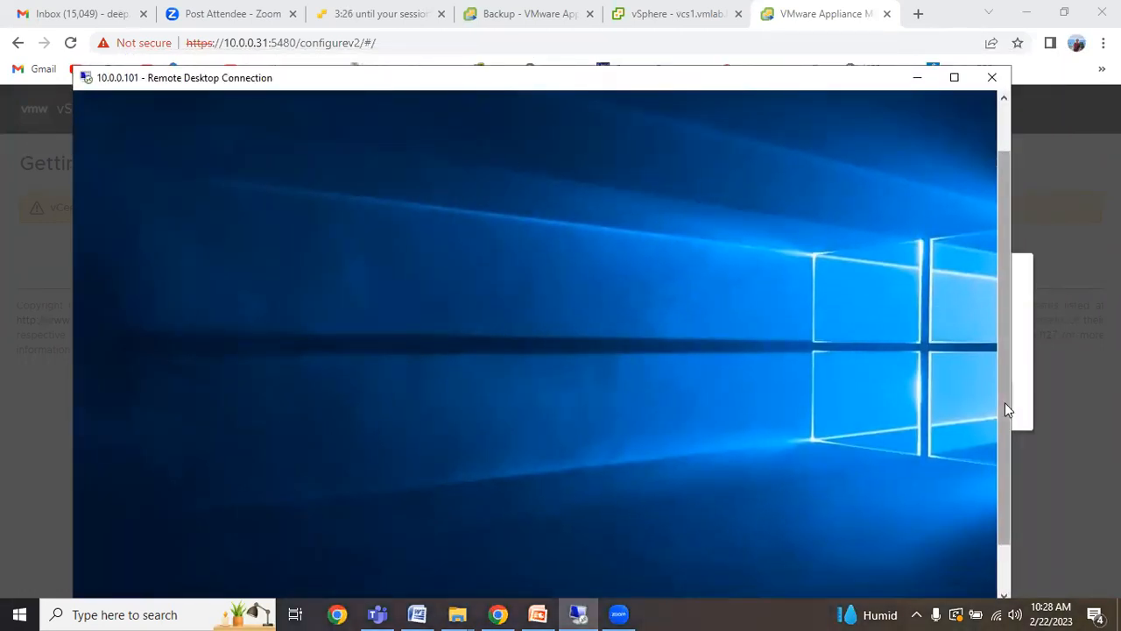
pyautogui.moveTo(1005, 402); pyautogui.dragTo(1012, 516)
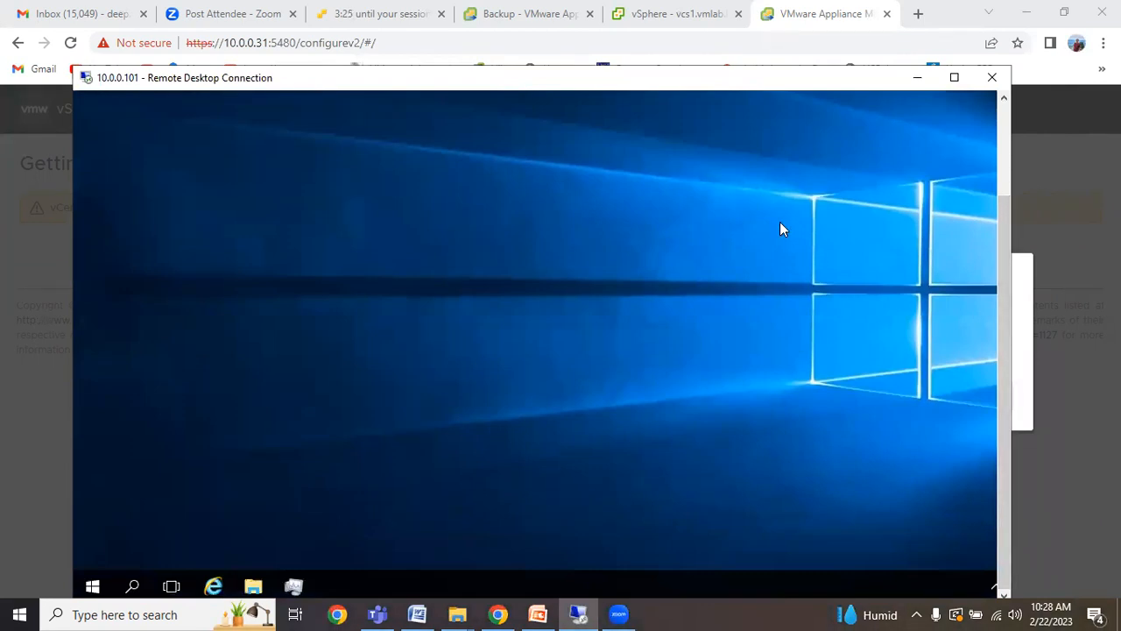
pyautogui.click(916, 81)
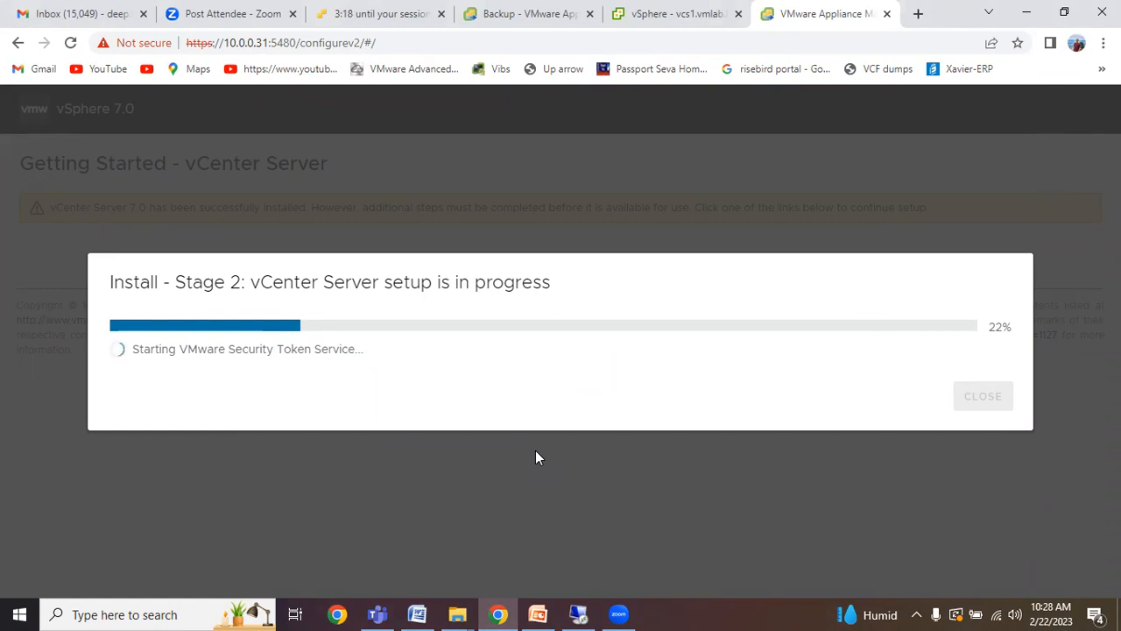
# Switch Chrome to the vSphere - vcs1 tab and maximize the browser window.
pyautogui.click(1064, 14)
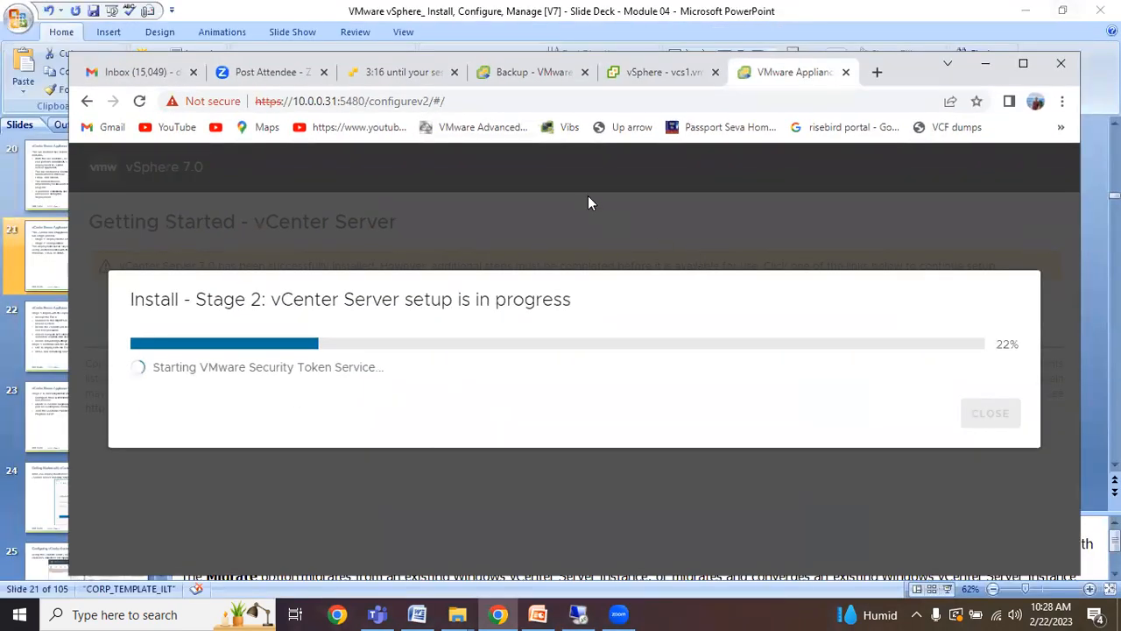
pyautogui.click(660, 77)
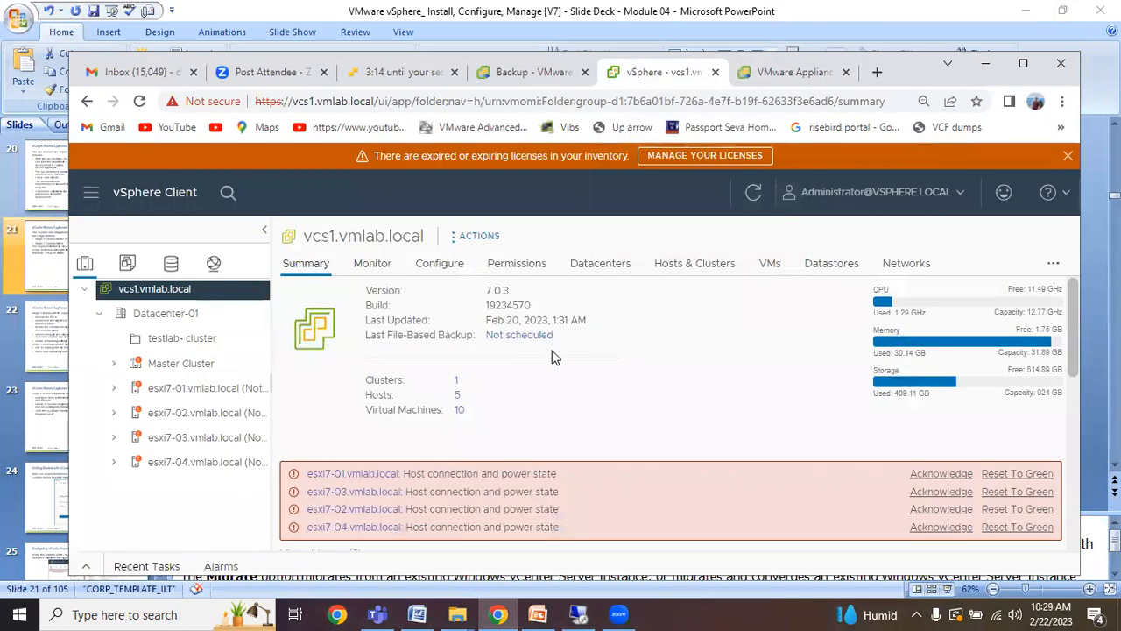
pyautogui.moveTo(920, 78); pyautogui.dragTo(915, 66)
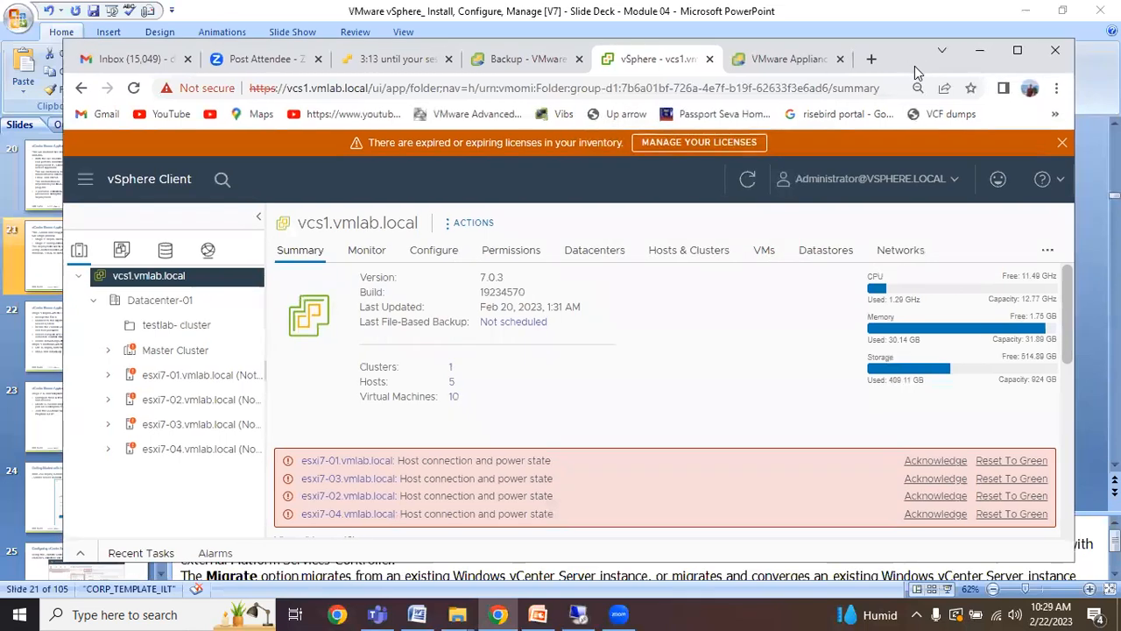
pyautogui.click(1018, 51)
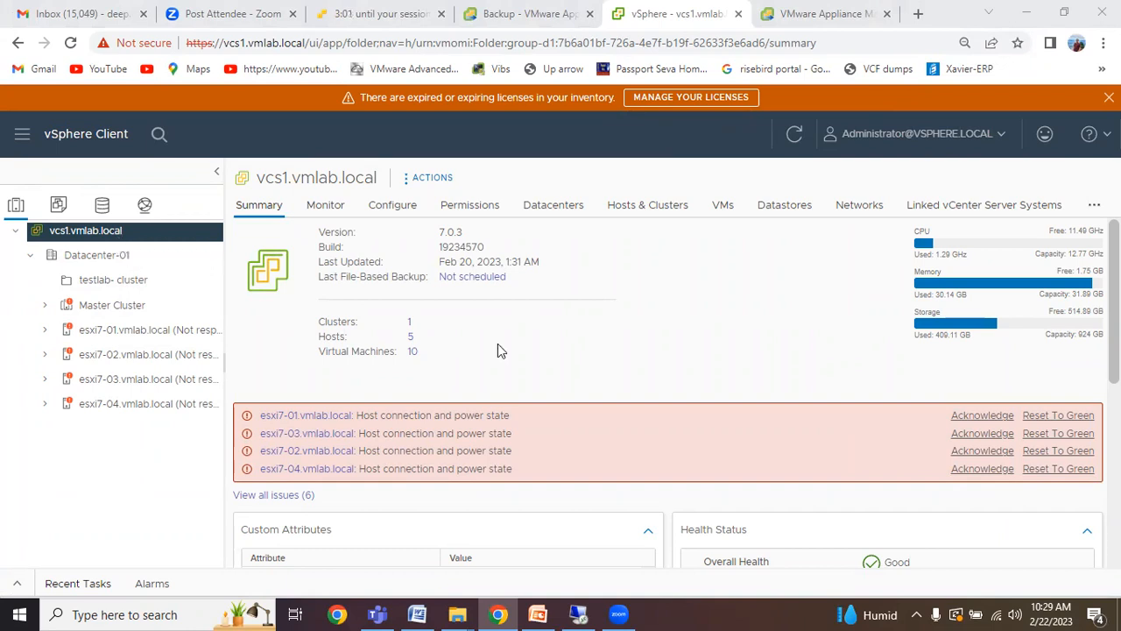
# Create a datacenter named vspherelab-DC under vcs1.vmlab.local through New Datacenter.
pyautogui.rightClick(126, 239)
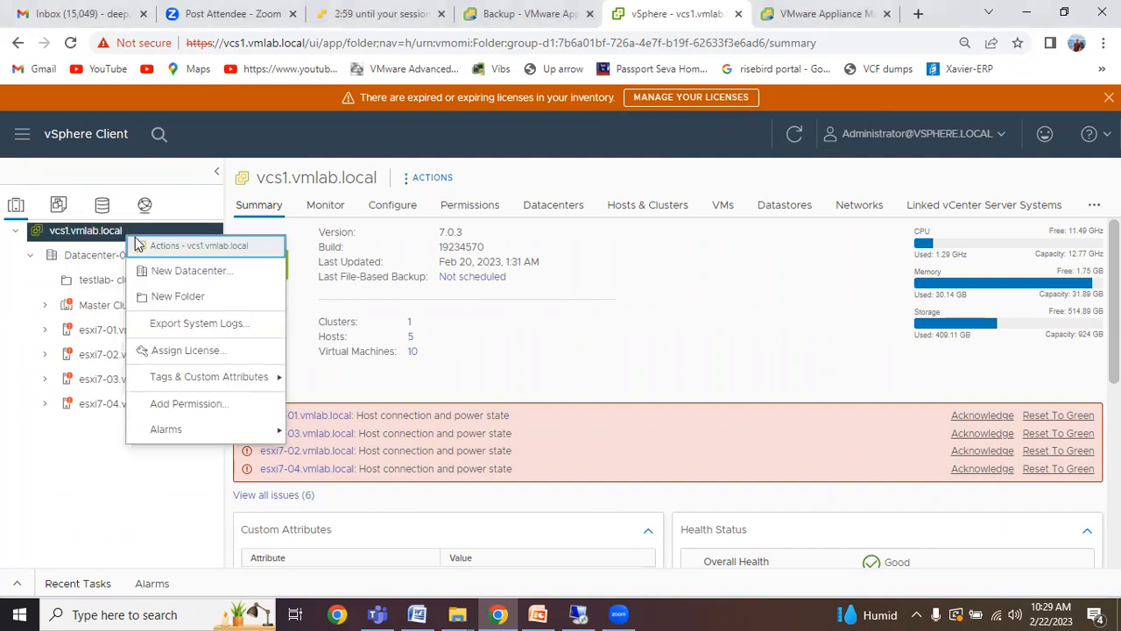
pyautogui.click(175, 270)
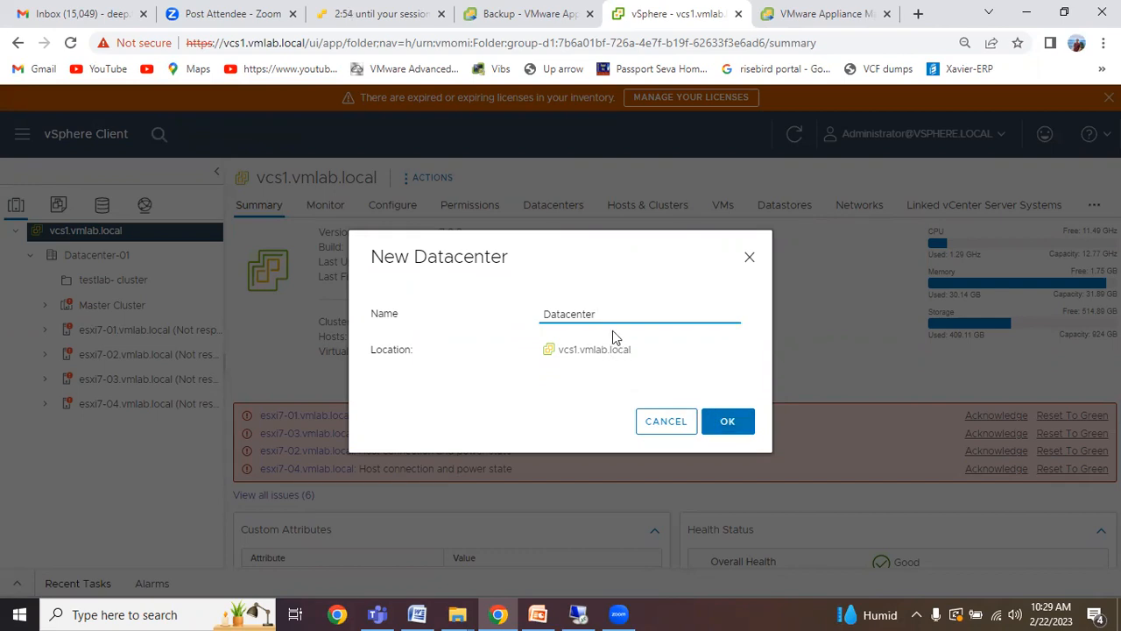
pyautogui.press('BackSpace')
pyautogui.press('BackSpace')
pyautogui.press('BackSpace')
pyautogui.press('BackSpace')
pyautogui.press('BackSpace')
pyautogui.press('BackSpace')
pyautogui.press('BackSpace')
pyautogui.press('BackSpace')
pyautogui.press('BackSpace')
pyautogui.press('BackSpace')
pyautogui.write('v')
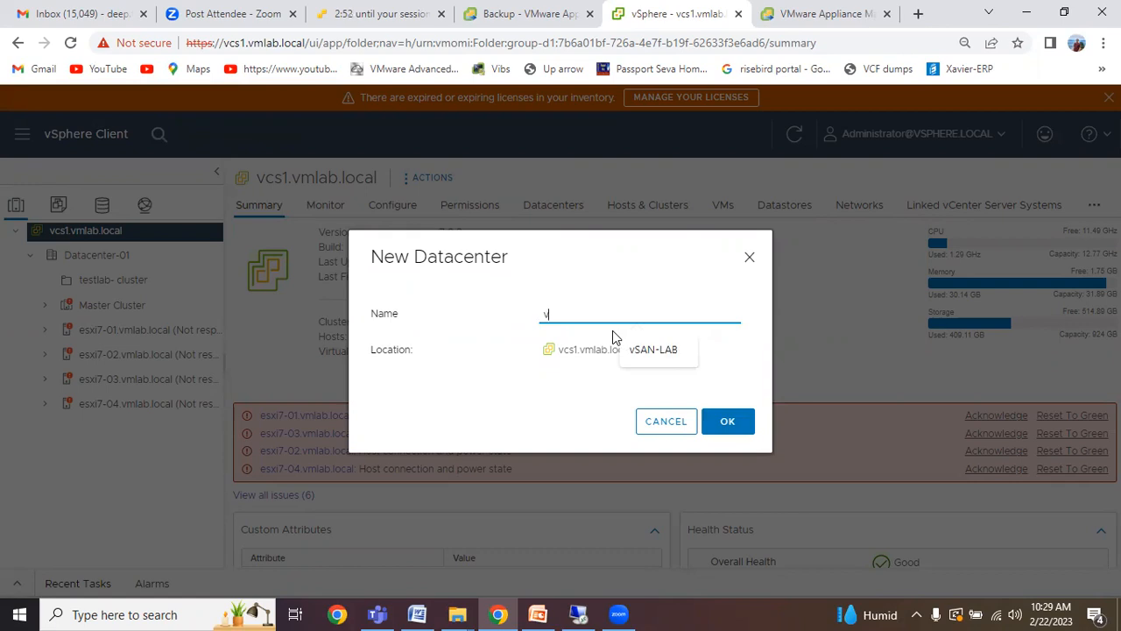
pyautogui.write('spherelab-DC')
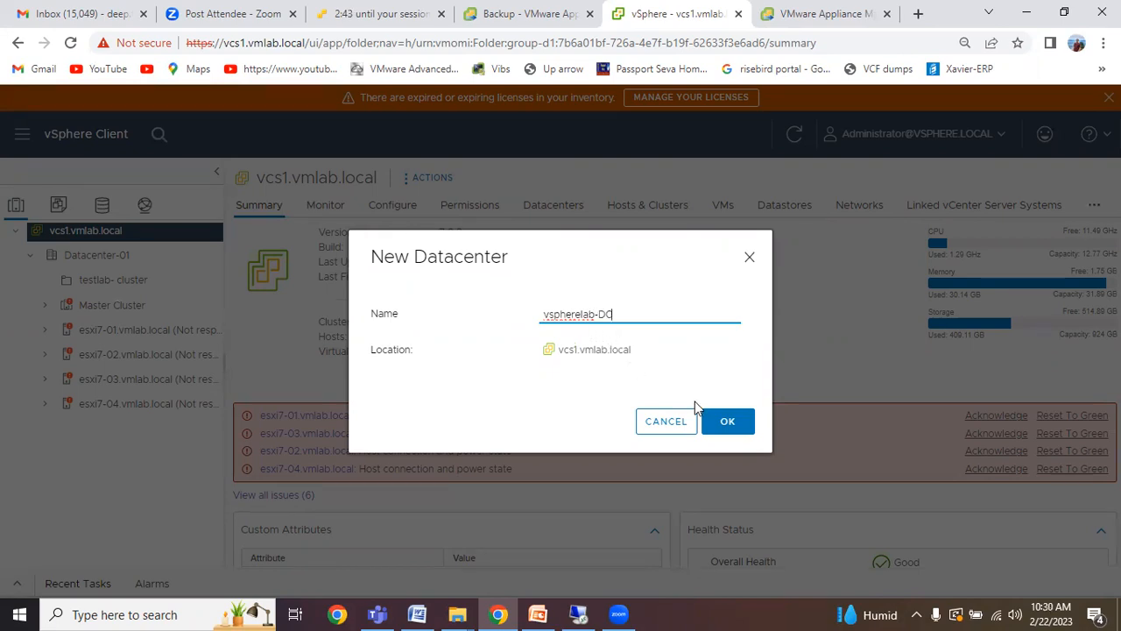
pyautogui.click(717, 424)
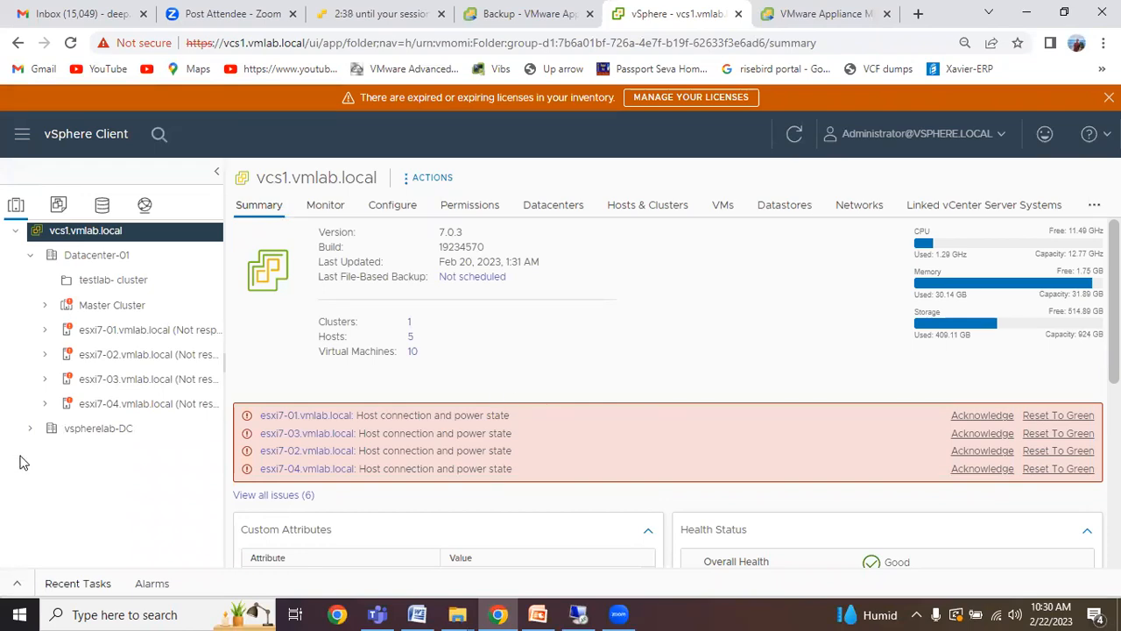
# Create cluster vspherelab-cluster in vspherelab-DC, leaving DRS, HA and vSAN disabled.
pyautogui.click(72, 432)
pyautogui.rightClick(72, 431)
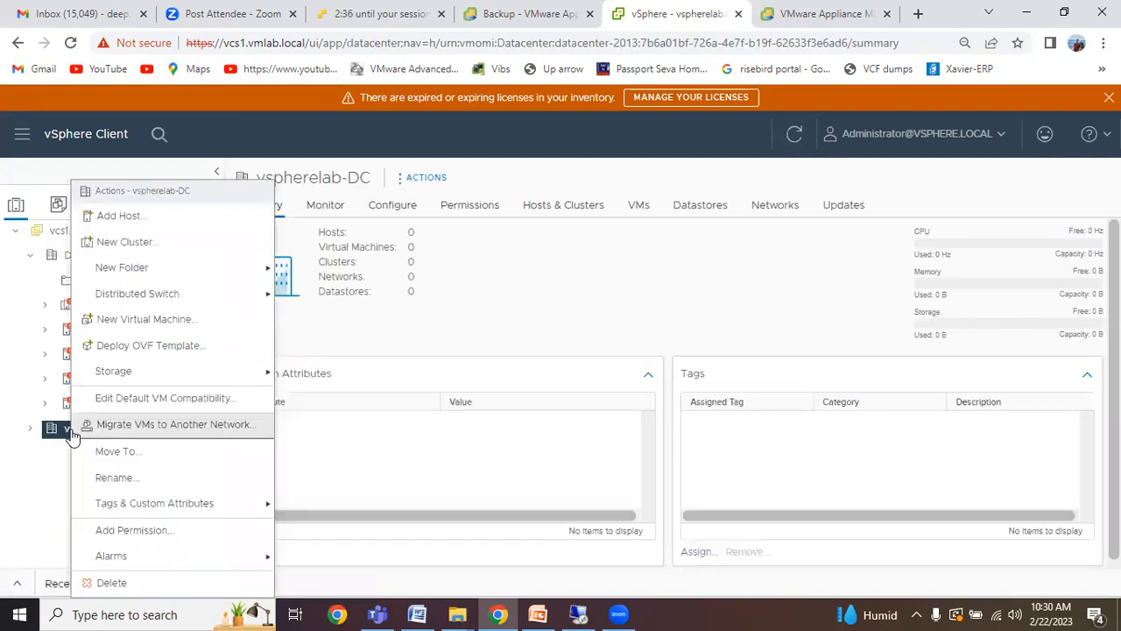
pyautogui.click(145, 241)
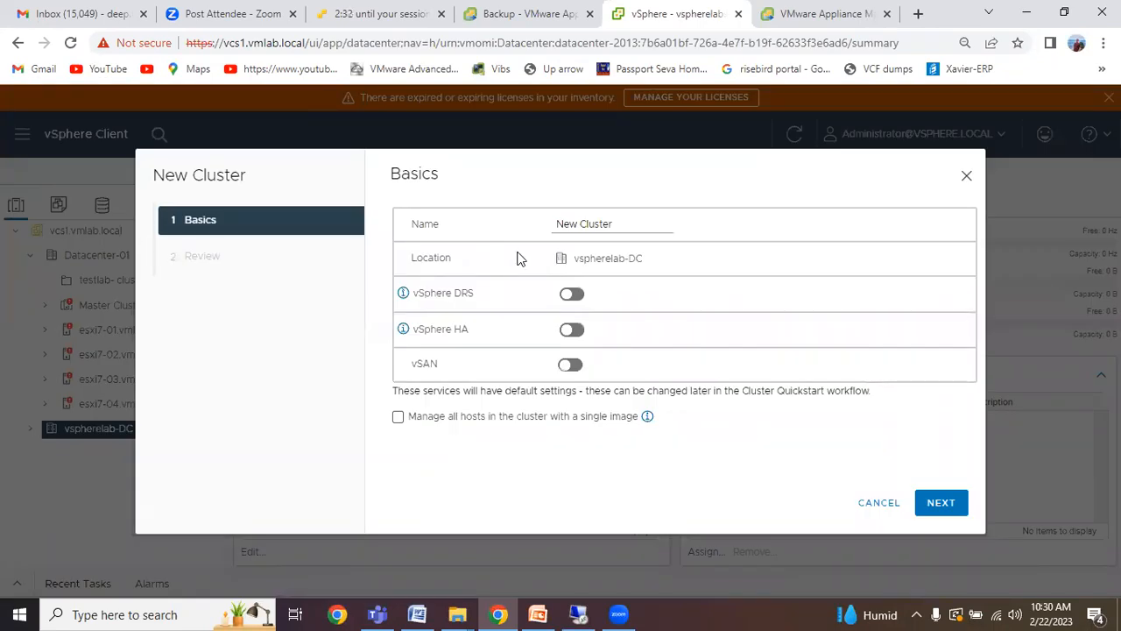
pyautogui.click(617, 226)
pyautogui.moveTo(617, 224); pyautogui.dragTo(566, 220)
pyautogui.press('BackSpace')
pyautogui.write('vsphere')
pyautogui.write('-c')
pyautogui.press('BackSpace')
pyautogui.press('BackSpace')
pyautogui.press('BackSpace')
pyautogui.press('BackSpace')
pyautogui.press('BackSpace')
pyautogui.press('BackSpace')
pyautogui.press('BackSpace')
pyautogui.press('BackSpace')
pyautogui.press('BackSpace')
pyautogui.write('vsphe')
pyautogui.press('BackSpace')
pyautogui.press('BackSpace')
pyautogui.press('BackSpace')
pyautogui.press('BackSpace')
pyautogui.press('BackSpace')
pyautogui.write('vspherelab-cluster')
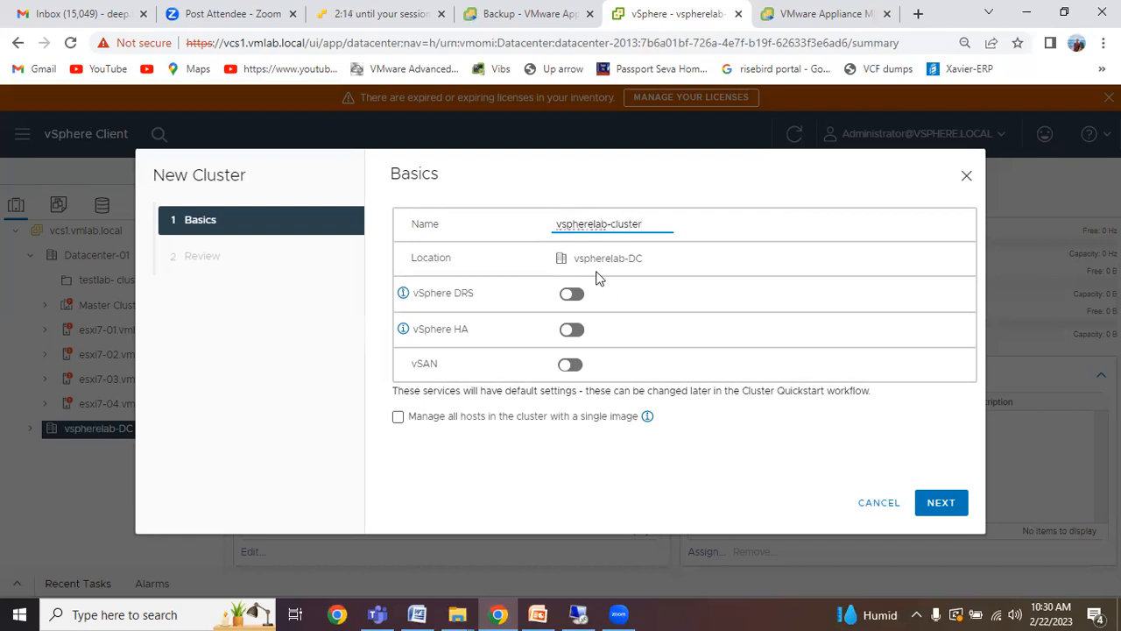
pyautogui.click(941, 502)
pyautogui.click(939, 500)
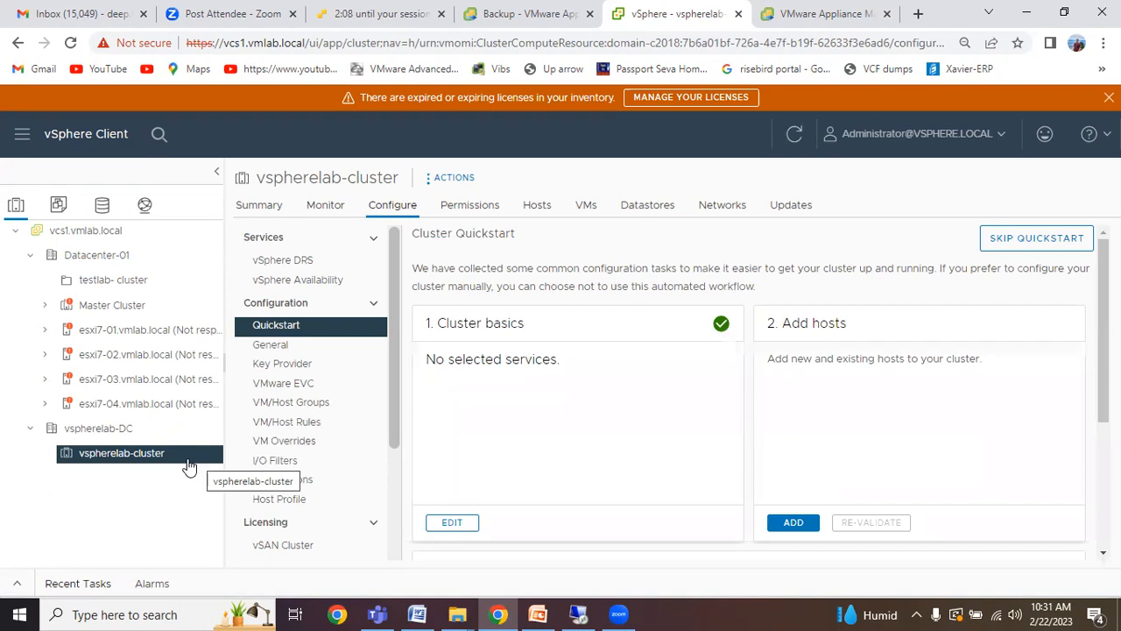
# Open Add Hosts on vspherelab-cluster, type 10.0.0 as the host address, then restore down Chrome.
pyautogui.rightClick(162, 462)
pyautogui.click(226, 119)
pyautogui.click(512, 256)
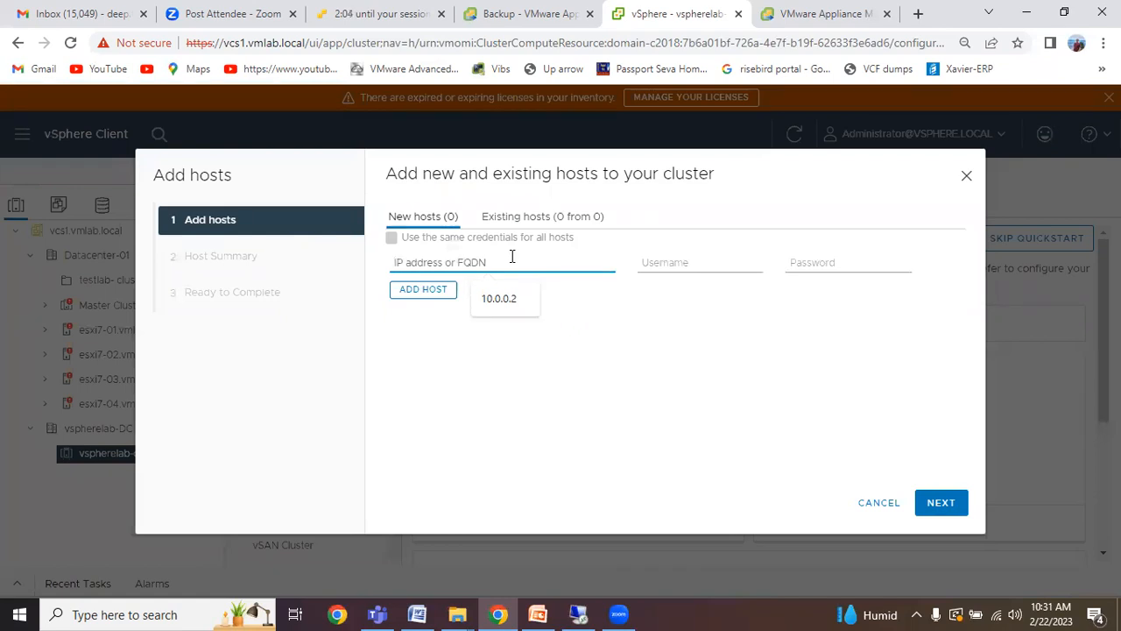
pyautogui.write('10.0.0.')
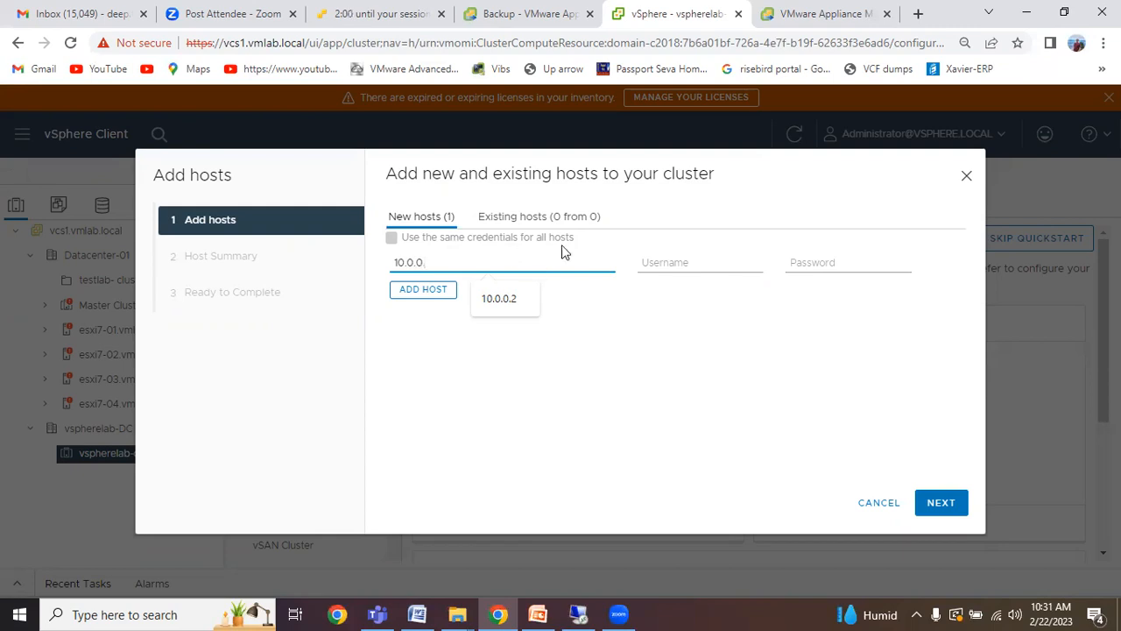
pyautogui.click(1062, 14)
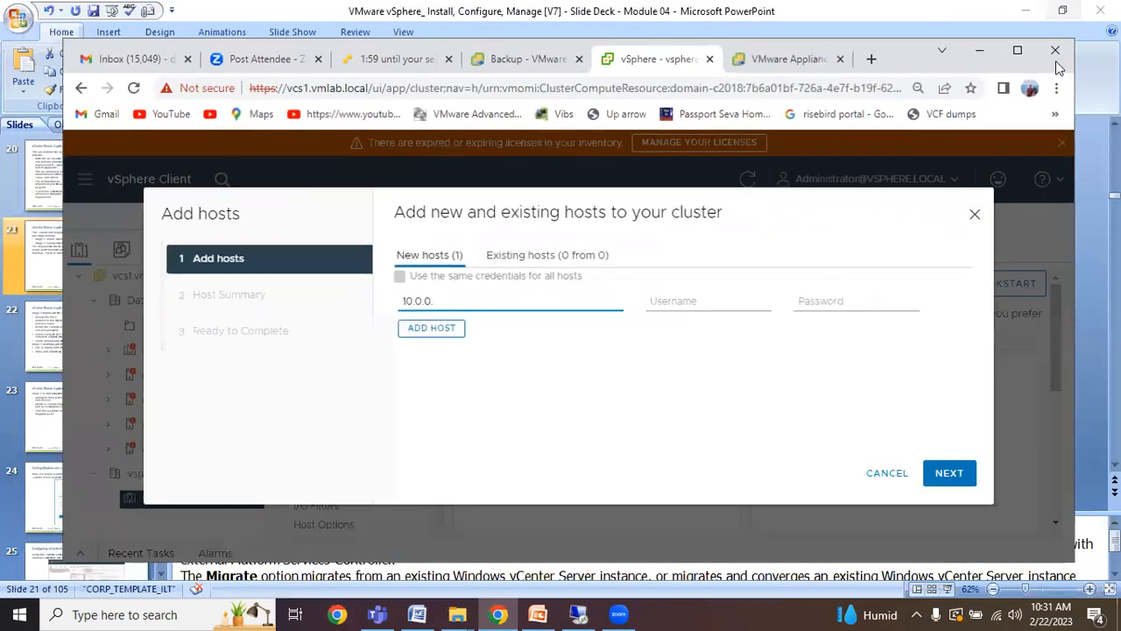
pyautogui.click(391, 66)
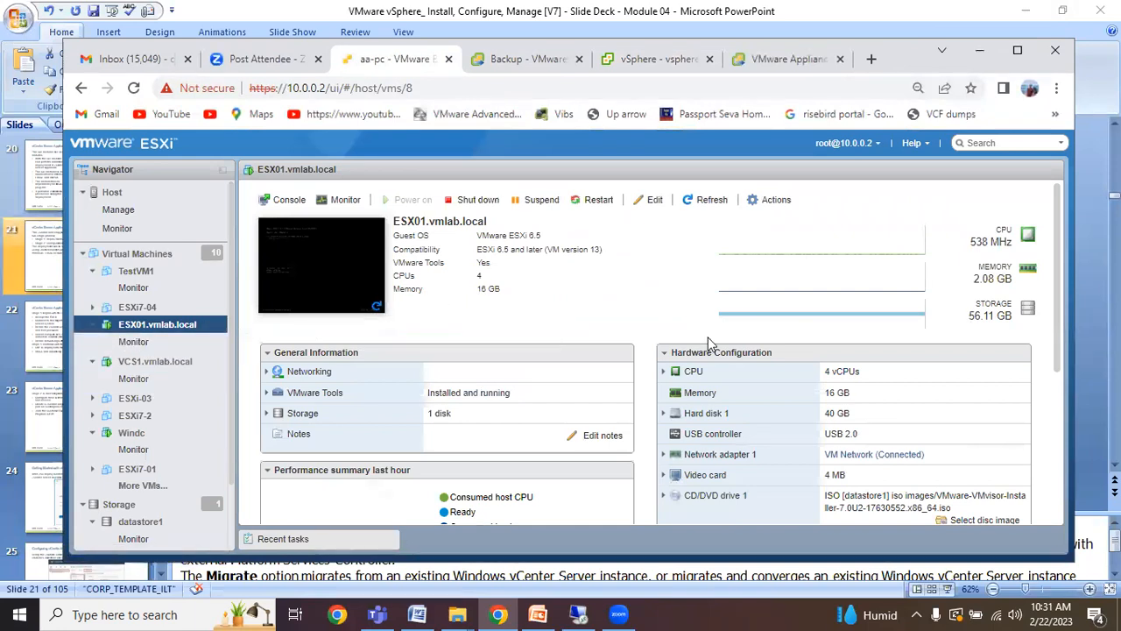
pyautogui.click(299, 274)
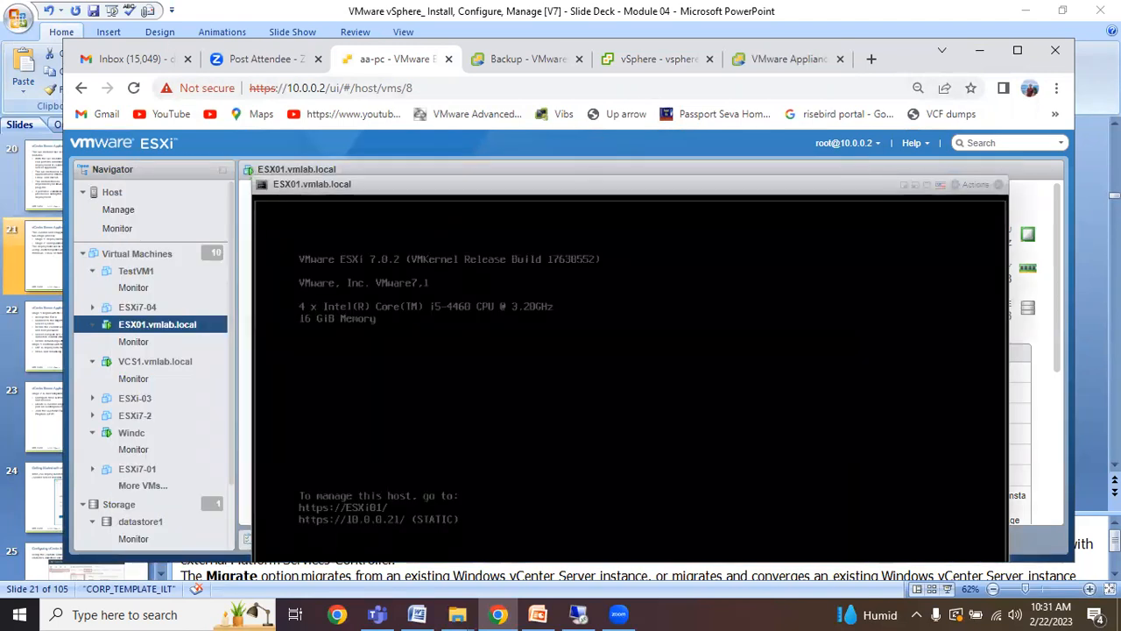
pyautogui.click(999, 185)
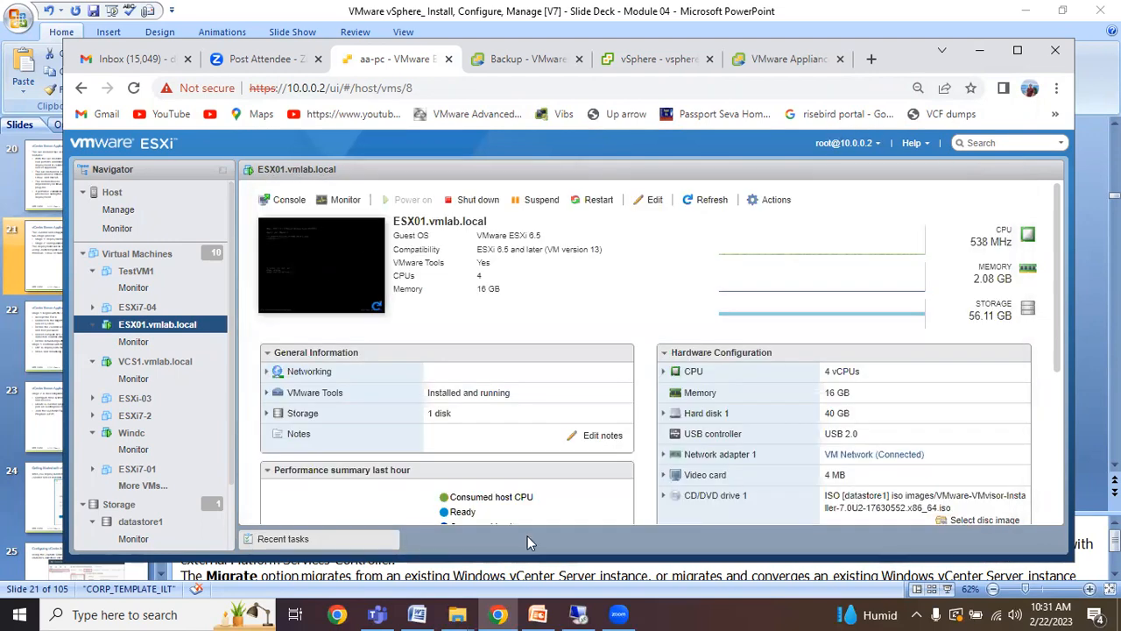
pyautogui.click(619, 70)
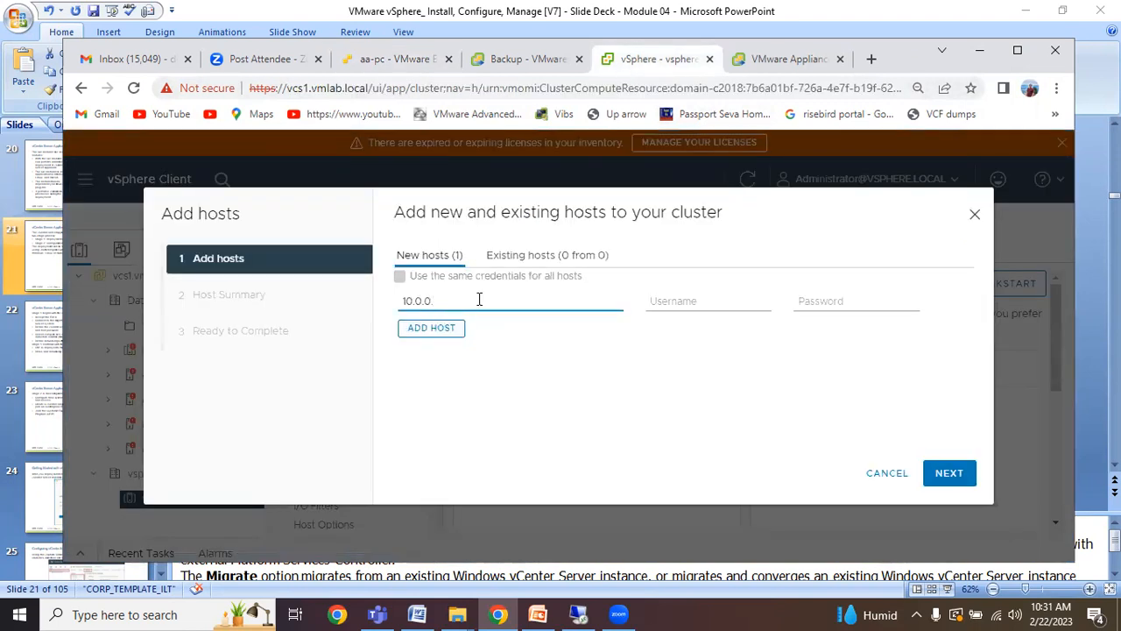
# Enter username root and the host password, and change the host address to ESXi01.vmlab.local.
pyautogui.click(690, 303)
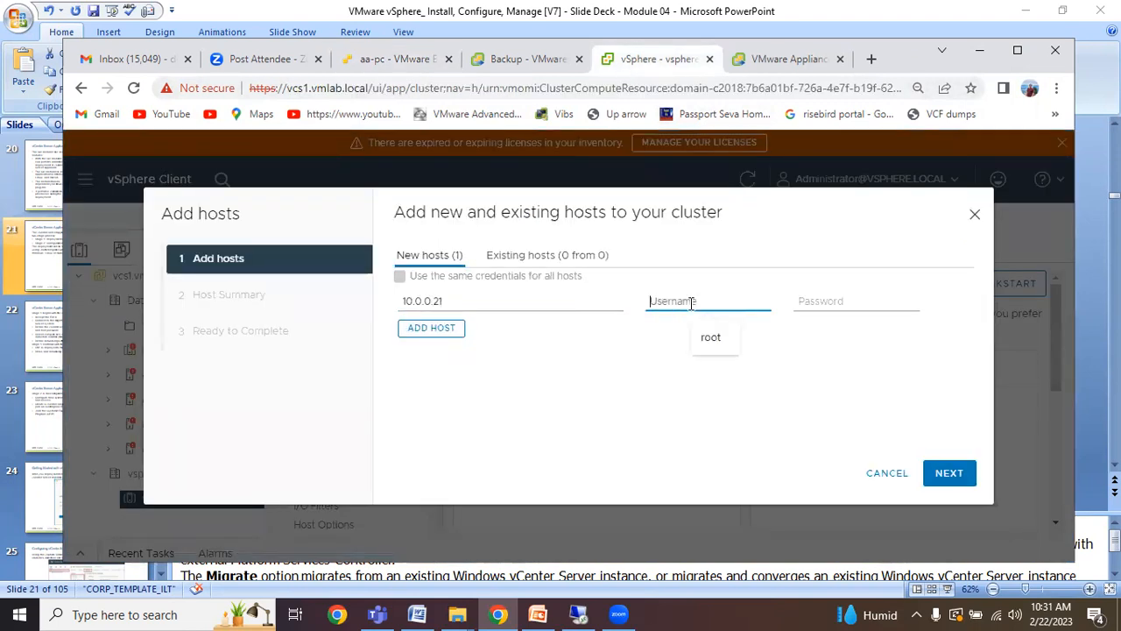
pyautogui.click(728, 340)
pyautogui.click(814, 304)
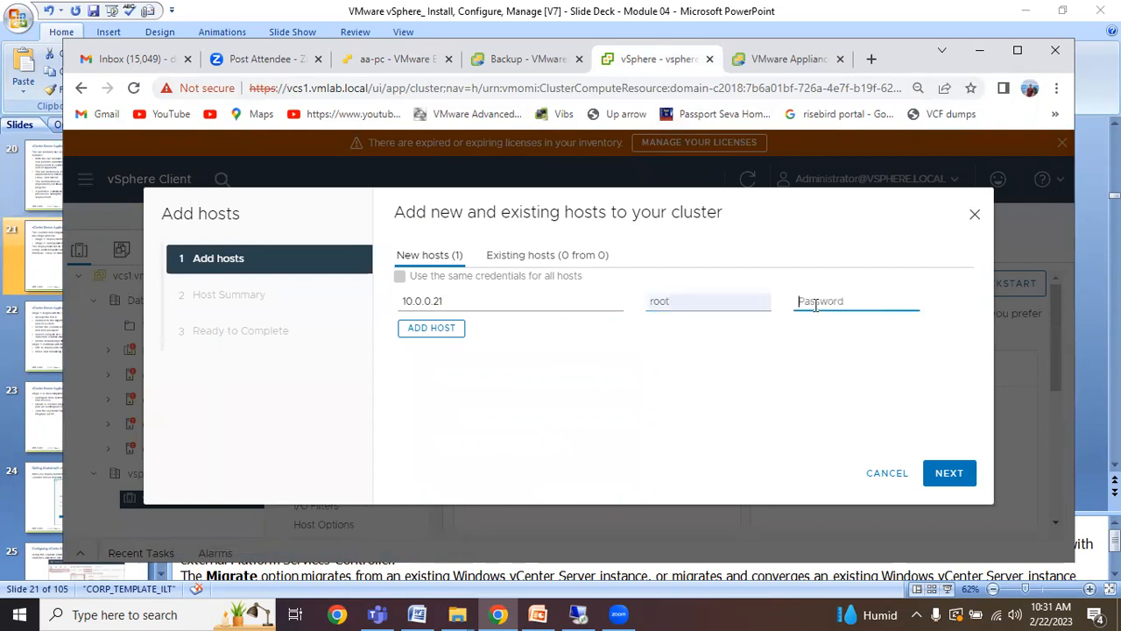
pyautogui.write('VM')
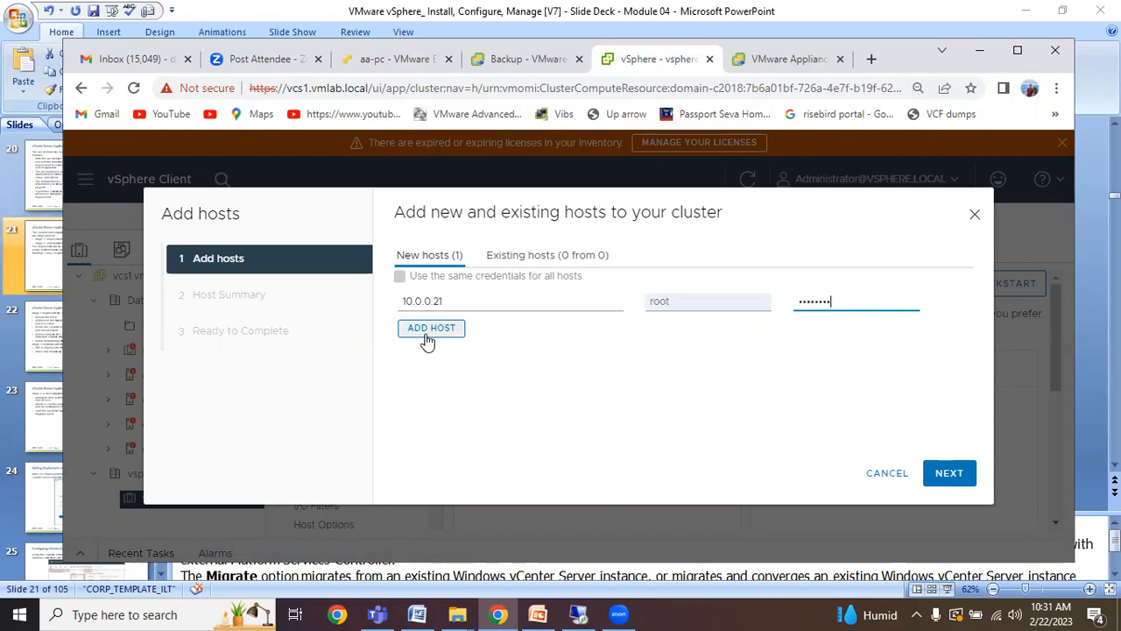
pyautogui.doubleClick(453, 303)
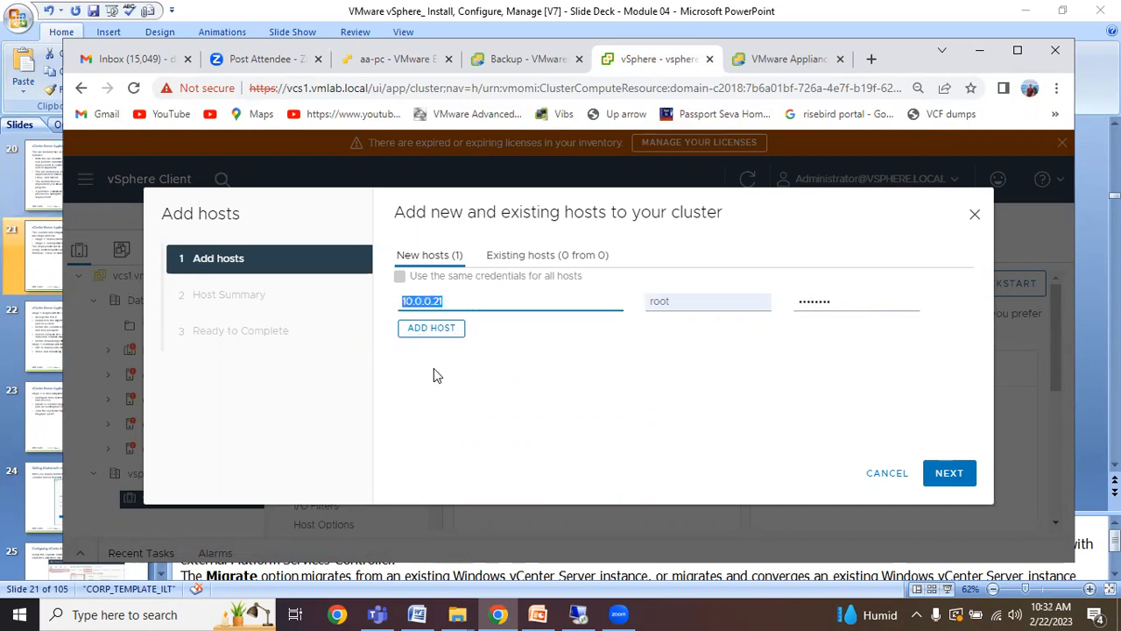
pyautogui.write('ESXi01.vmlab')
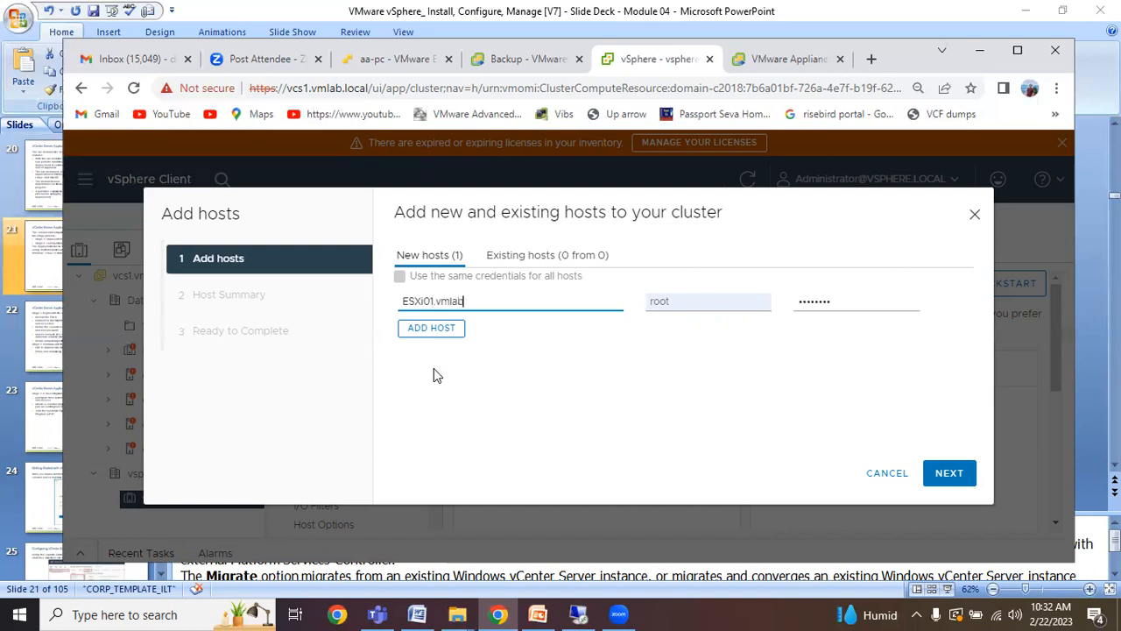
pyautogui.write('.local')
# Verify the ESXi hostname, continue, and accept the host's certificate thumbprint.
pyautogui.click(392, 62)
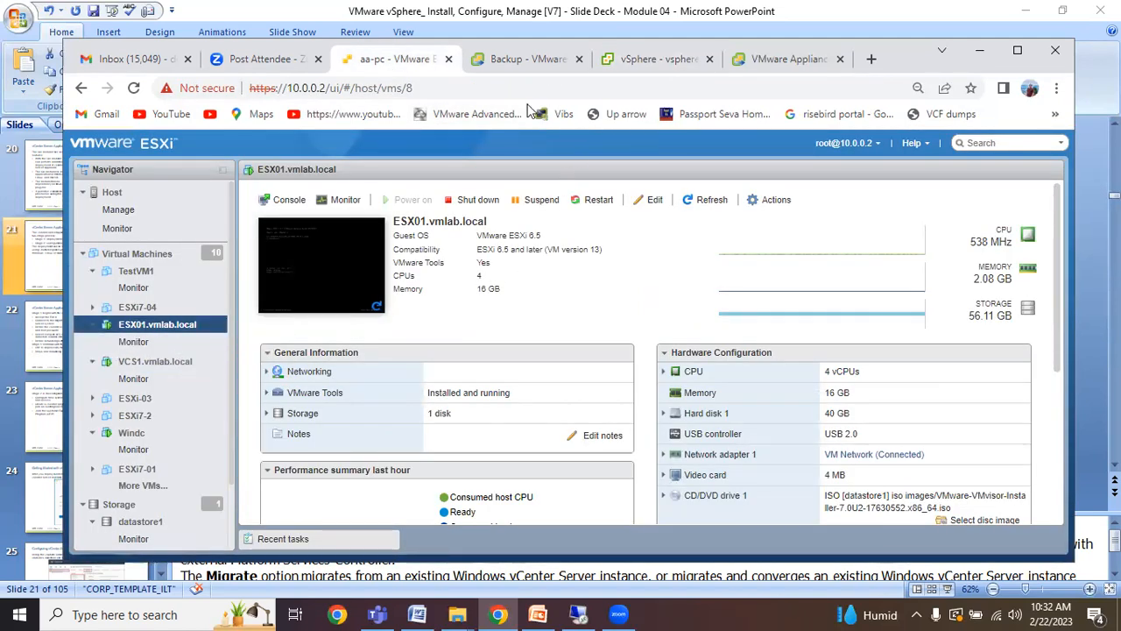
pyautogui.click(506, 72)
pyautogui.click(617, 65)
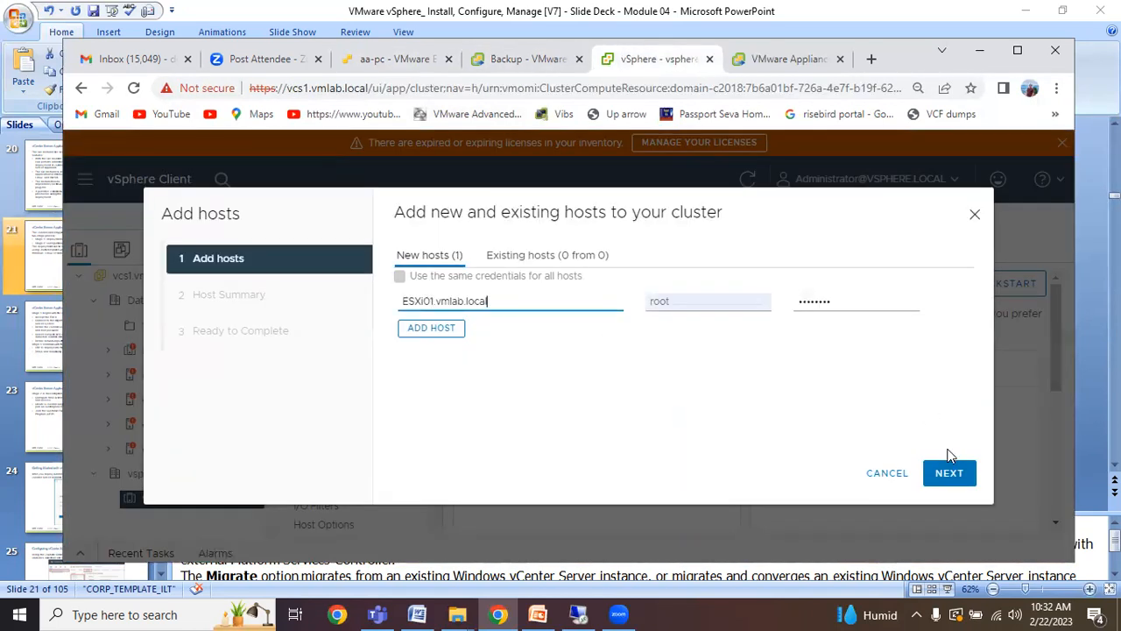
pyautogui.click(951, 475)
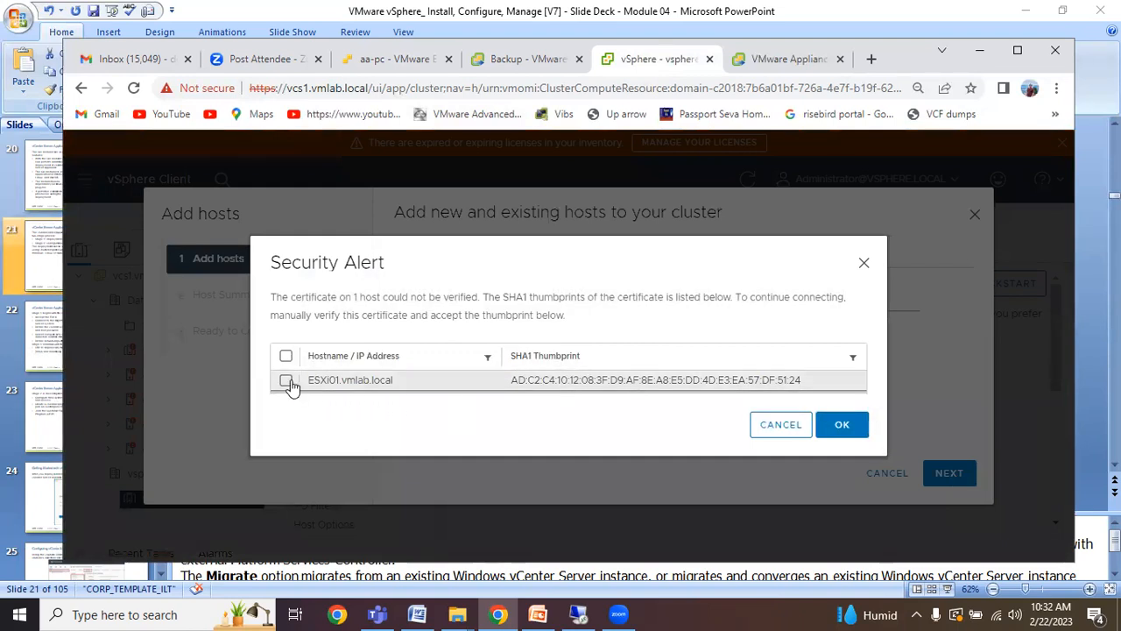
pyautogui.click(287, 382)
pyautogui.click(842, 429)
# Finish the Add hosts wizard so esxi01.vmlab.local joins vspherelab-cluster.
pyautogui.click(939, 476)
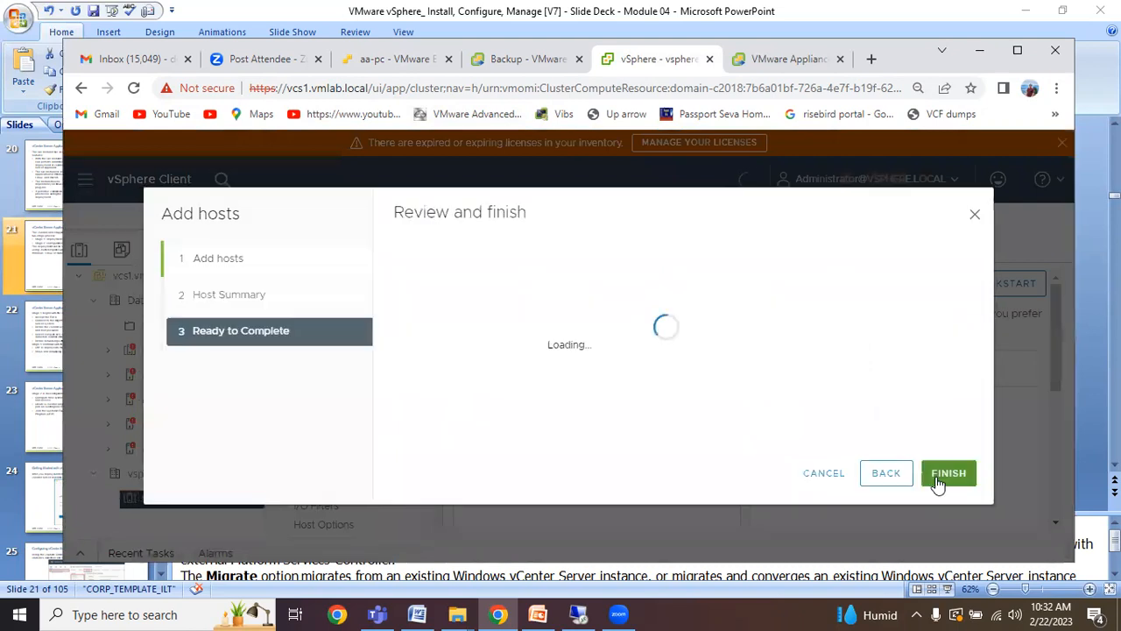
pyautogui.click(938, 482)
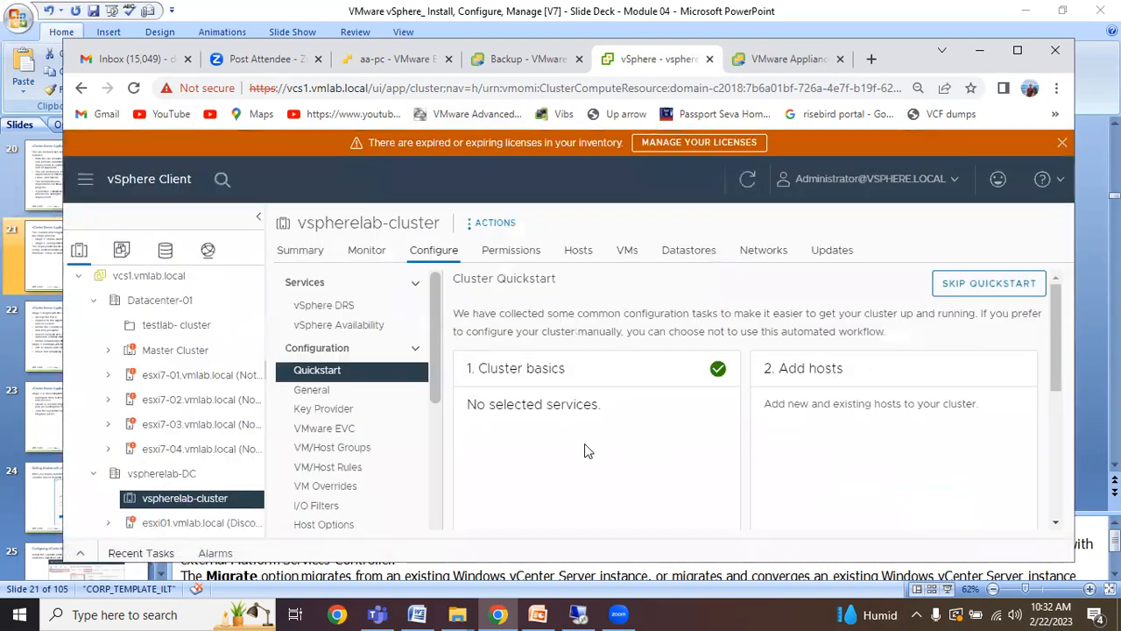
pyautogui.moveTo(434, 385); pyautogui.dragTo(441, 406)
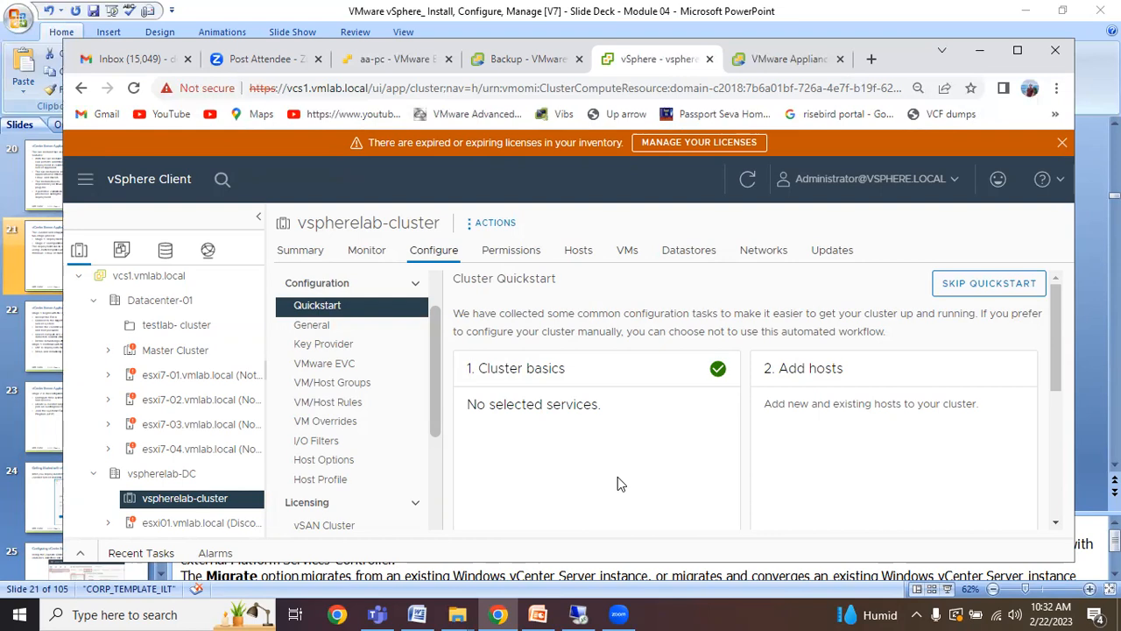
pyautogui.moveTo(435, 409); pyautogui.dragTo(432, 441)
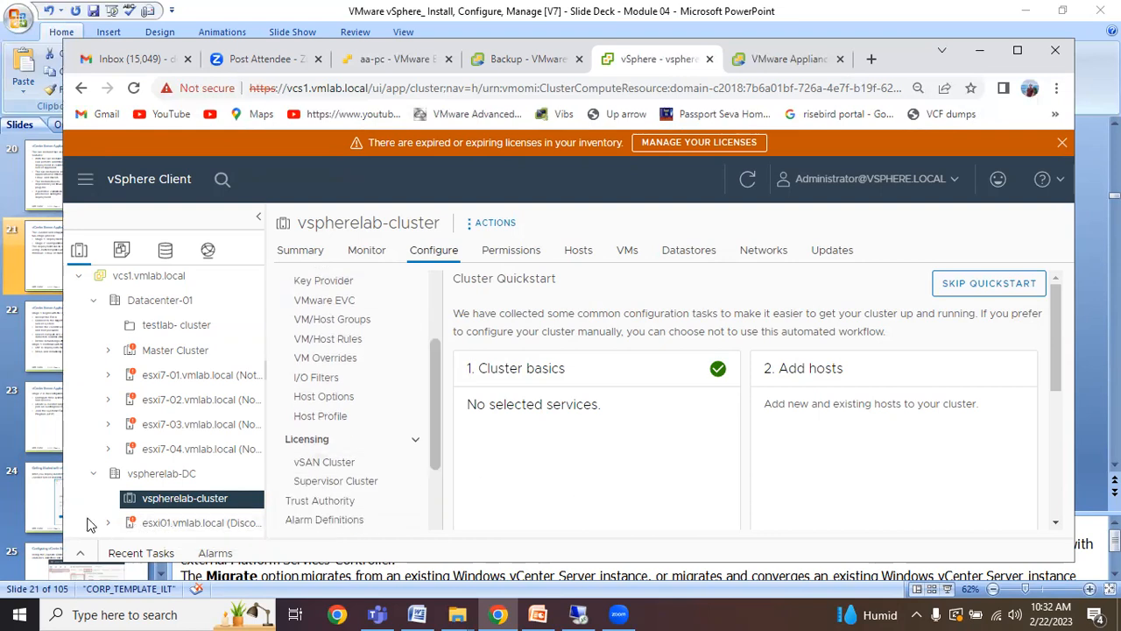
# Select esxi01.vmlab.local, review its Maintenance Mode actions, then check the Stage 2 setup progress.
pyautogui.click(175, 523)
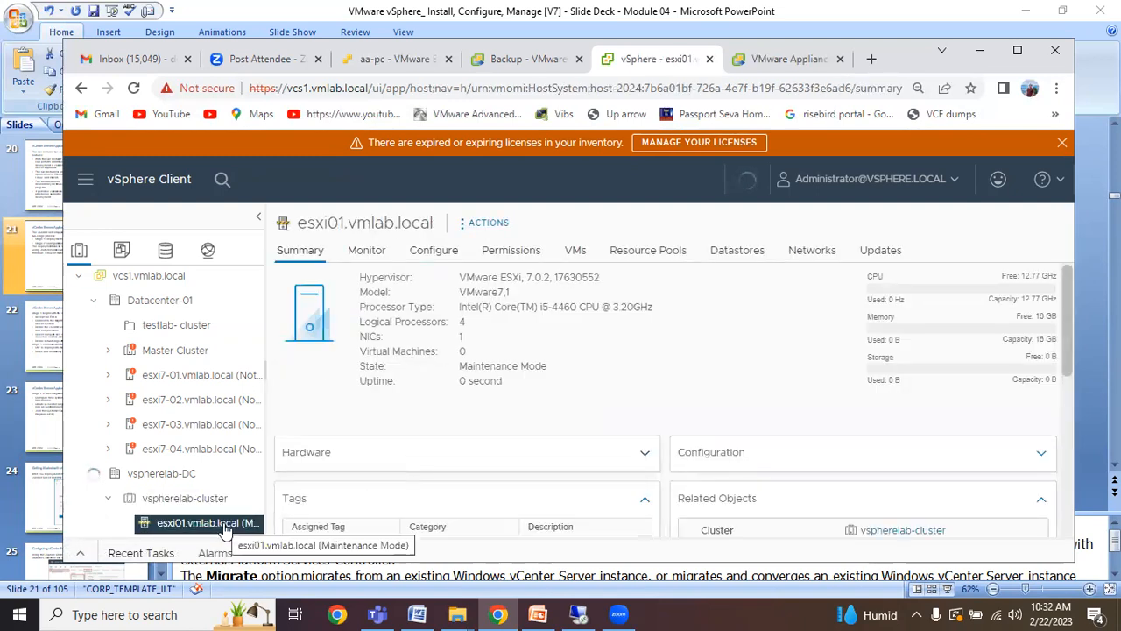
pyautogui.click(199, 505)
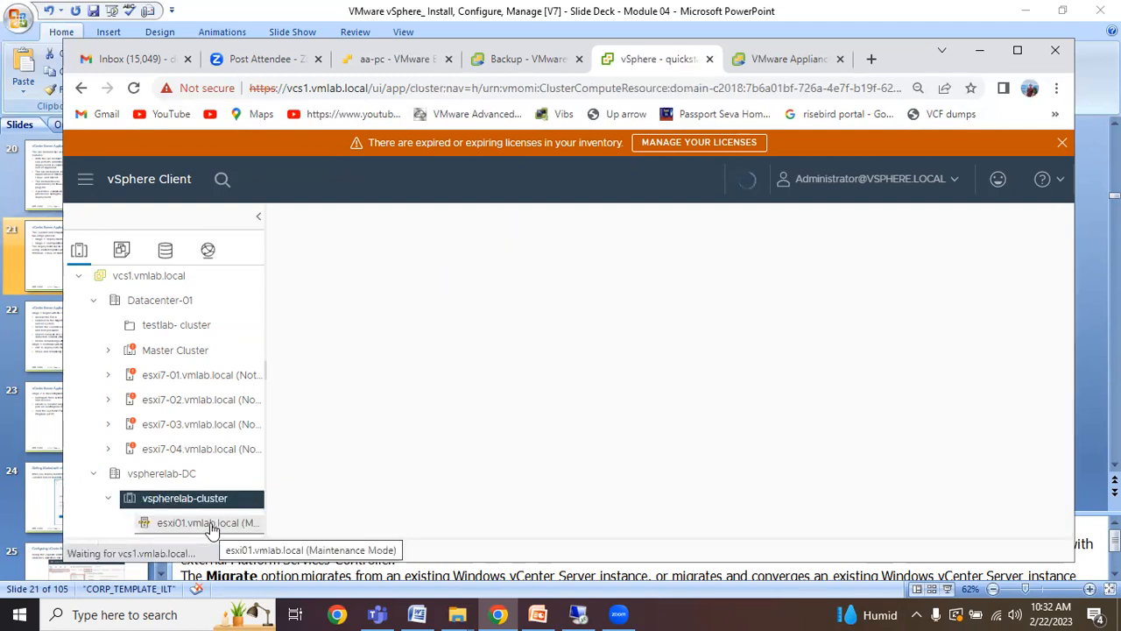
pyautogui.click(211, 526)
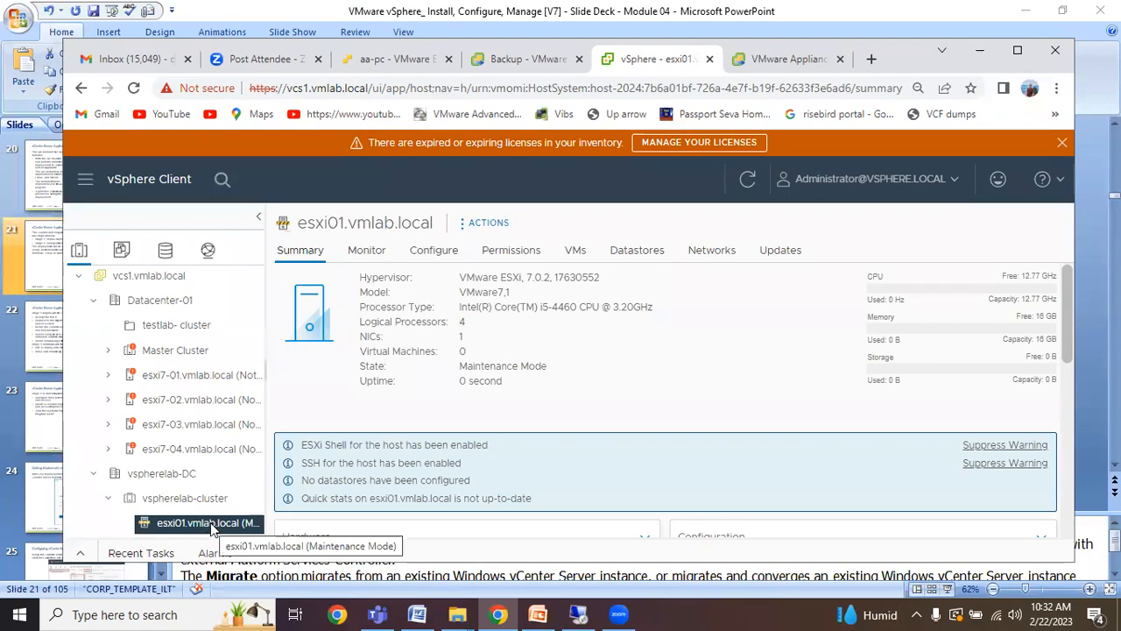
pyautogui.rightClick(210, 528)
pyautogui.moveTo(324, 296)
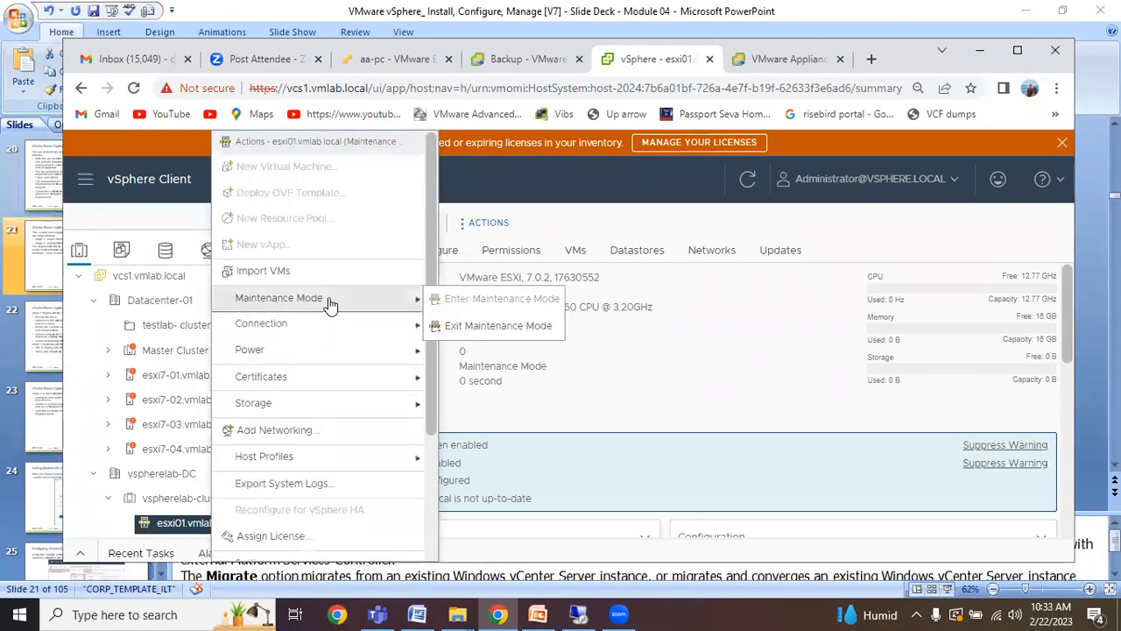
pyautogui.click(574, 396)
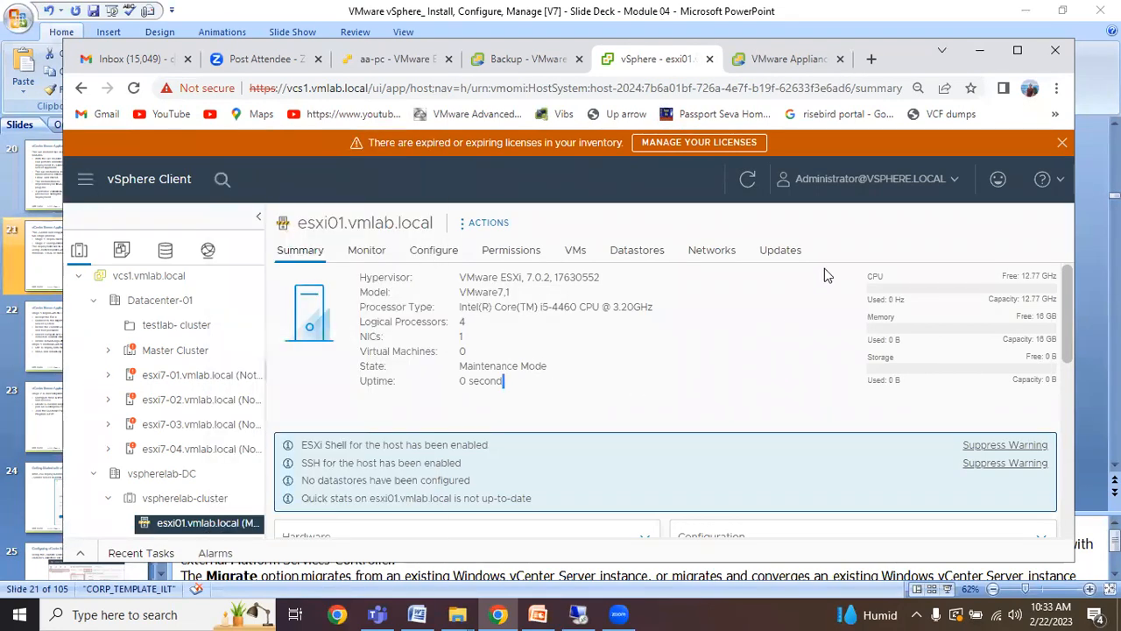
pyautogui.click(819, 66)
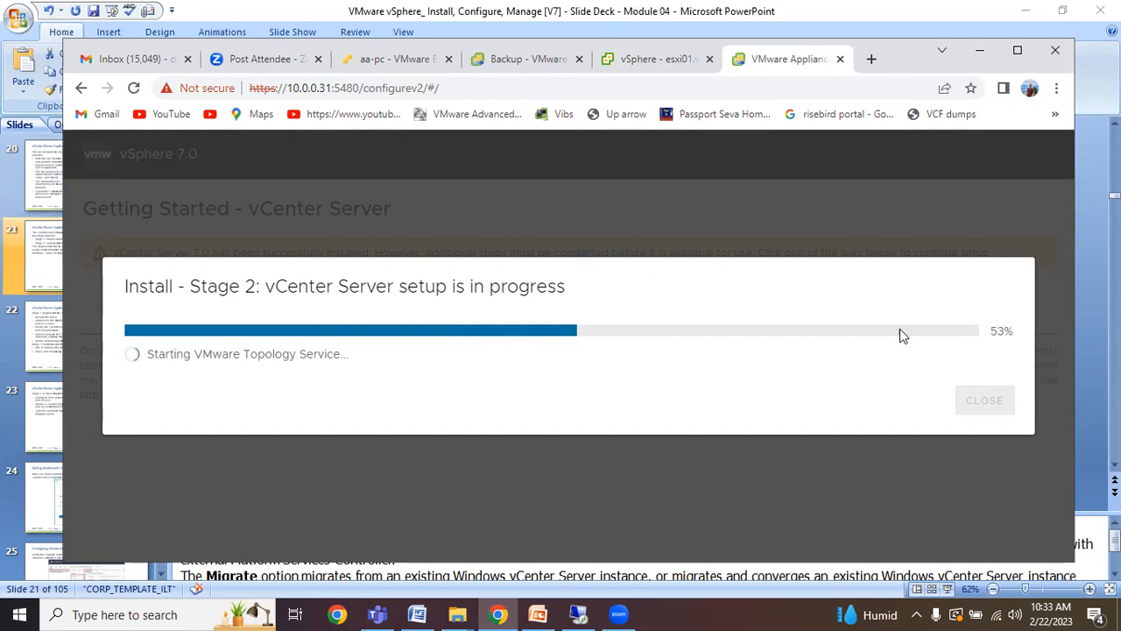
pyautogui.click(988, 70)
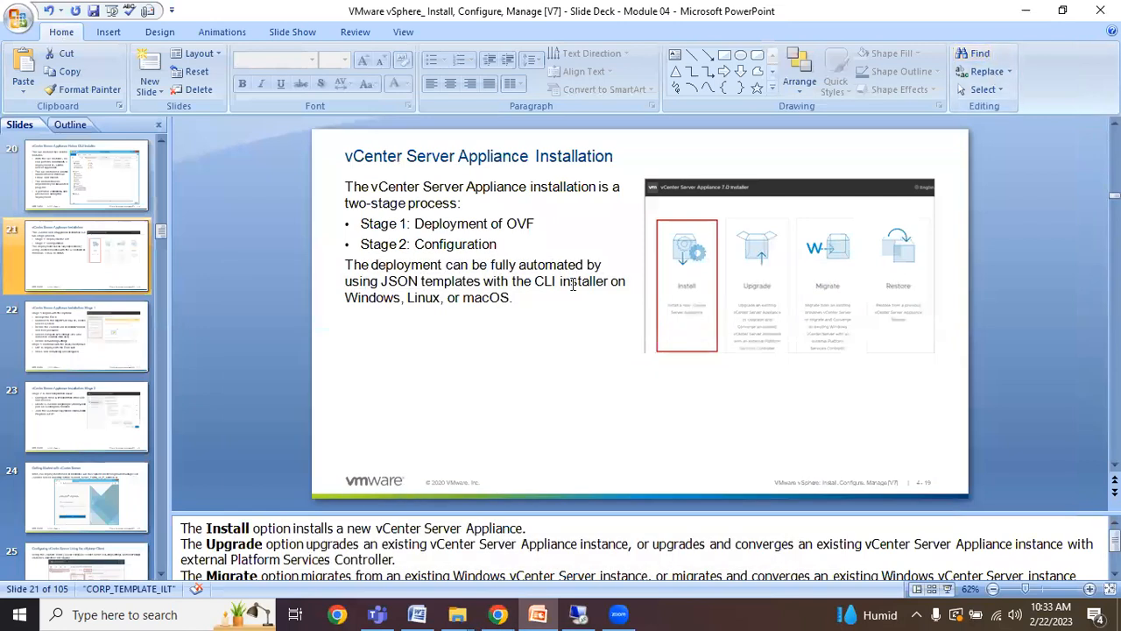
pyautogui.click(498, 614)
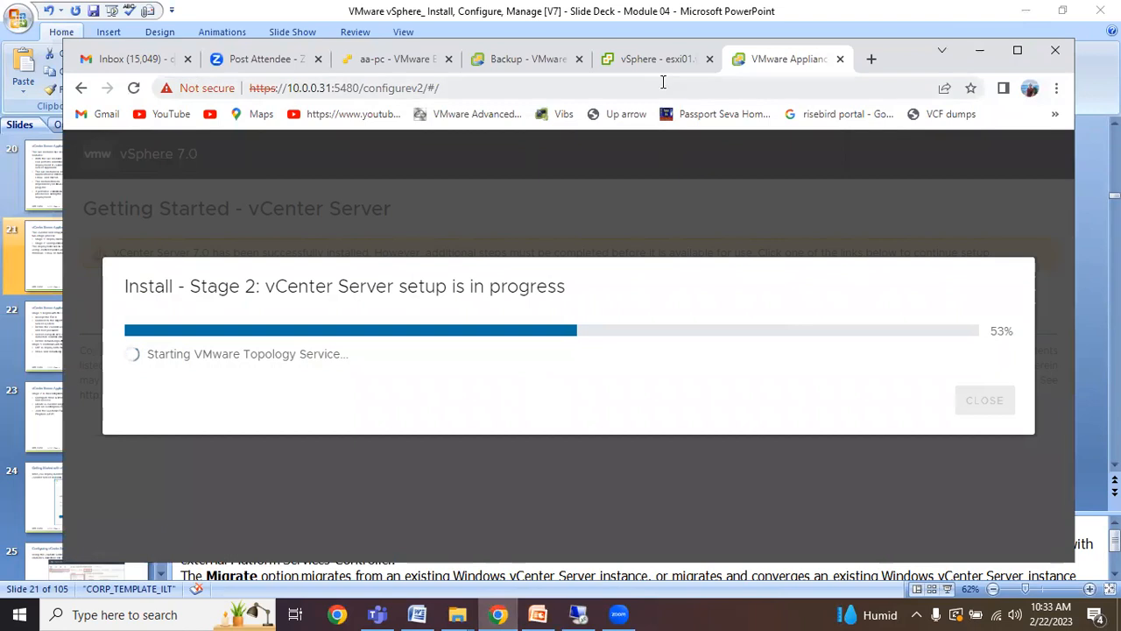
pyautogui.click(639, 68)
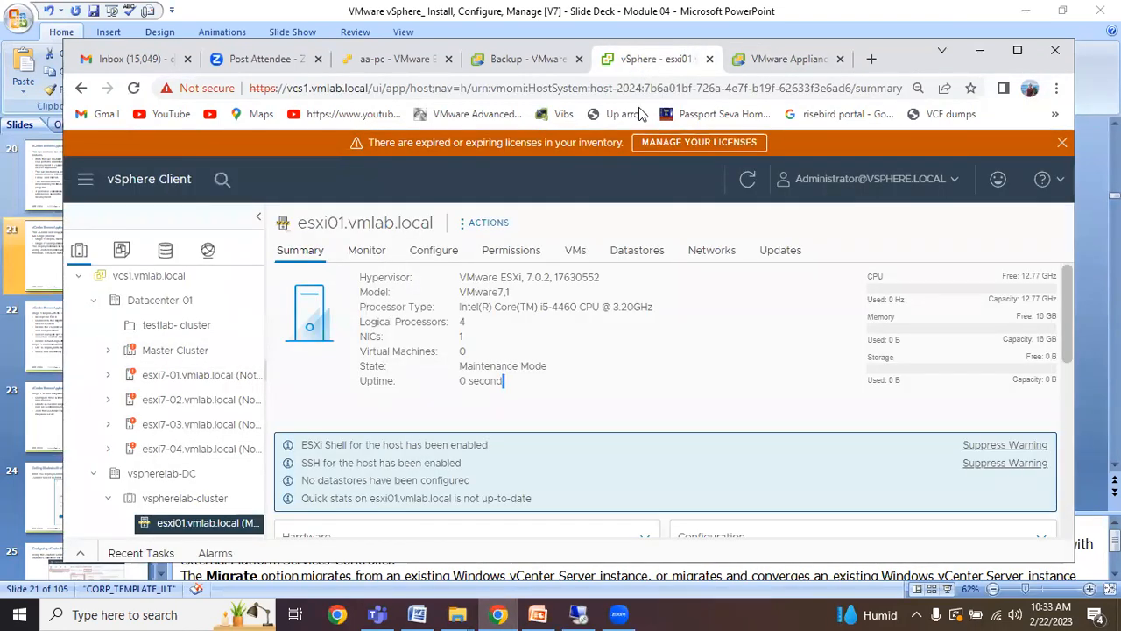
pyautogui.moveTo(807, 70)
pyautogui.mouseDown()
pyautogui.moveTo(794, 64)
pyautogui.moveTo(808, 72)
pyautogui.mouseUp()
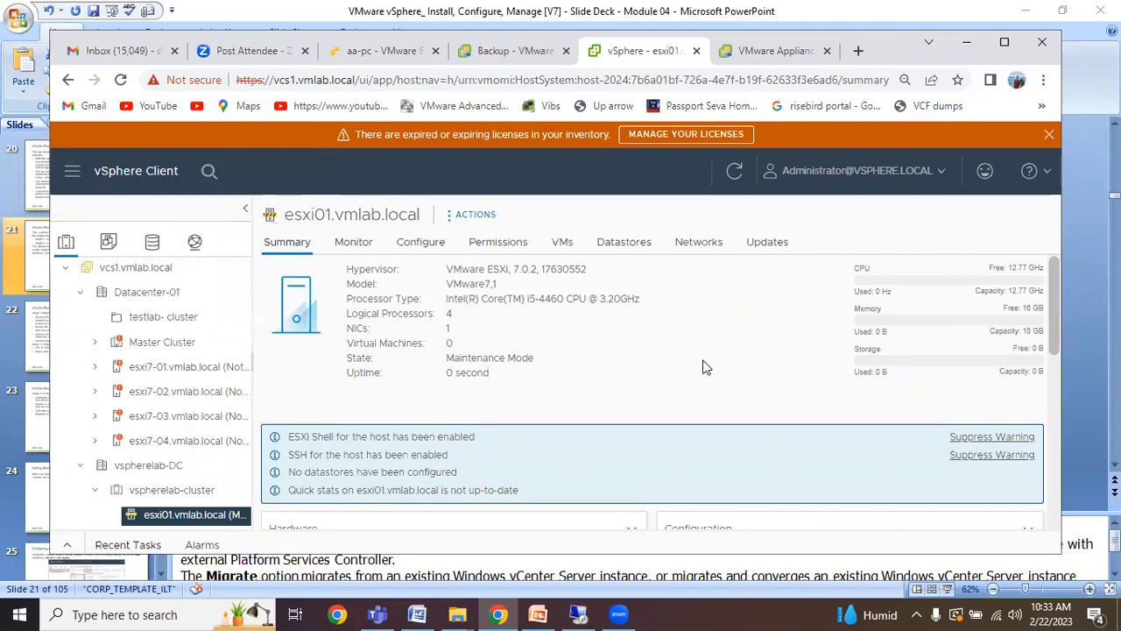
pyautogui.click(537, 614)
pyautogui.scroll(-4, 75, 465)
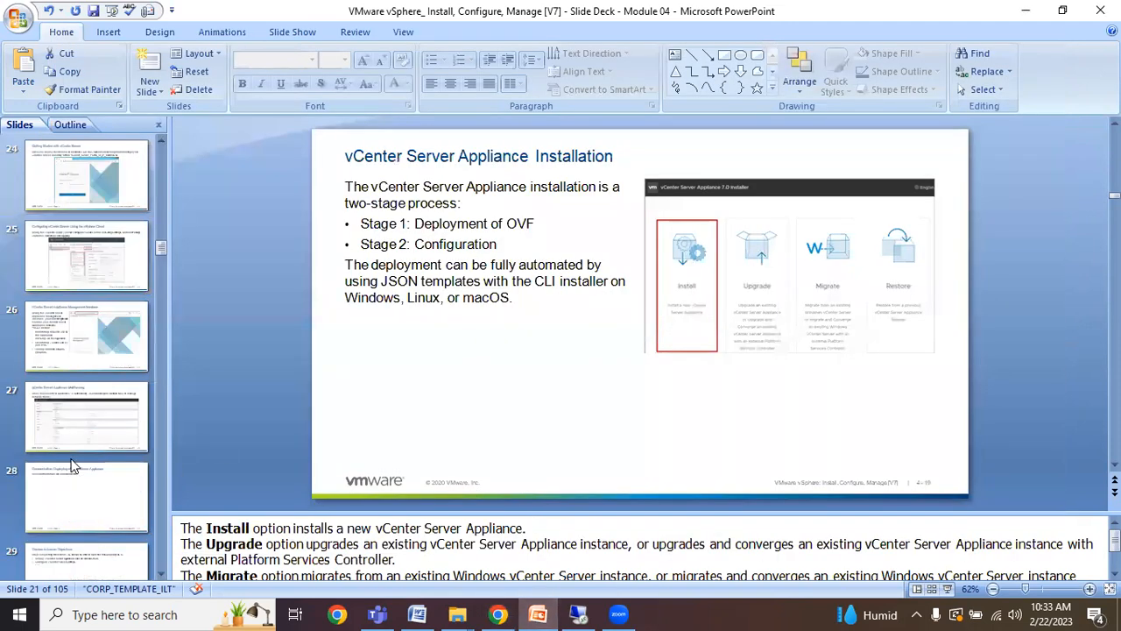
pyautogui.scroll(-13, 73, 465)
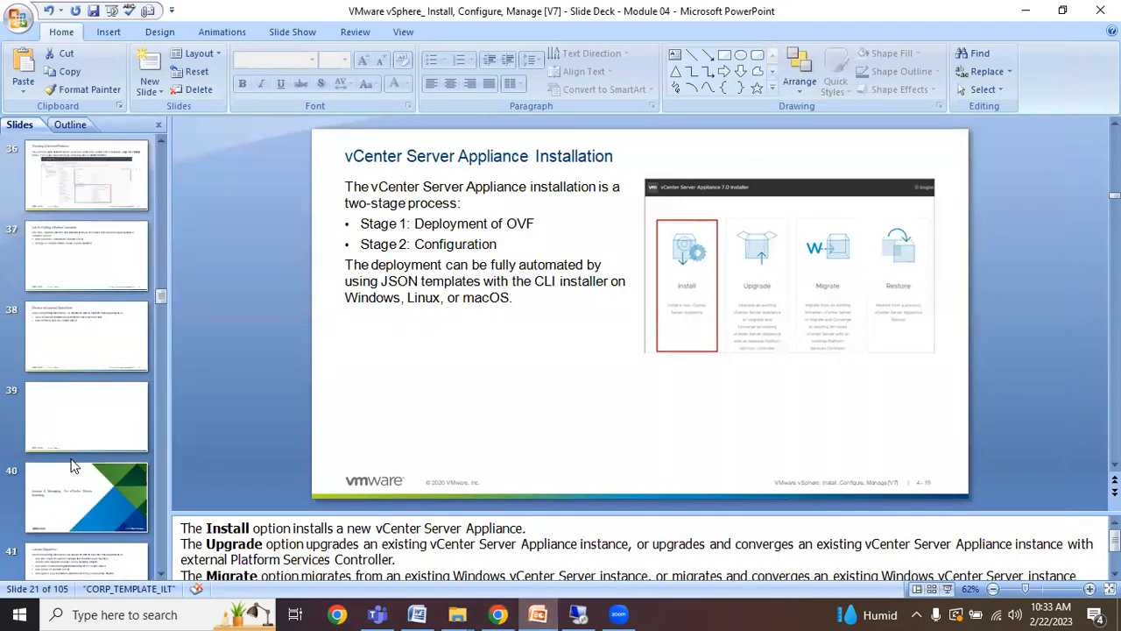
pyautogui.scroll(-12, 73, 465)
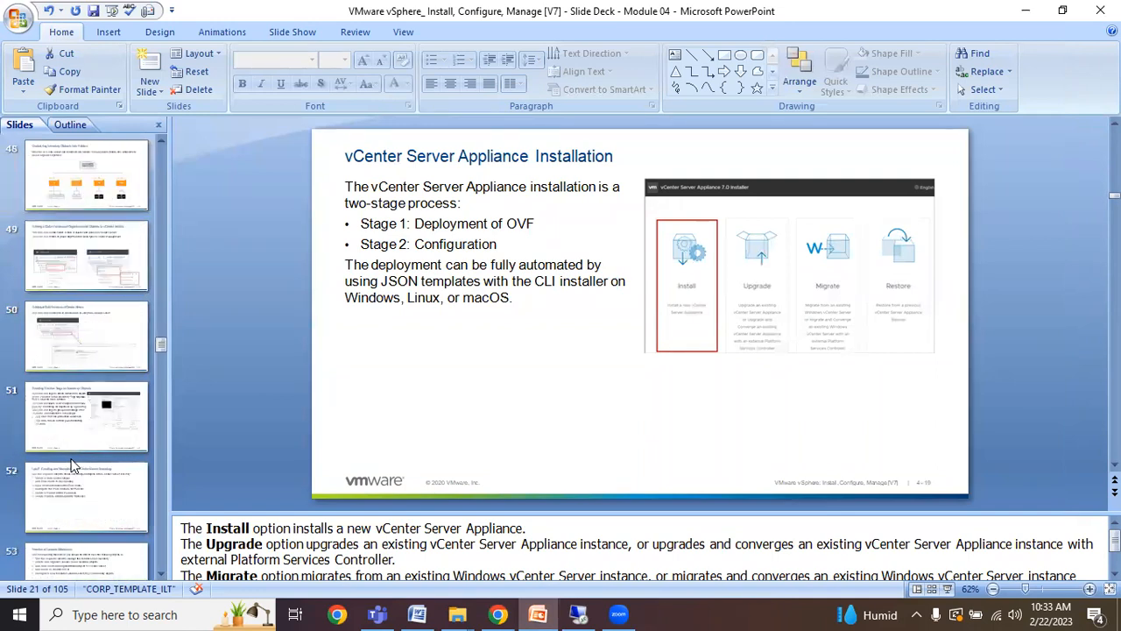
pyautogui.scroll(-10, 74, 465)
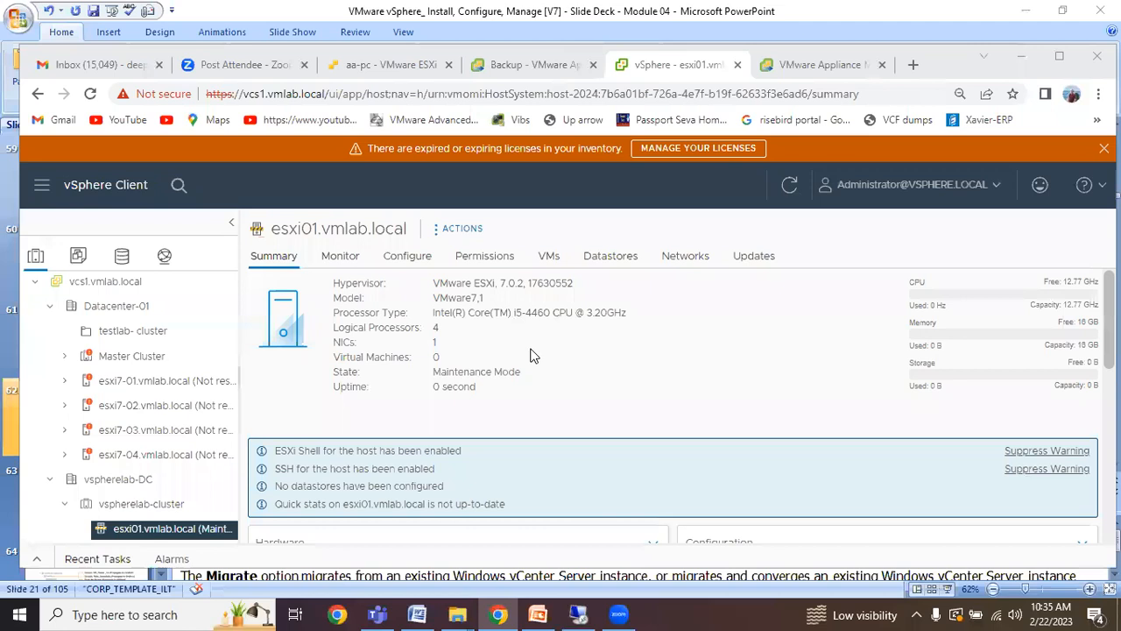
# Open Administration > Licenses, cancel out of New Licenses, and view the empty Products tab.
pyautogui.click(43, 187)
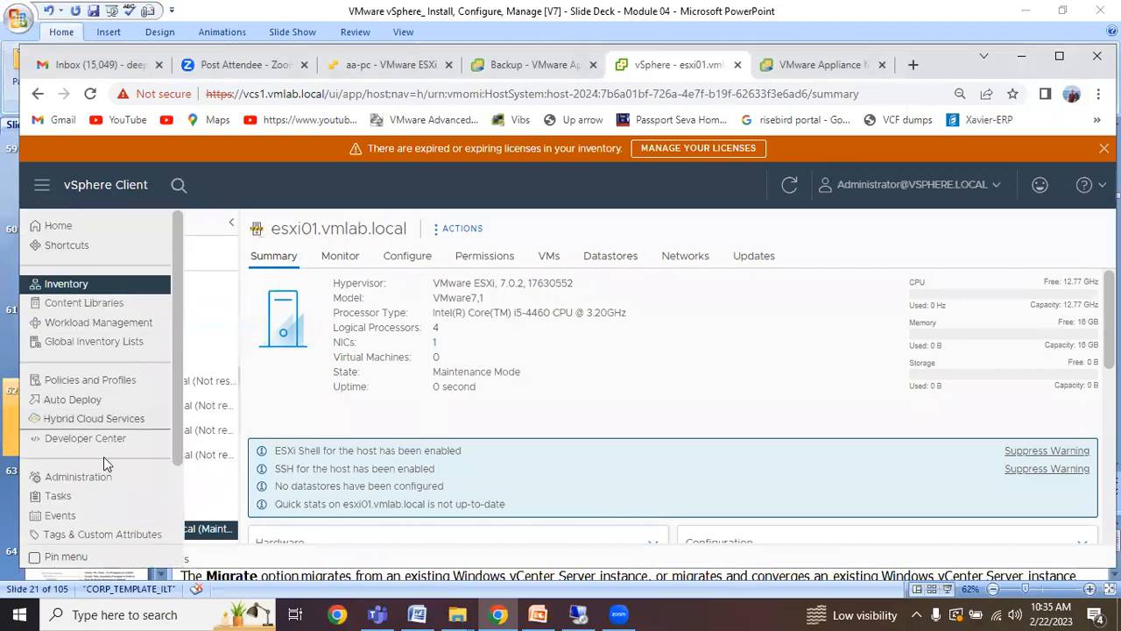
pyautogui.click(83, 477)
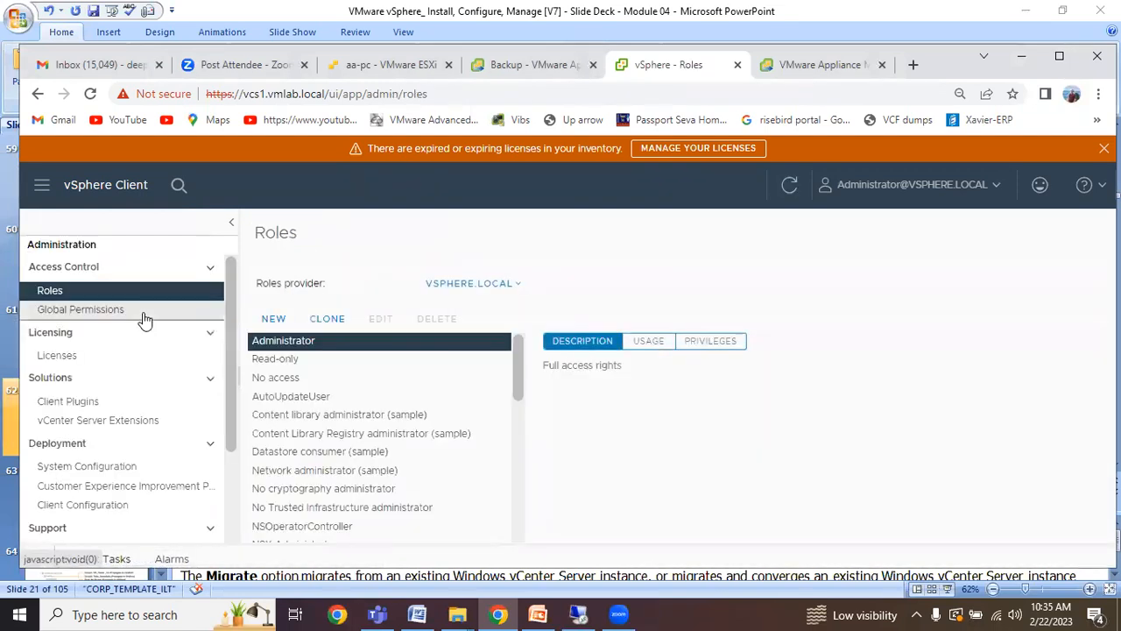
pyautogui.click(54, 355)
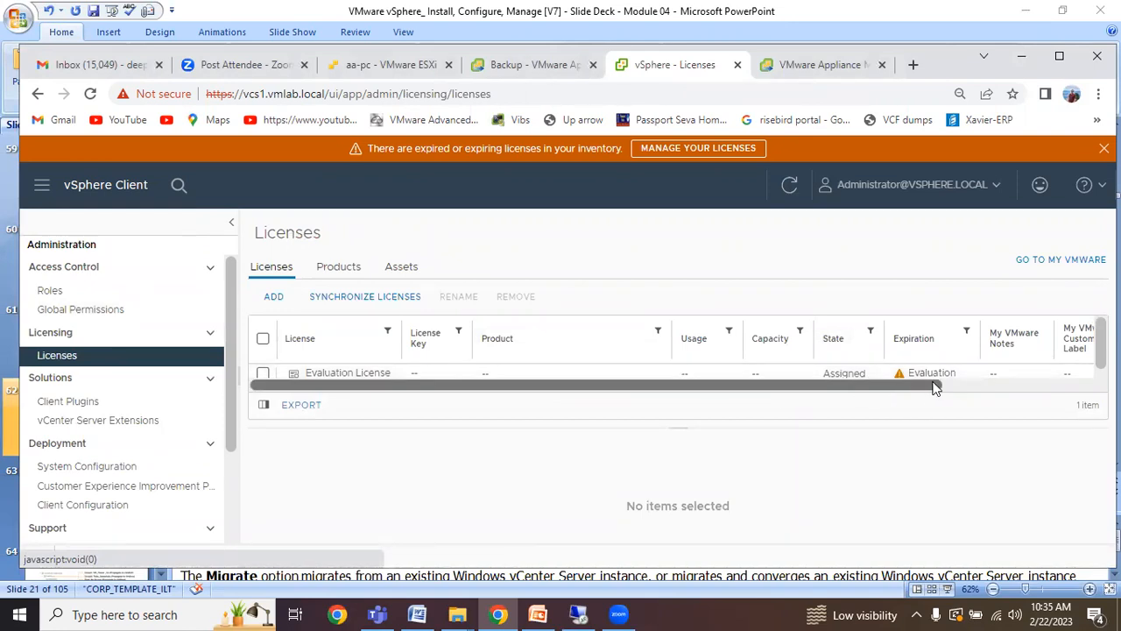
pyautogui.click(275, 298)
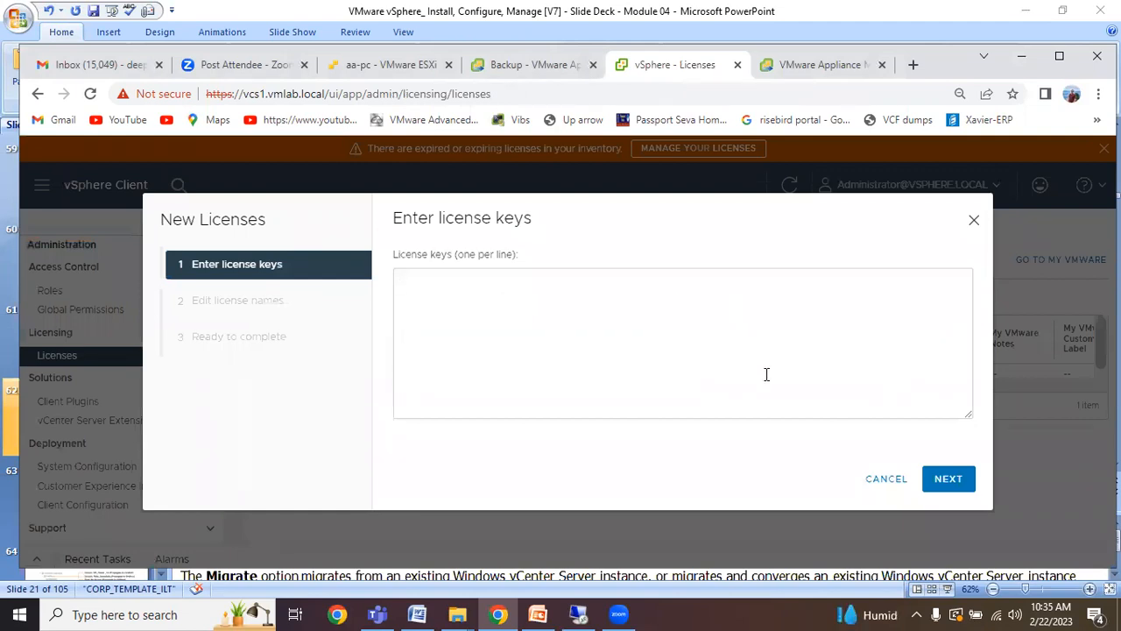
pyautogui.click(876, 479)
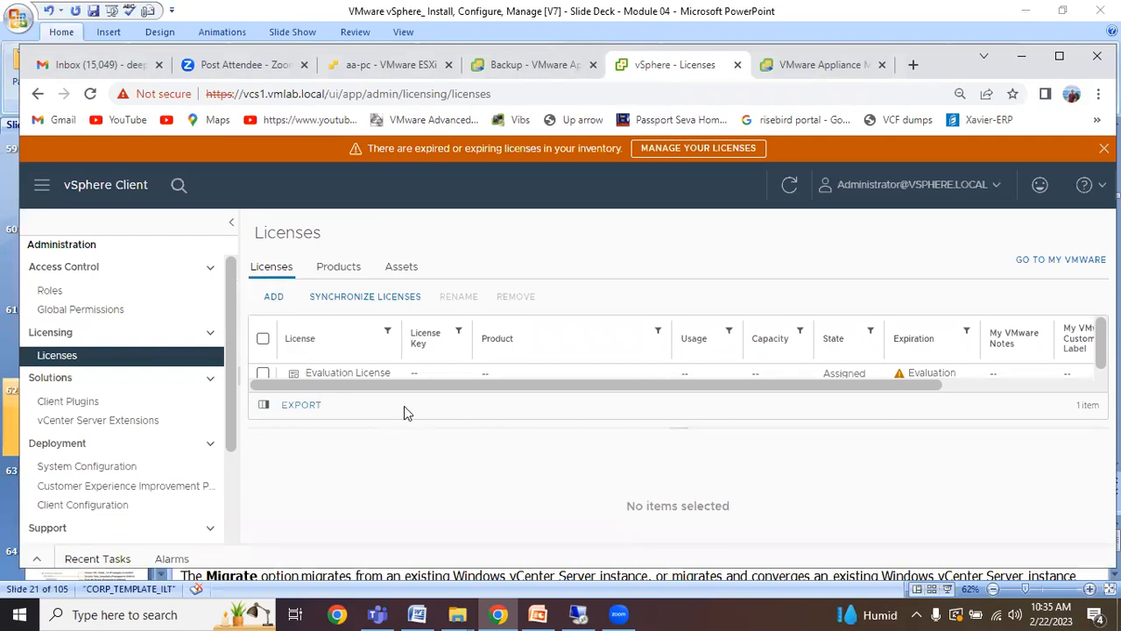
pyautogui.click(338, 274)
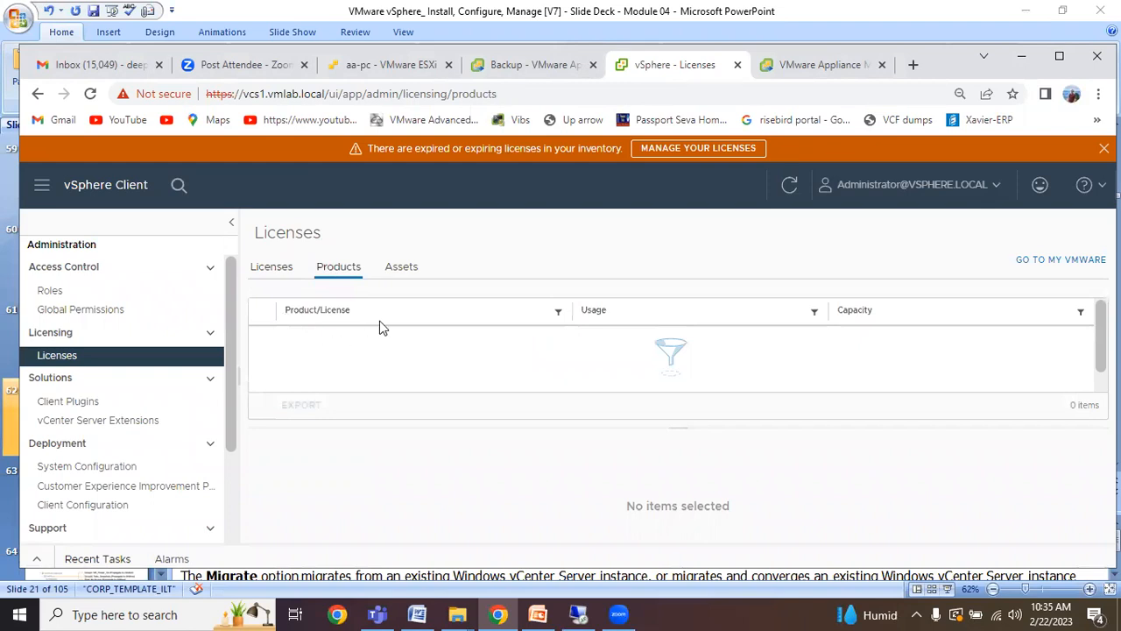
# Check vcs1.vmlab.local's Evaluation License, expiring 04/20/2023, in Assign License without changing it.
pyautogui.click(399, 268)
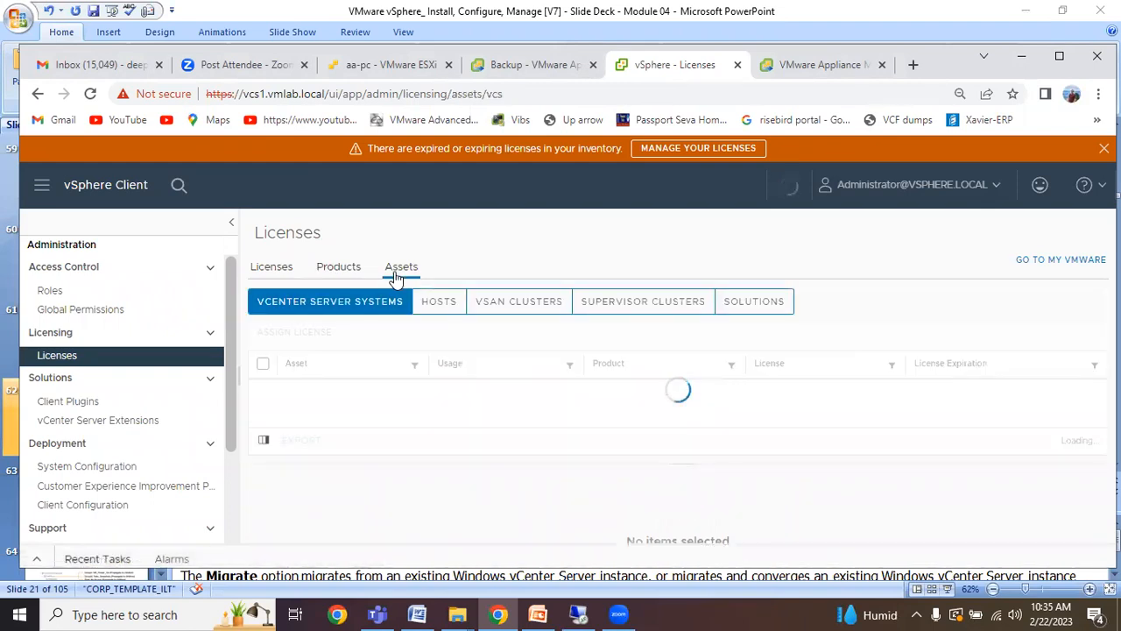
pyautogui.click(265, 389)
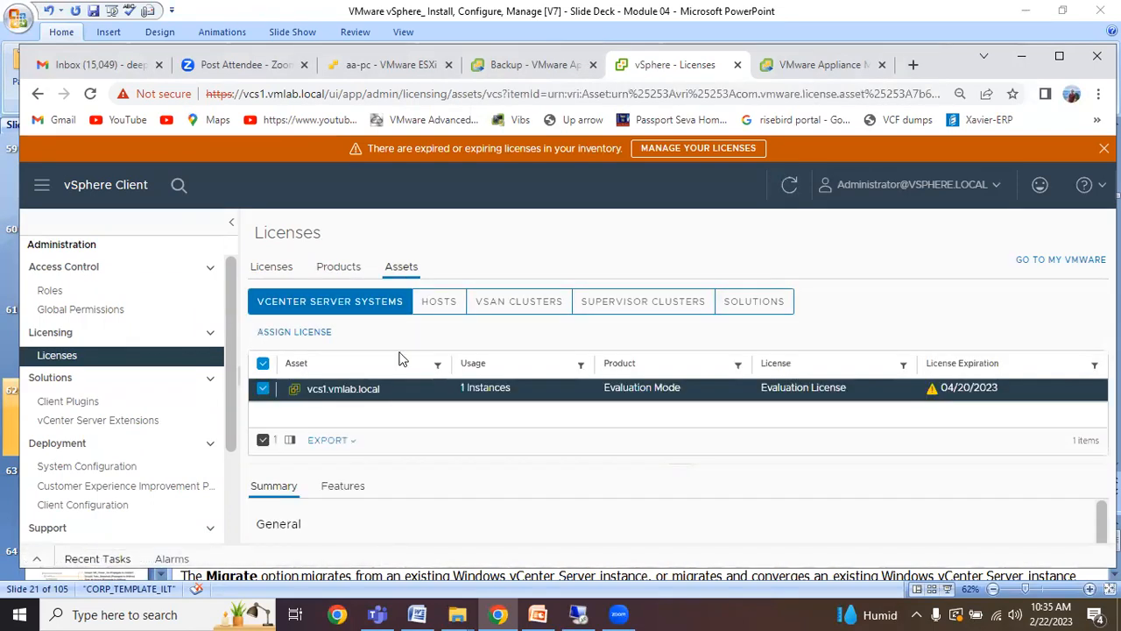
pyautogui.click(298, 334)
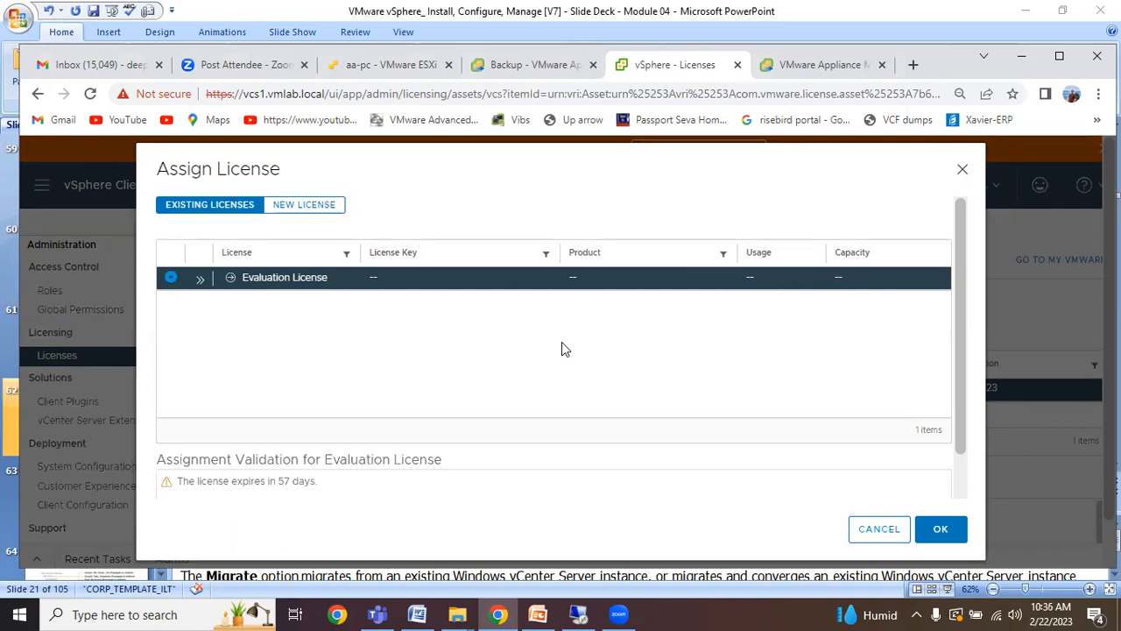
pyautogui.moveTo(319, 482); pyautogui.dragTo(280, 487)
pyautogui.scroll(-1, 289, 487)
pyautogui.click(329, 477)
pyautogui.moveTo(325, 434); pyautogui.dragTo(173, 428)
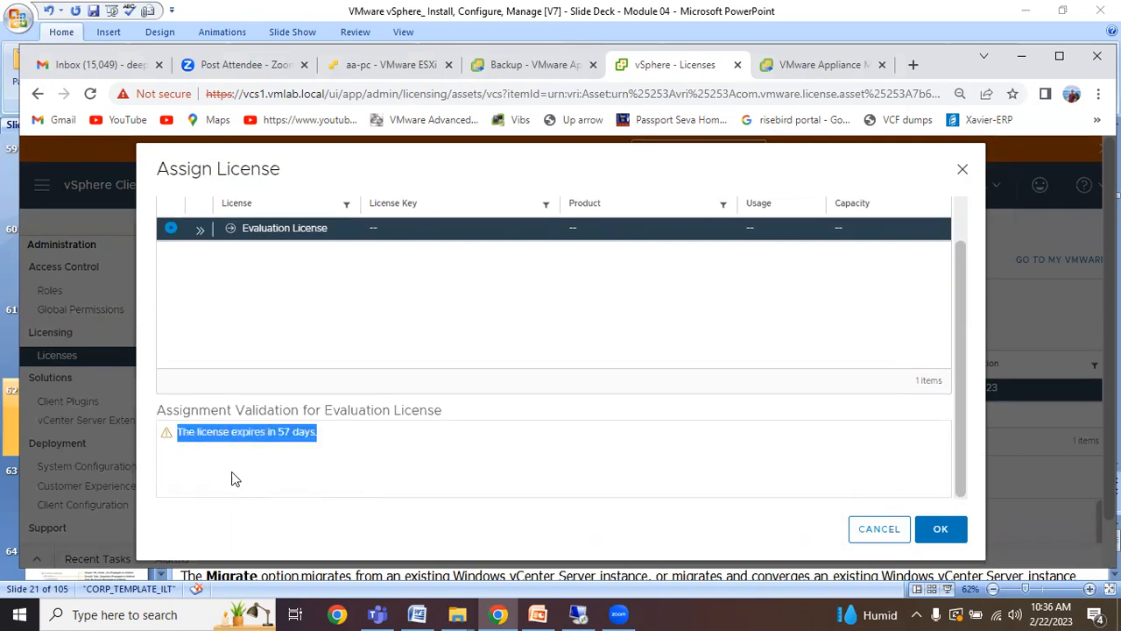
pyautogui.click(273, 482)
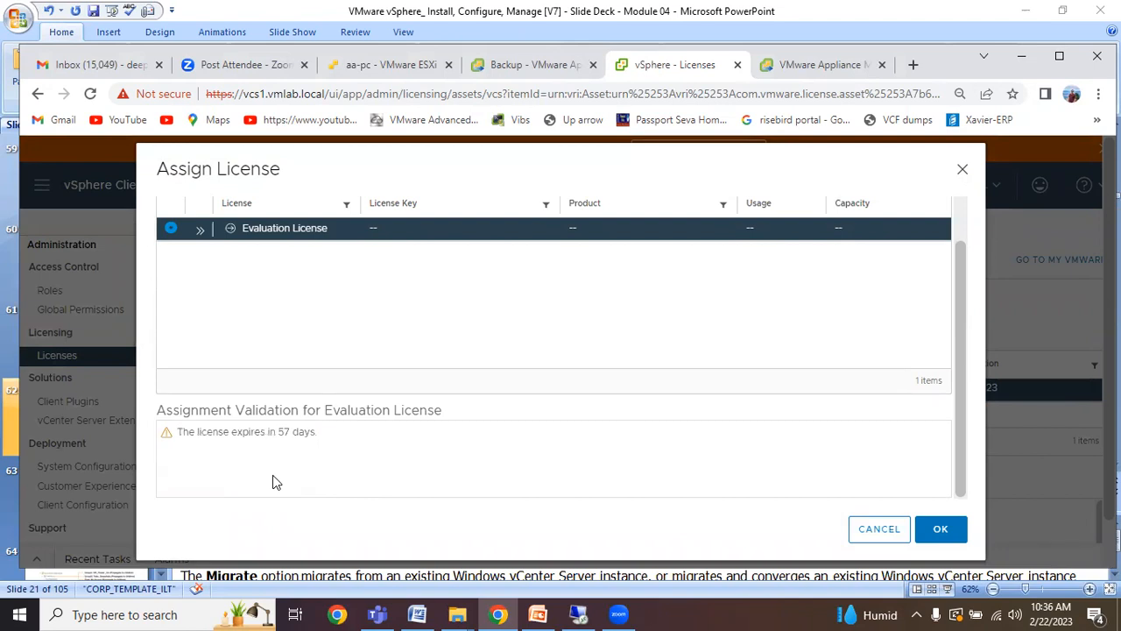
pyautogui.scroll(1, 500, 361)
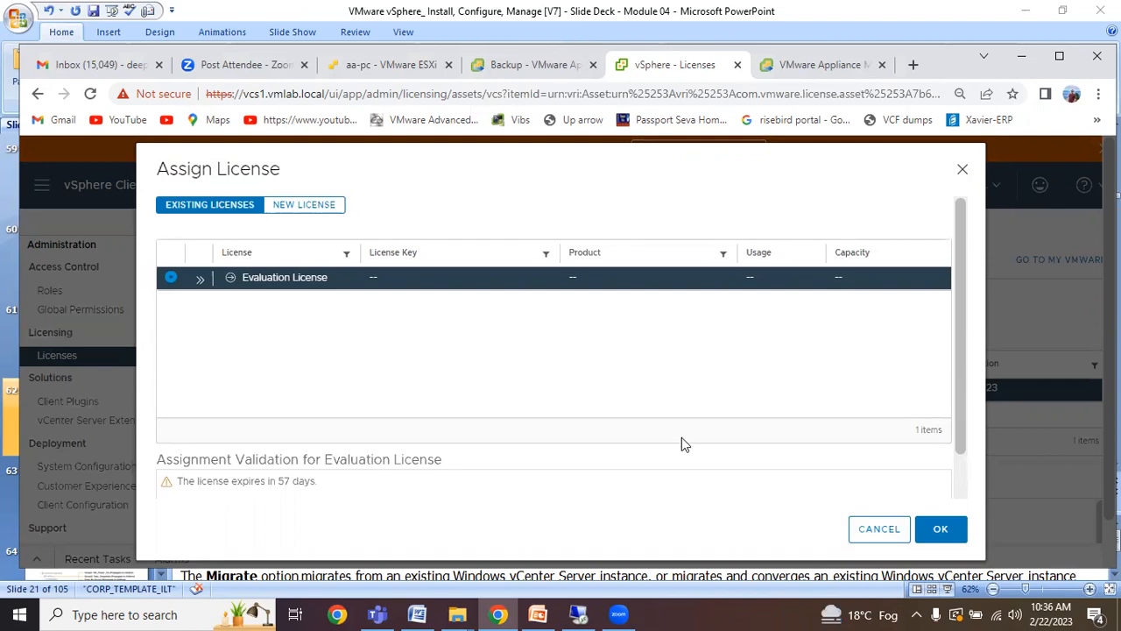
pyautogui.click(878, 530)
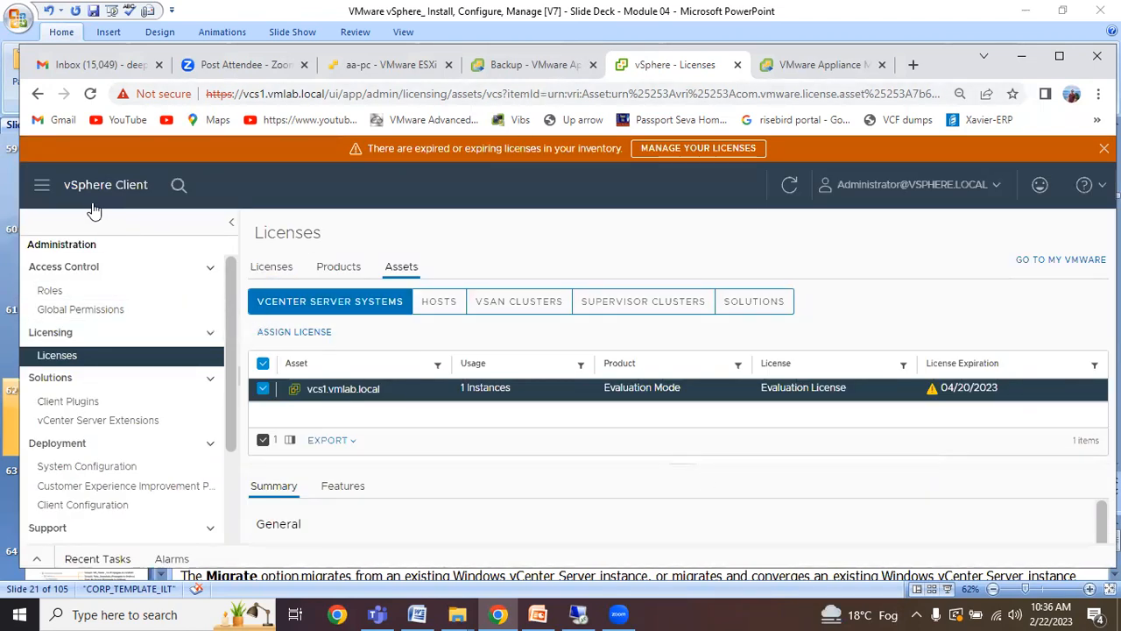
# Navigate via Shortcuts to Hosts and Clusters and open esxi01.vmlab.local's Configure tab.
pyautogui.click(44, 186)
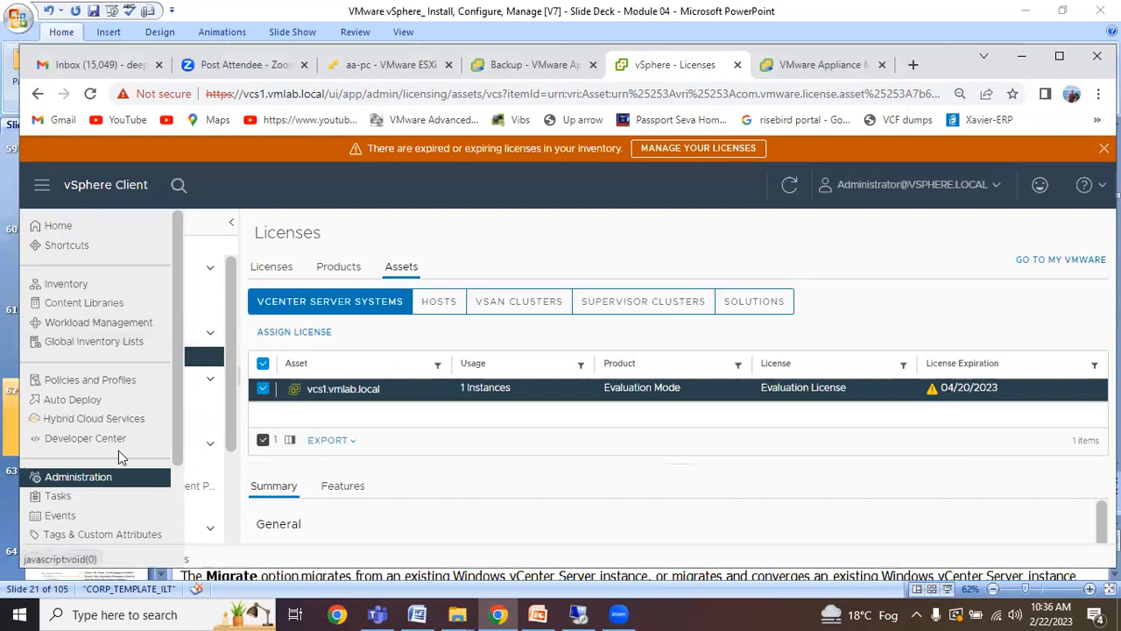
pyautogui.click(58, 226)
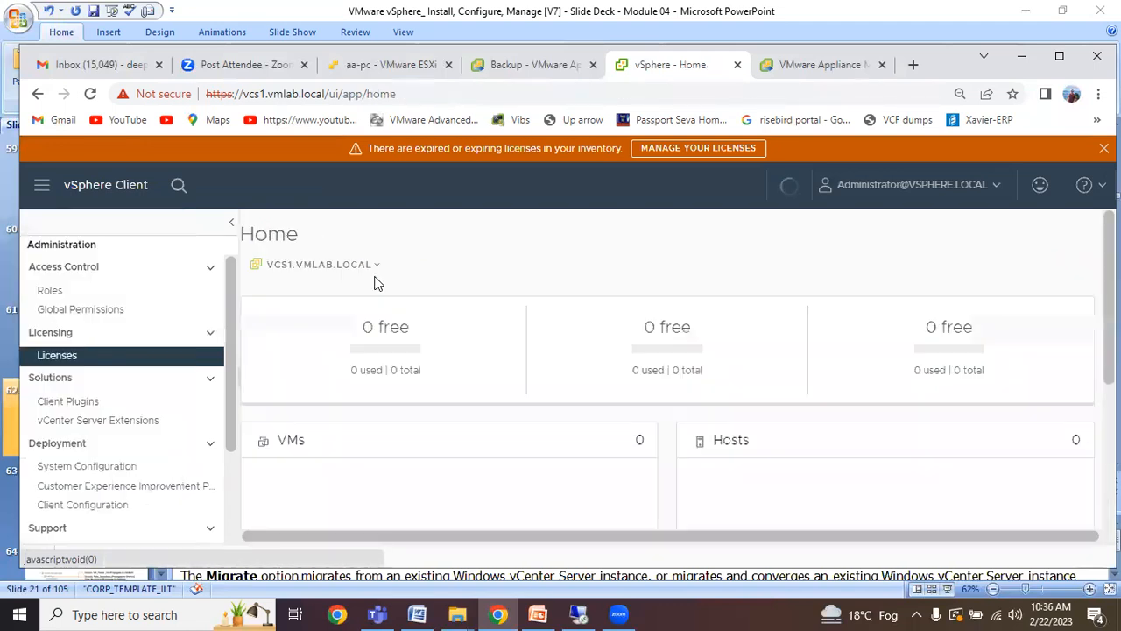
pyautogui.click(41, 185)
pyautogui.click(60, 248)
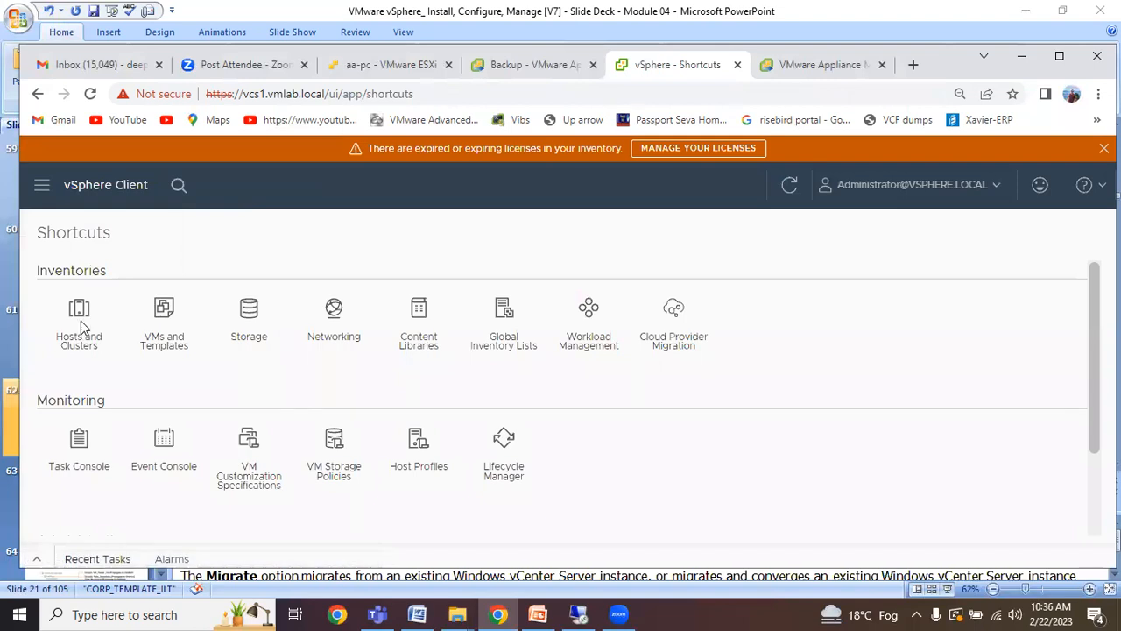
pyautogui.click(81, 323)
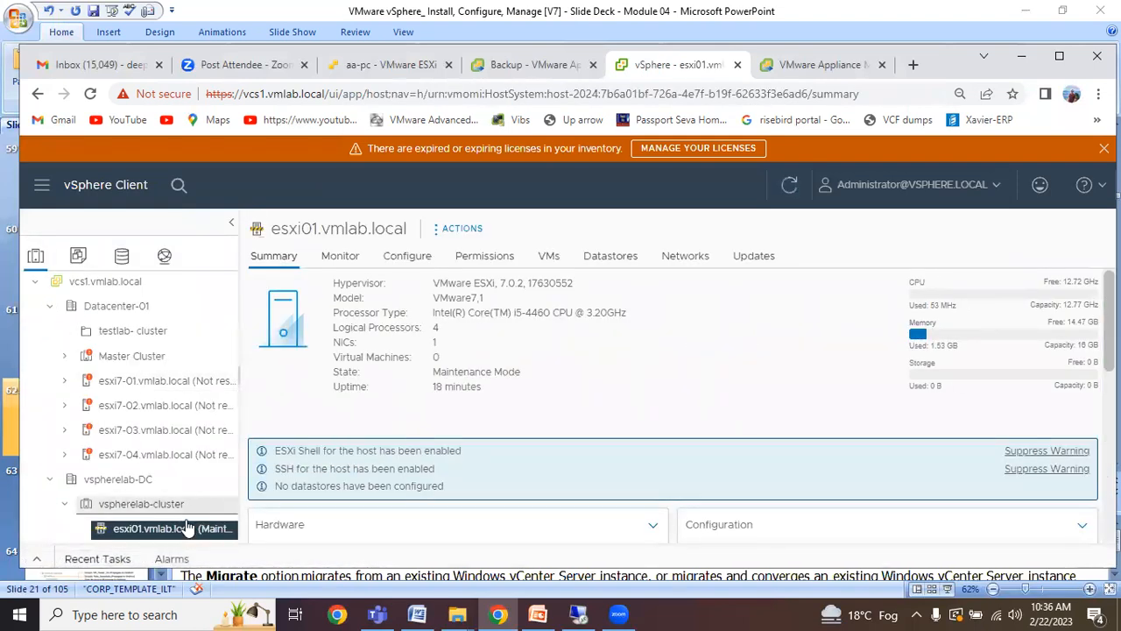
pyautogui.click(322, 262)
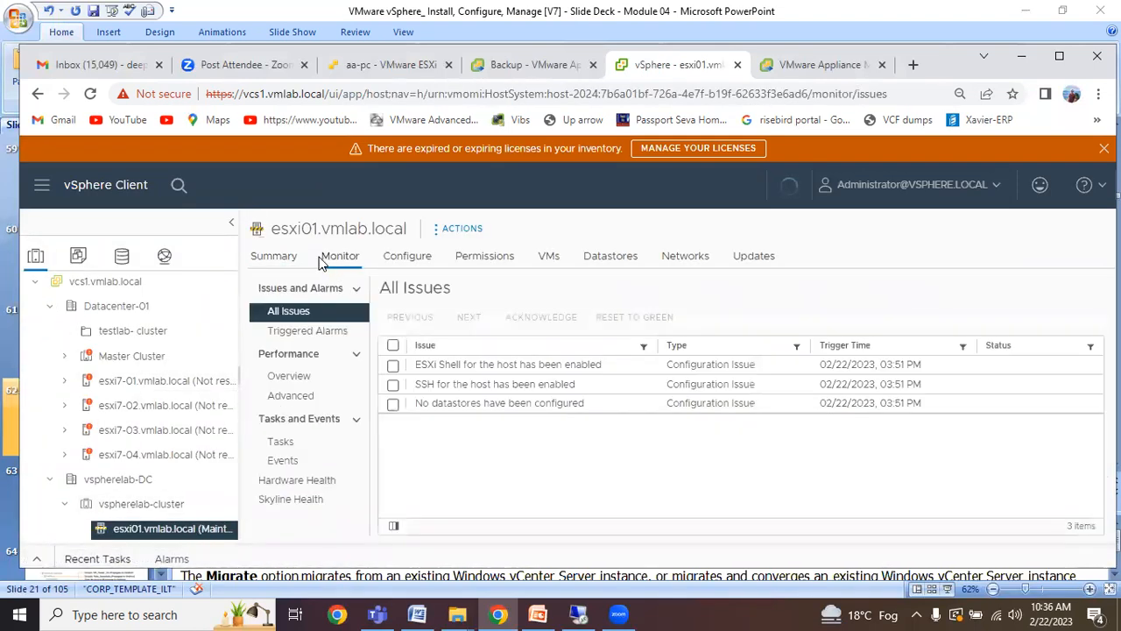
pyautogui.click(396, 261)
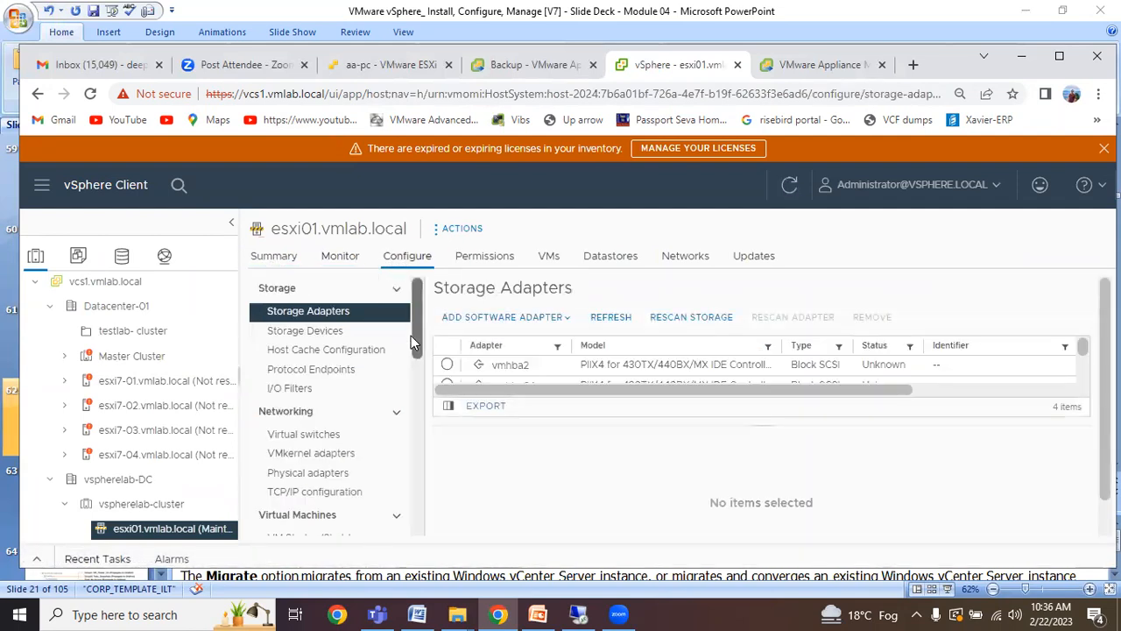
# Open System > Licensing to review the Evaluation License expiring 04/23/2023 and its features.
pyautogui.moveTo(410, 336); pyautogui.dragTo(417, 442)
pyautogui.click(302, 316)
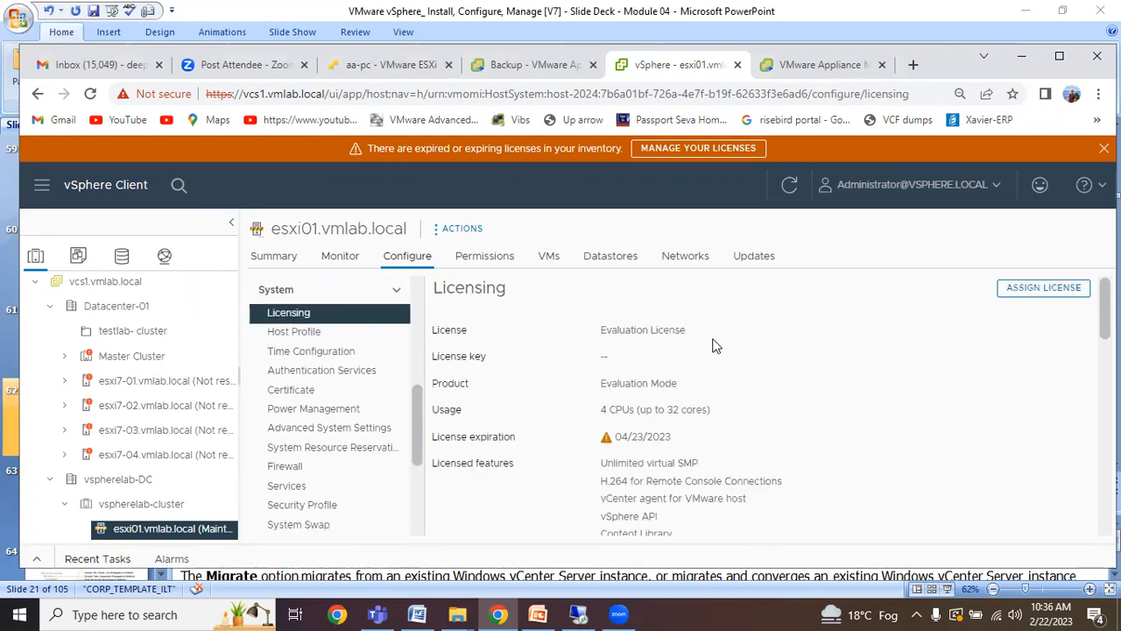
pyautogui.moveTo(680, 439); pyautogui.dragTo(612, 440)
pyautogui.click(735, 453)
pyautogui.scroll(-8, 786, 449)
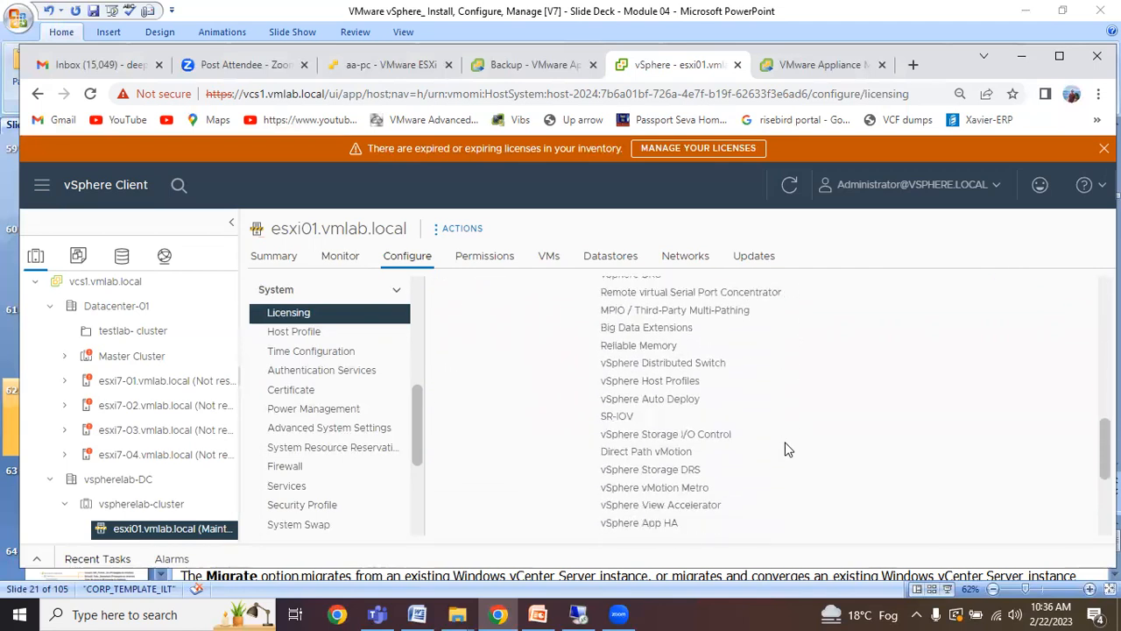
pyautogui.scroll(-5, 786, 449)
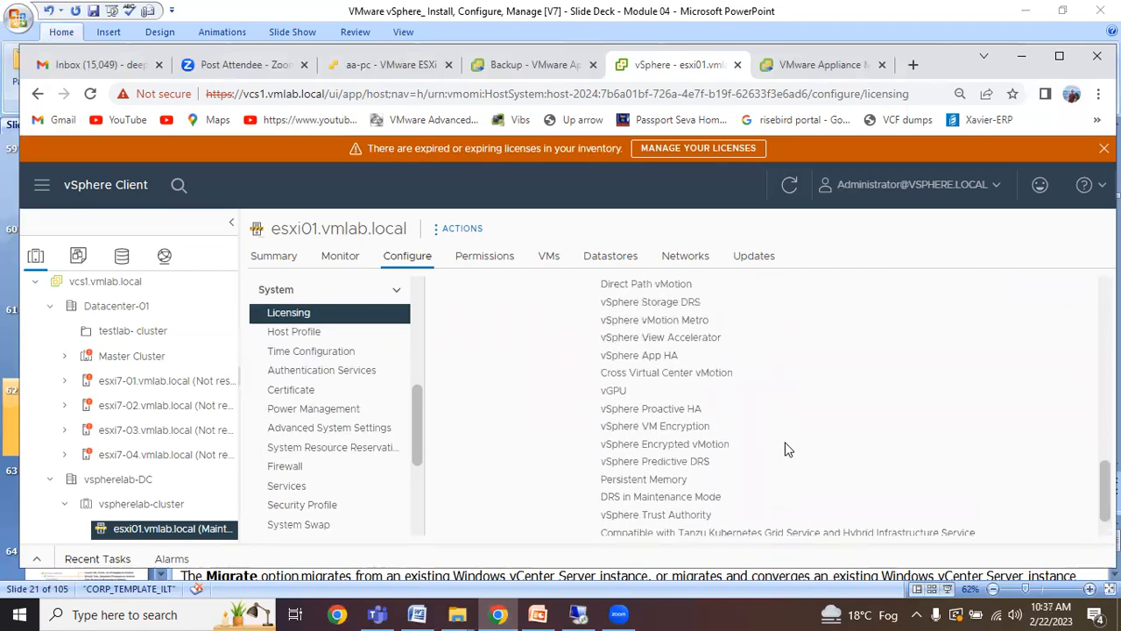
pyautogui.scroll(12, 786, 449)
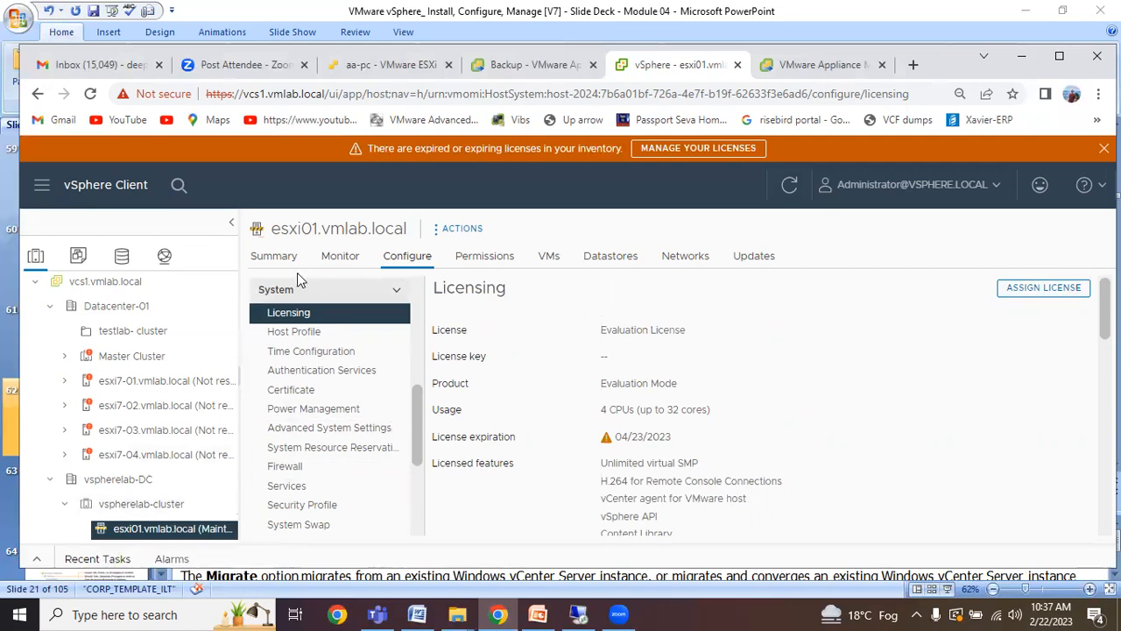
pyautogui.click(271, 257)
pyautogui.click(340, 257)
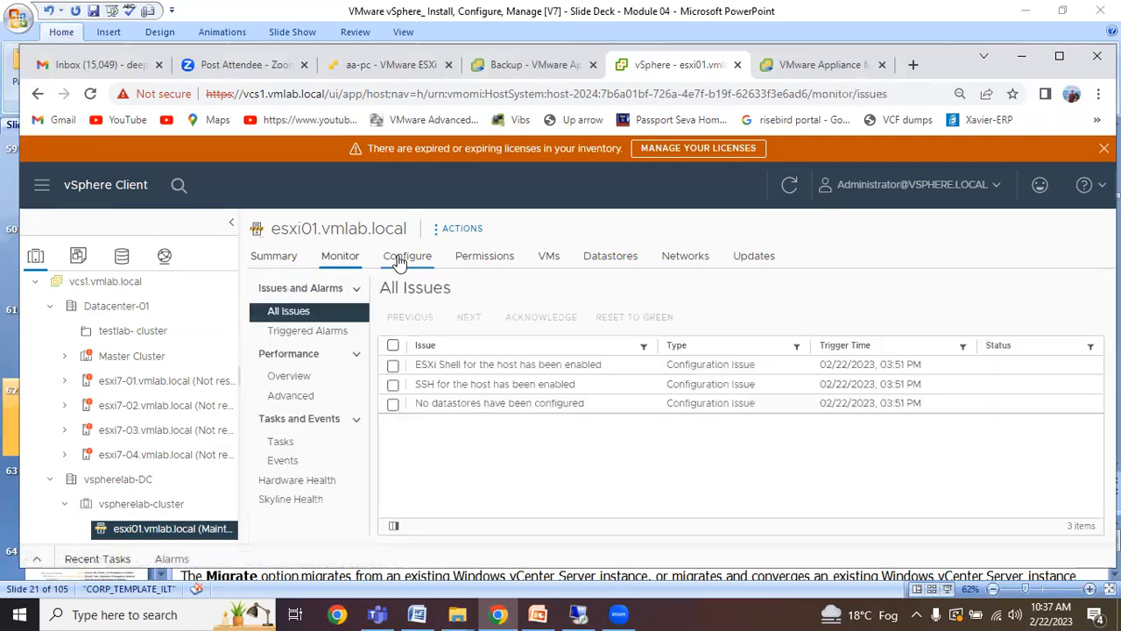
pyautogui.click(399, 259)
pyautogui.click(484, 256)
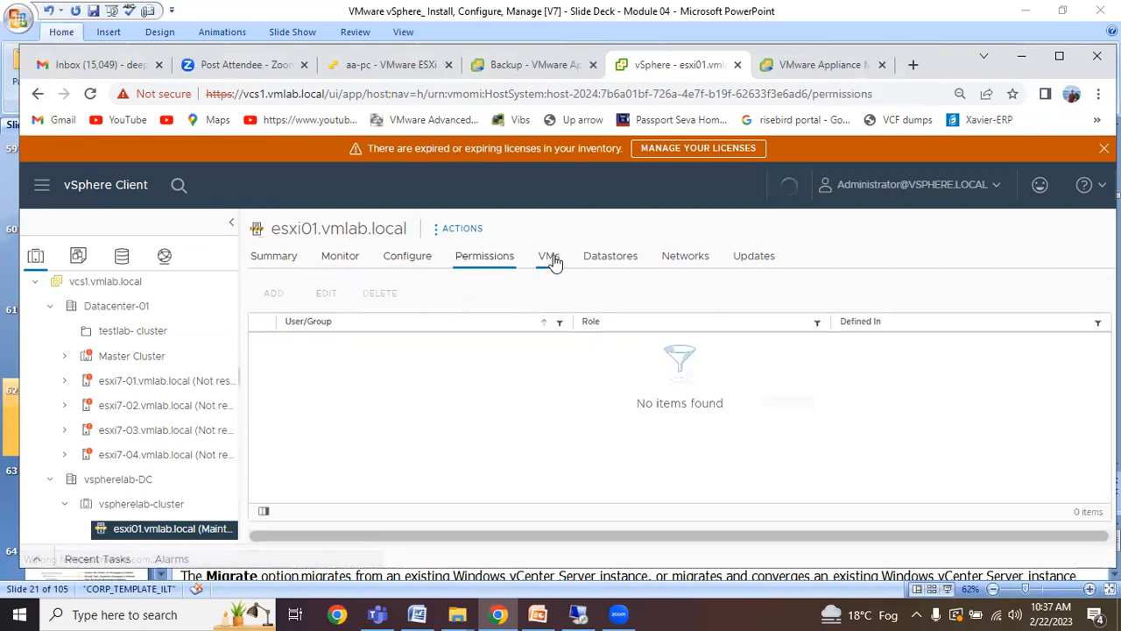
pyautogui.click(550, 257)
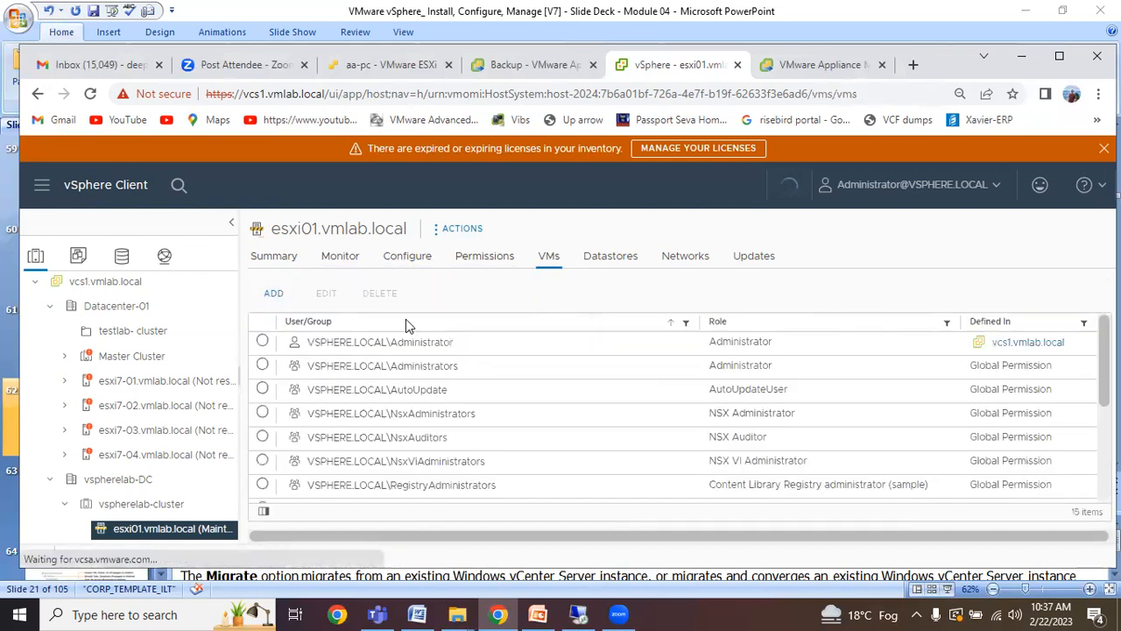
pyautogui.click(184, 506)
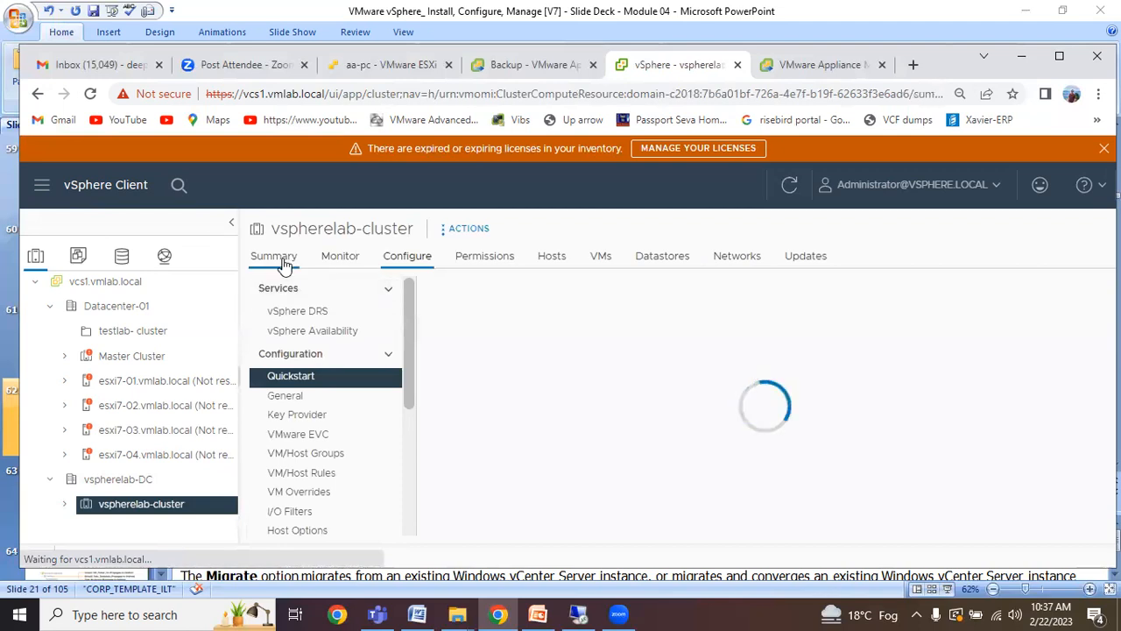
pyautogui.click(274, 256)
pyautogui.click(340, 257)
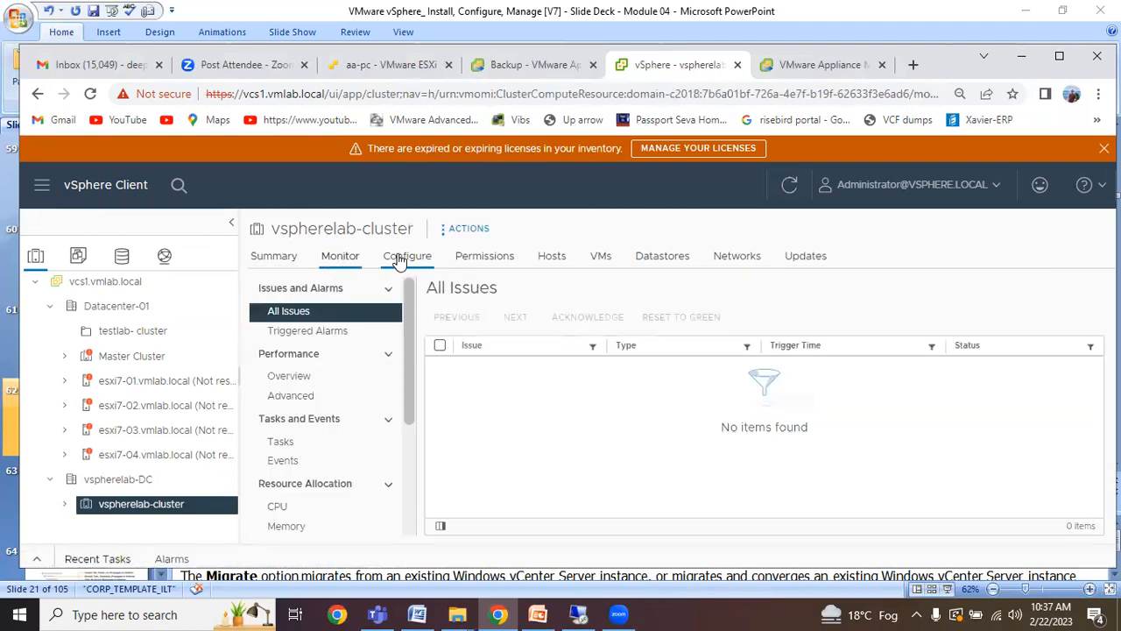
pyautogui.click(399, 260)
pyautogui.click(470, 258)
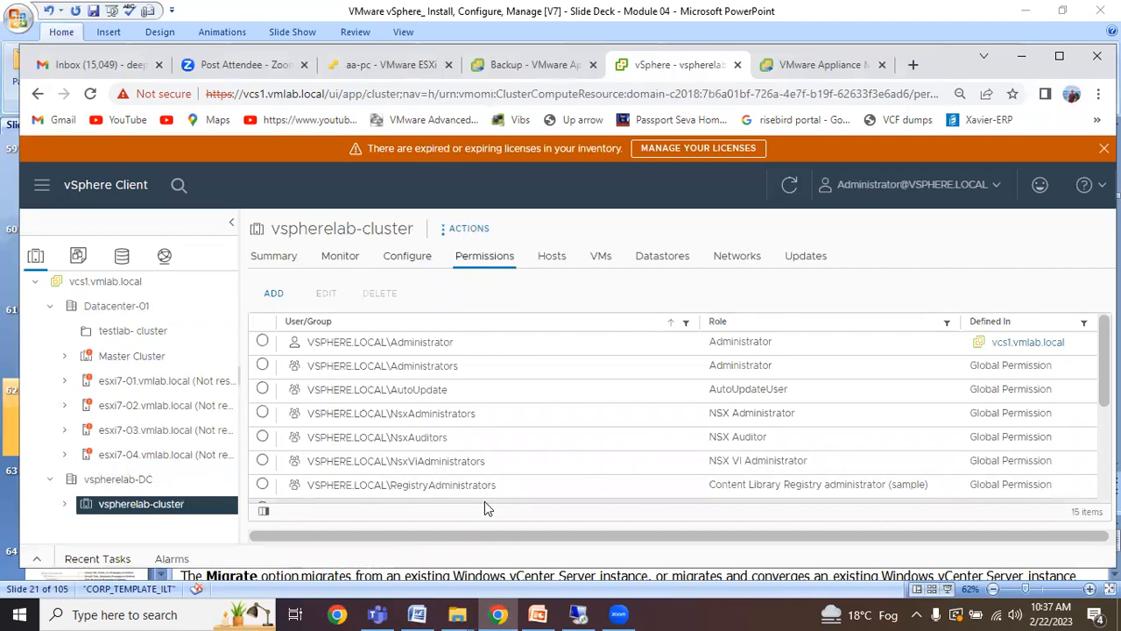
pyautogui.click(800, 68)
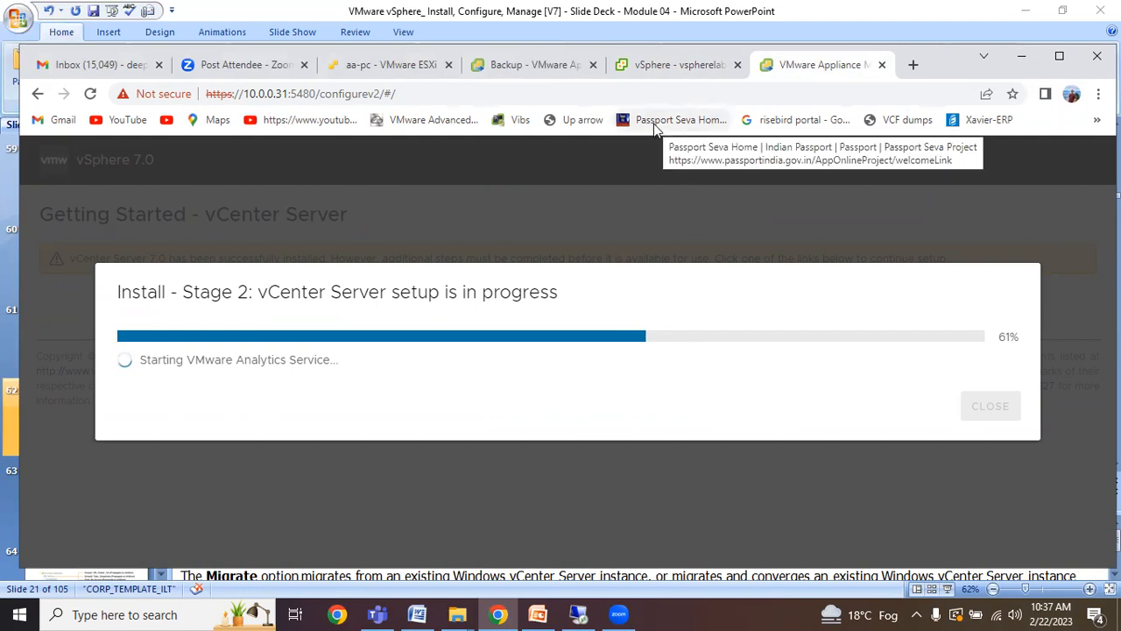
pyautogui.click(667, 68)
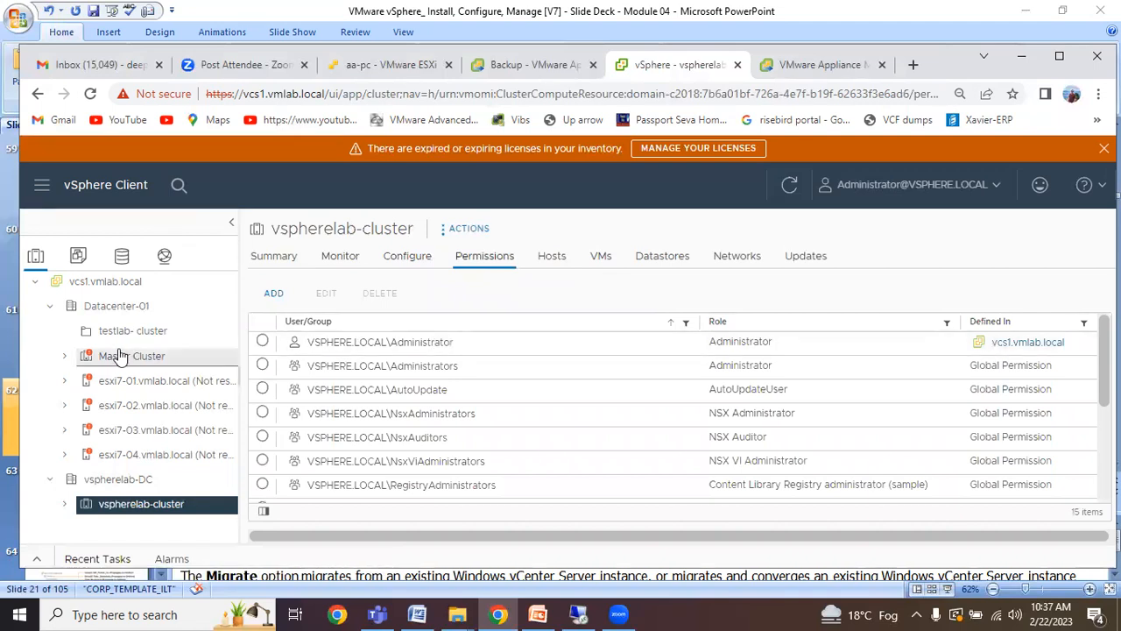
pyautogui.click(63, 505)
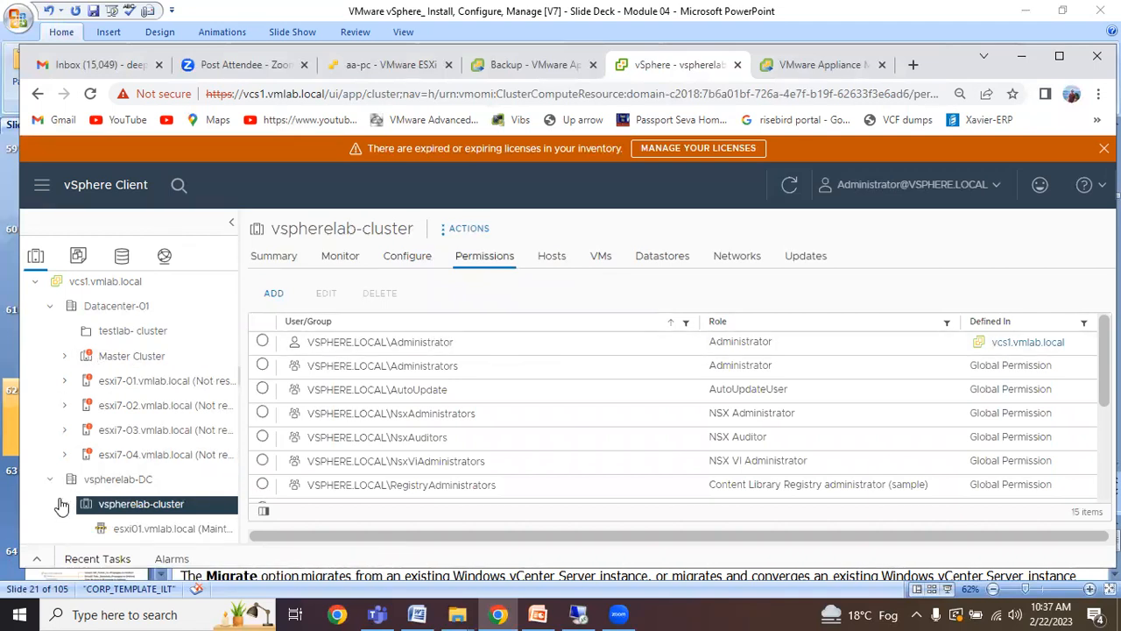
pyautogui.click(62, 507)
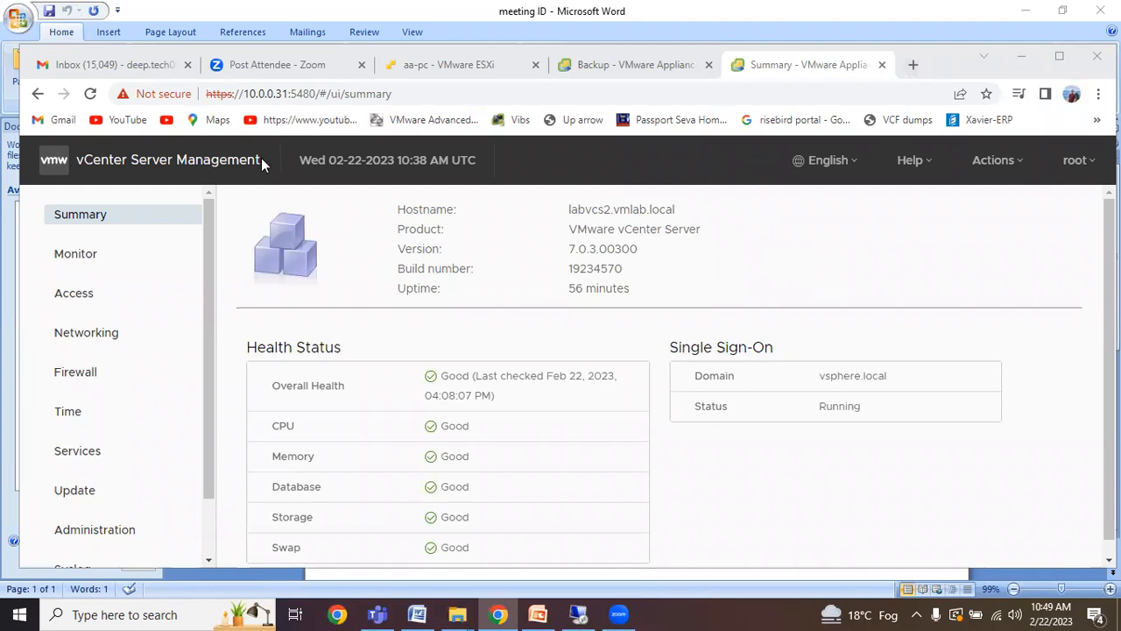
# Select the 10.0.0.31 address in the appliance management tab's address bar.
pyautogui.moveTo(289, 93); pyautogui.dragTo(245, 94)
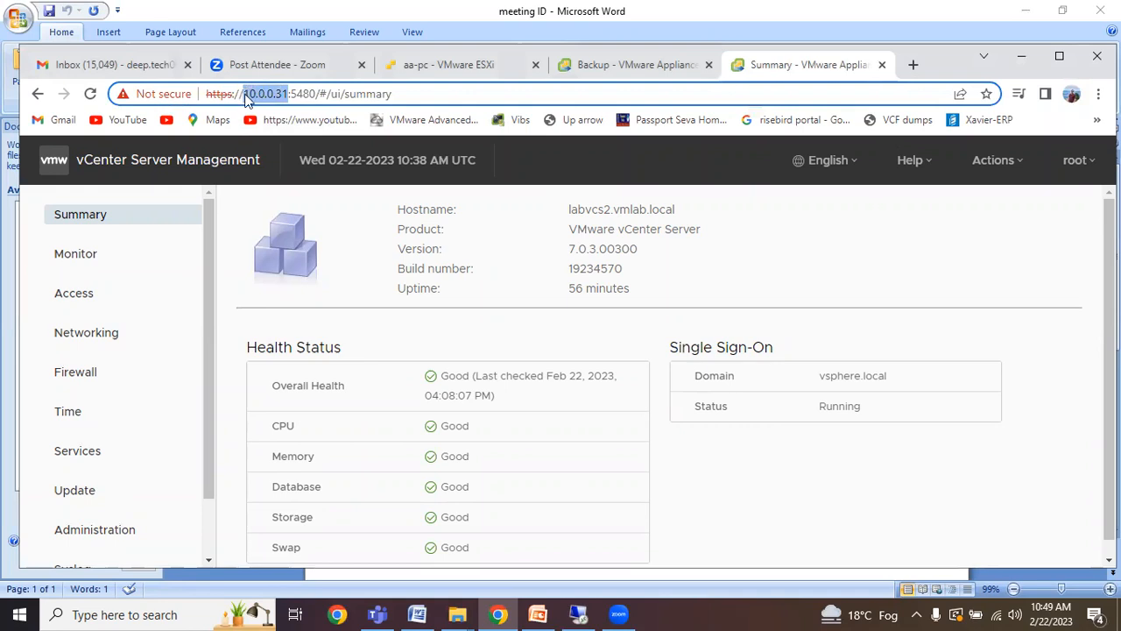
pyautogui.click(408, 94)
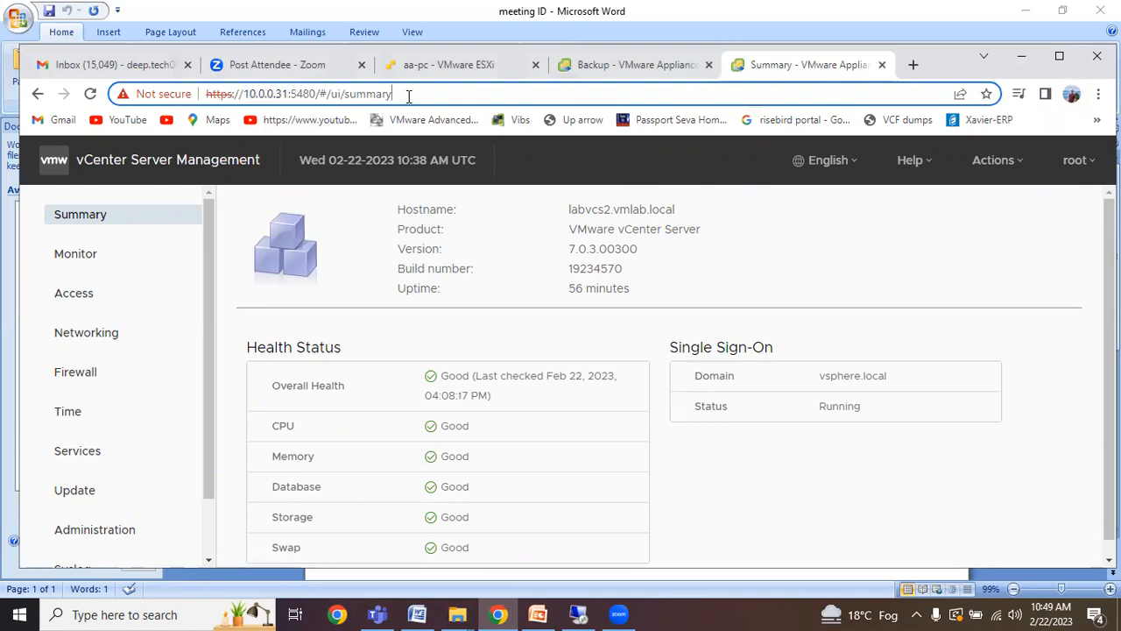
pyautogui.moveTo(408, 94); pyautogui.dragTo(246, 96)
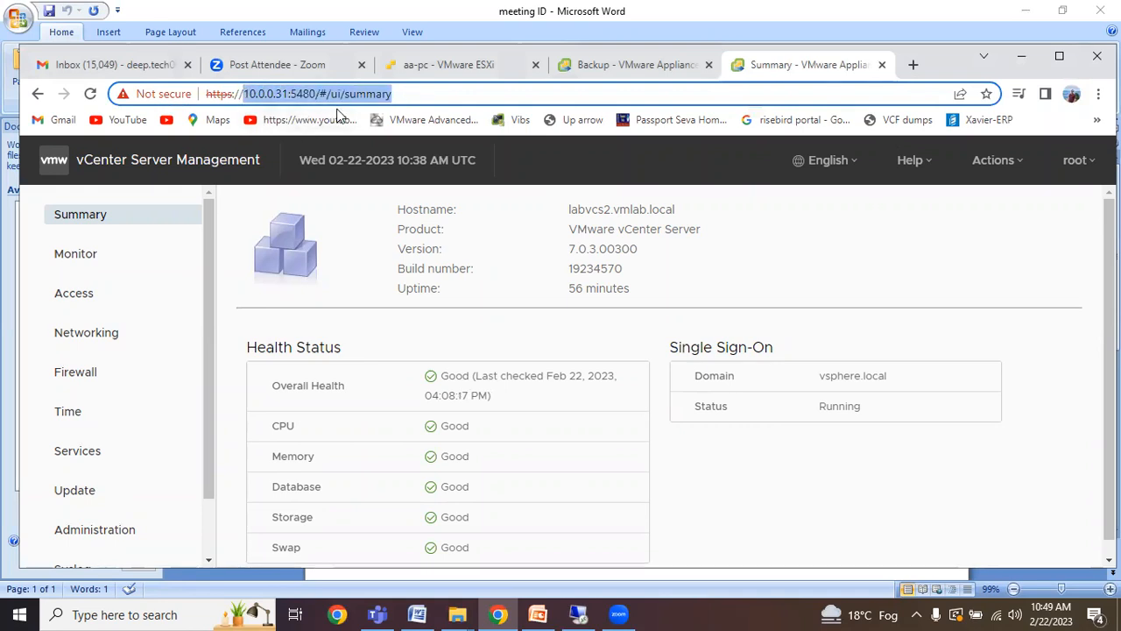
# Load the address labvcs2.vmlab.com in Chrome, correcting the mistyped host name.
pyautogui.write('vcs')
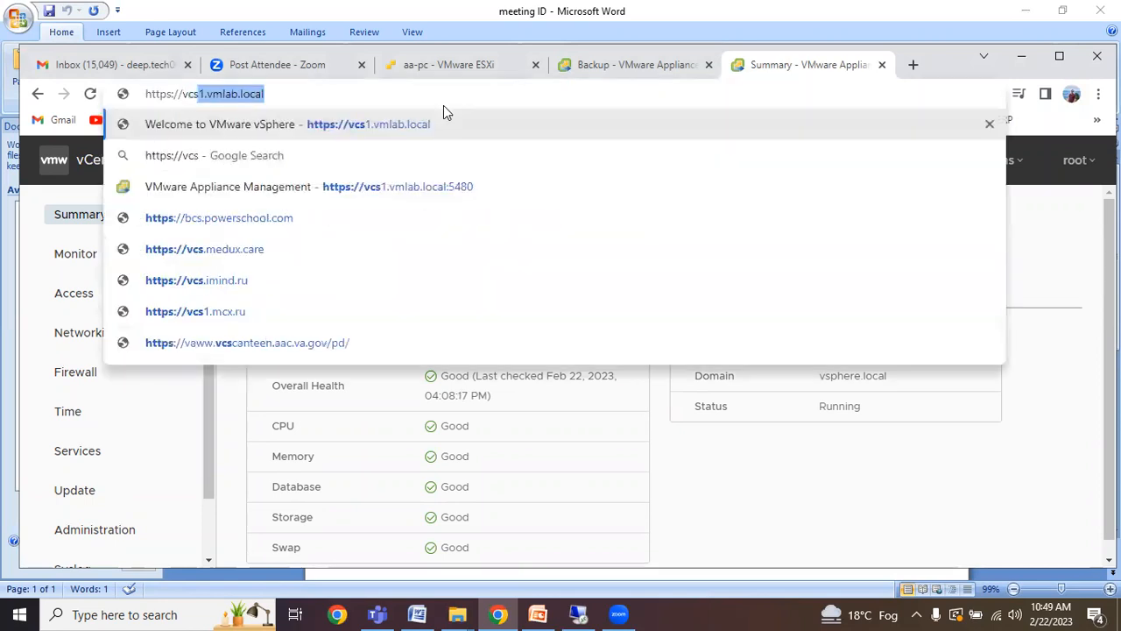
pyautogui.write('2.')
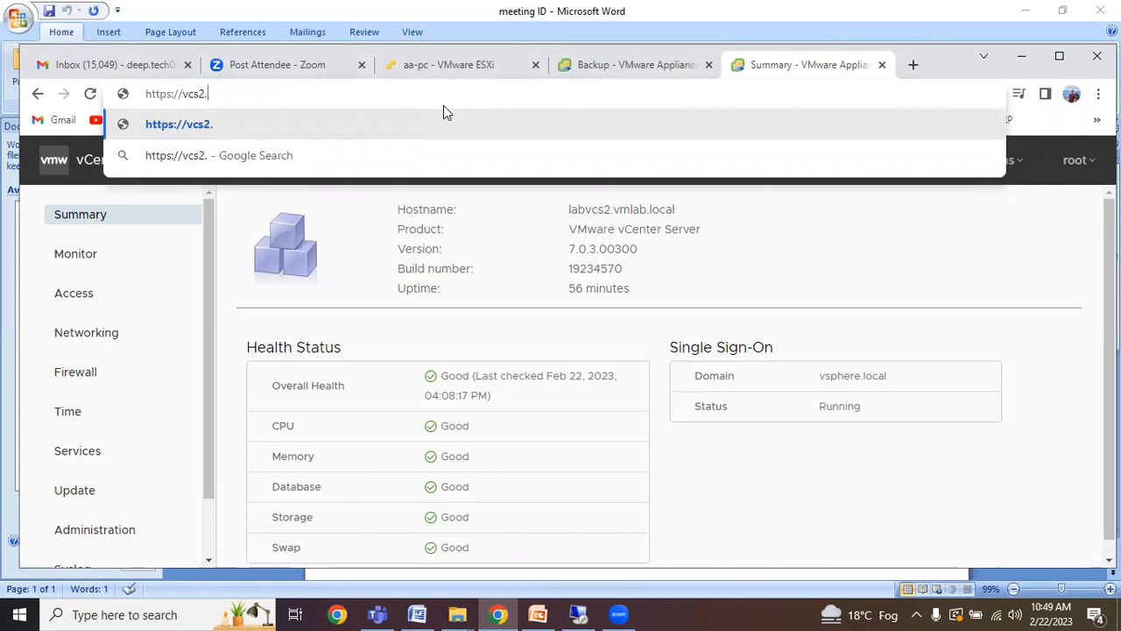
pyautogui.press('BackSpace')
pyautogui.press('BackSpace')
pyautogui.press('BackSpace')
pyautogui.press('BackSpace')
pyautogui.press('BackSpace')
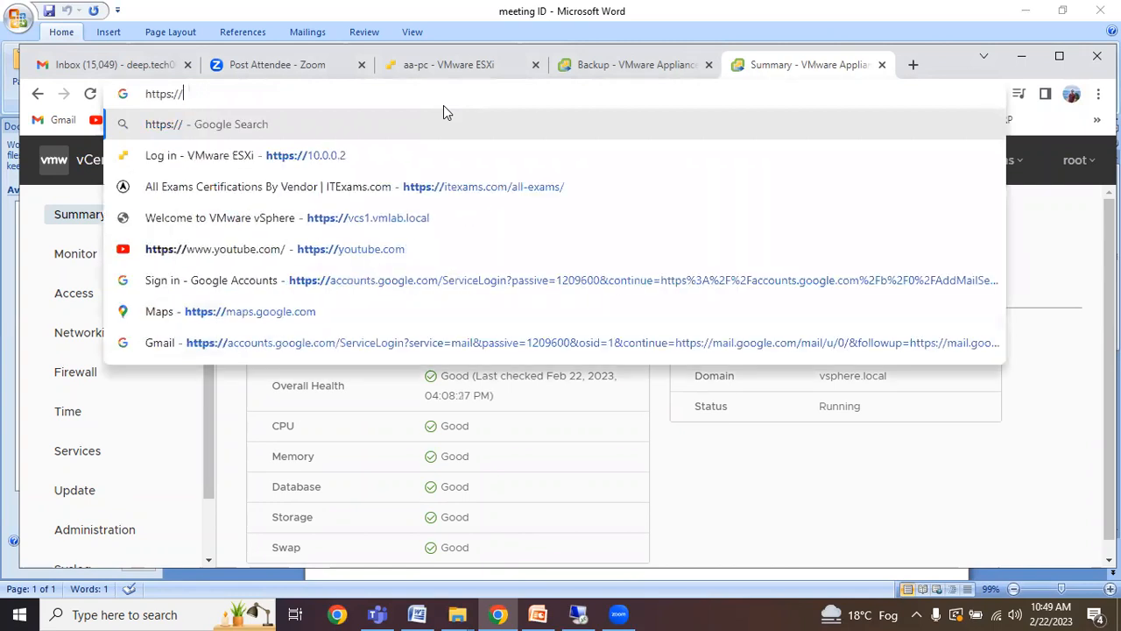
pyautogui.write('labvc')
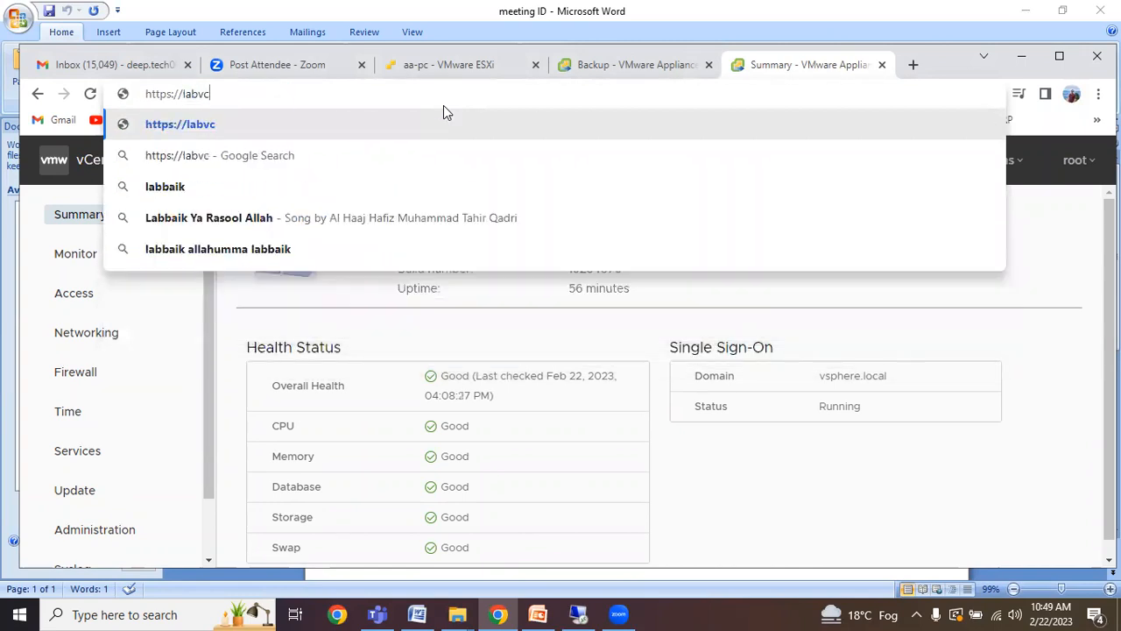
pyautogui.write('s2.')
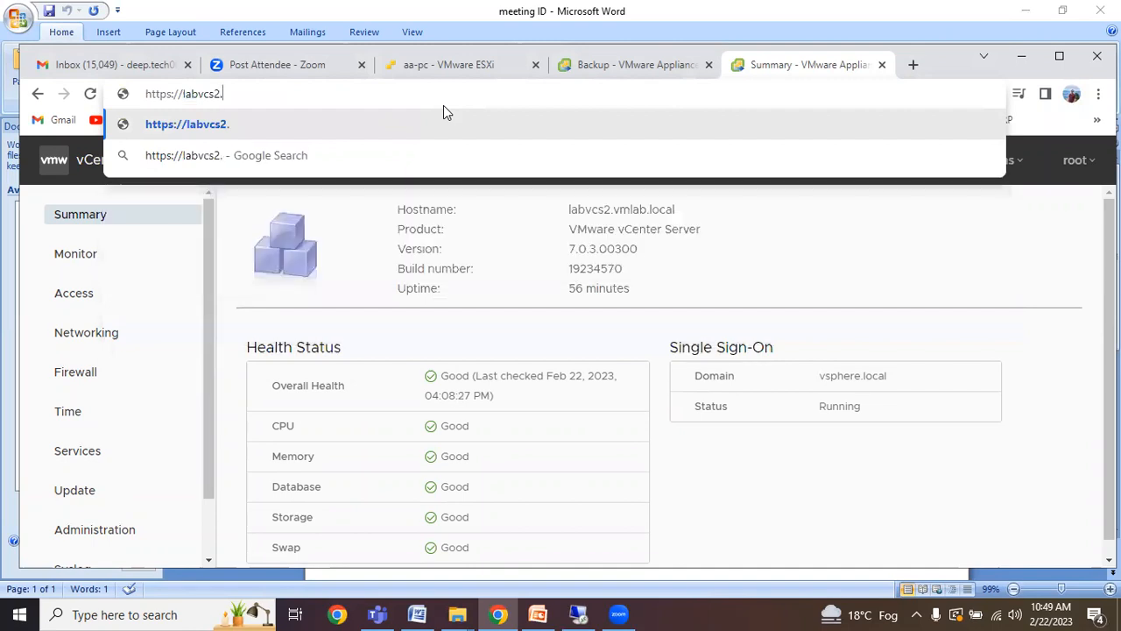
pyautogui.write('vmlab.com')
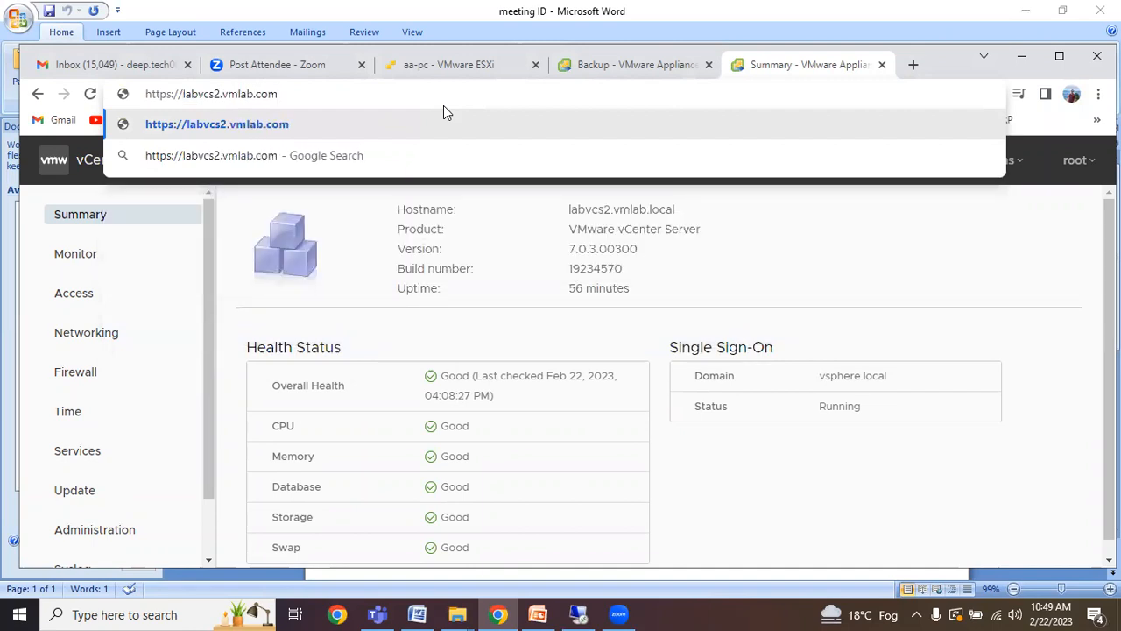
pyautogui.press('Return')
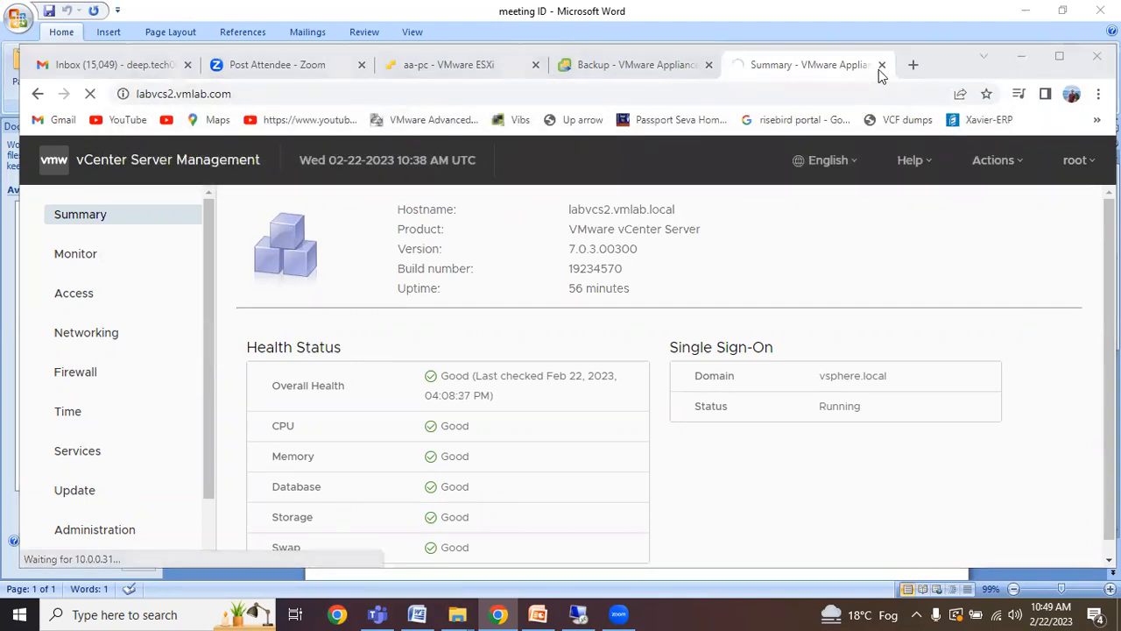
# Set Chrome's page zoom to 90% and reload labvcs2.vmlab.com.
pyautogui.click(781, 222)
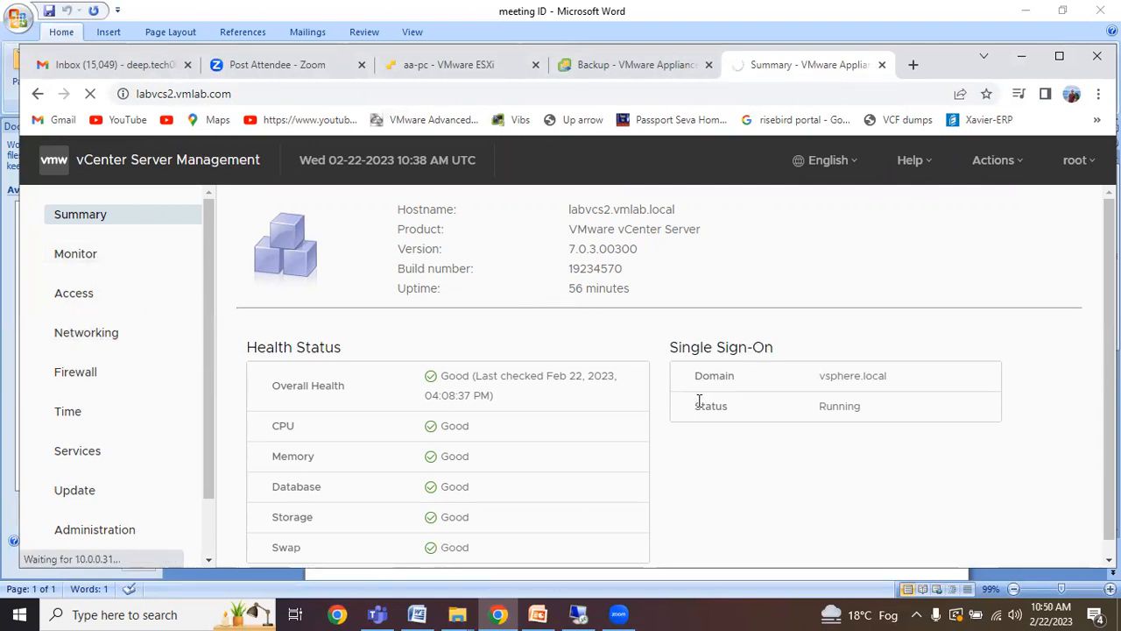
pyautogui.click(1099, 94)
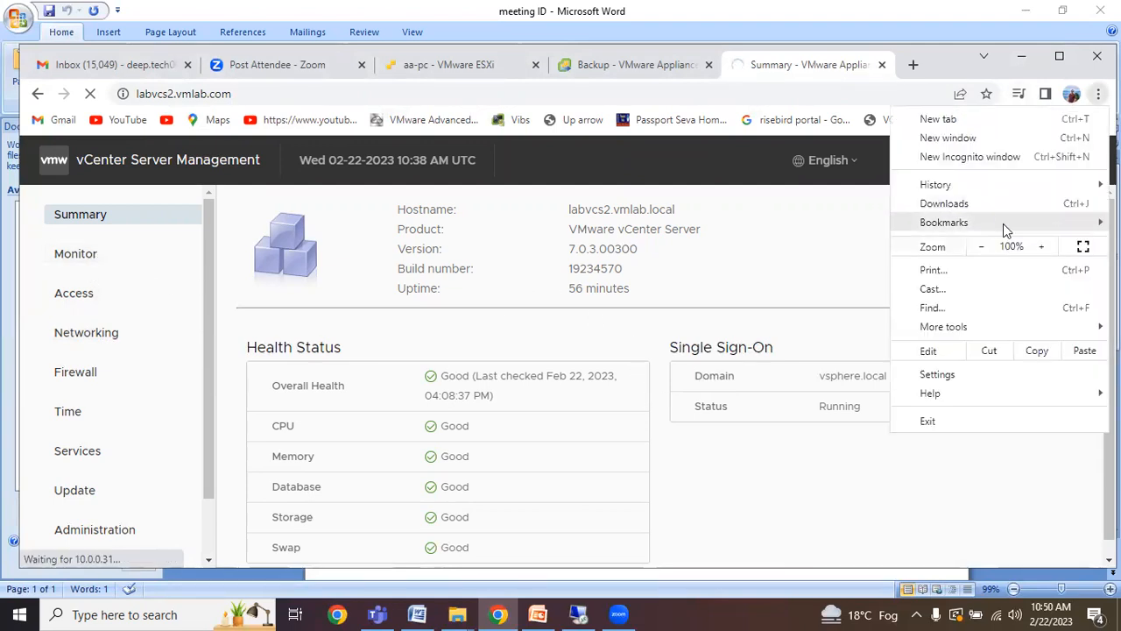
pyautogui.click(981, 248)
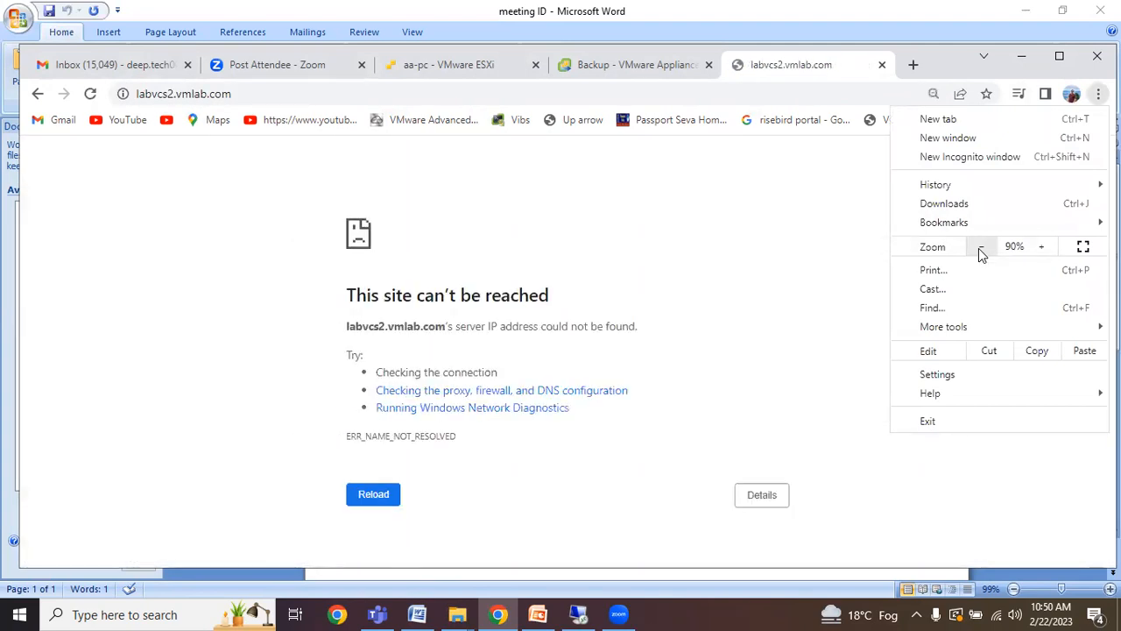
pyautogui.click(139, 102)
pyautogui.click(123, 93)
pyautogui.click(228, 94)
pyautogui.press('Return')
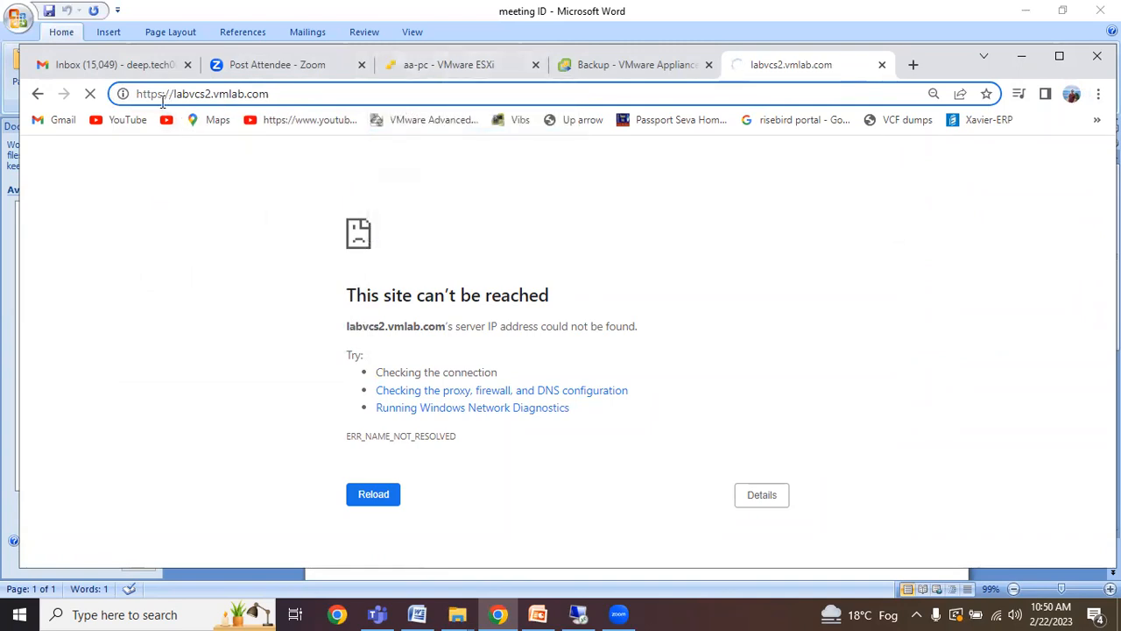
# Retry the address with port :5480 appended, which fails to resolve.
pyautogui.click(373, 497)
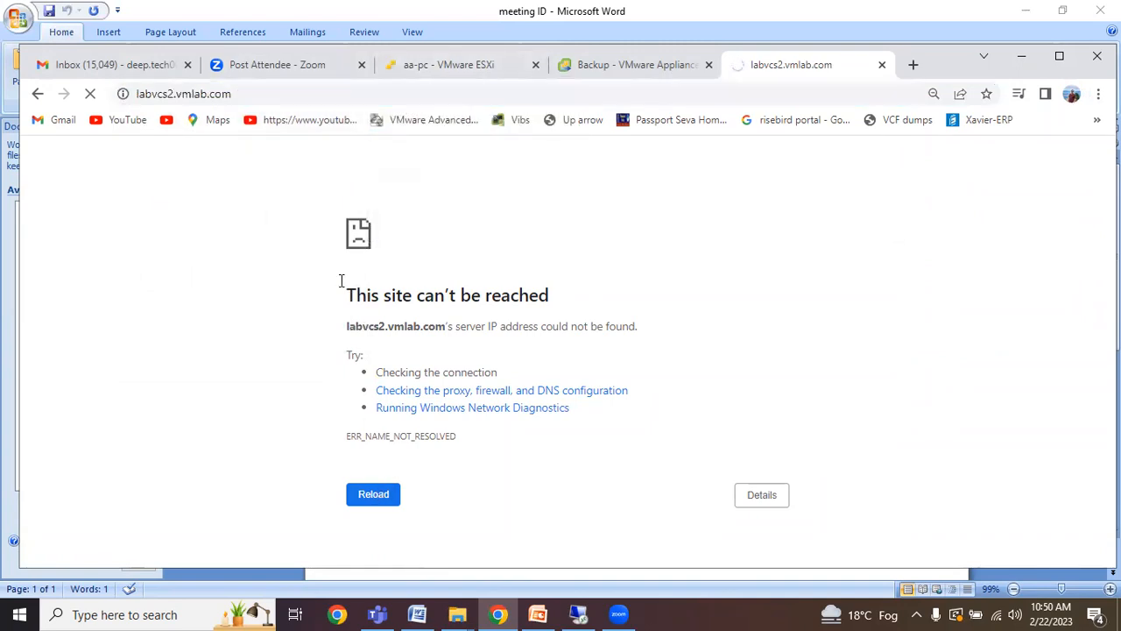
pyautogui.click(270, 95)
pyautogui.click(305, 94)
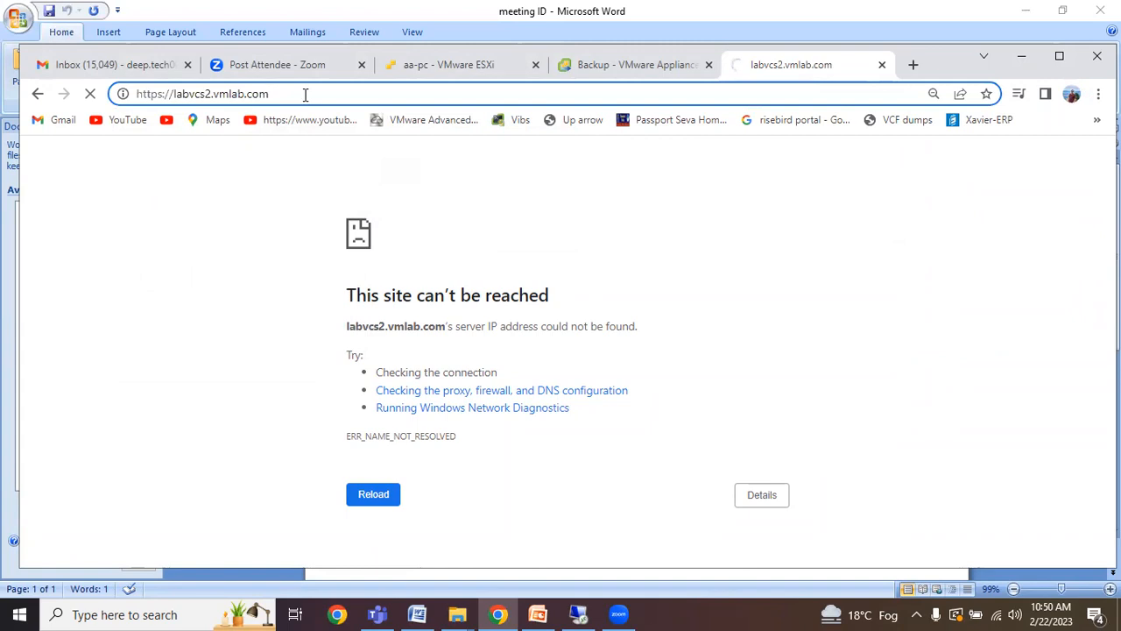
pyautogui.write(':5480')
pyautogui.press('Return')
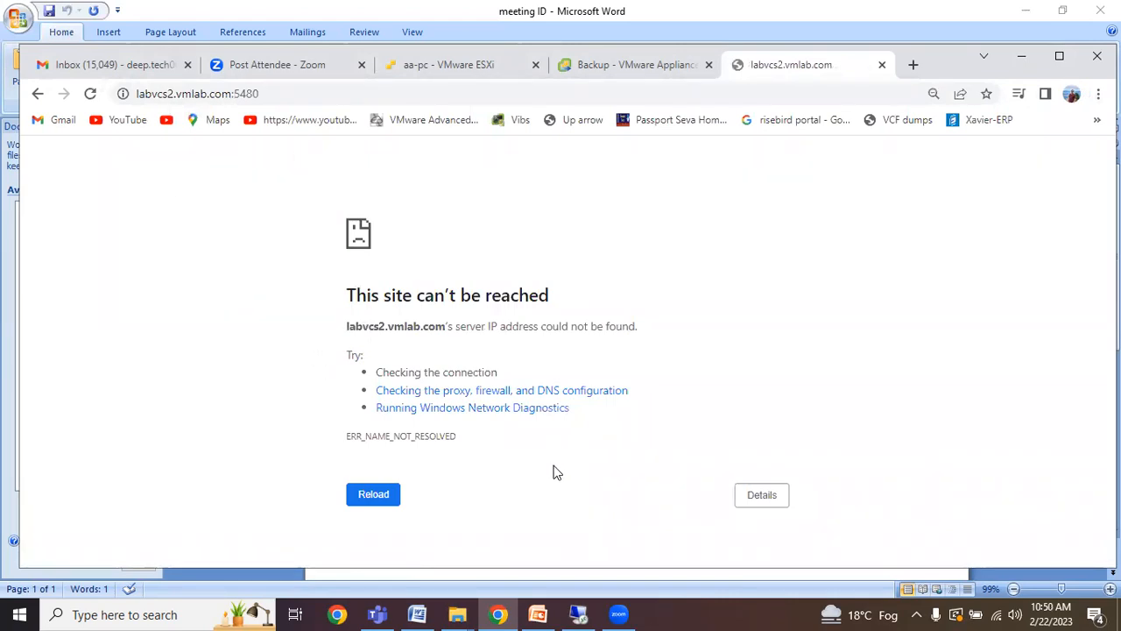
pyautogui.click(579, 614)
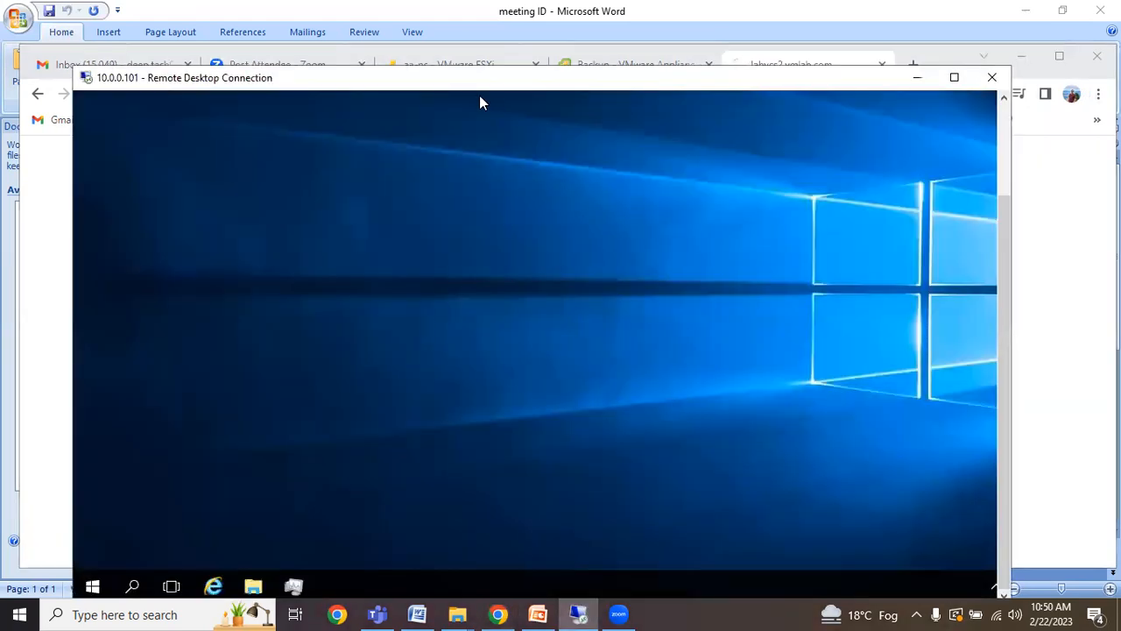
# Launch Server Manager from the remote 10.0.0.101 Start menu and close the stray Task Manager window.
pyautogui.moveTo(439, 85); pyautogui.dragTo(408, 79)
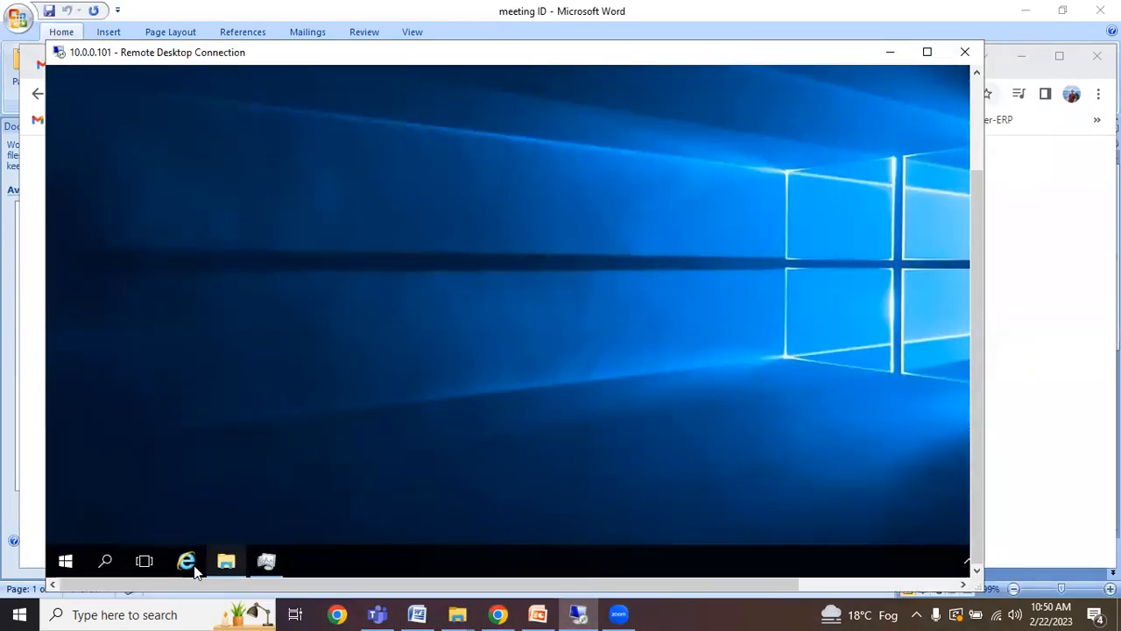
pyautogui.click(70, 561)
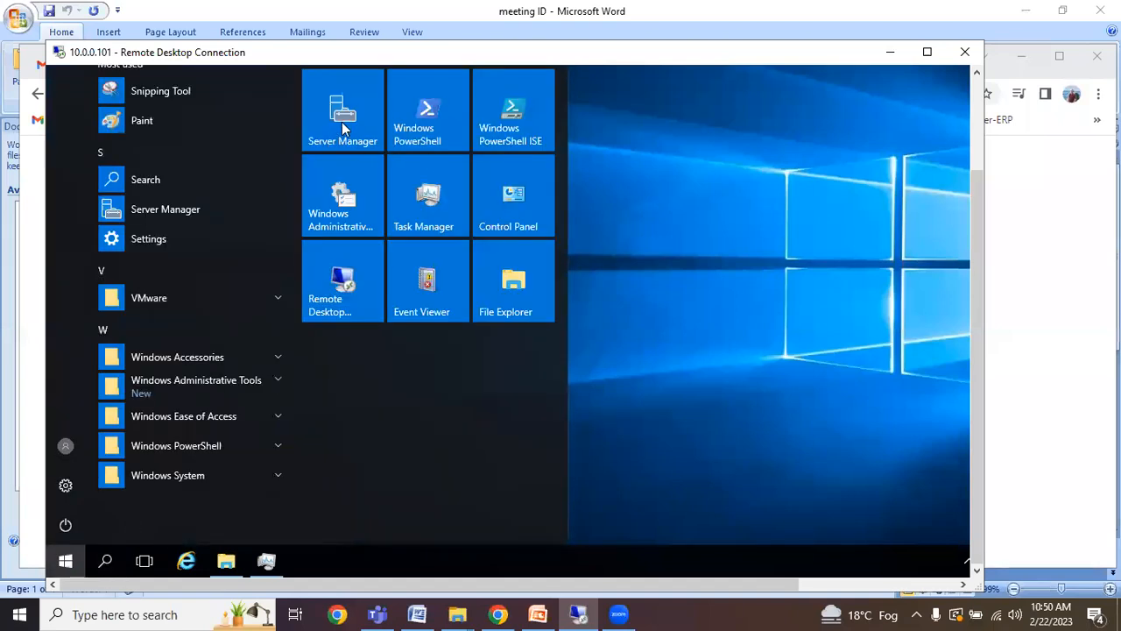
pyautogui.click(343, 128)
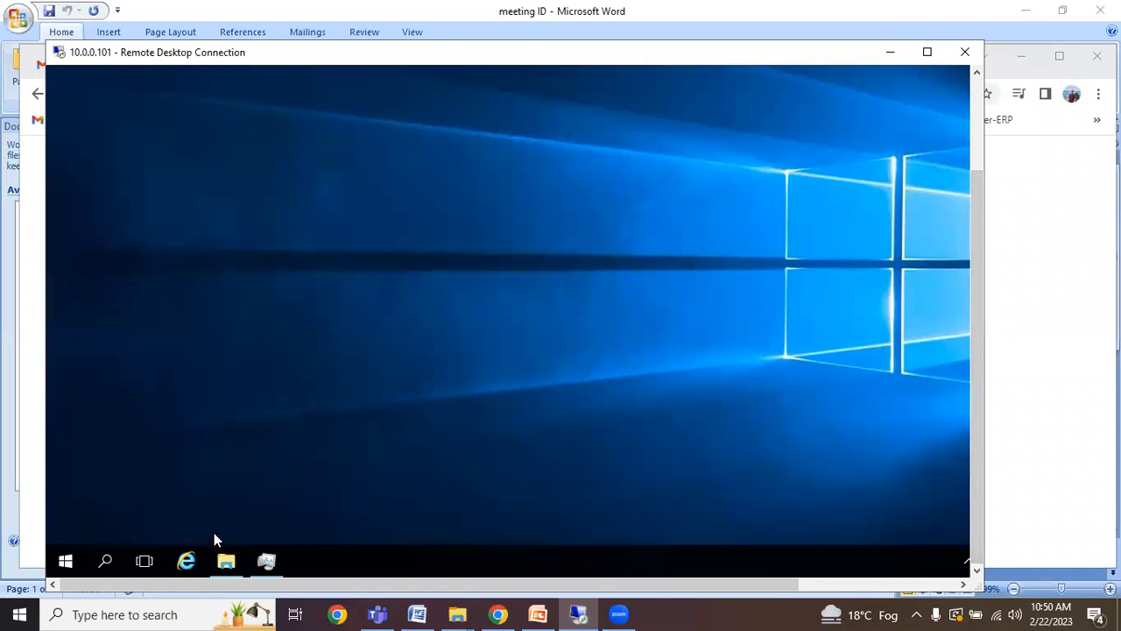
pyautogui.click(277, 555)
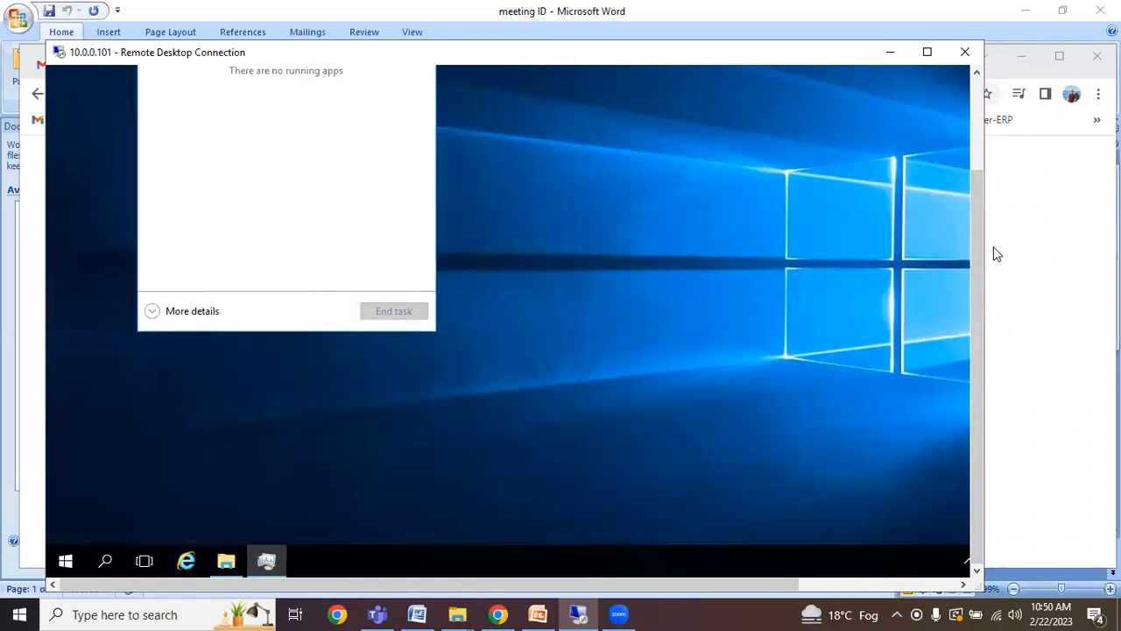
pyautogui.moveTo(977, 246); pyautogui.dragTo(976, 153)
pyautogui.click(418, 164)
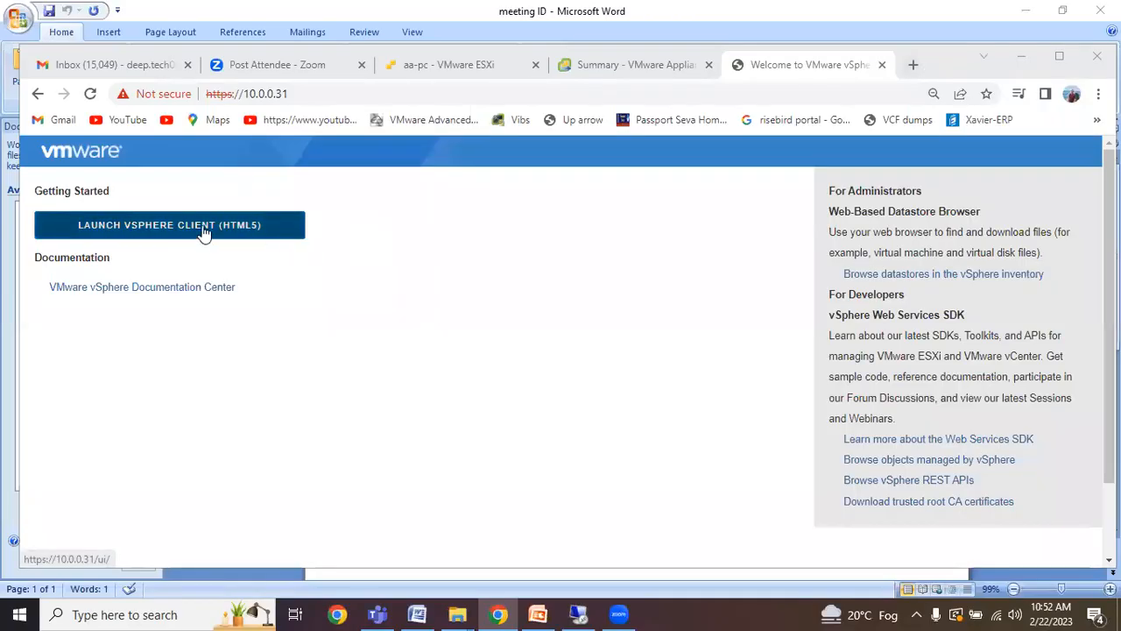
# Launch the HTML5 vSphere Client and proceed to labvcs2.vmlab.local past the certificate warning.
pyautogui.click(288, 99)
pyautogui.click(307, 94)
pyautogui.click(248, 228)
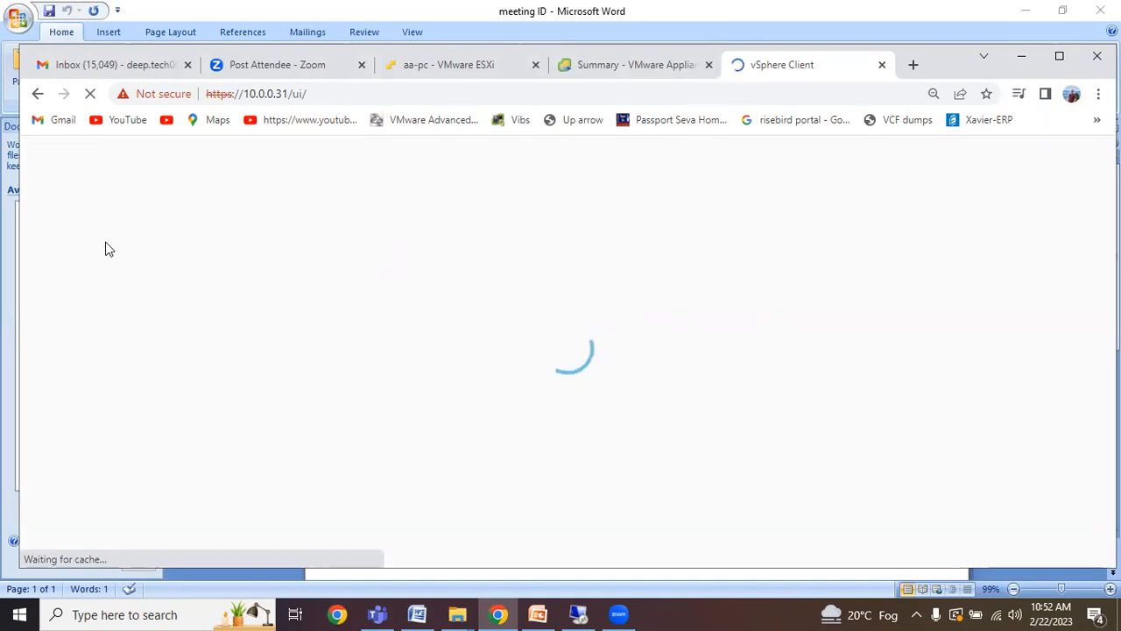
pyautogui.click(399, 498)
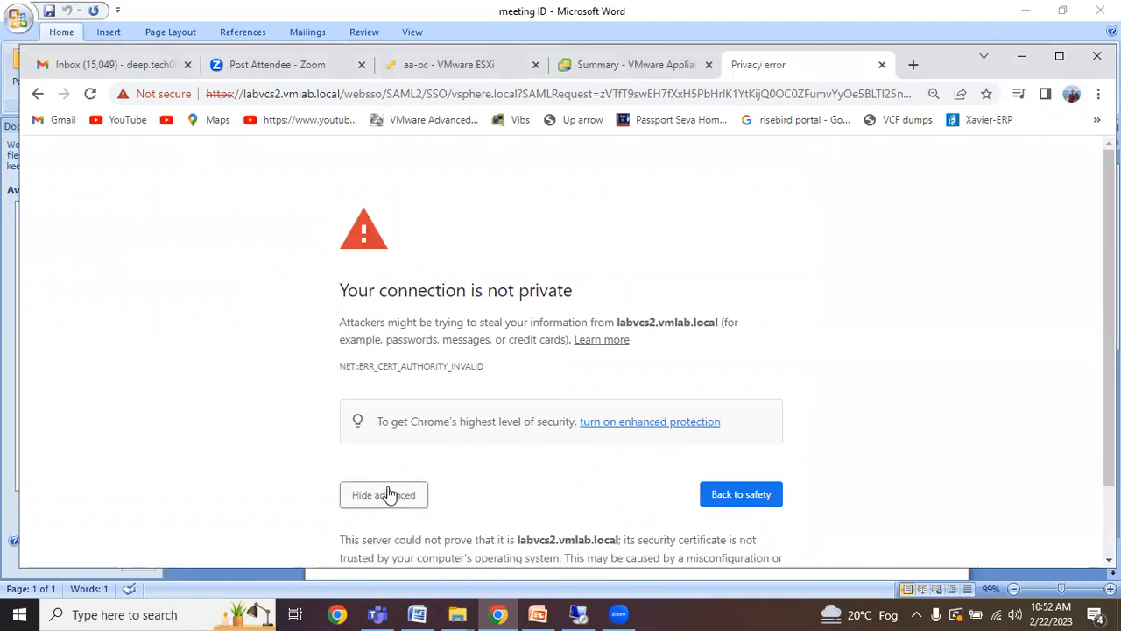
pyautogui.scroll(-1, 442, 504)
pyautogui.click(438, 523)
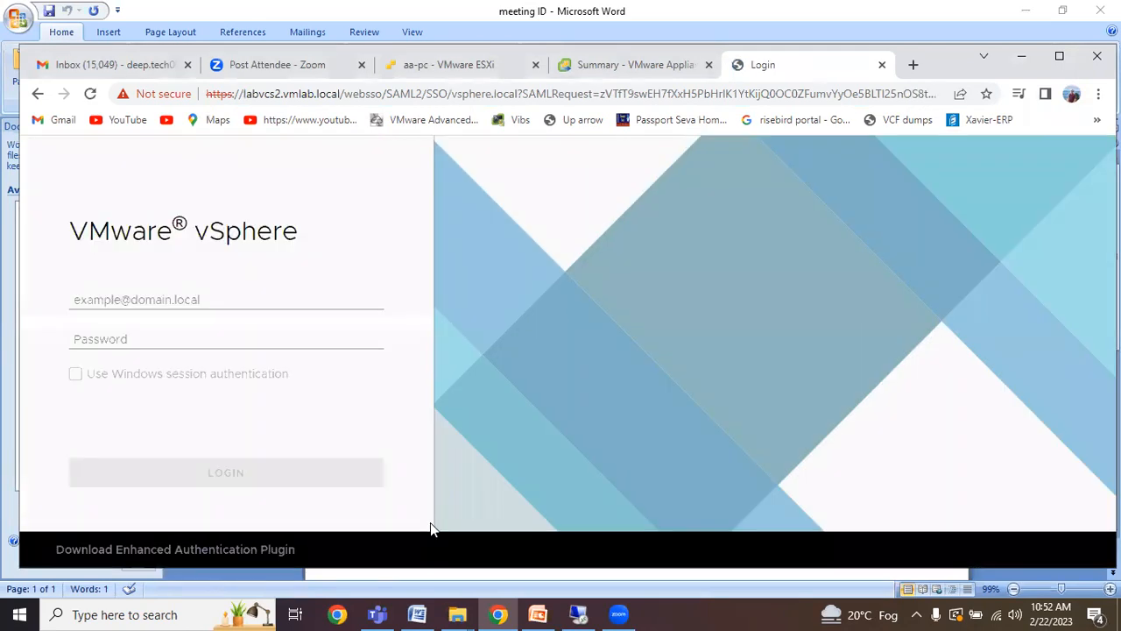
# Log in with the SSO administrator username and its password.
pyautogui.click(146, 301)
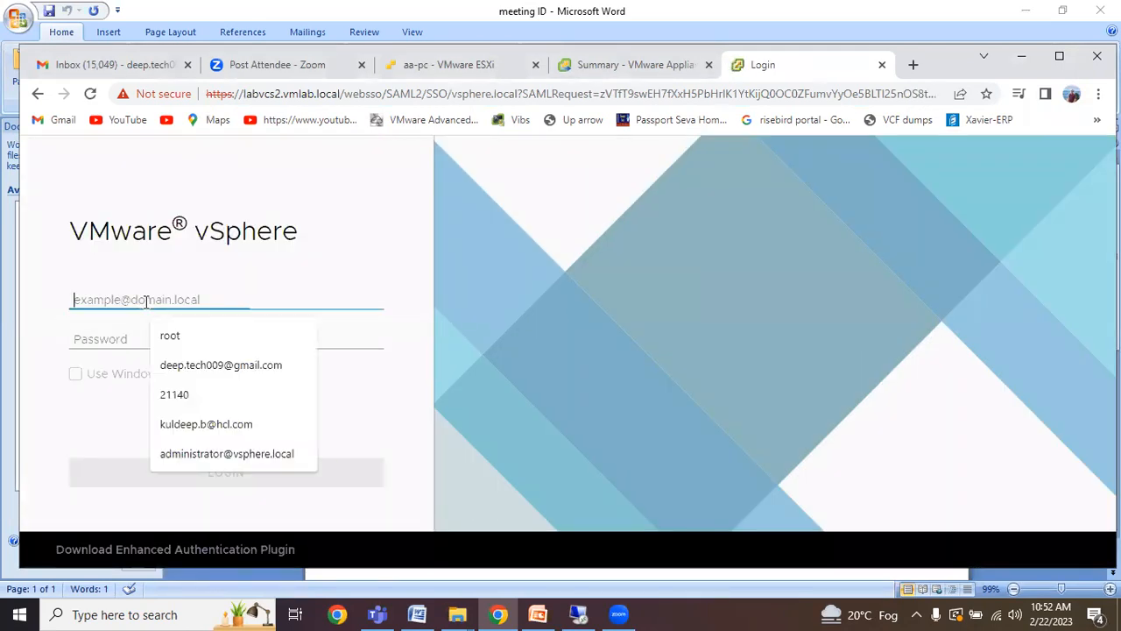
pyautogui.click(215, 453)
pyautogui.click(175, 338)
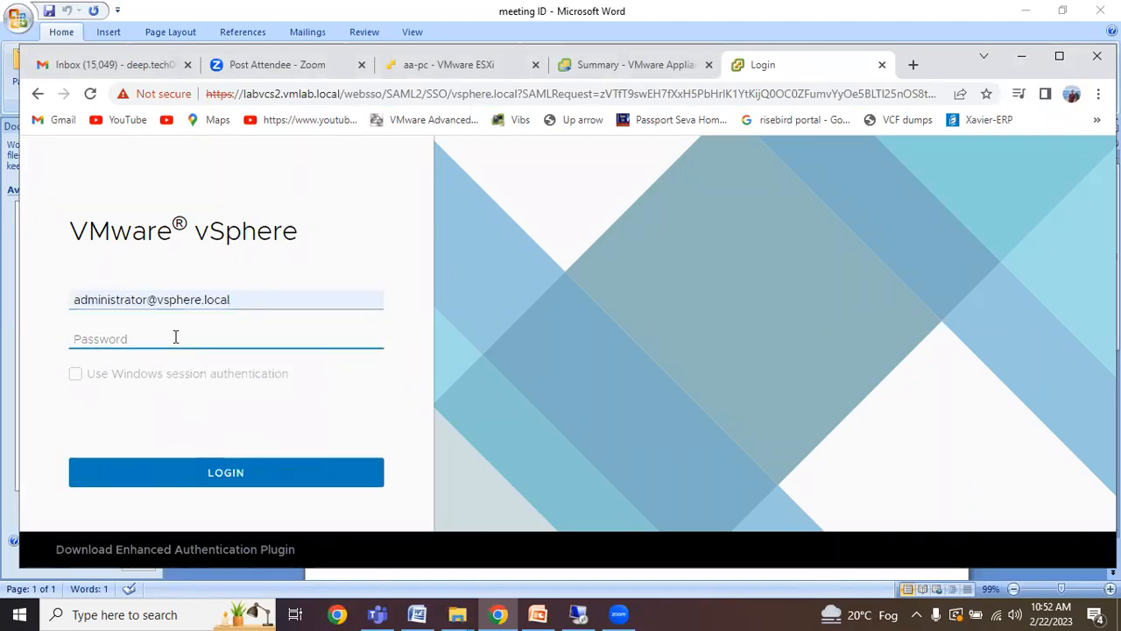
pyautogui.write('********')
pyautogui.click(203, 478)
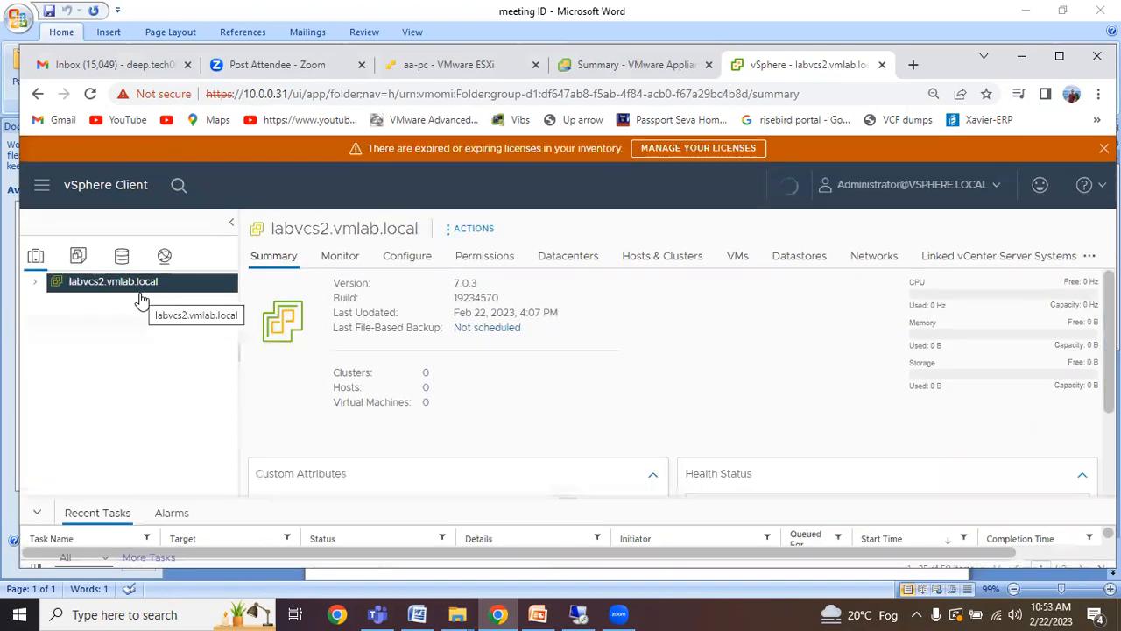
# Add a New Datacenter named Datacenter-01 under the labvcs2.vmlab.local node.
pyautogui.click(36, 286)
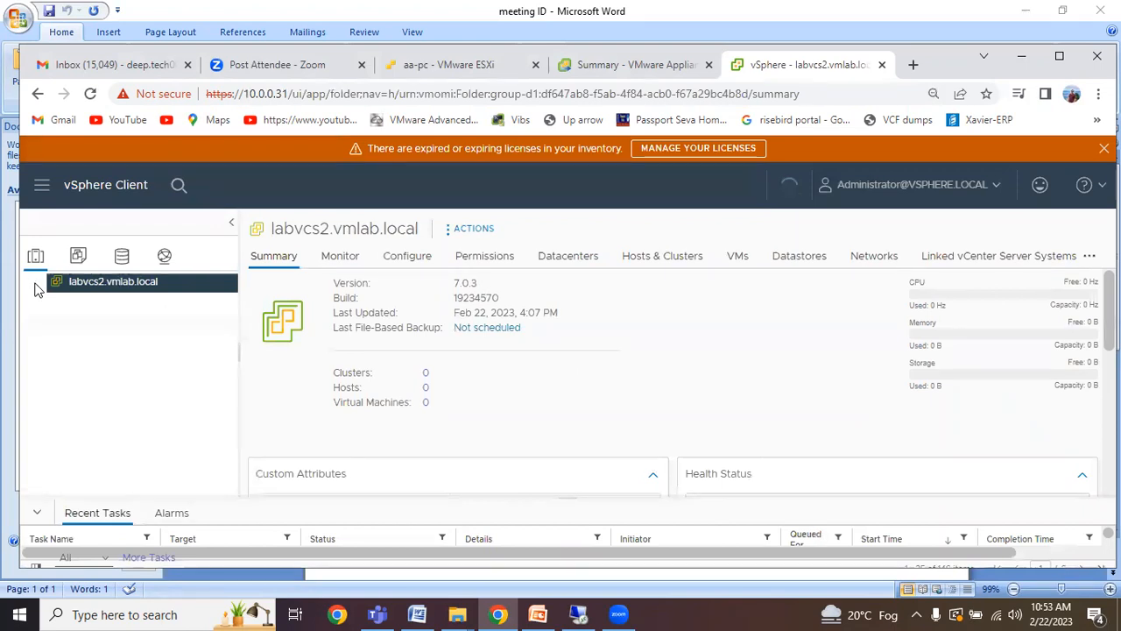
pyautogui.rightClick(133, 289)
pyautogui.click(172, 322)
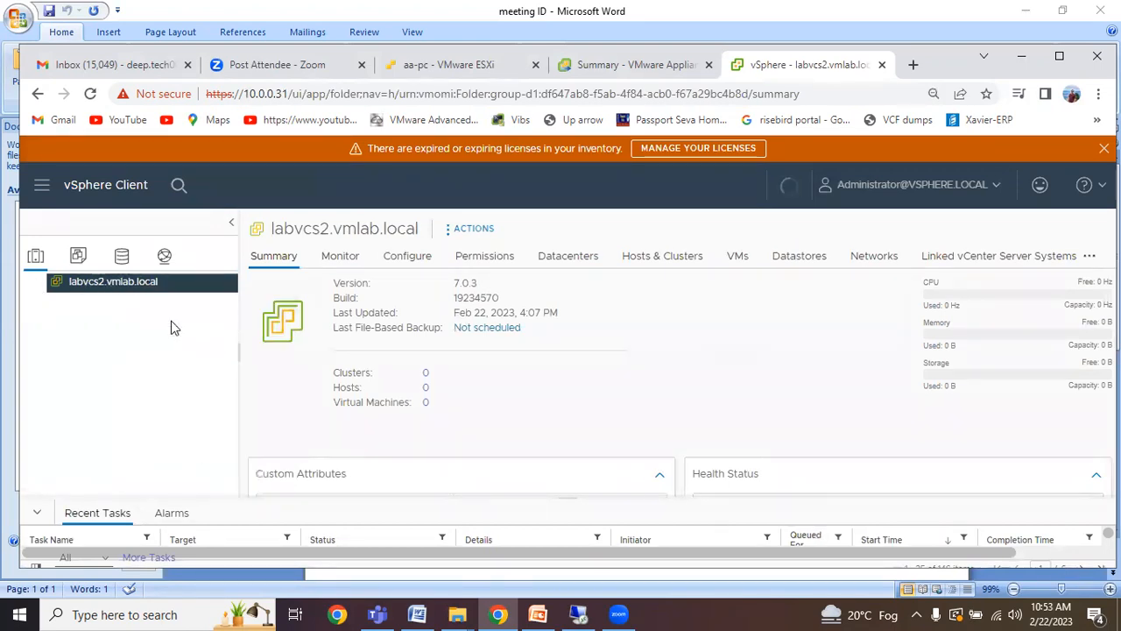
pyautogui.write('-01')
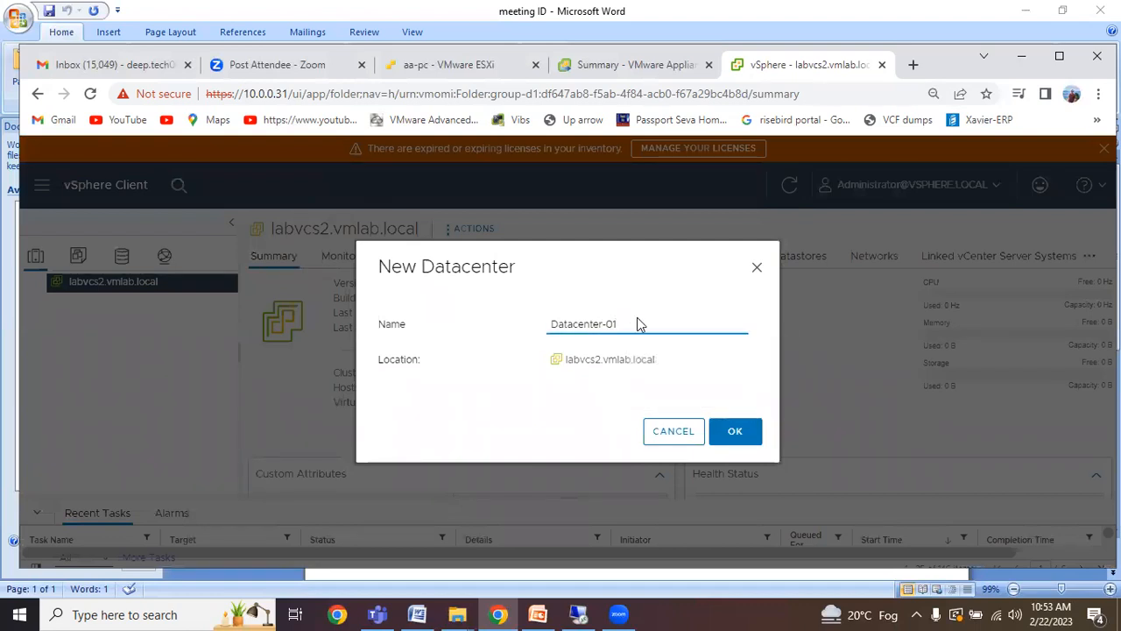
pyautogui.click(741, 432)
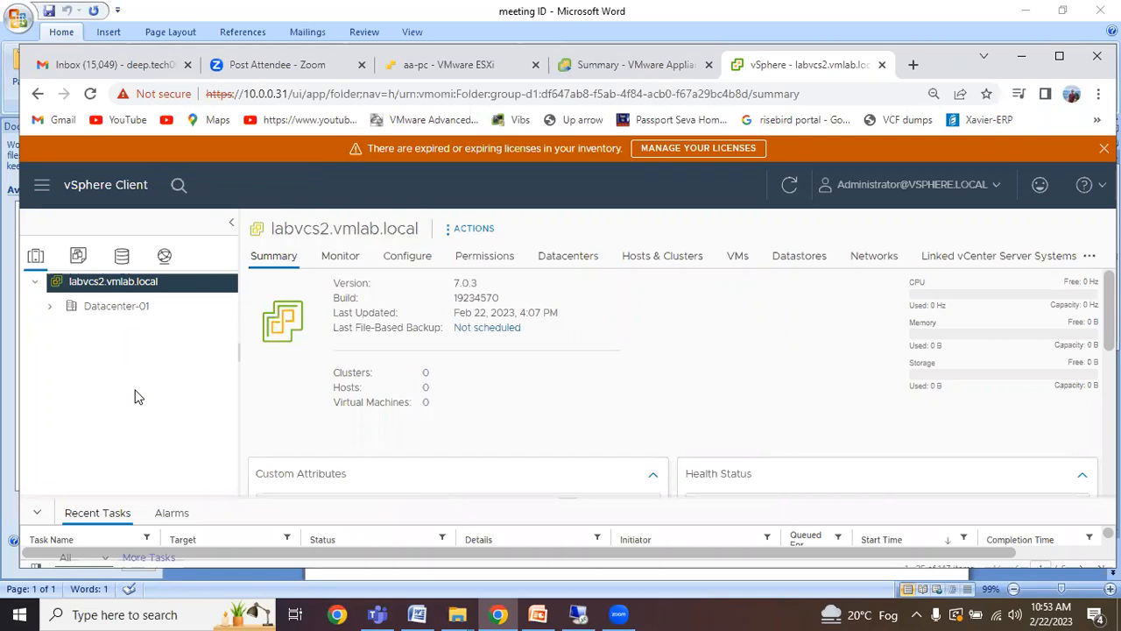
# List the aa-pc host's virtual machines and browse the labvcs2.vmlab.local VM's Power submenu.
pyautogui.click(412, 70)
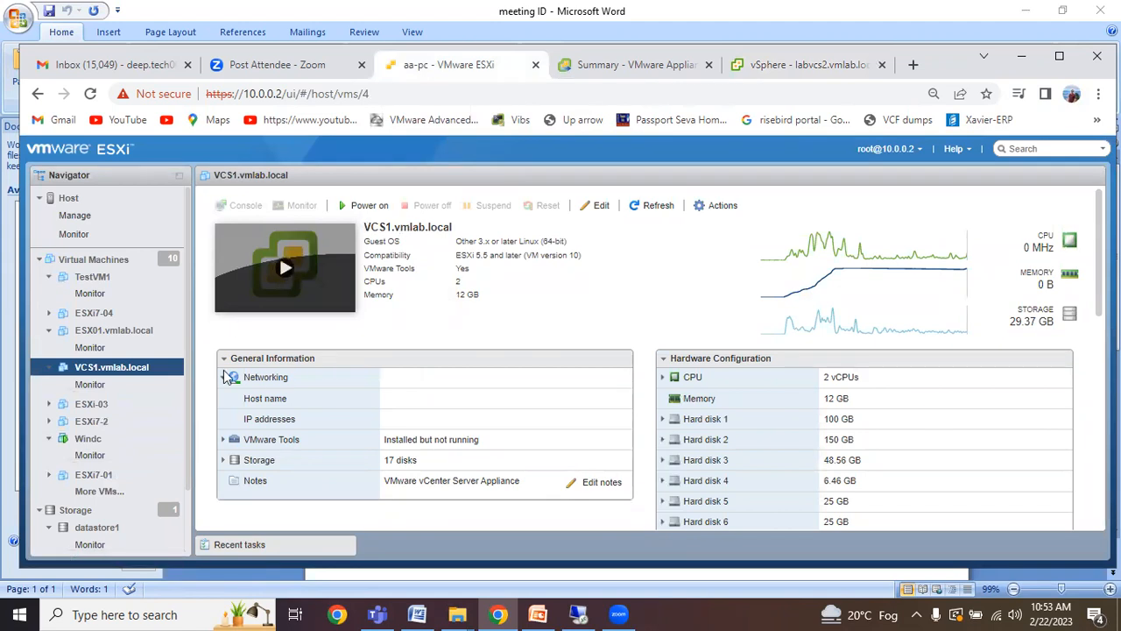
pyautogui.click(123, 268)
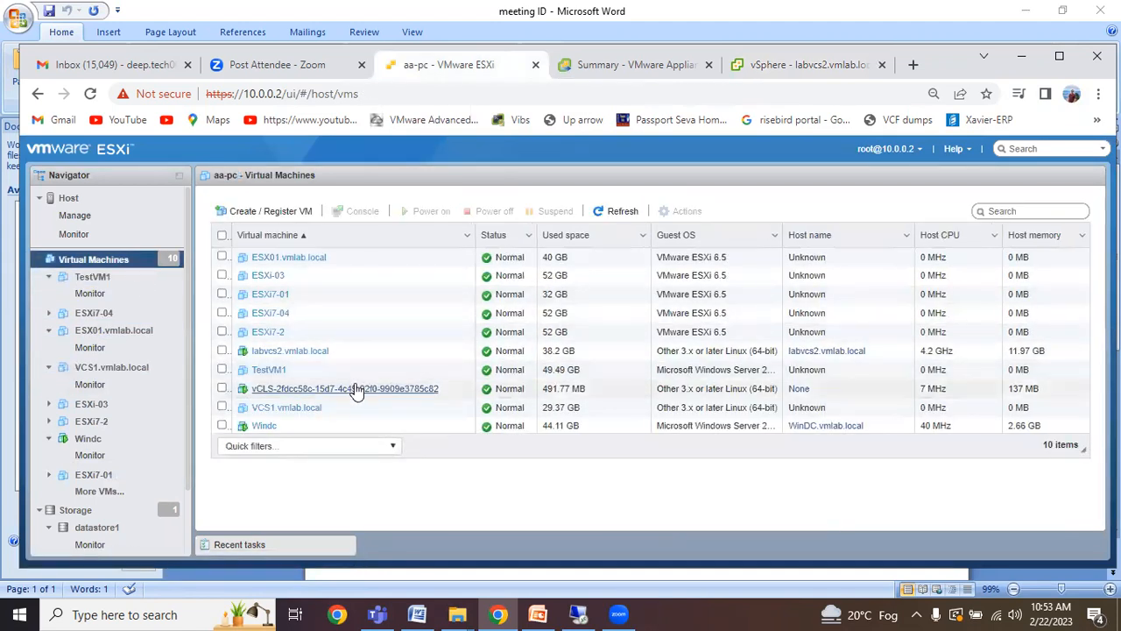
pyautogui.rightClick(338, 355)
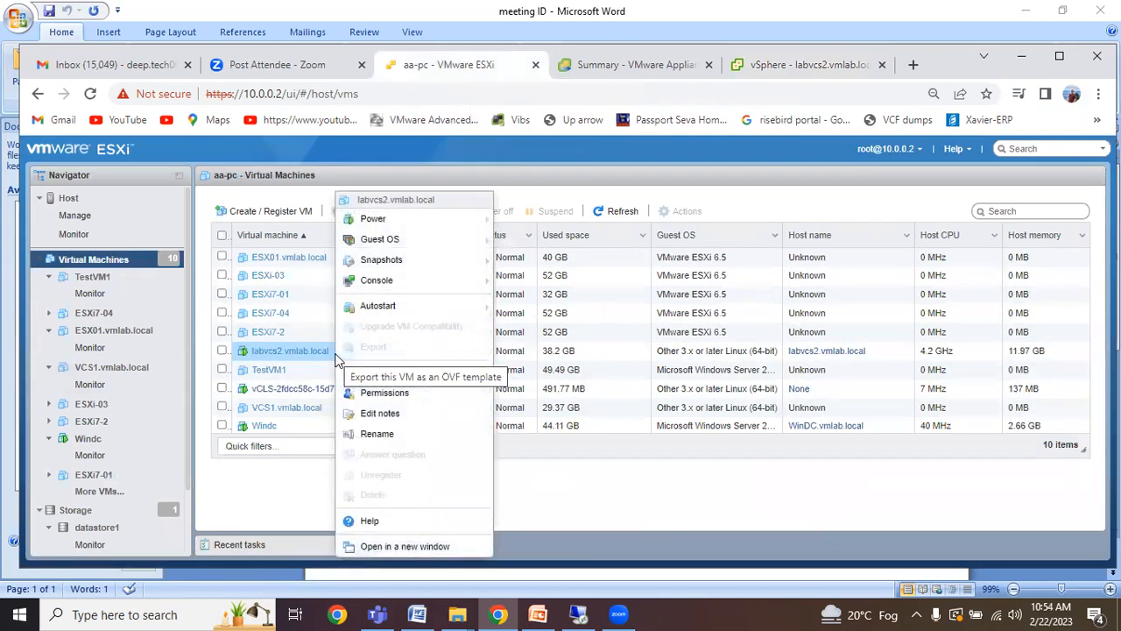
pyautogui.moveTo(432, 246)
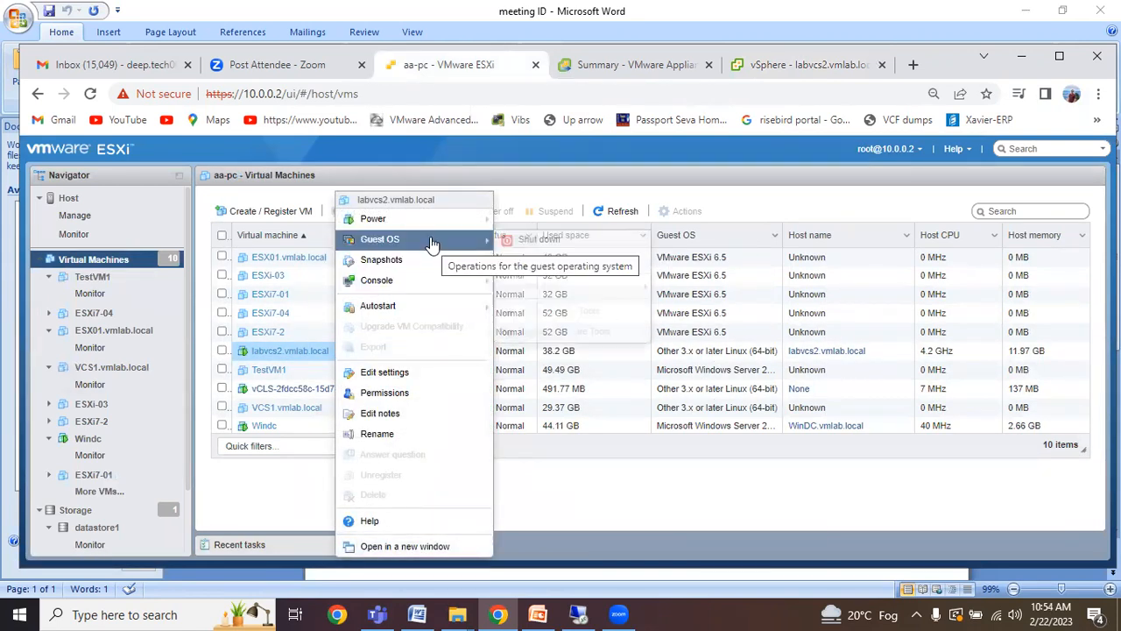
pyautogui.moveTo(425, 220)
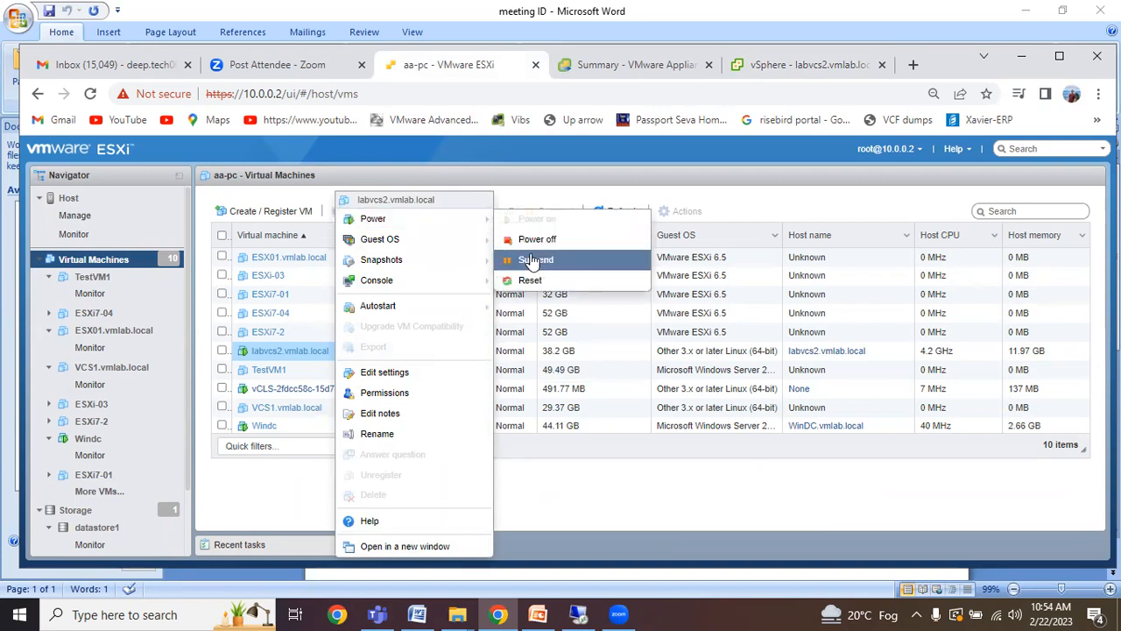
pyautogui.click(537, 239)
pyautogui.click(682, 405)
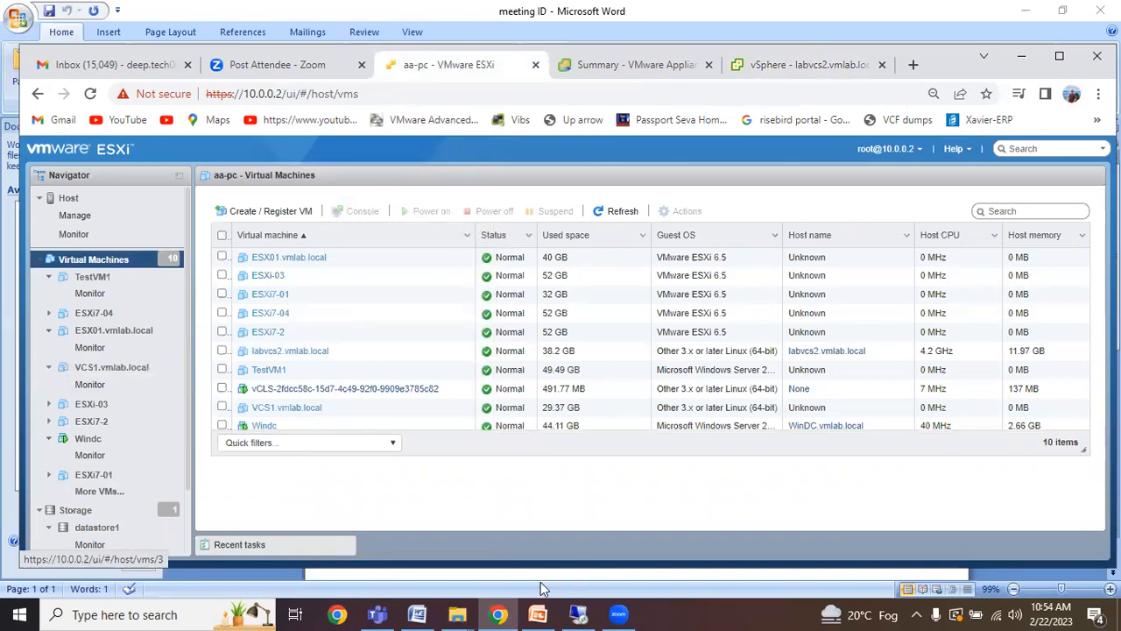
pyautogui.click(538, 614)
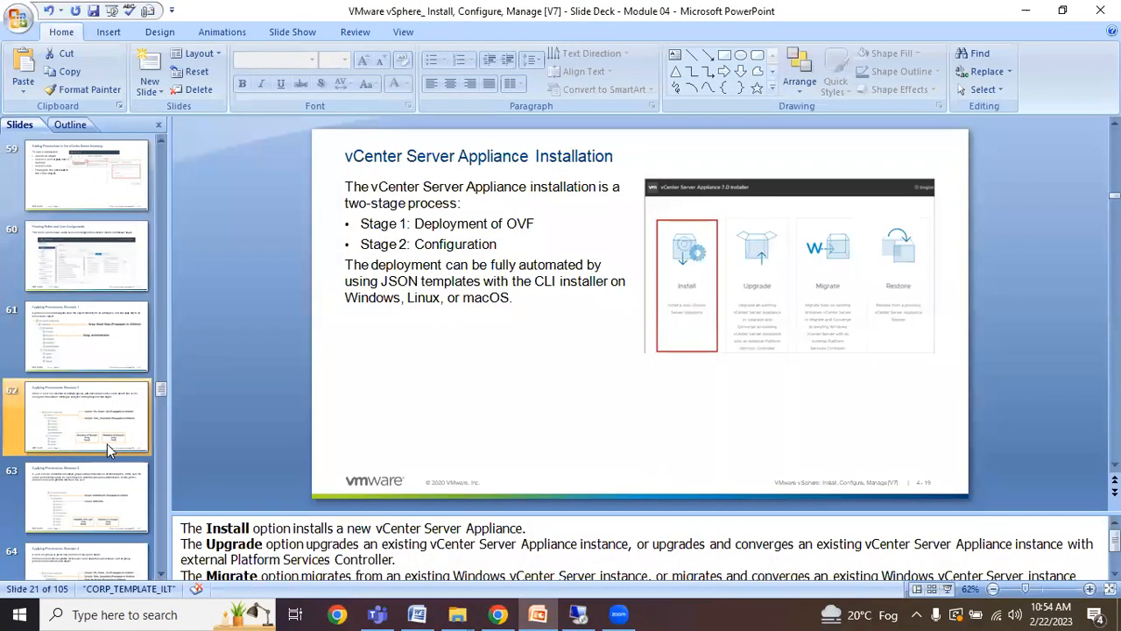
# Advance from slide 72 to slide 75 on backup and restore methods, then restore down and minimise PowerPoint.
pyautogui.scroll(-5, 88, 480)
pyautogui.scroll(-8, 87, 480)
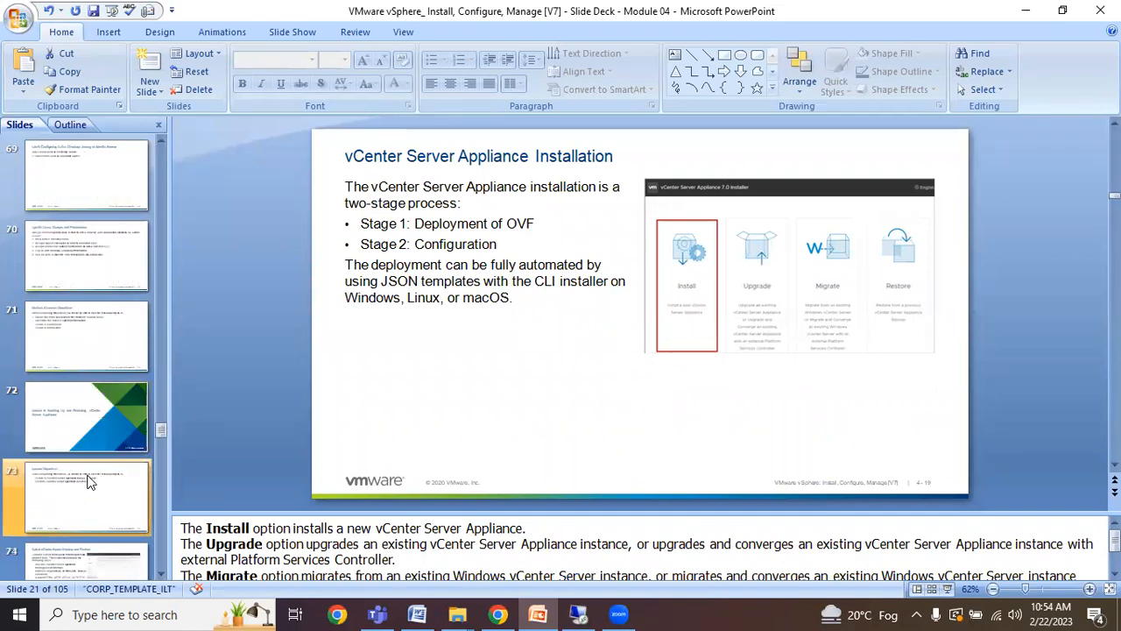
pyautogui.click(88, 203)
pyautogui.click(107, 243)
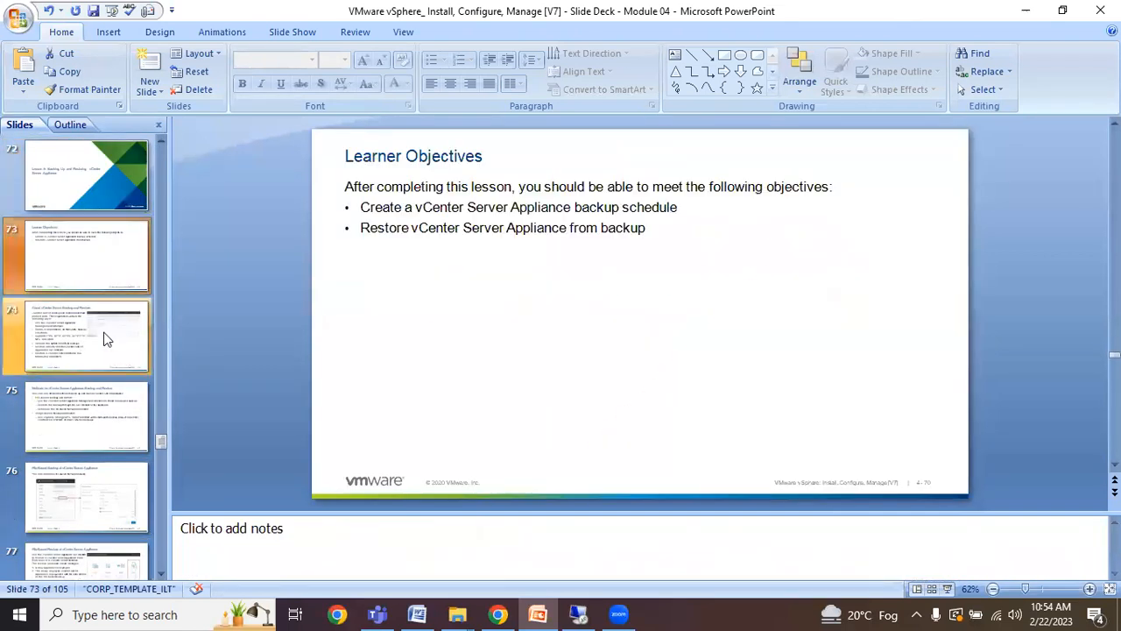
pyautogui.click(105, 336)
pyautogui.click(110, 421)
pyautogui.scroll(-1, 112, 423)
pyautogui.scroll(-11, 110, 423)
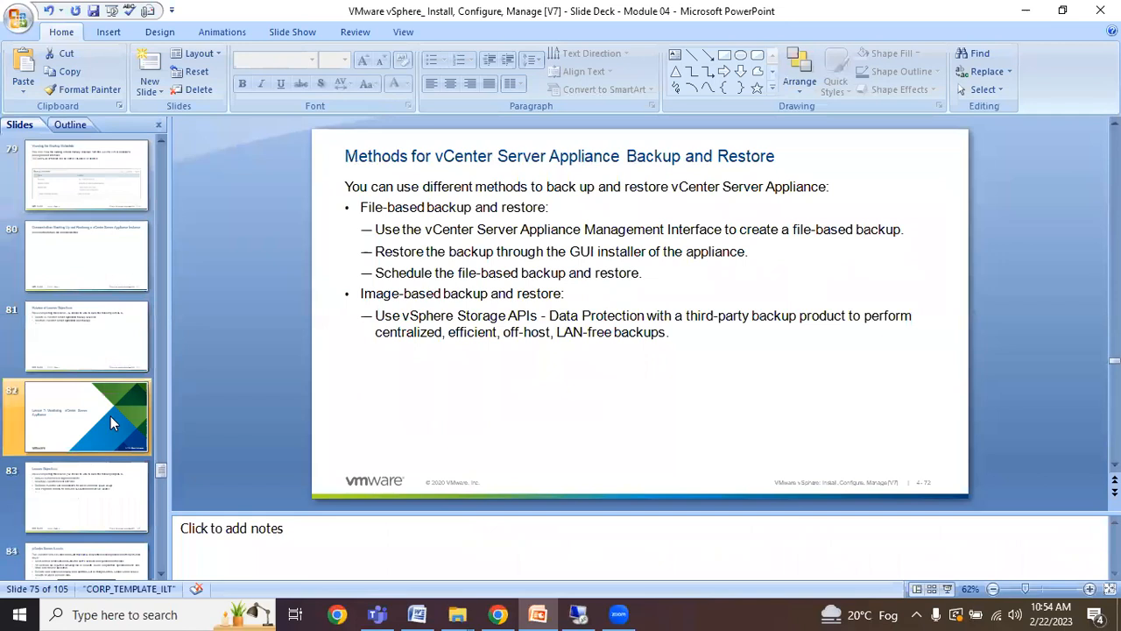
pyautogui.scroll(3, 110, 423)
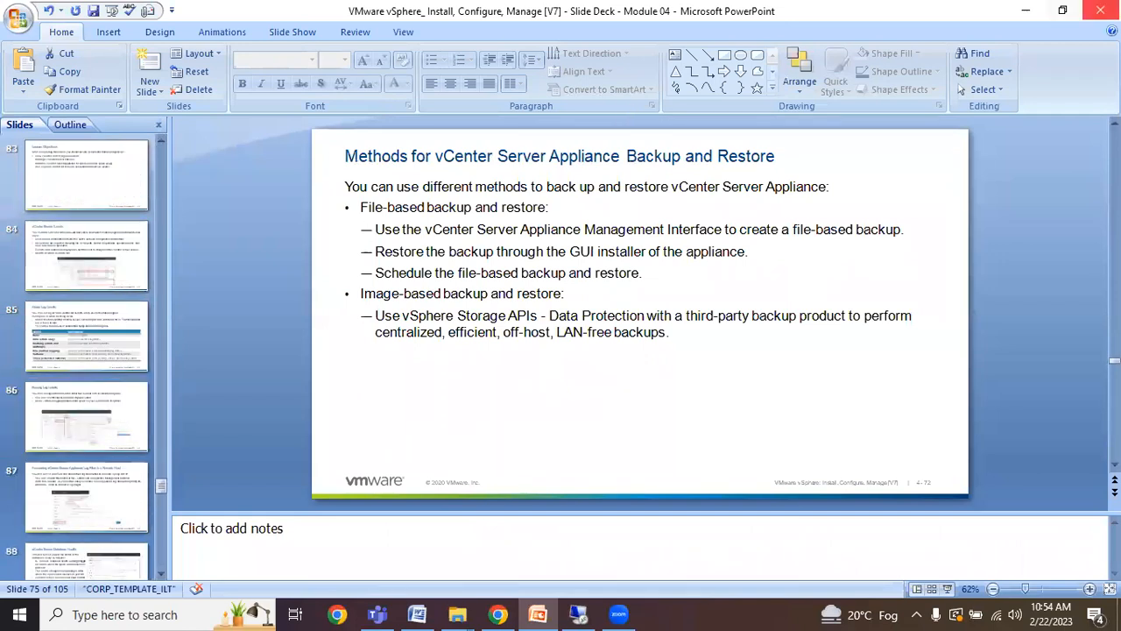
pyautogui.click(1062, 10)
pyautogui.click(948, 67)
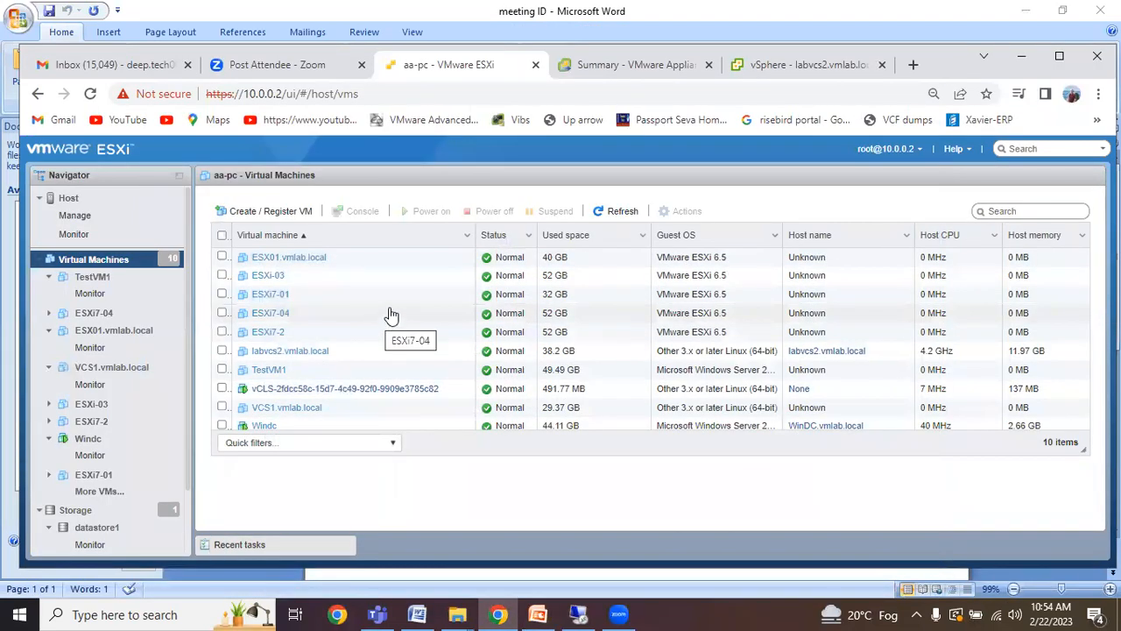